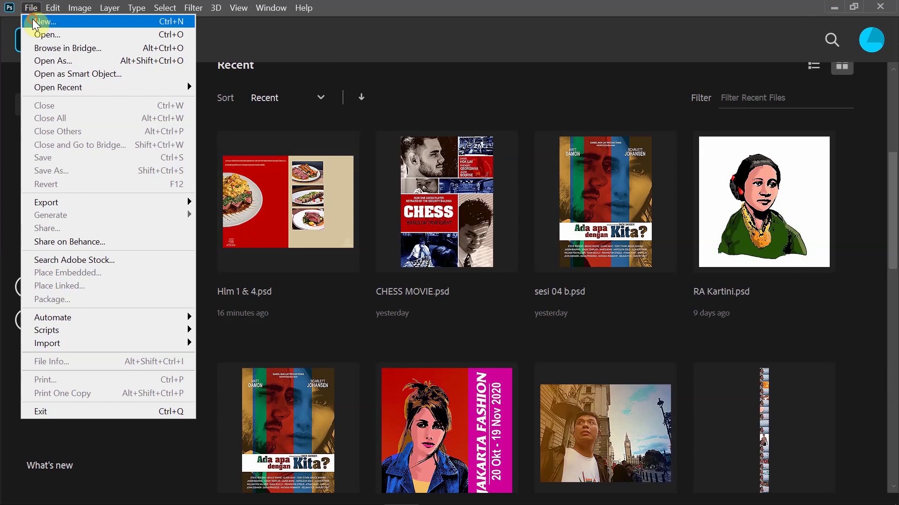
# - Create a new A4 document named BROSUR STEAK at 300 pixels/inch in RGB Color with a white background
pyautogui.click(32, 19)
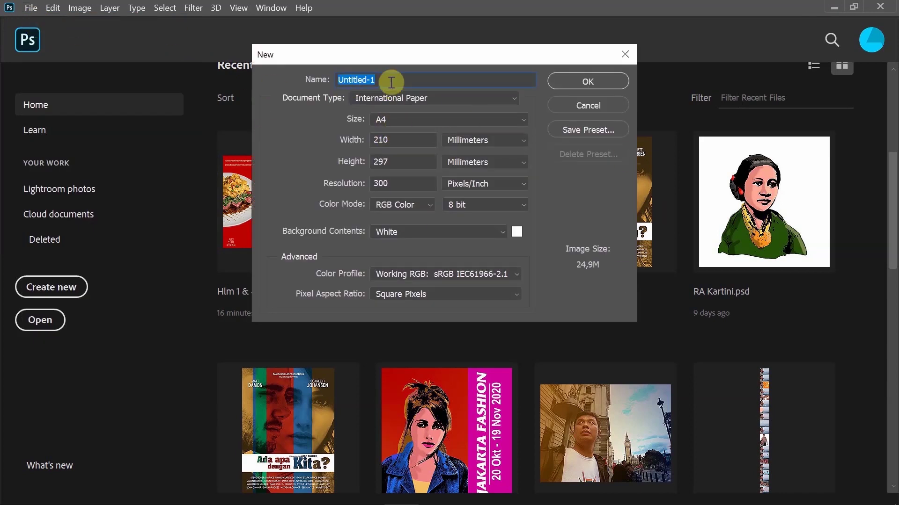
pyautogui.write('BROSU')
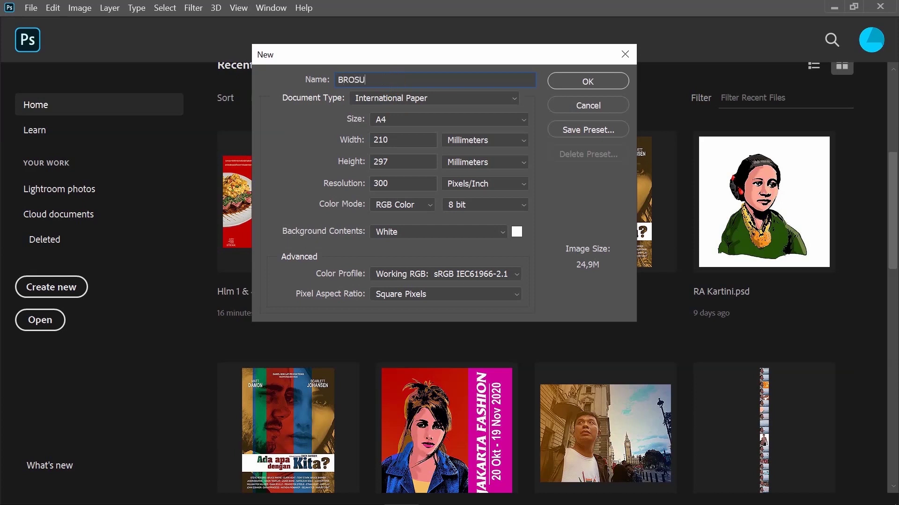
pyautogui.write('R ')
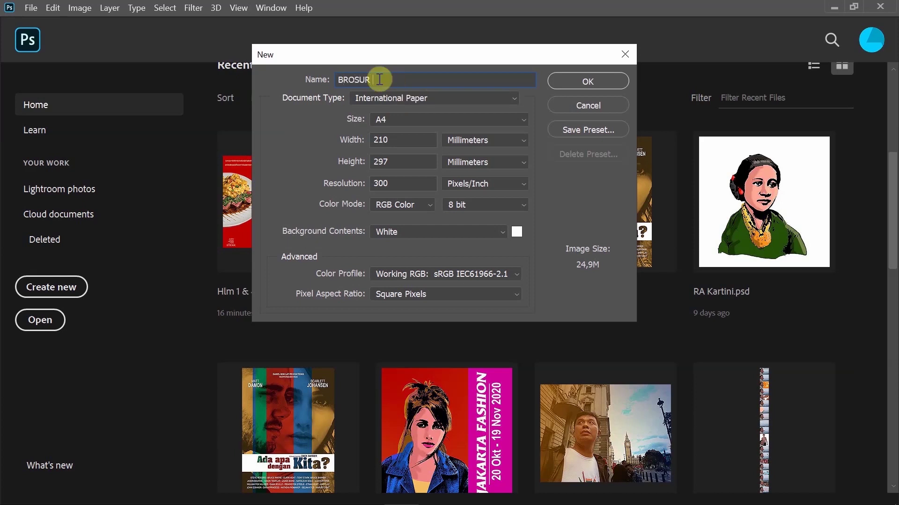
pyautogui.write('STEAK')
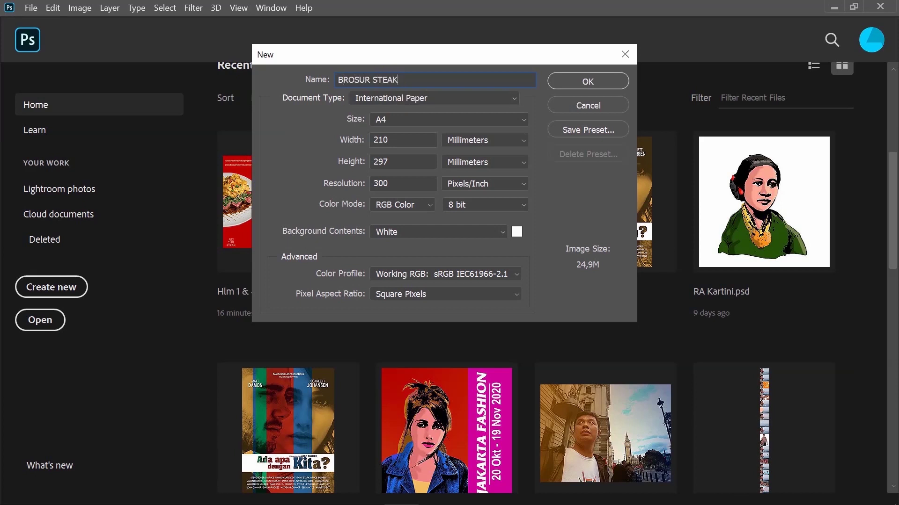
pyautogui.click(607, 81)
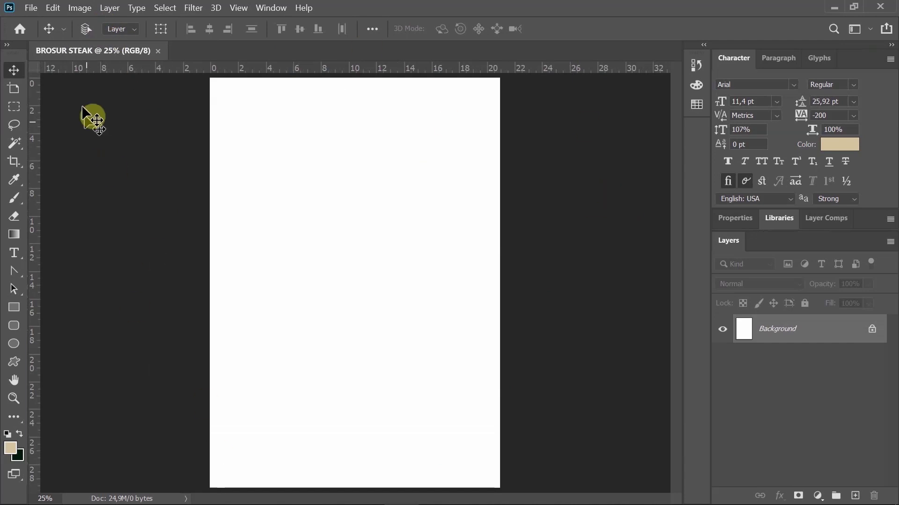
# - Rotate the whole canvas 90° clockwise into landscape orientation
pyautogui.click(76, 9)
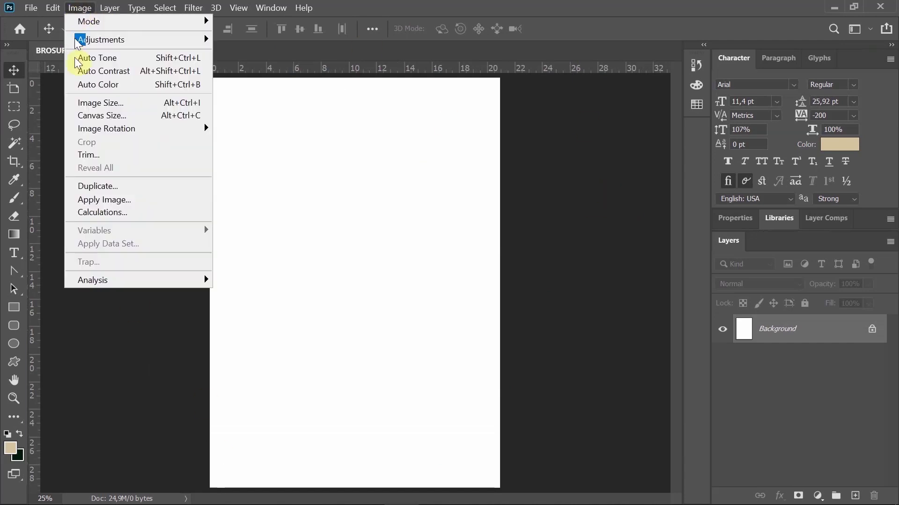
pyautogui.moveTo(103, 132)
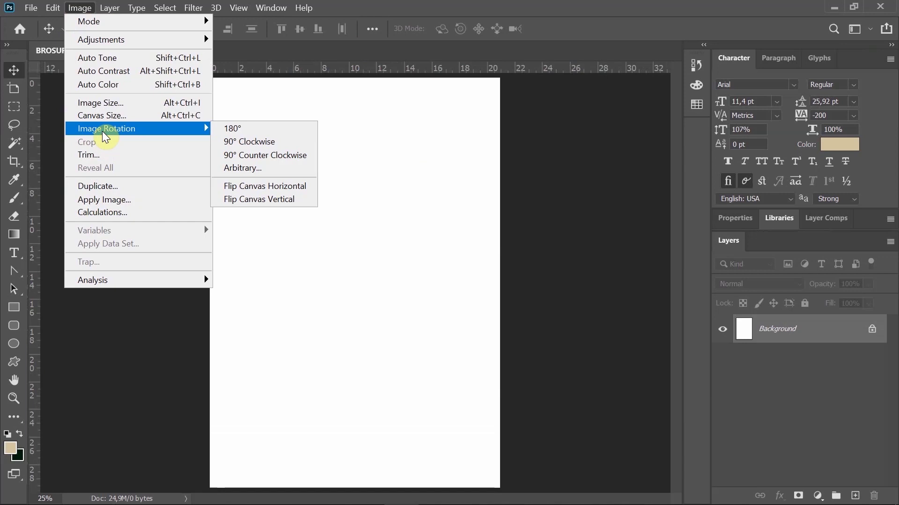
pyautogui.click(259, 143)
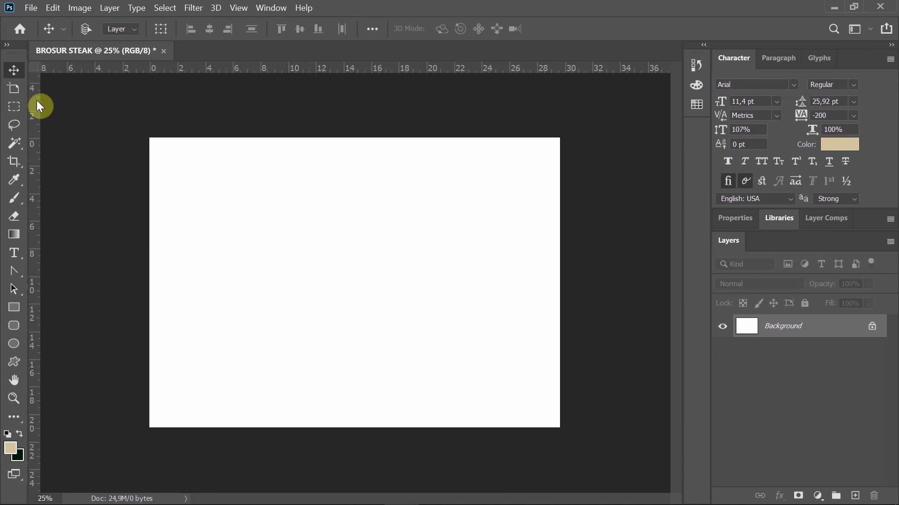
# - Place guides along all four canvas edges and a vertical guide at the horizontal centre of the page
pyautogui.moveTo(39, 106); pyautogui.dragTo(149, 128)
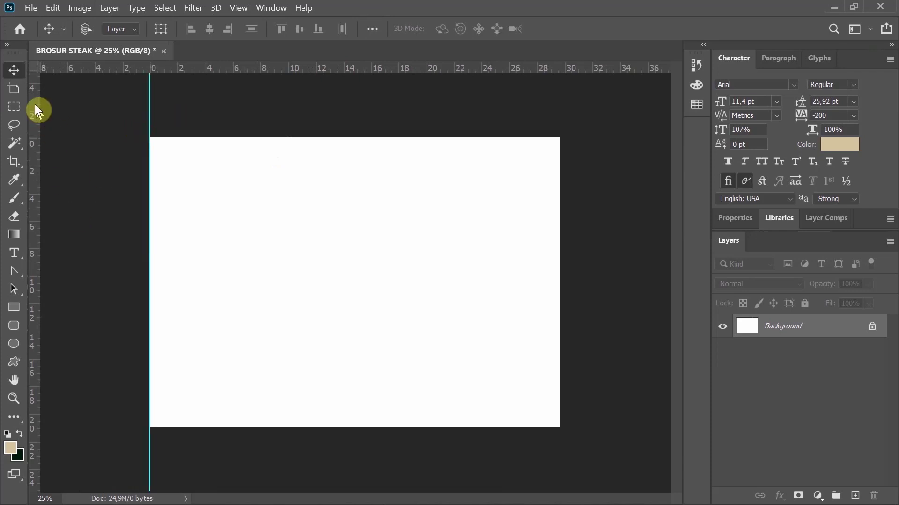
pyautogui.moveTo(35, 104); pyautogui.dragTo(559, 205)
pyautogui.moveTo(122, 79); pyautogui.dragTo(126, 137)
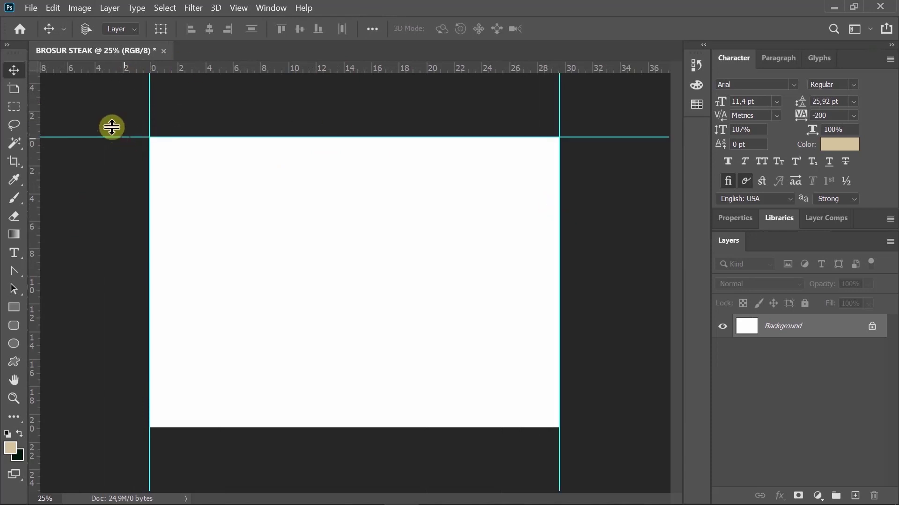
pyautogui.moveTo(69, 66); pyautogui.dragTo(122, 429)
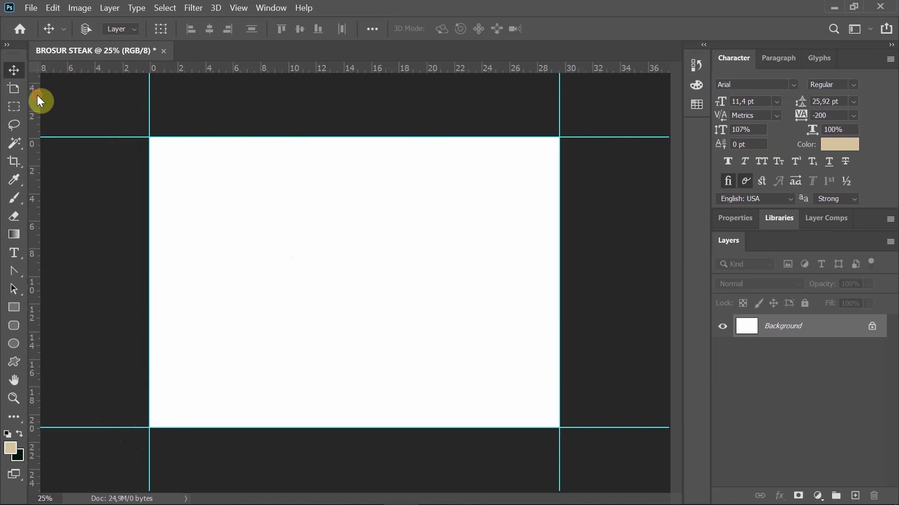
pyautogui.moveTo(37, 95); pyautogui.dragTo(355, 136)
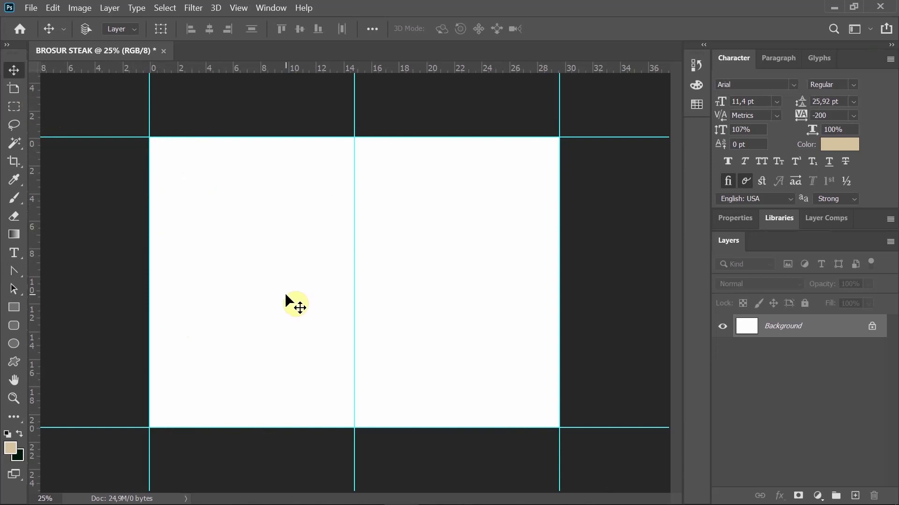
# - Add margin guides about 1 cm inside all four canvas edges and a vertical guide about 0.8 cm on each side of the centre guide
pyautogui.hotkey('ctrl', '+')
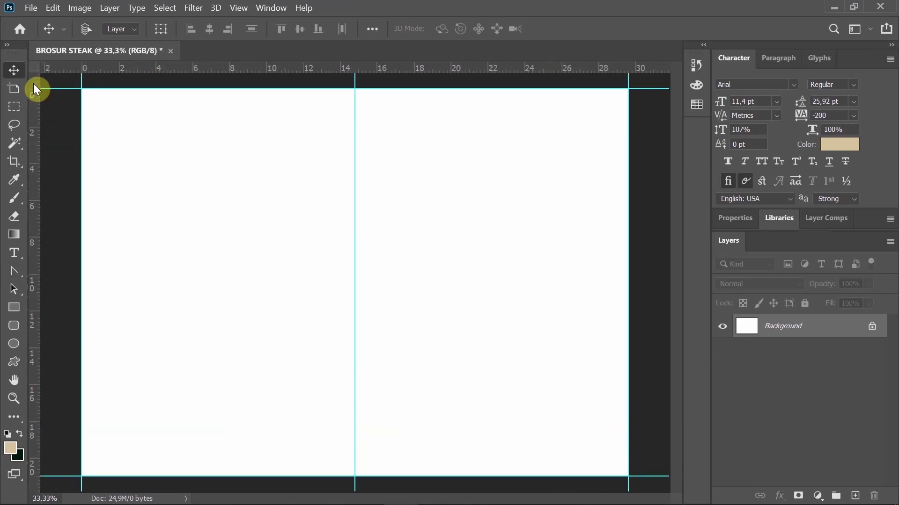
pyautogui.moveTo(34, 86); pyautogui.dragTo(101, 117)
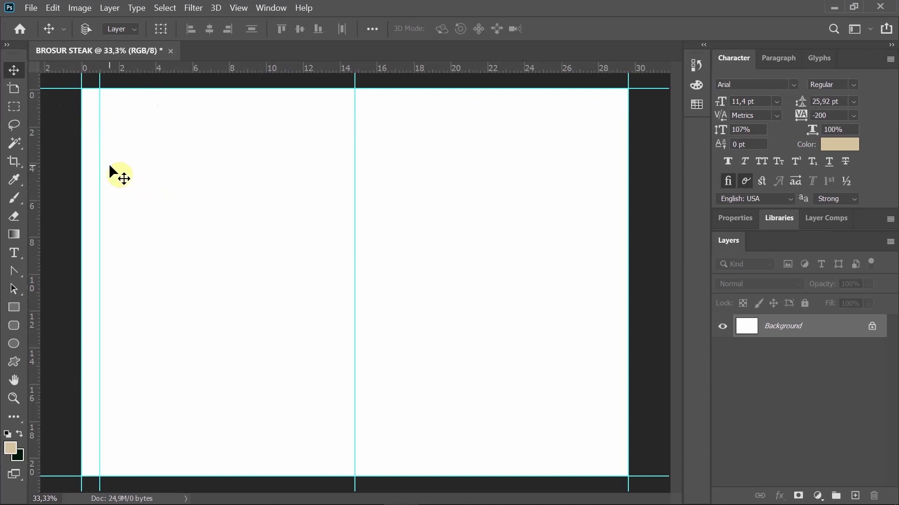
pyautogui.moveTo(35, 126); pyautogui.dragTo(167, 143)
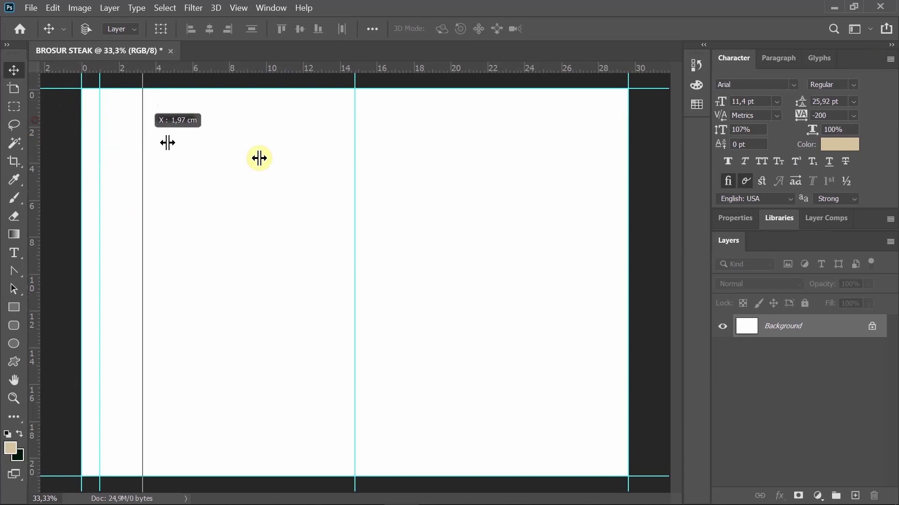
pyautogui.moveTo(259, 158); pyautogui.dragTo(611, 242)
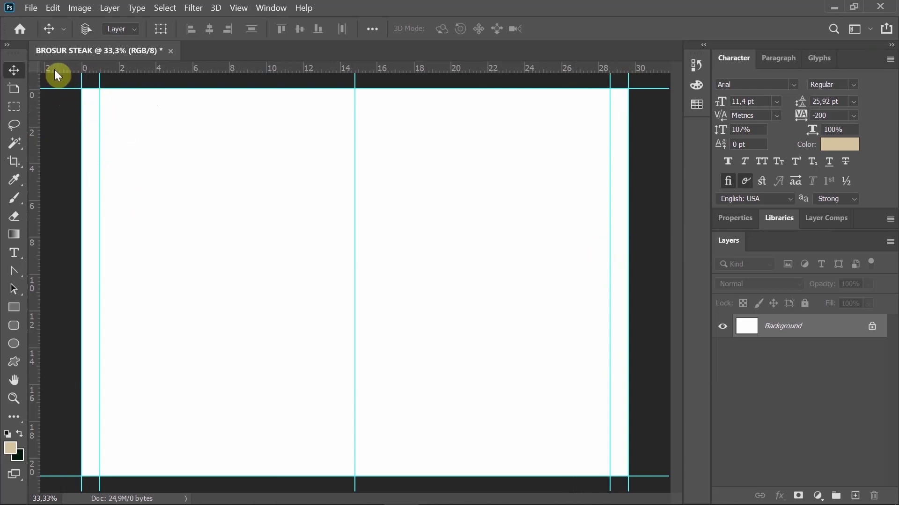
pyautogui.moveTo(57, 67); pyautogui.dragTo(69, 109)
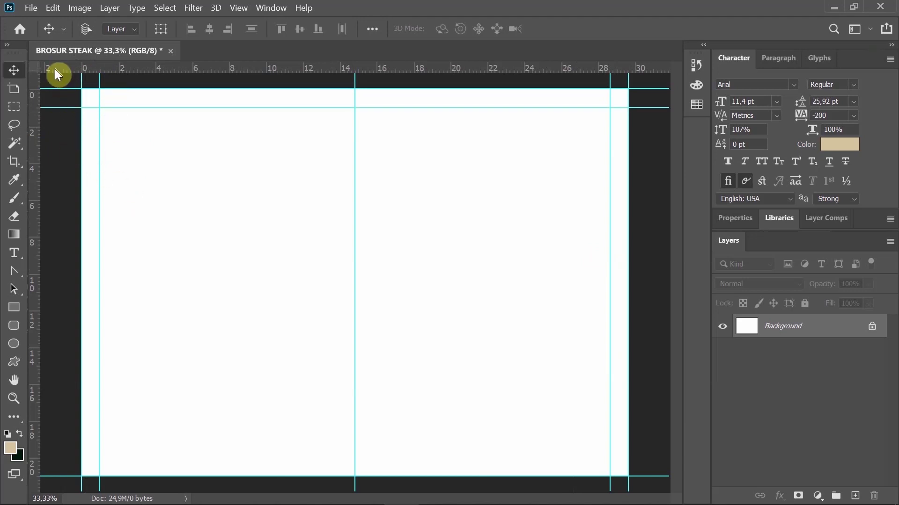
pyautogui.moveTo(55, 69); pyautogui.dragTo(122, 459)
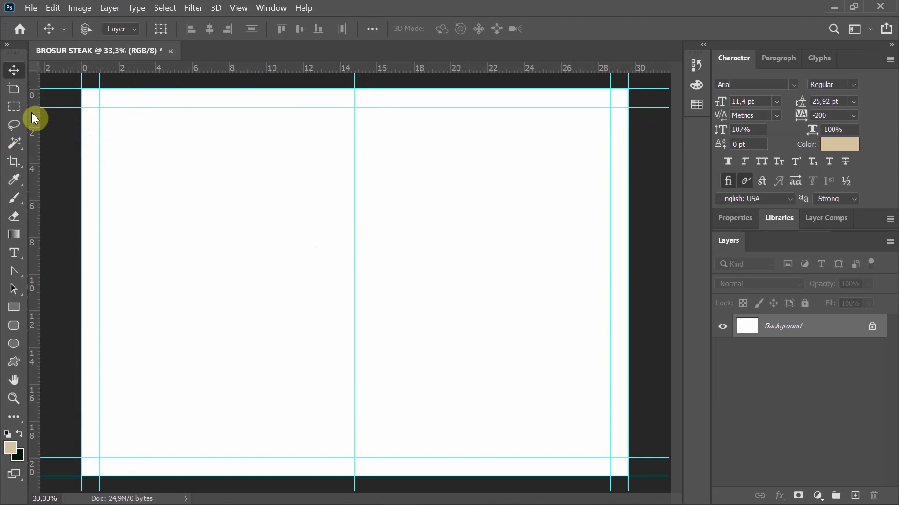
pyautogui.moveTo(32, 113); pyautogui.dragTo(341, 208)
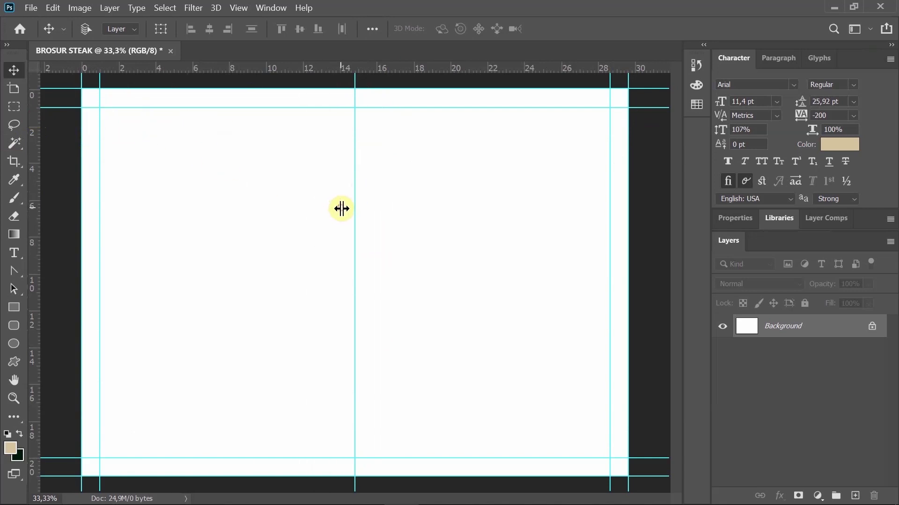
pyautogui.moveTo(33, 120); pyautogui.dragTo(371, 199)
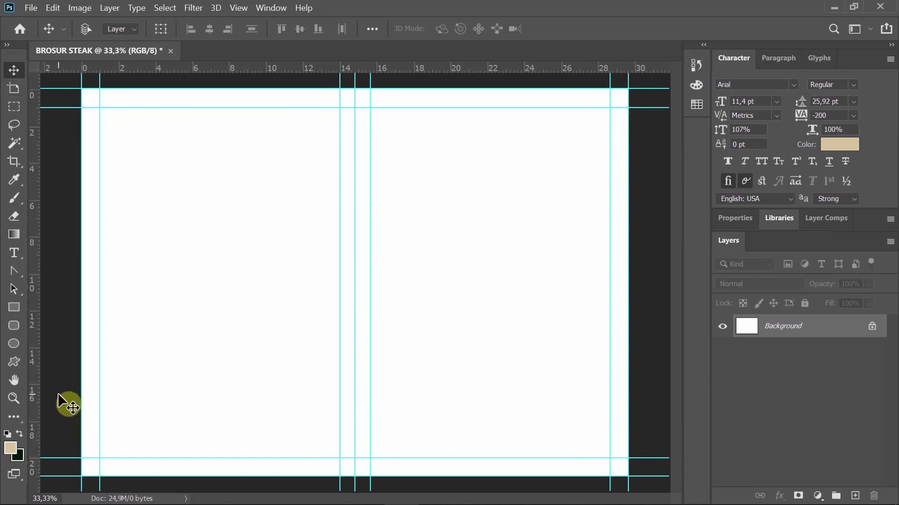
# - Create a layer group named Background above the locked background layer
pyautogui.hotkey('ctrl', '-')
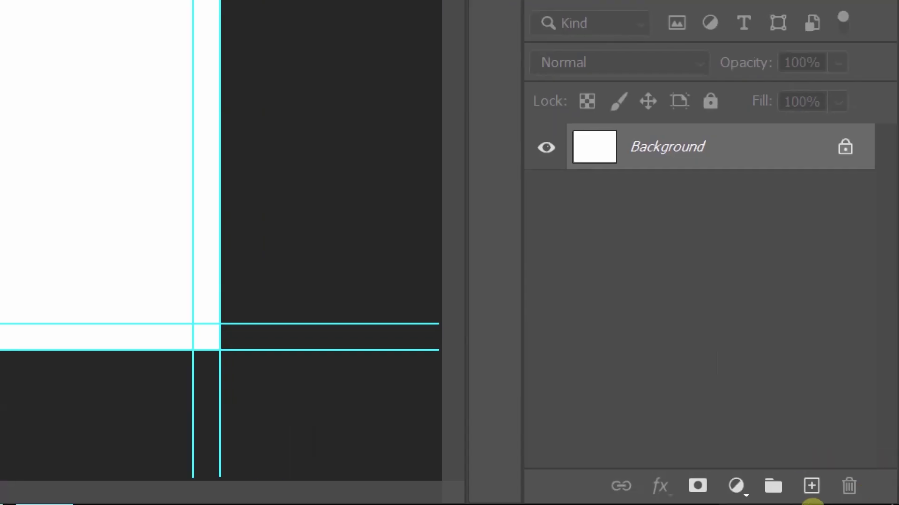
pyautogui.click(773, 487)
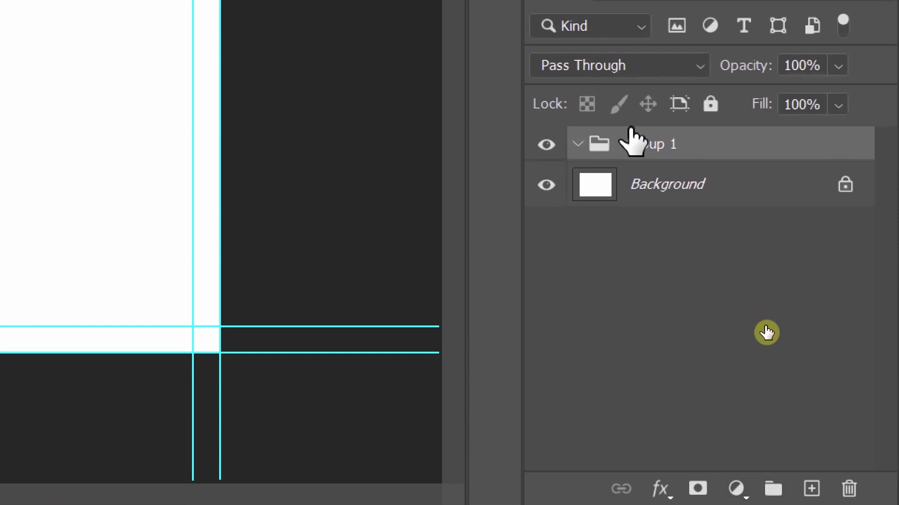
pyautogui.doubleClick(638, 141)
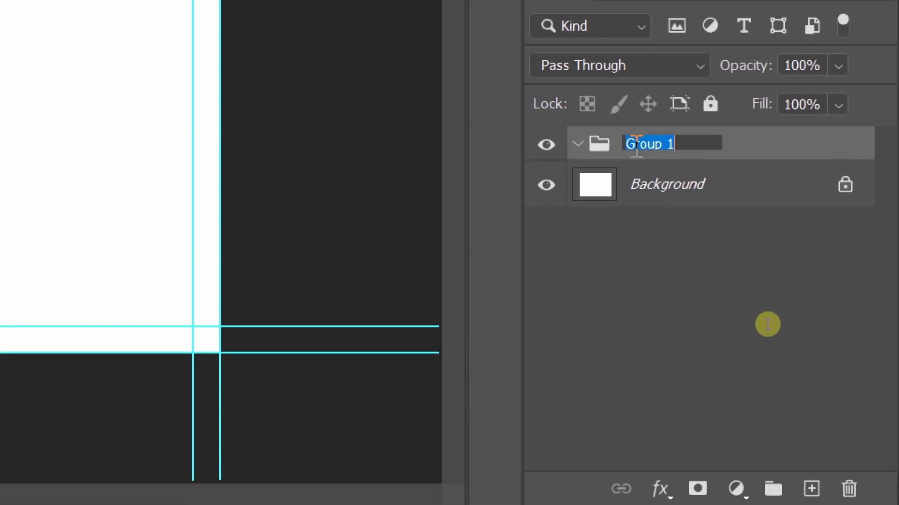
pyautogui.write('Background')
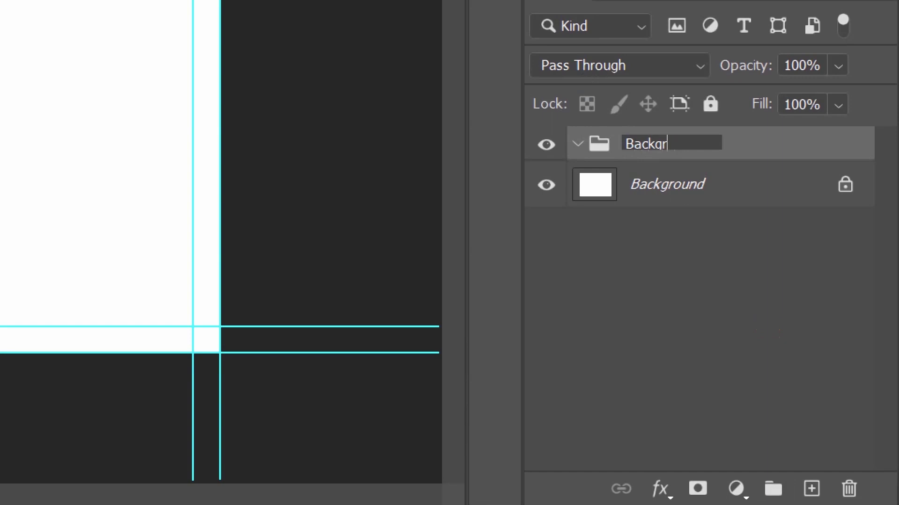
pyautogui.click(682, 317)
pyautogui.click(723, 149)
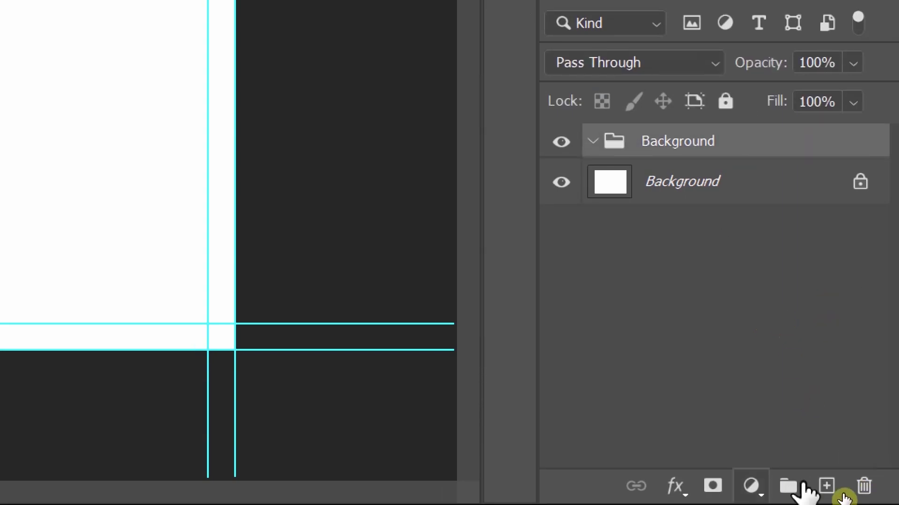
# - Create a layer group named OBJECTS above the Background group
pyautogui.click(774, 489)
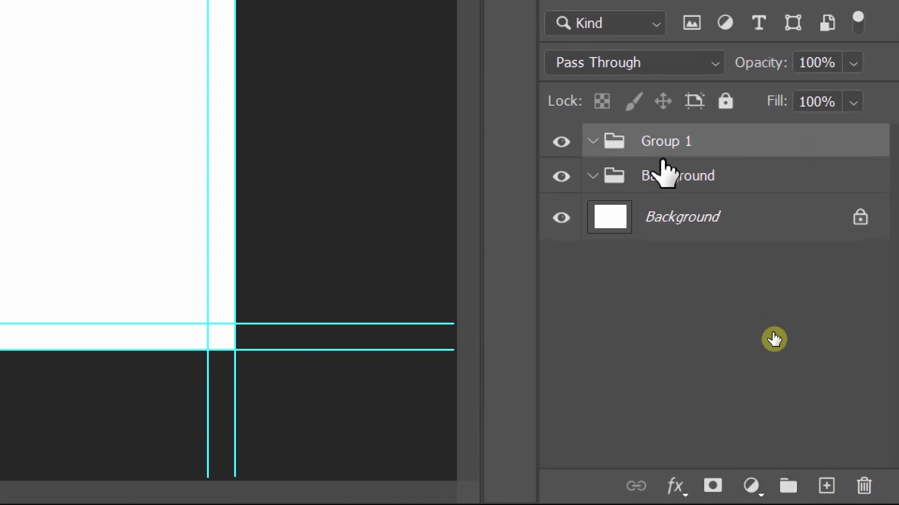
pyautogui.doubleClick(661, 142)
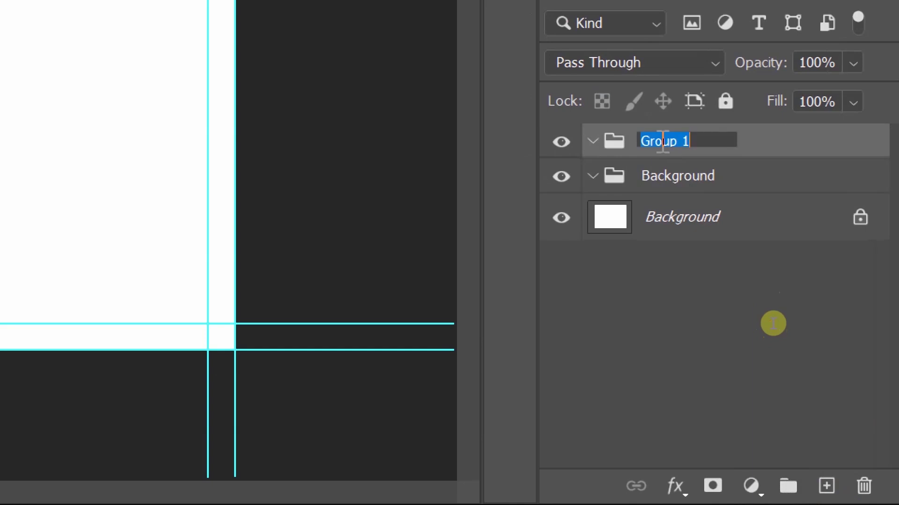
pyautogui.write('OBJECTS')
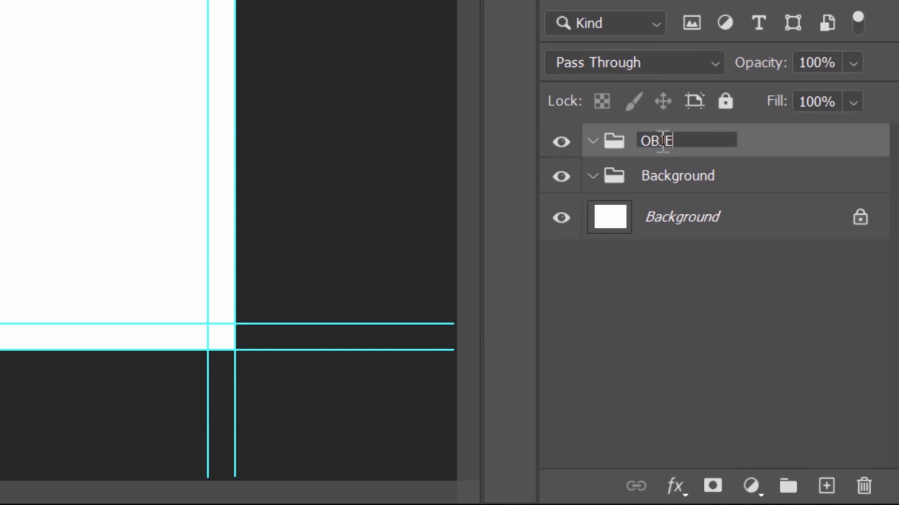
pyautogui.click(796, 153)
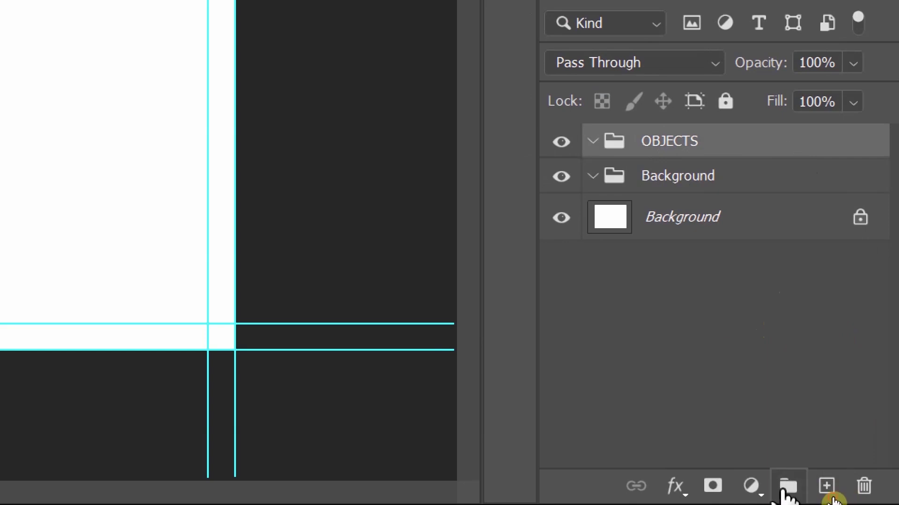
# - Create a layer group named TEXT above the OBJECTS group
pyautogui.click(788, 487)
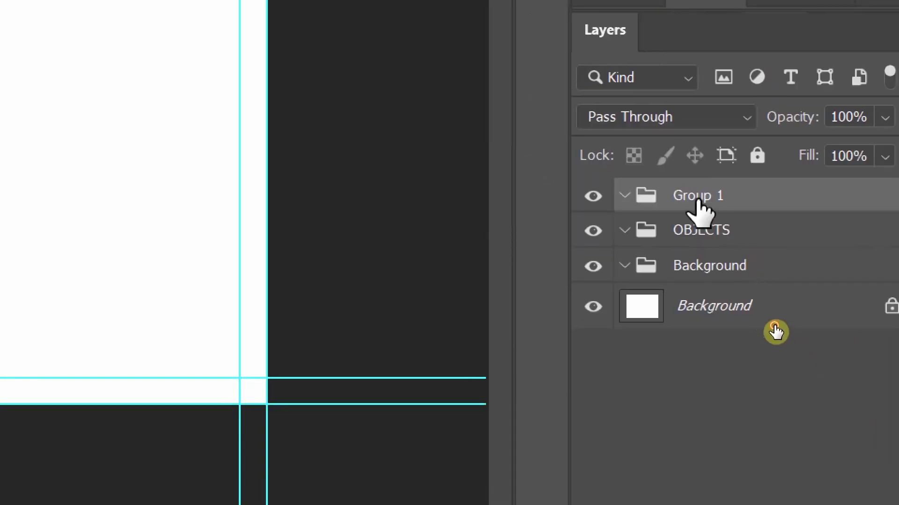
pyautogui.doubleClick(666, 141)
pyautogui.write('TEXT')
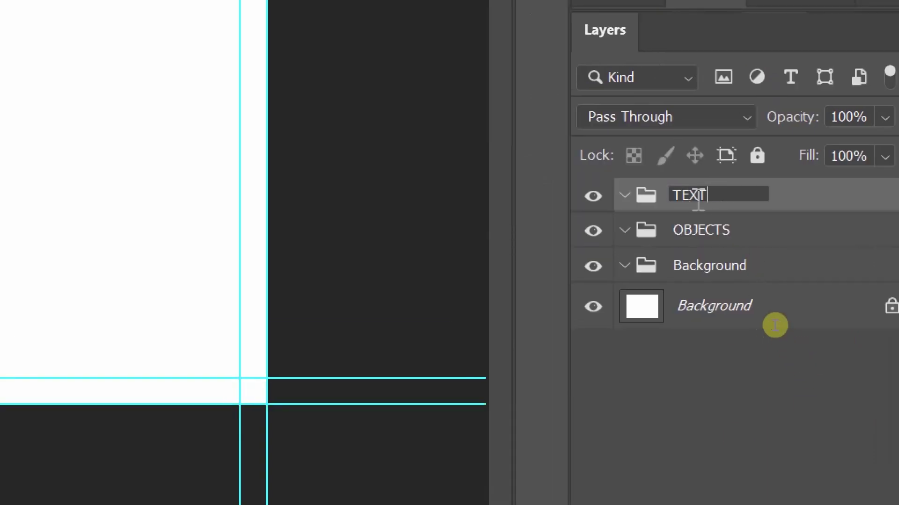
pyautogui.press('Return')
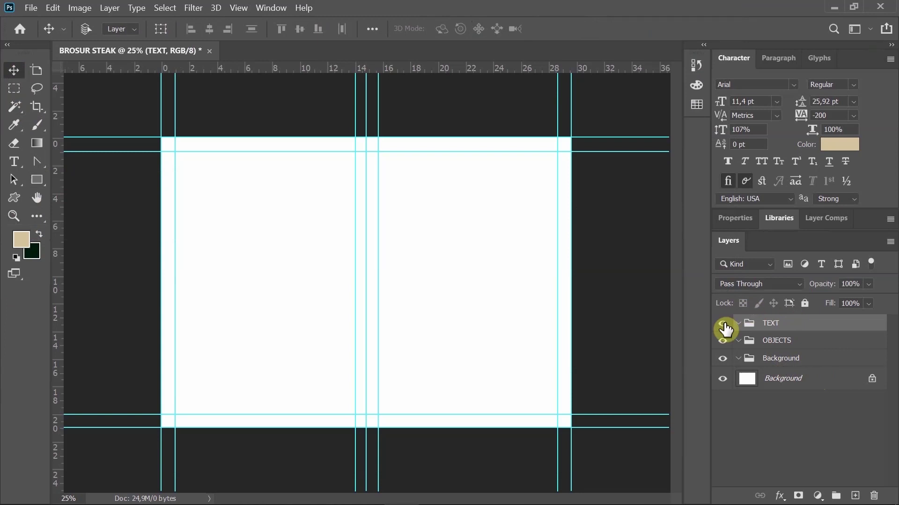
pyautogui.click(804, 363)
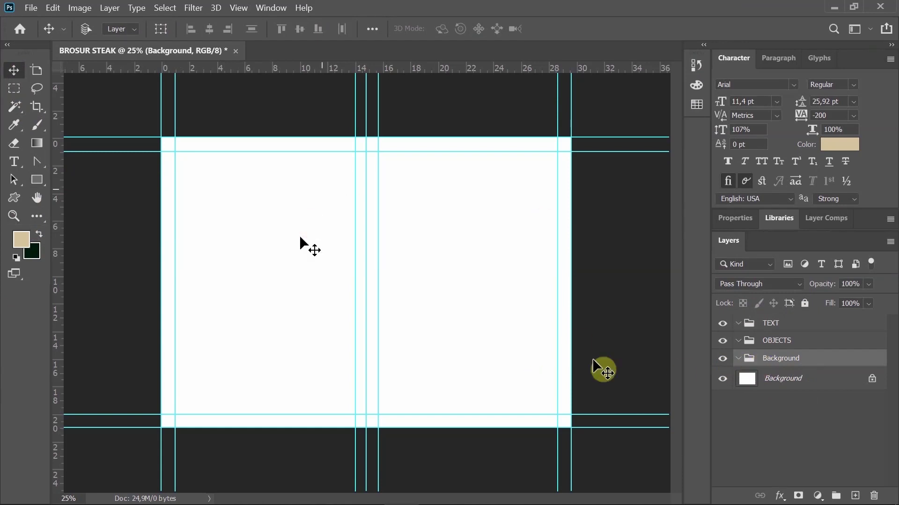
pyautogui.click(775, 343)
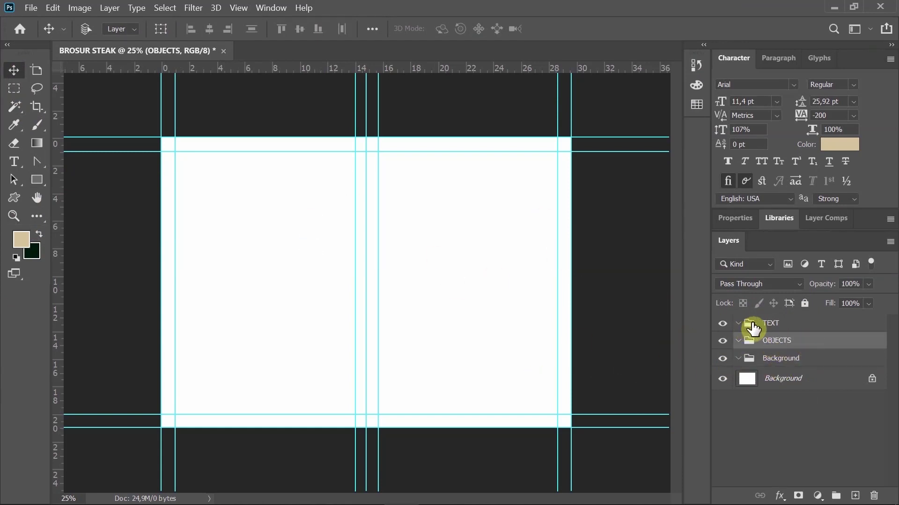
pyautogui.click(766, 326)
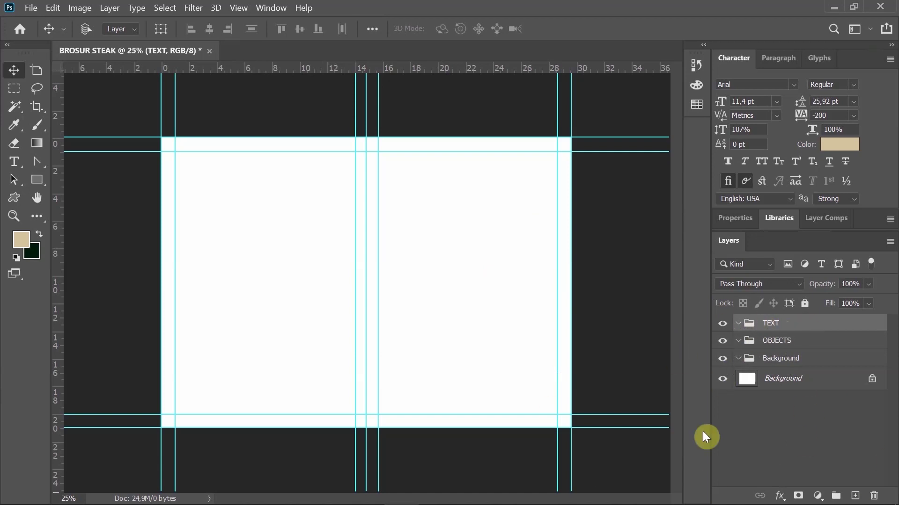
# - Create a layer named Background1 inside the Background group
pyautogui.click(794, 365)
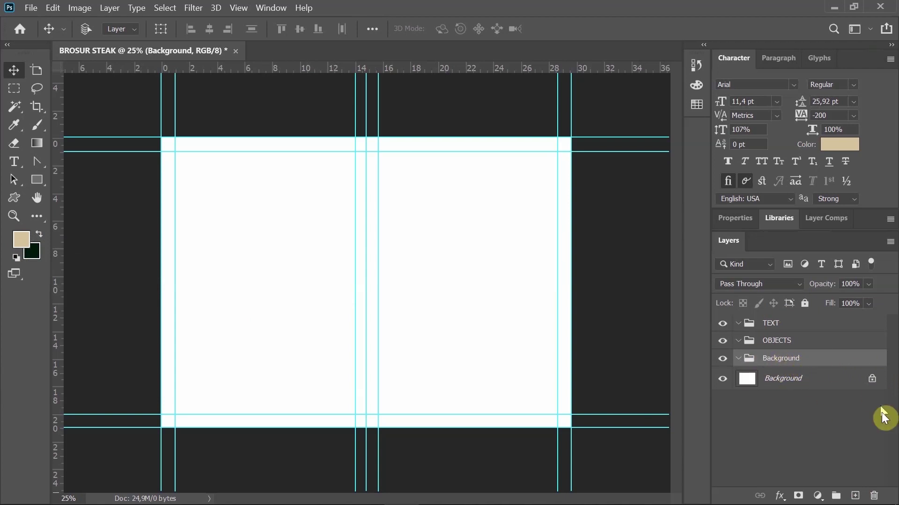
pyautogui.click(855, 496)
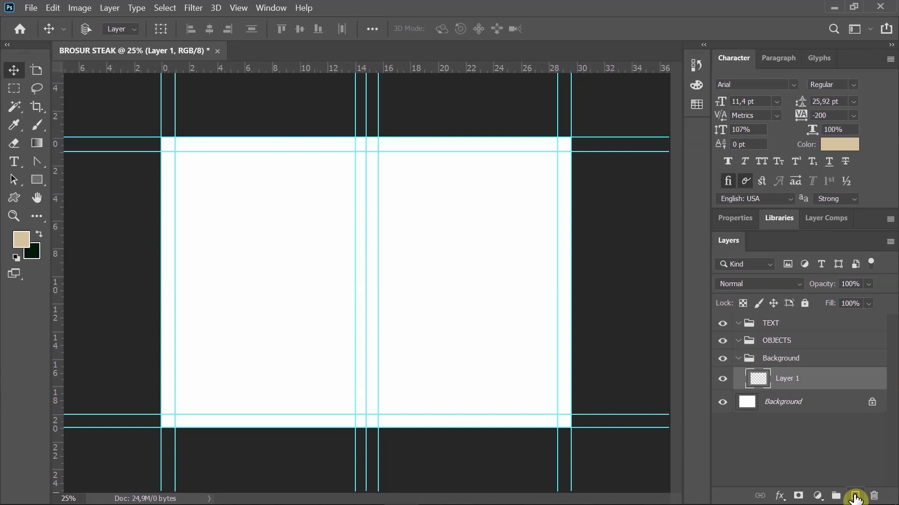
pyautogui.doubleClick(783, 380)
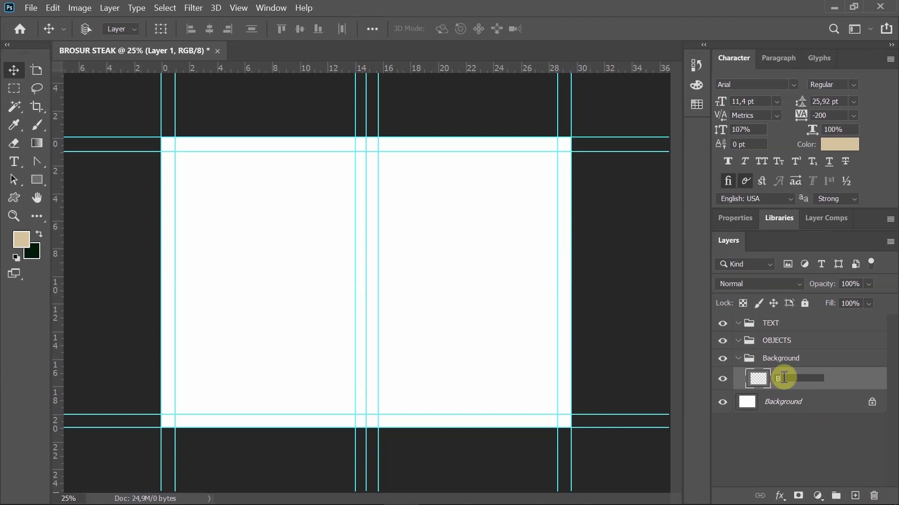
pyautogui.write('Background1')
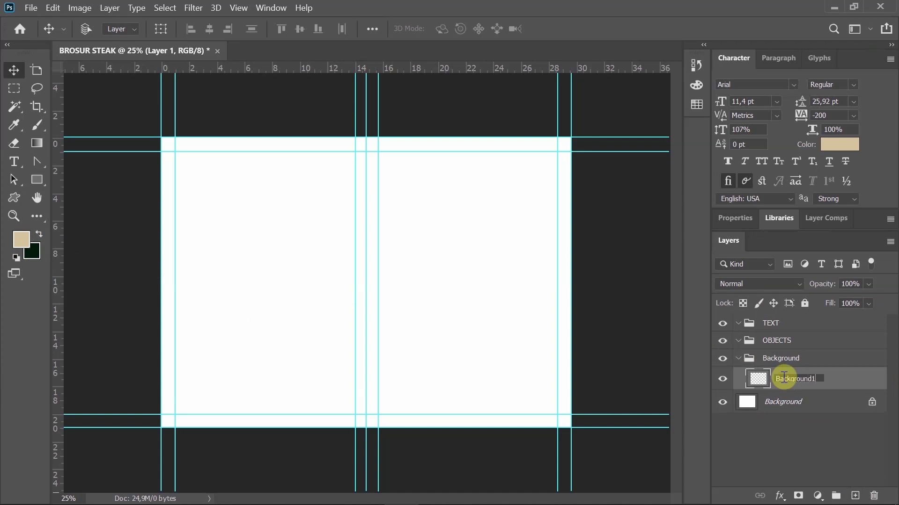
pyautogui.click(851, 378)
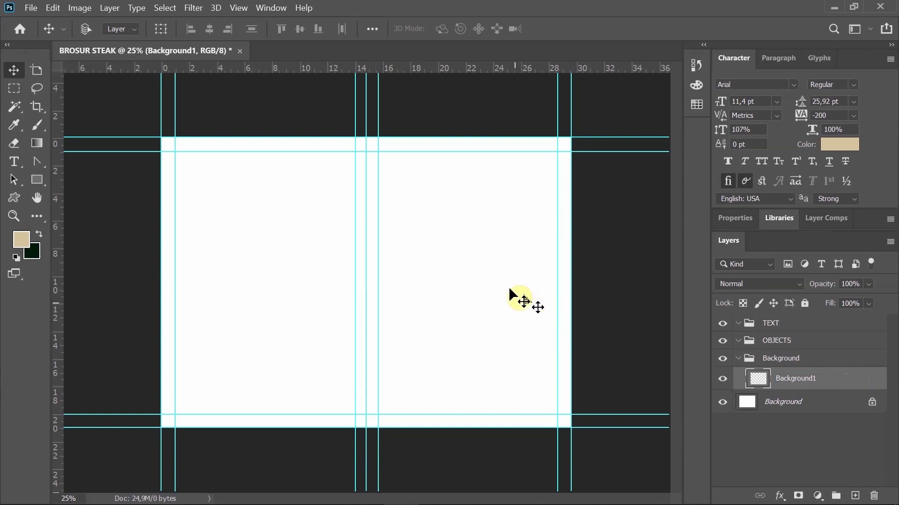
# - Set the foreground colour to a dark red
pyautogui.click(20, 237)
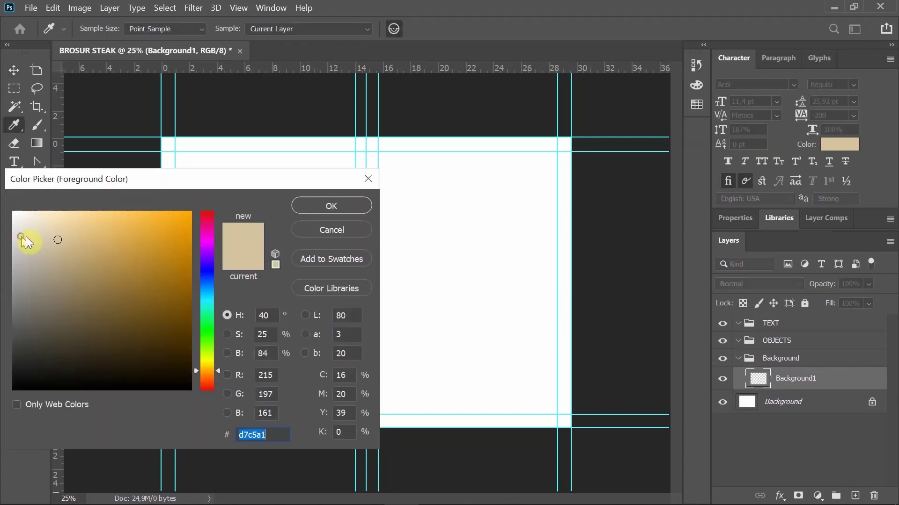
pyautogui.moveTo(209, 246); pyautogui.dragTo(219, 189)
pyautogui.moveTo(184, 239)
pyautogui.mouseDown()
pyautogui.moveTo(206, 186)
pyautogui.moveTo(220, 229)
pyautogui.moveTo(203, 216)
pyautogui.mouseUp()
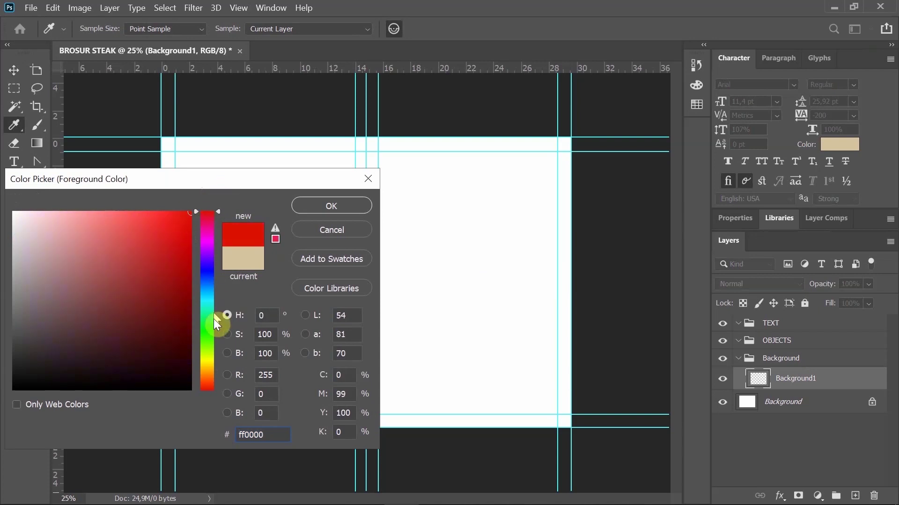
pyautogui.moveTo(182, 274)
pyautogui.mouseDown()
pyautogui.moveTo(190, 253)
pyautogui.moveTo(187, 283)
pyautogui.moveTo(189, 268)
pyautogui.mouseUp()
pyautogui.click(326, 208)
pyautogui.press('v')
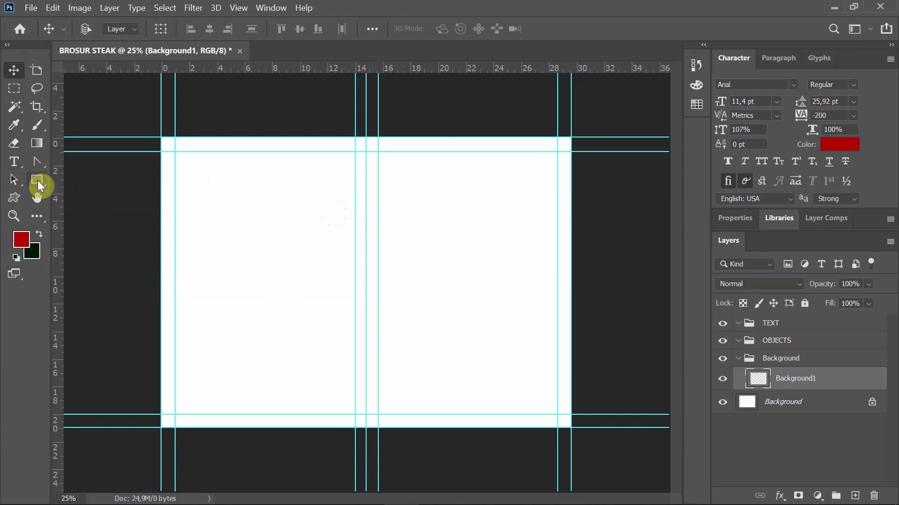
# - Select the entire canvas with the Rectangular Marquee tool
pyautogui.click(14, 90)
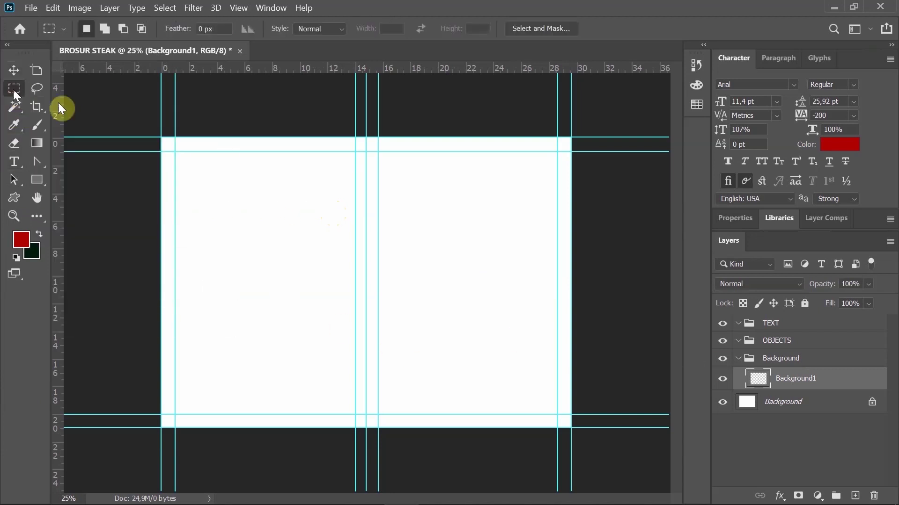
pyautogui.moveTo(134, 122); pyautogui.dragTo(520, 424)
pyautogui.moveTo(606, 453); pyautogui.dragTo(610, 454)
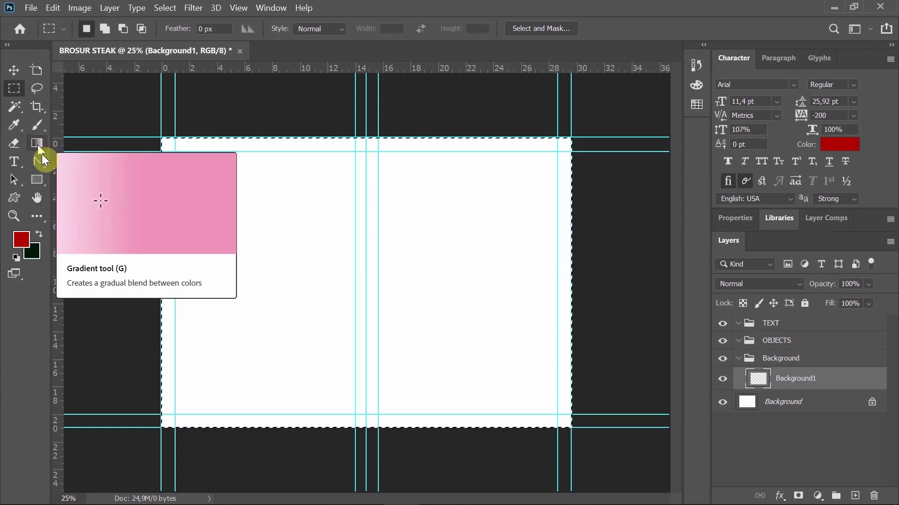
# - Customize the toolbar by adding the Paint Bucket Tool to the Gradient Tool's group
pyautogui.click(41, 217)
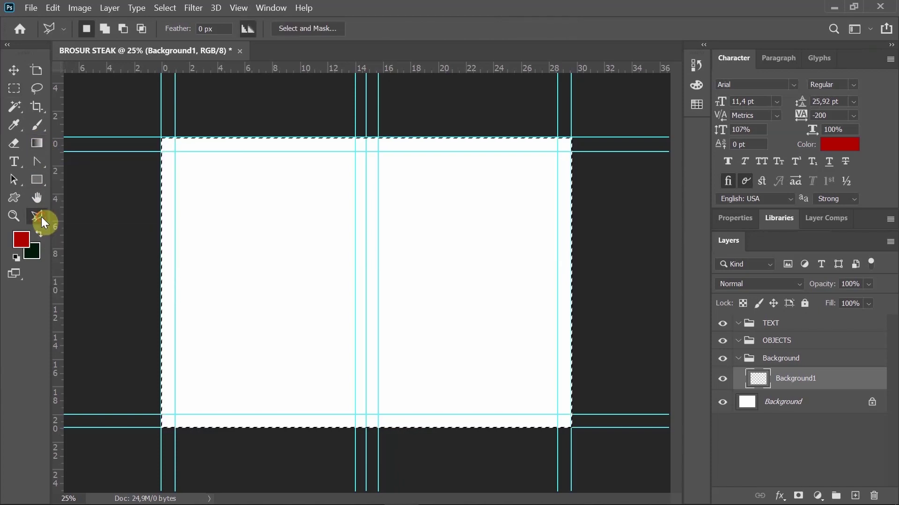
pyautogui.click(42, 217)
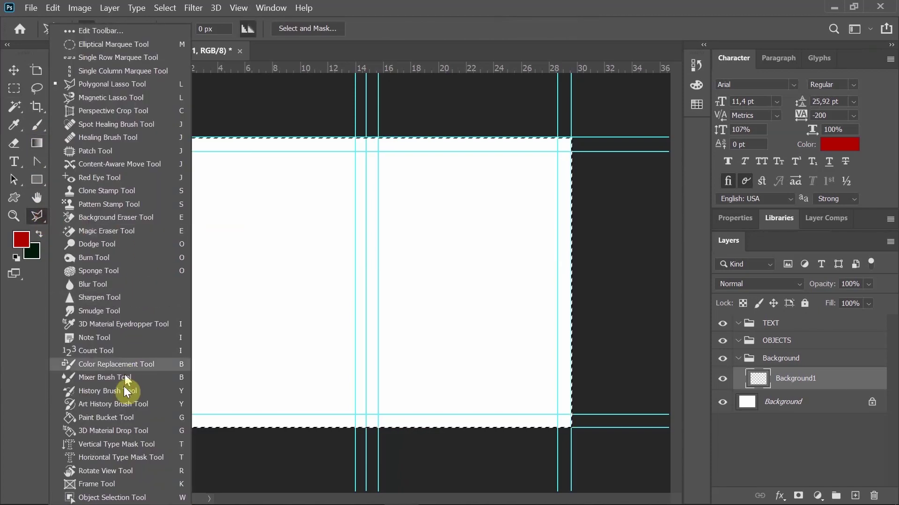
pyautogui.click(100, 31)
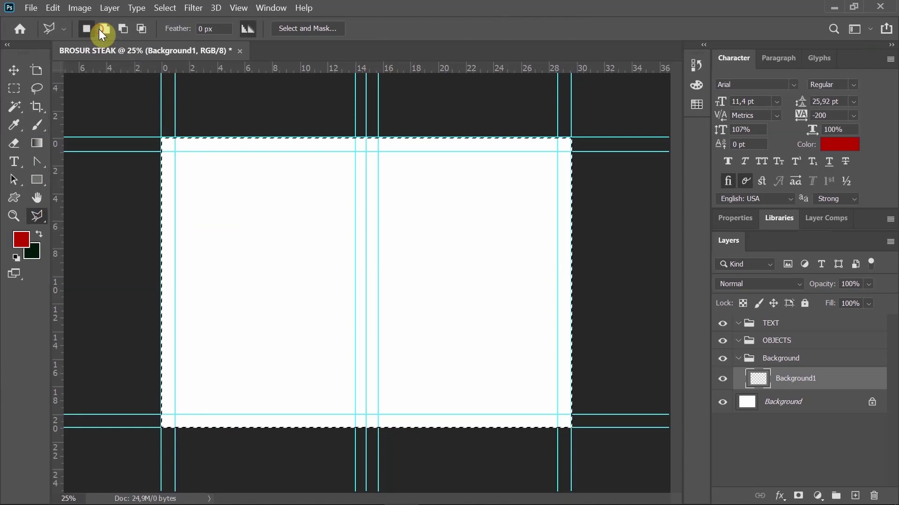
pyautogui.moveTo(631, 166)
pyautogui.mouseDown()
pyautogui.moveTo(642, 209)
pyautogui.moveTo(643, 425)
pyautogui.mouseUp()
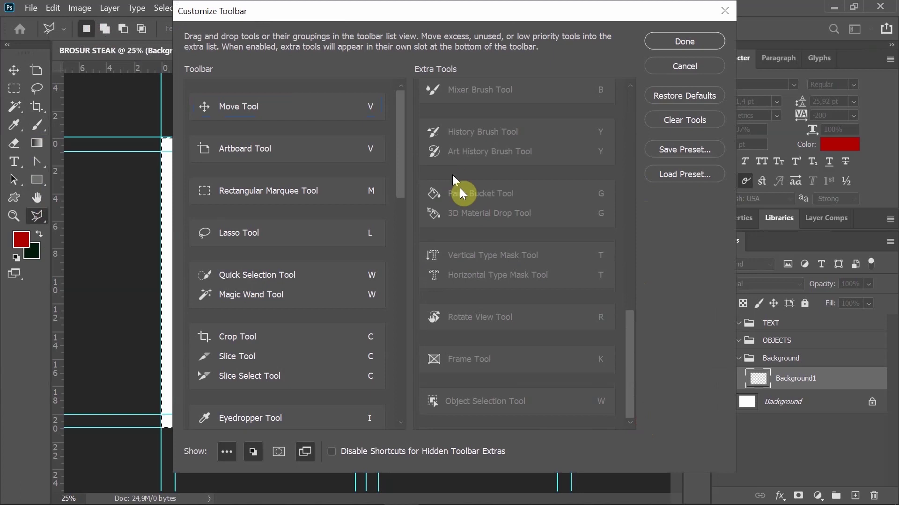
pyautogui.click(401, 152)
pyautogui.scroll(-10, 398, 187)
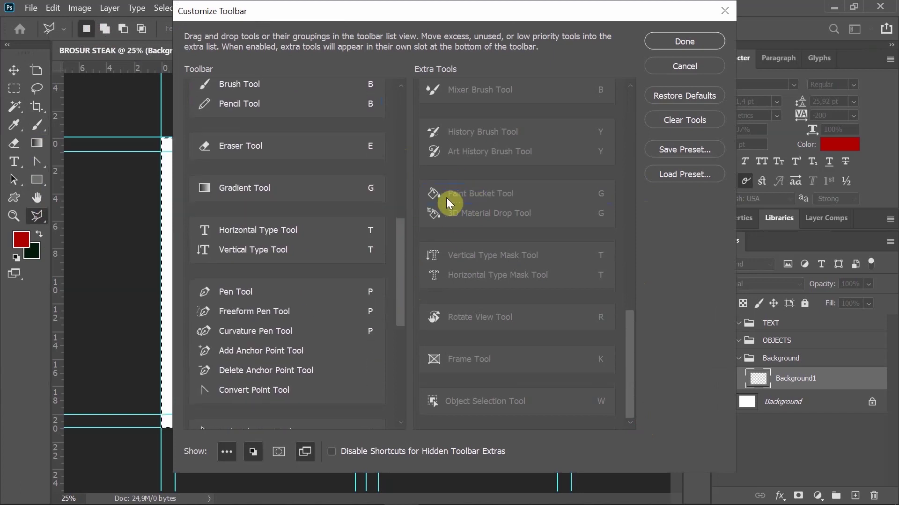
pyautogui.moveTo(454, 189)
pyautogui.mouseDown()
pyautogui.moveTo(275, 176)
pyautogui.moveTo(264, 187)
pyautogui.mouseUp()
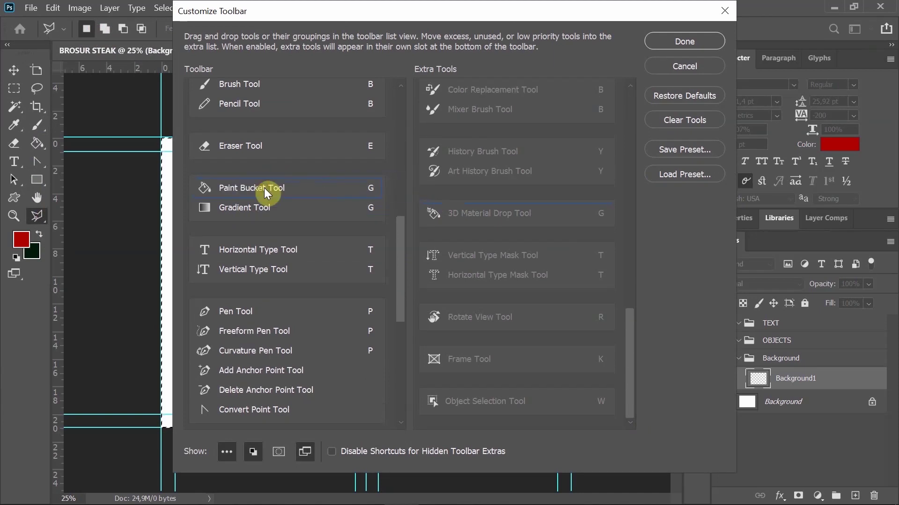
pyautogui.click(686, 41)
# - Fill the selected canvas on the Background1 layer with the dark red foreground colour using Paint Bucket, and deselect
pyautogui.click(37, 142)
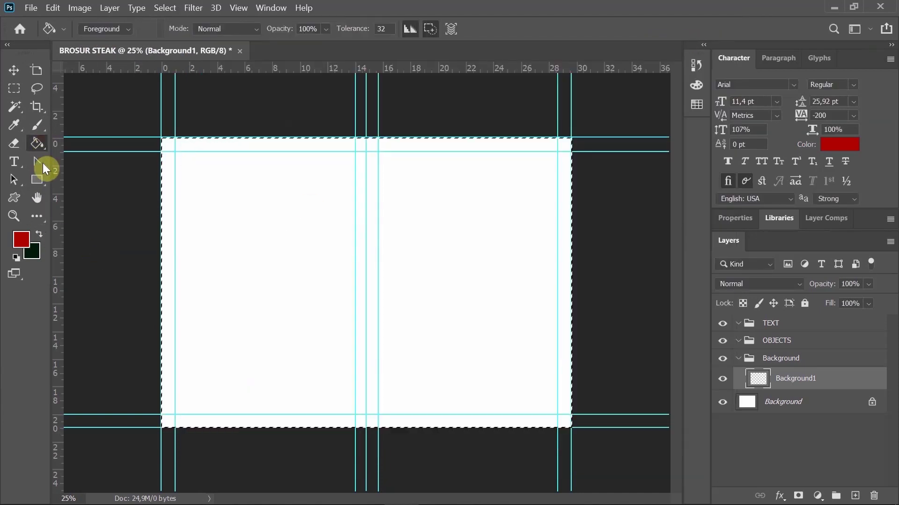
pyautogui.click(392, 242)
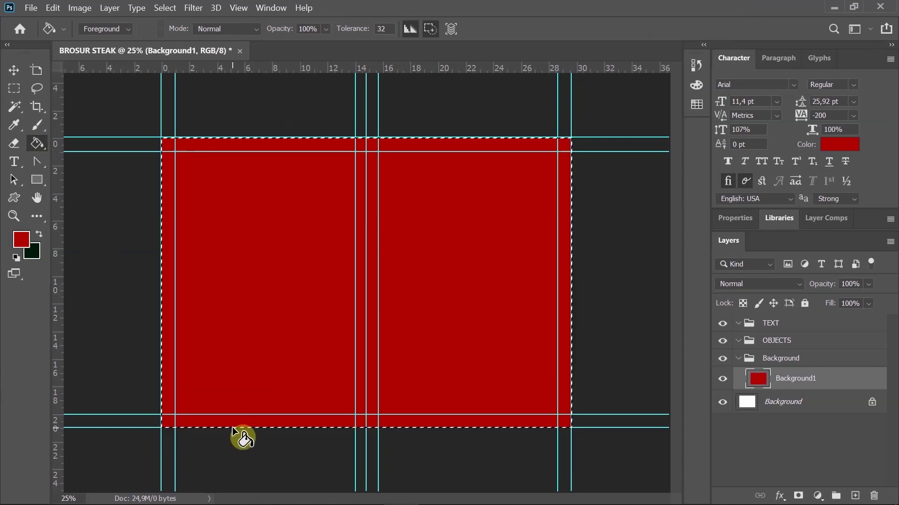
pyautogui.hotkey('ctrl', 'd')
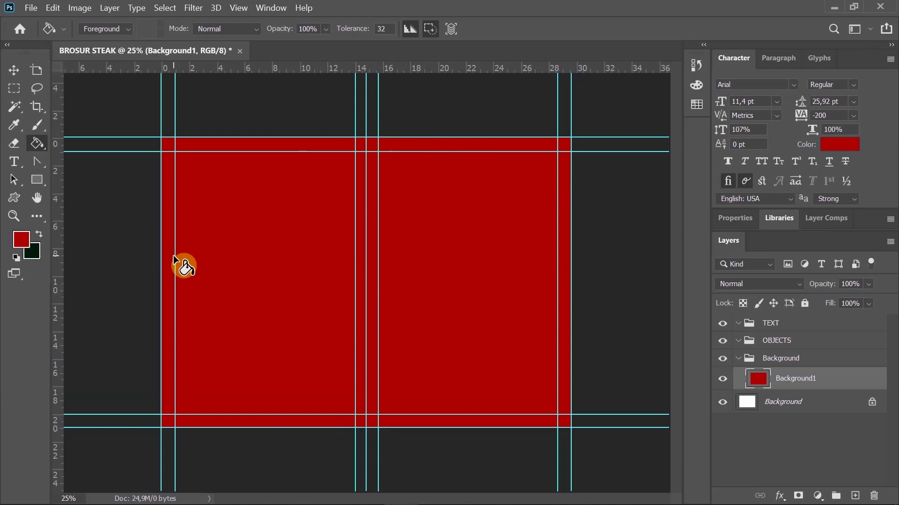
# - Try a dark green vertical line with 0,2 cm weight along the centre guide, and delete it
pyautogui.click(41, 181)
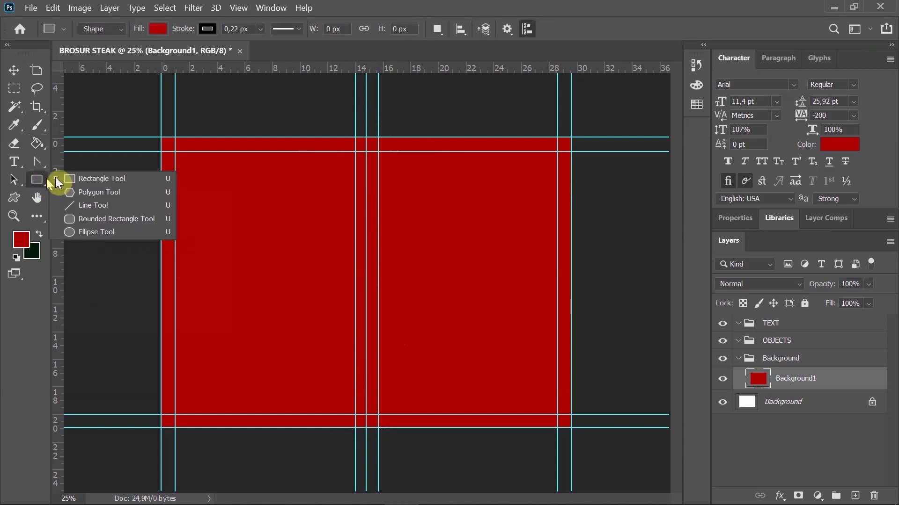
pyautogui.click(97, 209)
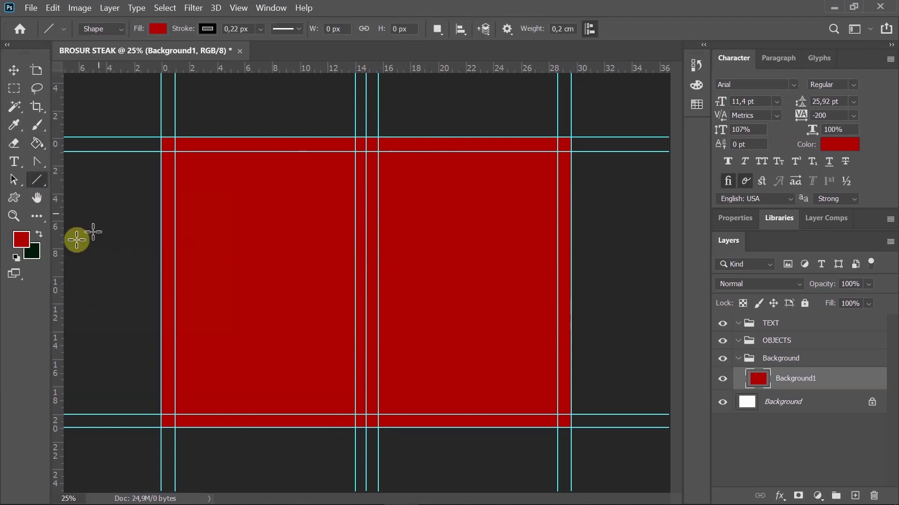
pyautogui.click(39, 234)
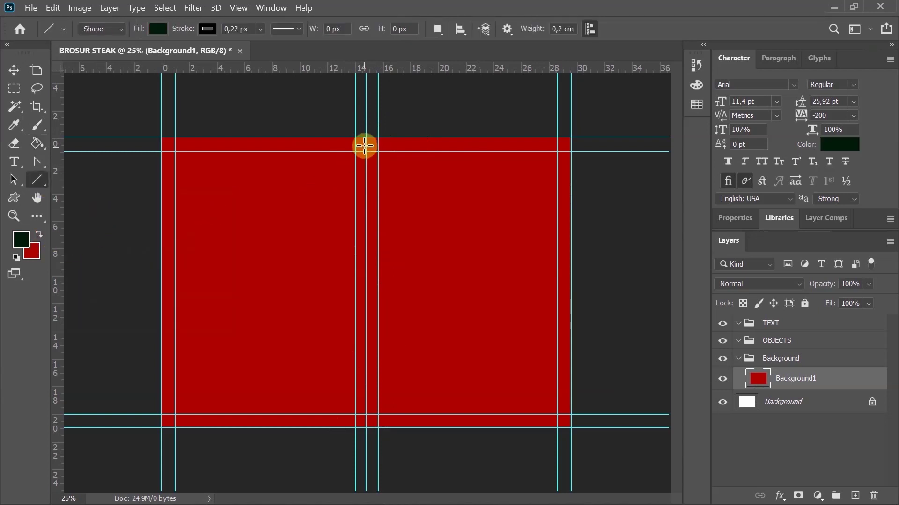
pyautogui.moveTo(365, 140); pyautogui.dragTo(372, 416)
pyautogui.click(14, 69)
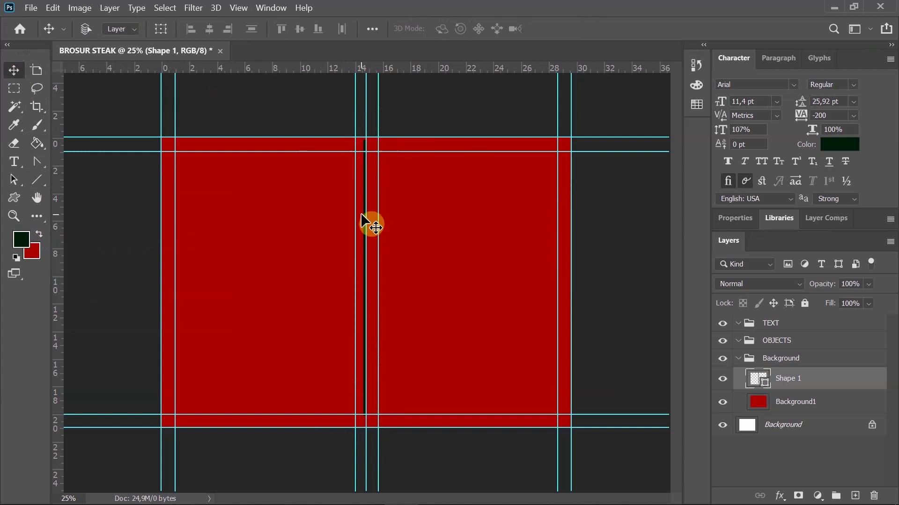
pyautogui.press('Delete')
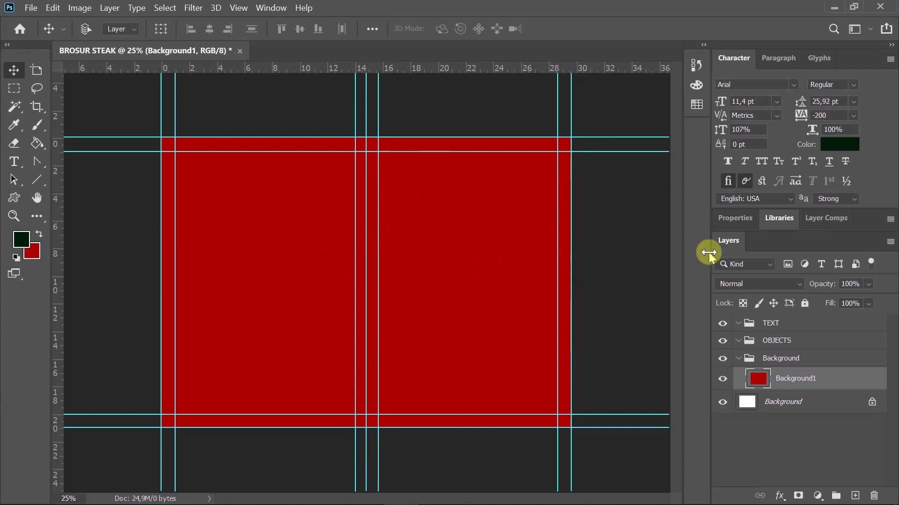
# - Fill the left half of Background1, from the canvas edge to the centre guide, with brown 771c00 and clear the selection
pyautogui.click(14, 88)
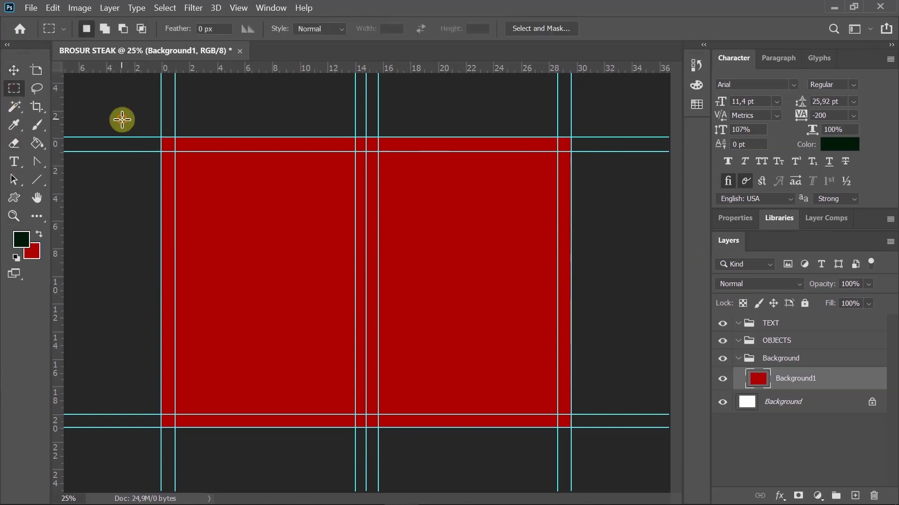
pyautogui.moveTo(161, 137); pyautogui.dragTo(366, 498)
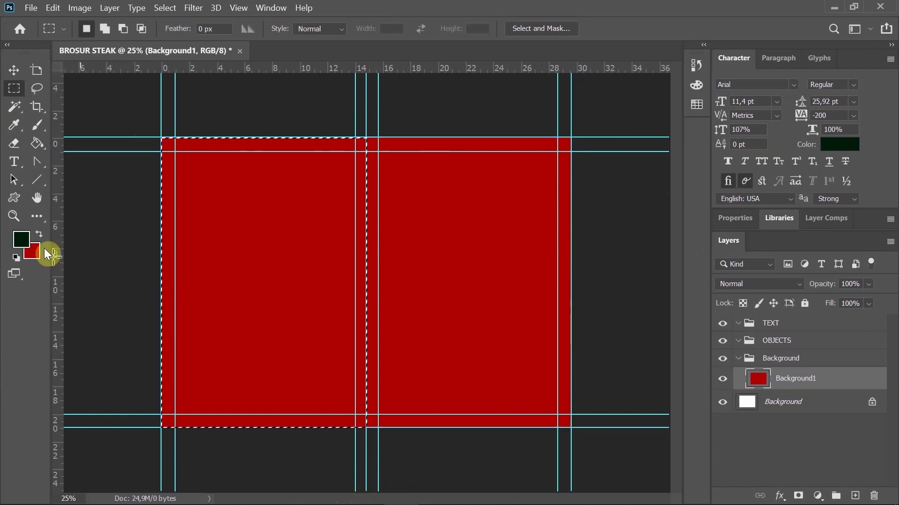
pyautogui.click(22, 241)
pyautogui.click(24, 241)
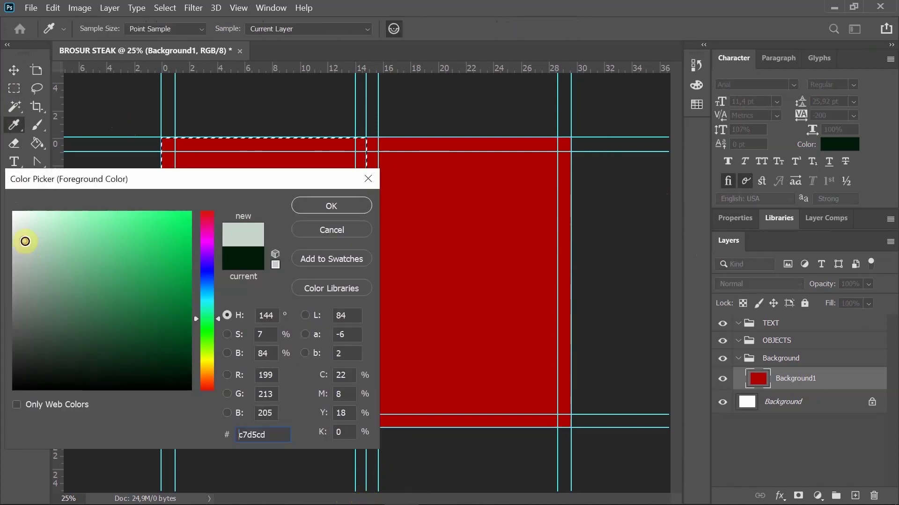
pyautogui.click(212, 390)
pyautogui.moveTo(140, 291); pyautogui.dragTo(192, 307)
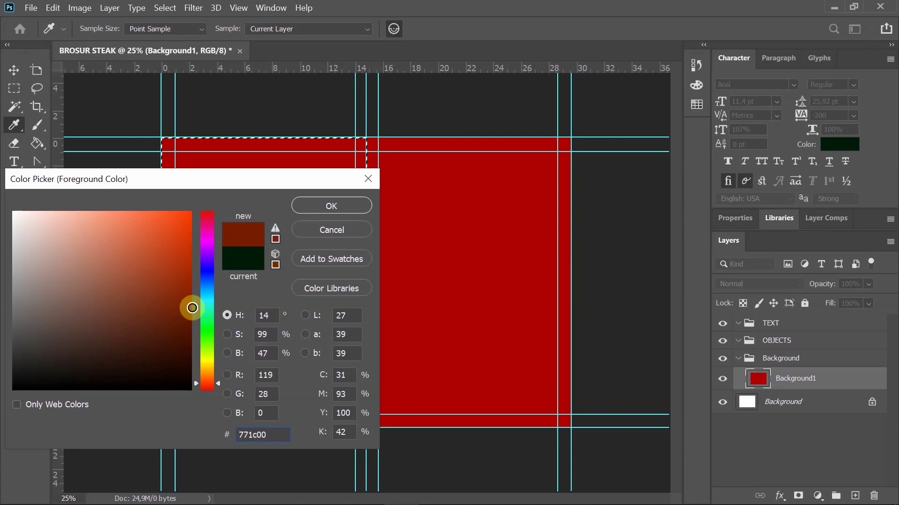
pyautogui.click(344, 205)
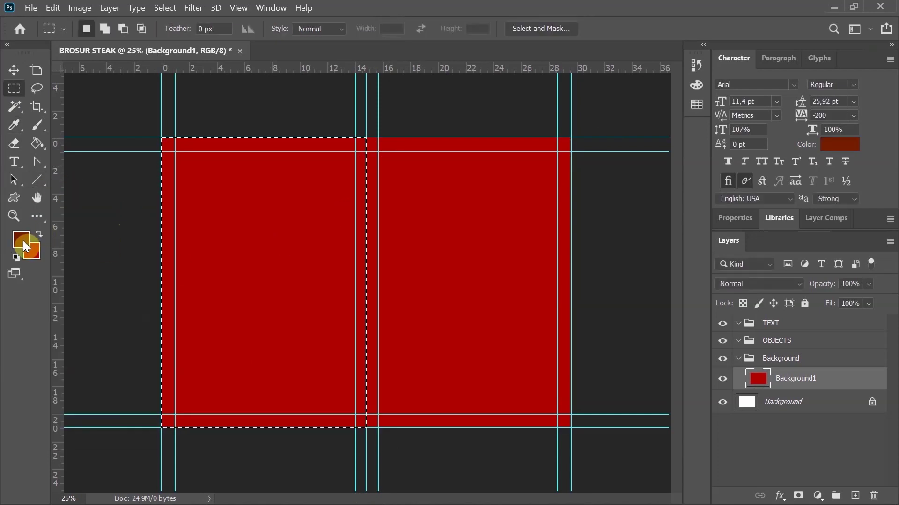
pyautogui.click(37, 143)
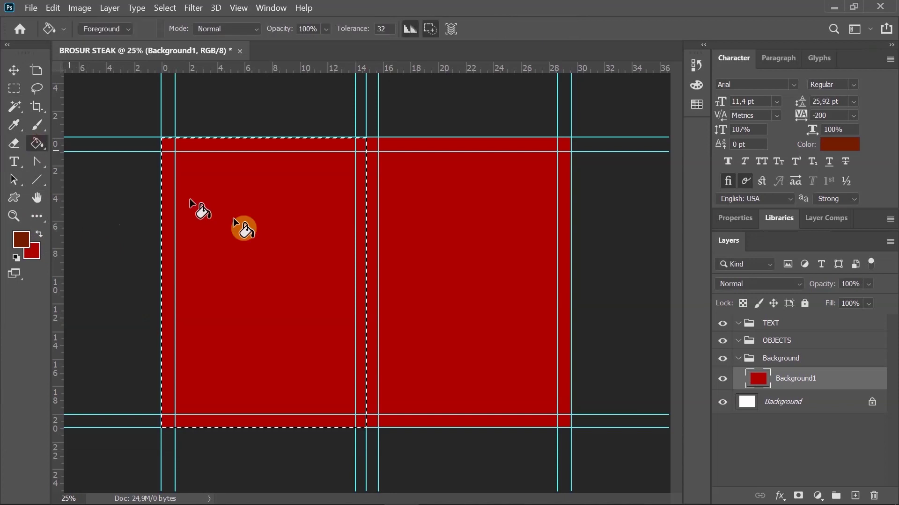
pyautogui.click(274, 229)
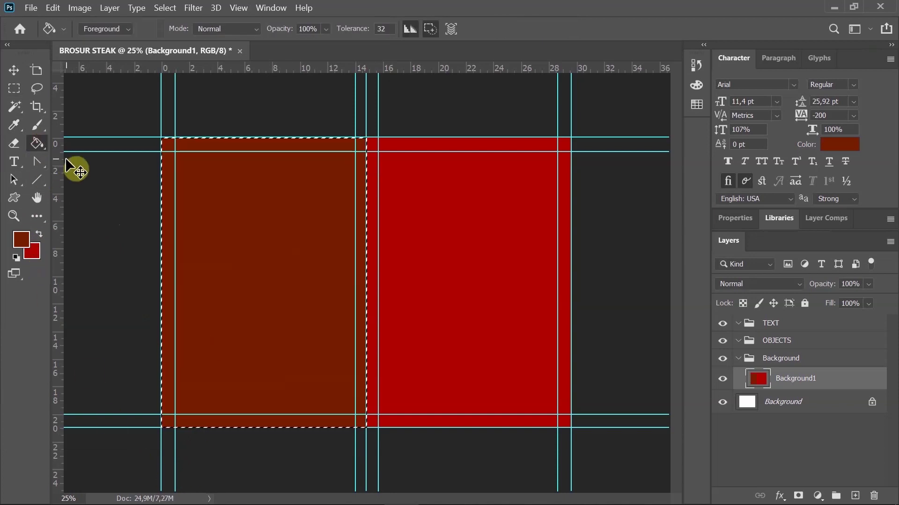
pyautogui.hotkey('ctrl', 'd')
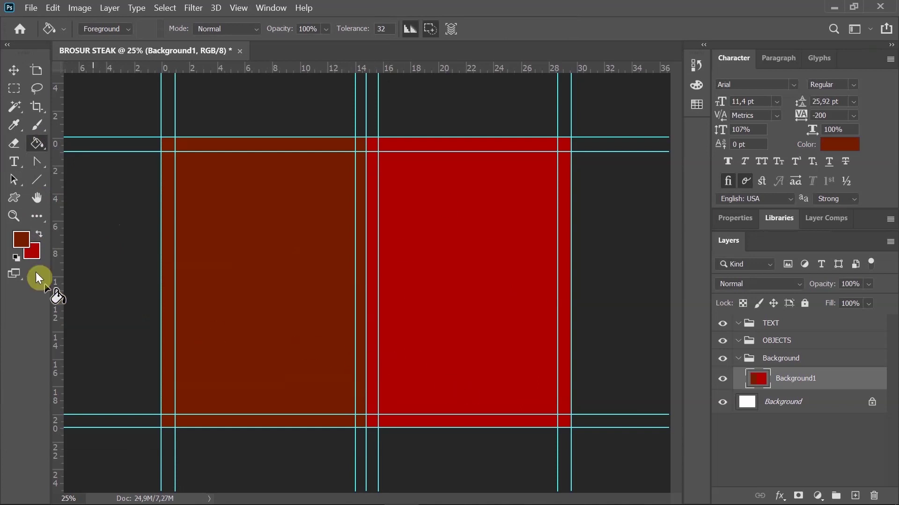
# - Darken the foreground colour to a deep brown and refill the left half of Background1 with it
pyautogui.click(20, 245)
pyautogui.moveTo(183, 321); pyautogui.dragTo(175, 341)
pyautogui.click(330, 206)
pyautogui.press('g')
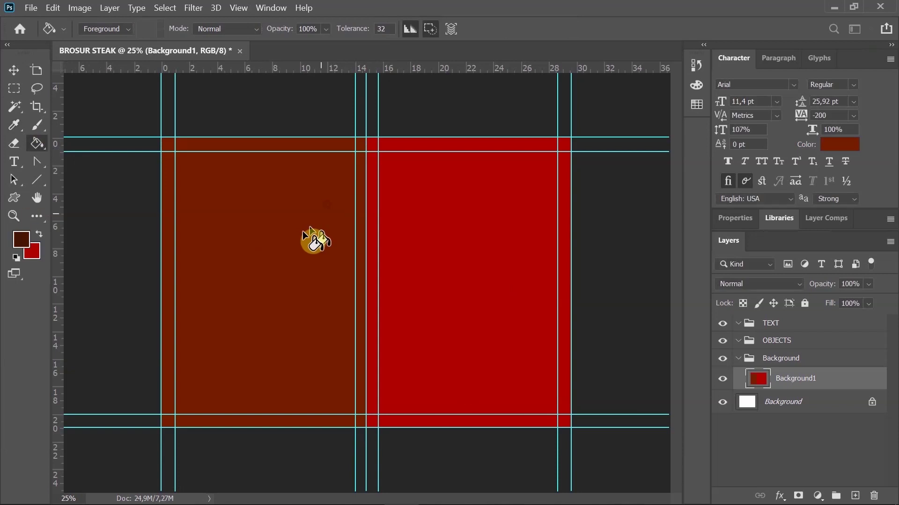
pyautogui.click(295, 236)
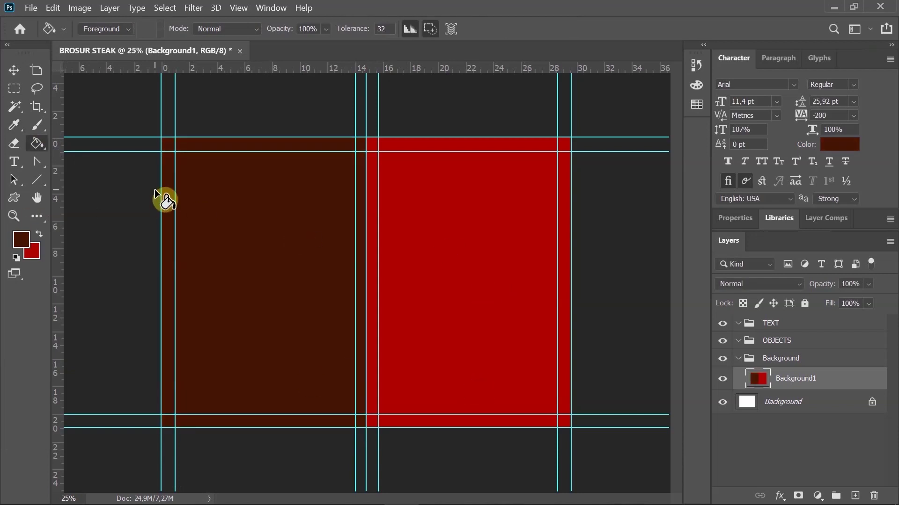
# - Lock the entire Background layer group together with its two-tone background layer
pyautogui.click(37, 179)
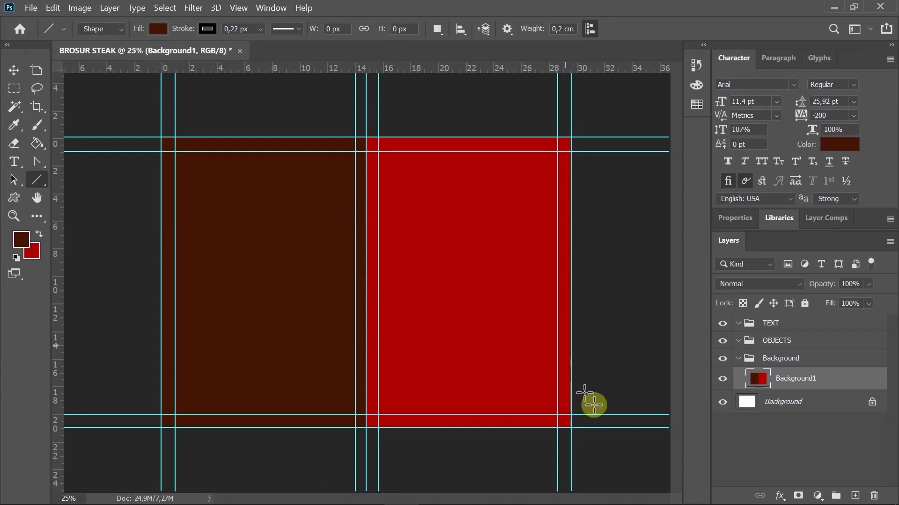
pyautogui.click(744, 361)
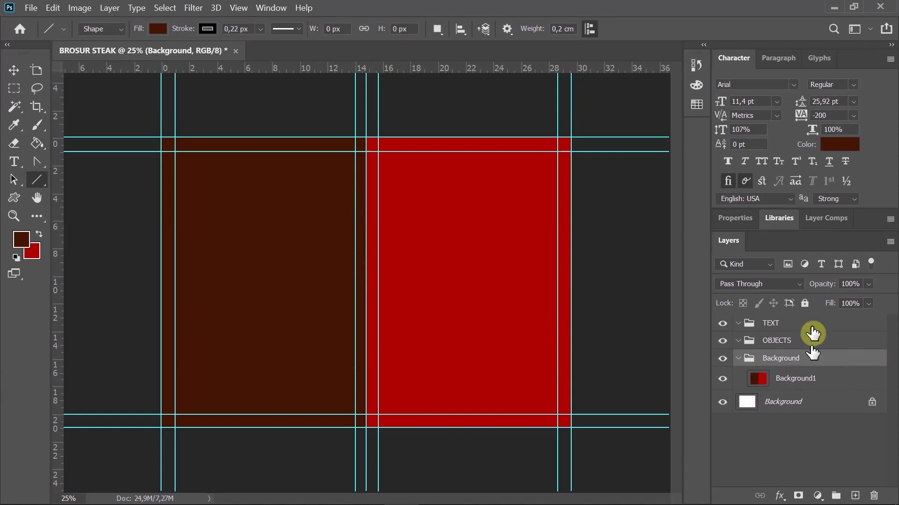
pyautogui.click(804, 303)
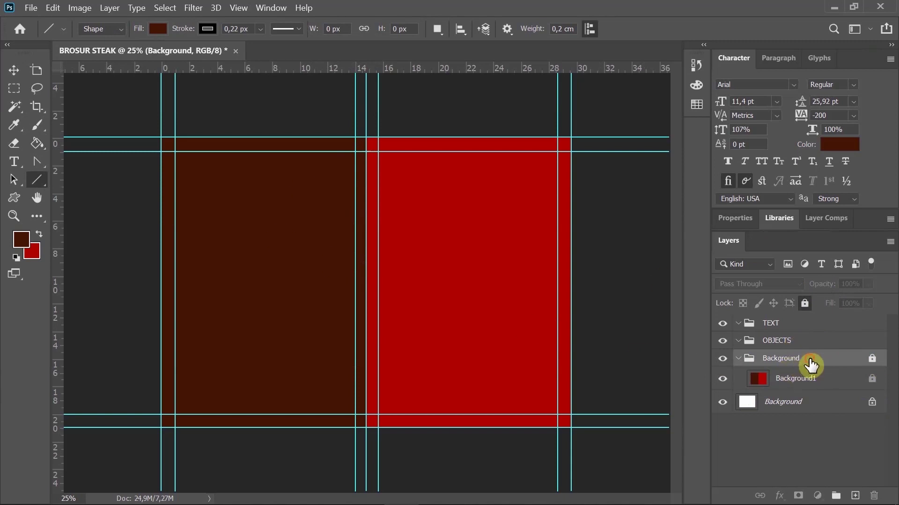
# - Place the white (putih) logo file as an embedded object above the OBJECTS group
pyautogui.click(793, 344)
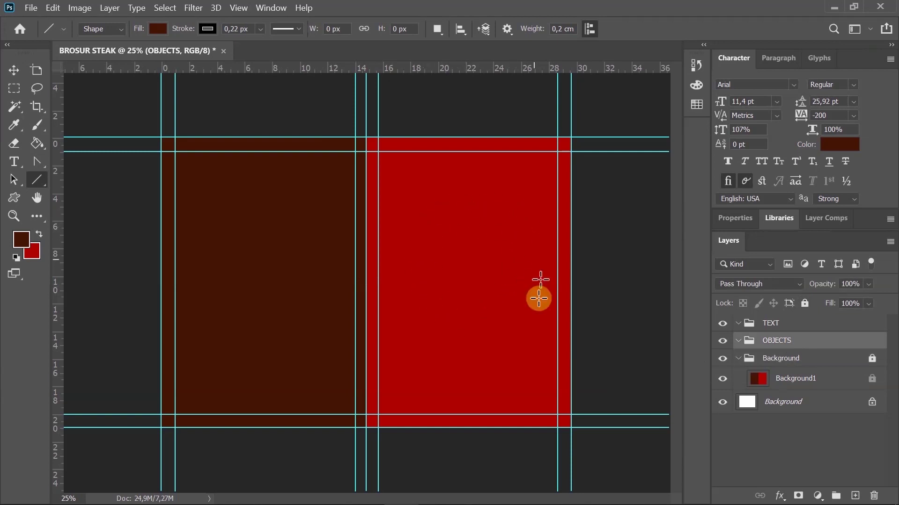
pyautogui.click(30, 10)
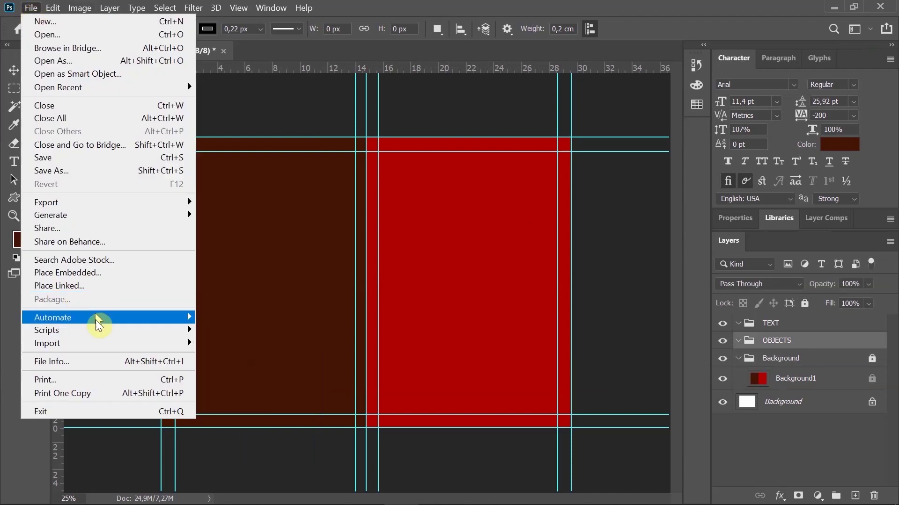
pyautogui.click(49, 273)
pyautogui.scroll(-3, 234, 210)
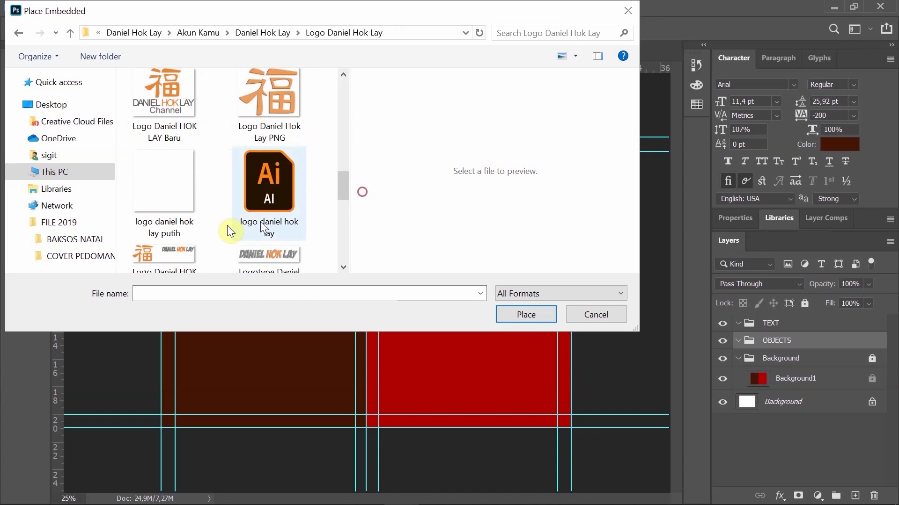
pyautogui.click(167, 183)
pyautogui.click(525, 314)
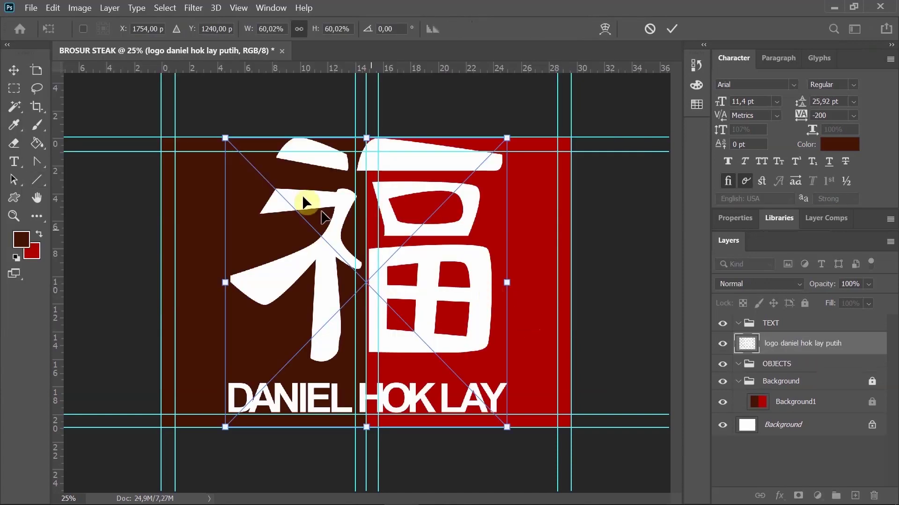
# - Scale the placed logo down to about 12% and position it in the middle of the red half
pyautogui.moveTo(226, 139); pyautogui.dragTo(477, 274)
pyautogui.click(19, 71)
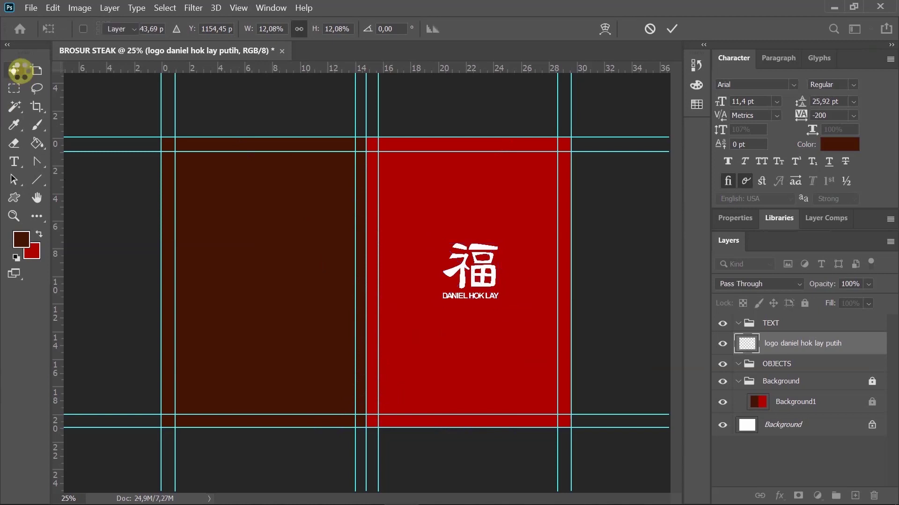
pyautogui.moveTo(468, 277); pyautogui.dragTo(468, 278)
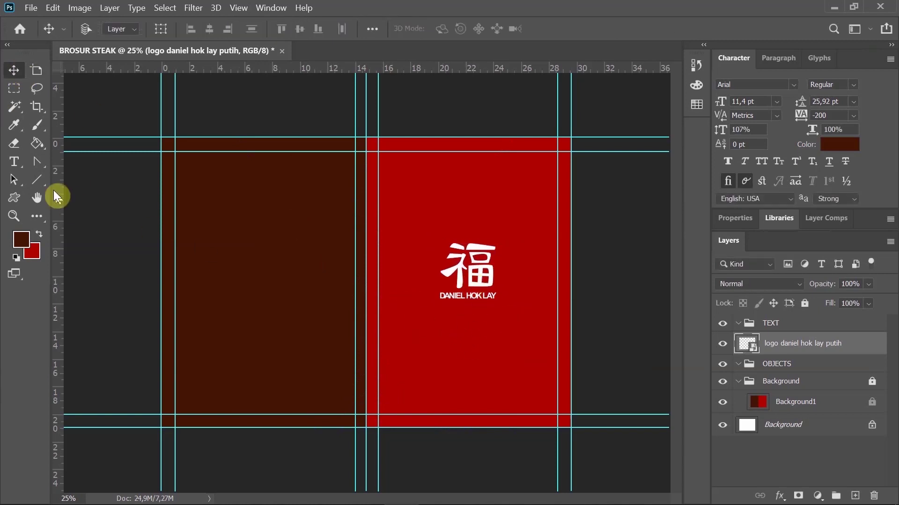
# - Add the text STEAK in Arial below the logo and colour it white
pyautogui.click(15, 162)
pyautogui.click(435, 329)
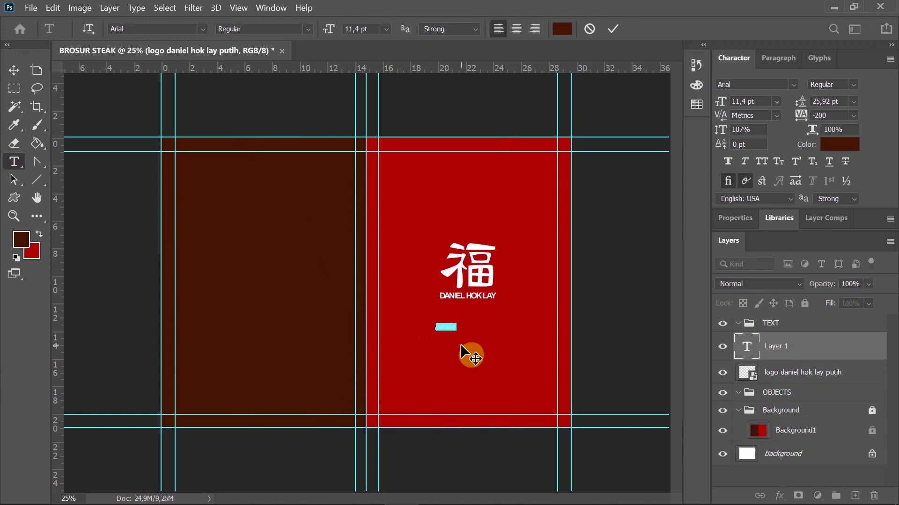
pyautogui.write('STEAK')
pyautogui.doubleClick(444, 326)
pyautogui.click(21, 239)
pyautogui.moveTo(76, 247); pyautogui.dragTo(11, 209)
pyautogui.click(331, 205)
# - Enlarge the STEAK text to about 67 pt and move it up beneath the logo
pyautogui.click(14, 71)
pyautogui.hotkey('ctrl', 't')
pyautogui.moveTo(450, 331); pyautogui.dragTo(508, 384)
pyautogui.press('Return')
pyautogui.moveTo(489, 332); pyautogui.dragTo(382, 314)
# - Set the STEAK text's tracking to 60 and its font style to Bold
pyautogui.click(14, 161)
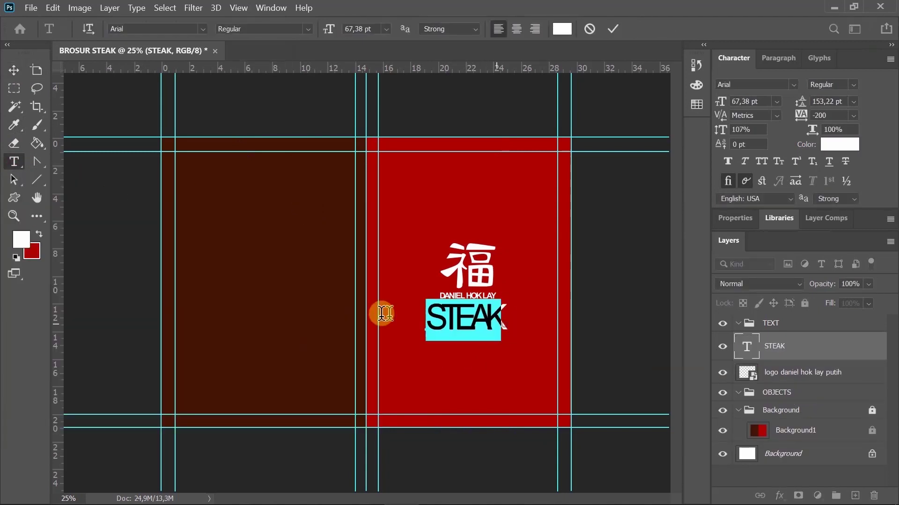
pyautogui.moveTo(800, 117); pyautogui.dragTo(808, 125)
pyautogui.click(309, 29)
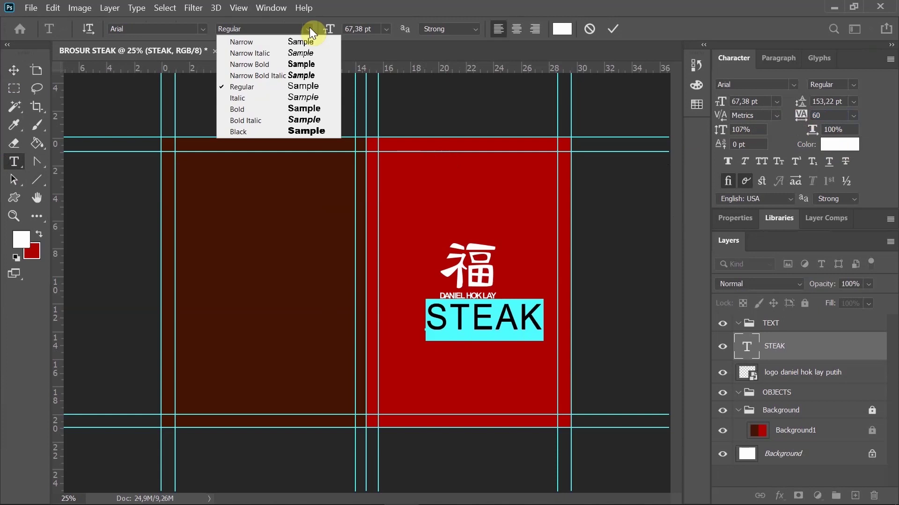
pyautogui.click(241, 109)
# - Scale the STEAK text down to about 38 pt and place it centred directly under the logo's name line
pyautogui.click(12, 71)
pyautogui.hotkey('ctrl', 't')
pyautogui.moveTo(546, 301); pyautogui.dragTo(494, 318)
pyautogui.moveTo(490, 327); pyautogui.dragTo(498, 309)
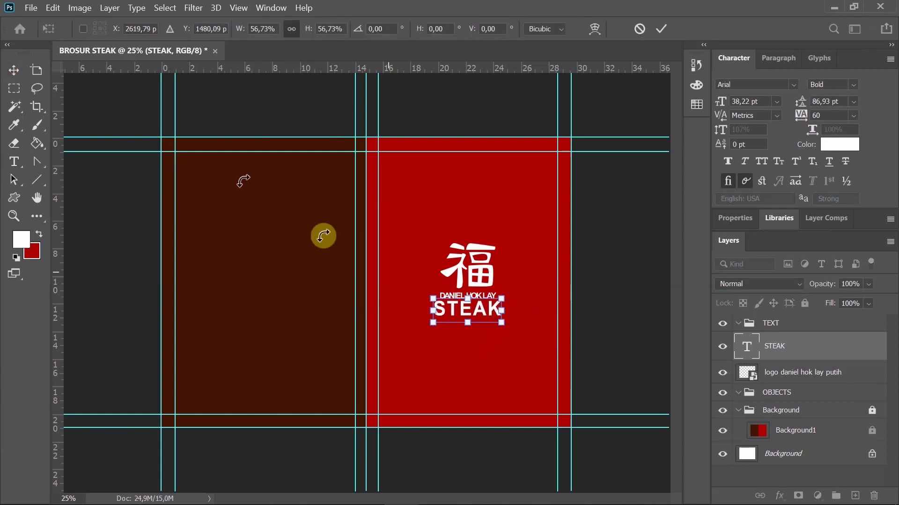
pyautogui.click(11, 73)
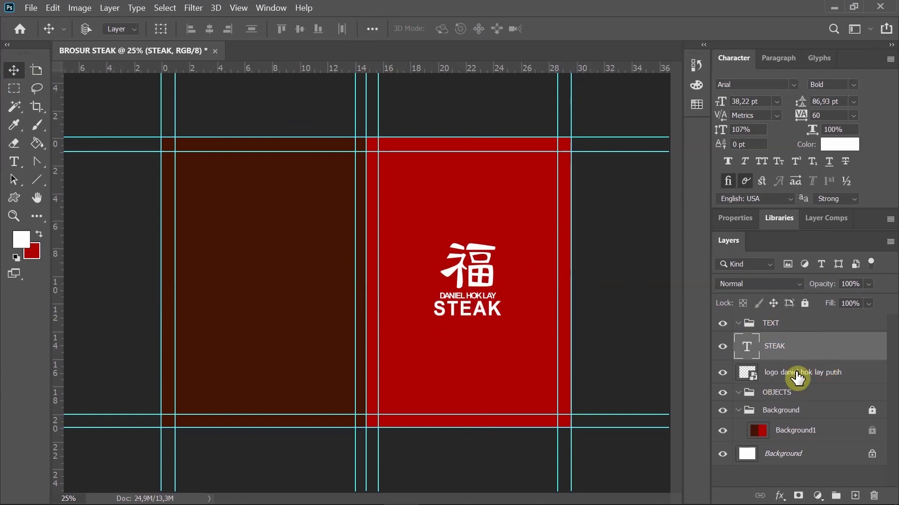
pyautogui.click(772, 375)
pyautogui.click(722, 373)
pyautogui.click(722, 373)
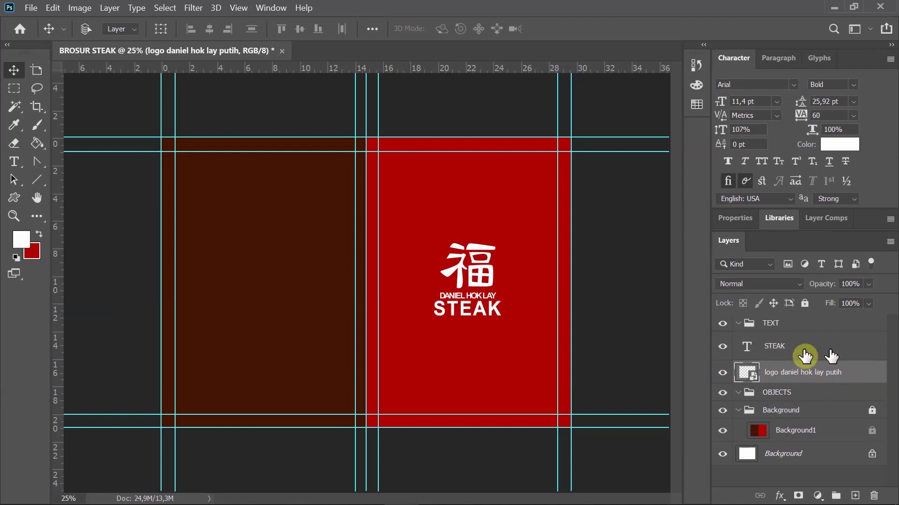
pyautogui.click(760, 349)
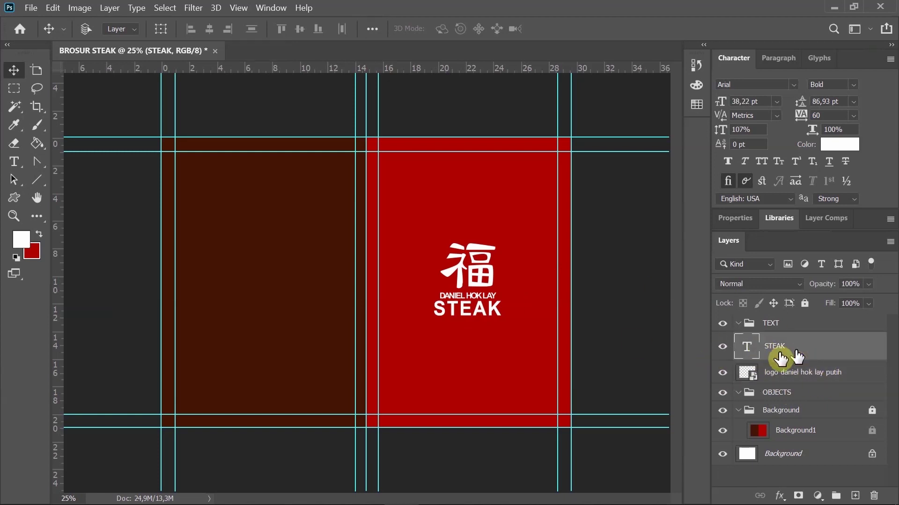
pyautogui.click(821, 374)
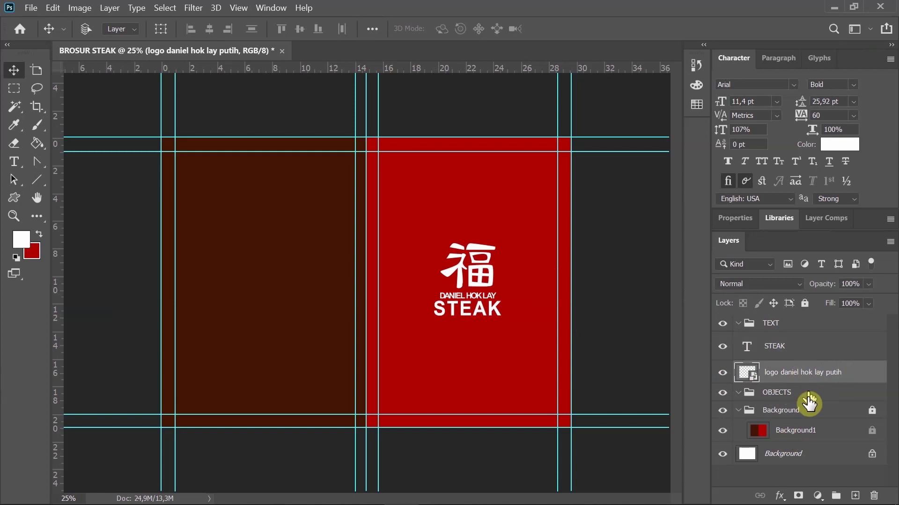
# - Rasterize the STEAK text layer
pyautogui.click(826, 351)
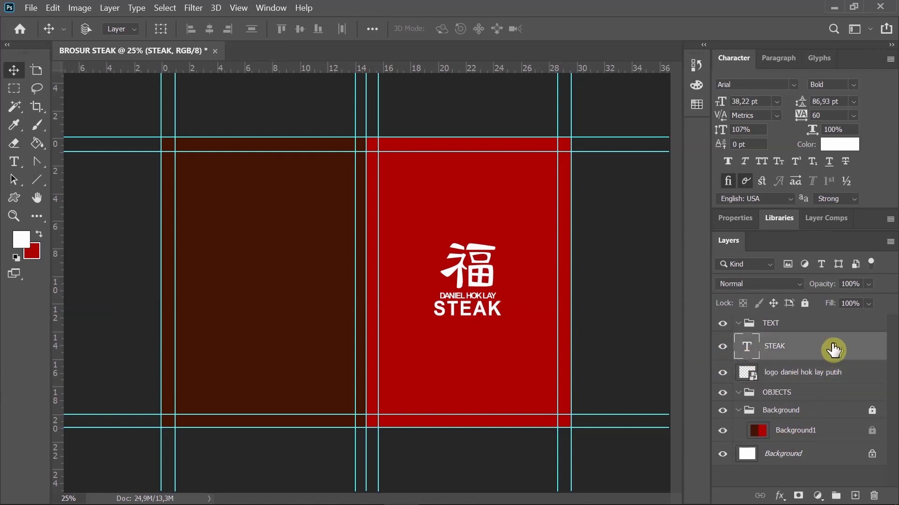
pyautogui.rightClick(806, 345)
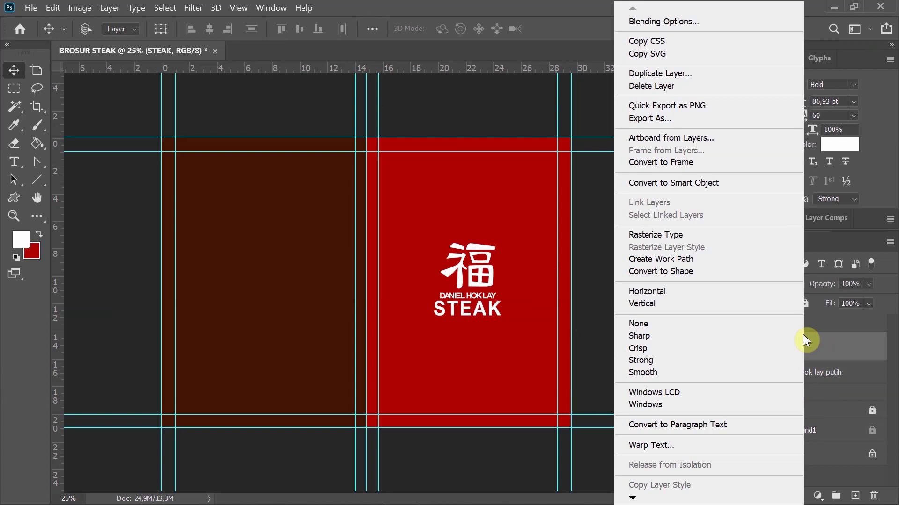
pyautogui.click(680, 235)
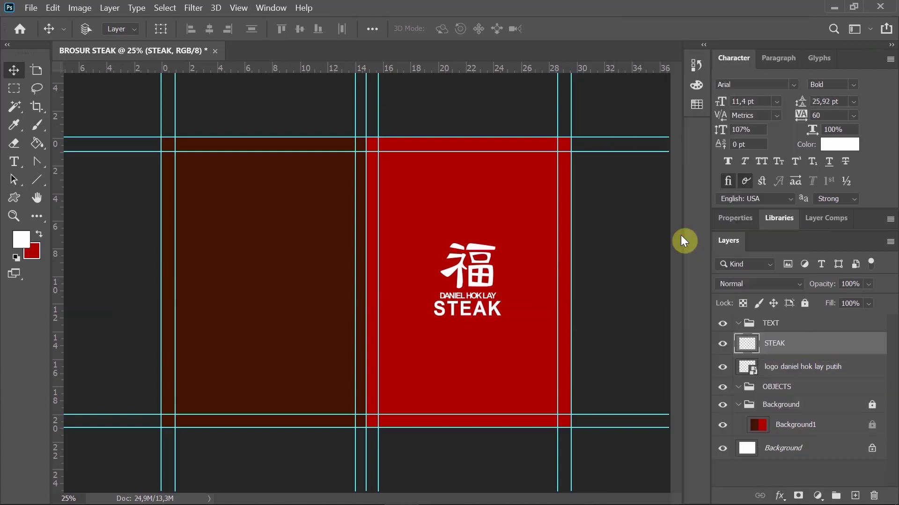
# - Merge the rasterized STEAK layer and the white logo layer into a single layer
pyautogui.click(787, 374)
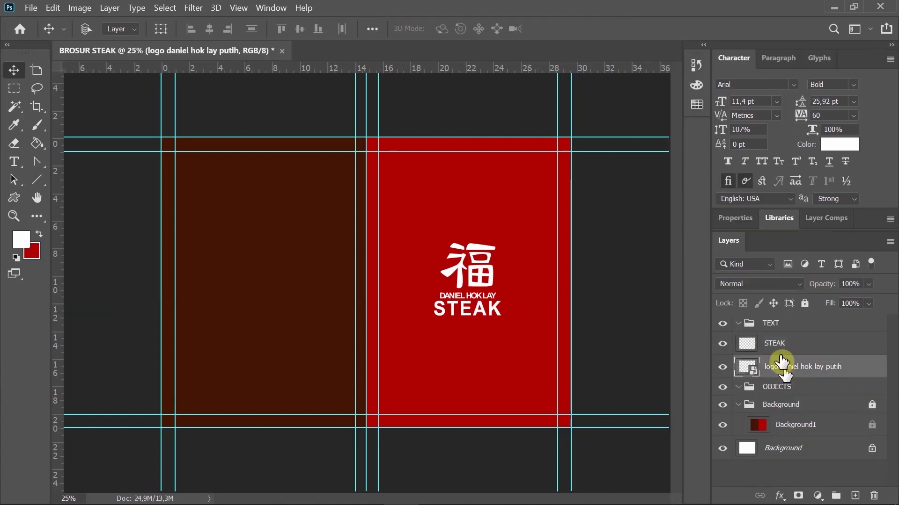
pyautogui.click(782, 345)
pyautogui.click(788, 374)
pyautogui.keyDown('ctrl'); pyautogui.click(782, 346); pyautogui.keyUp('ctrl')
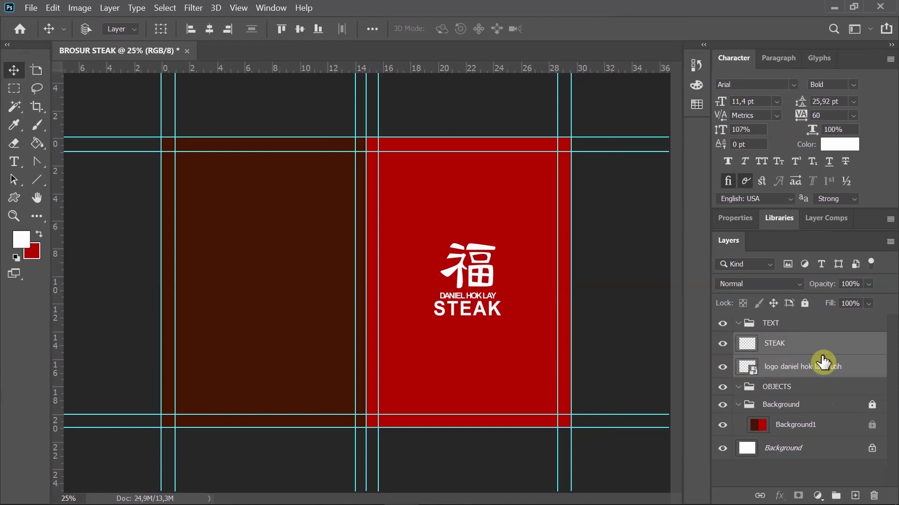
pyautogui.rightClick(811, 344)
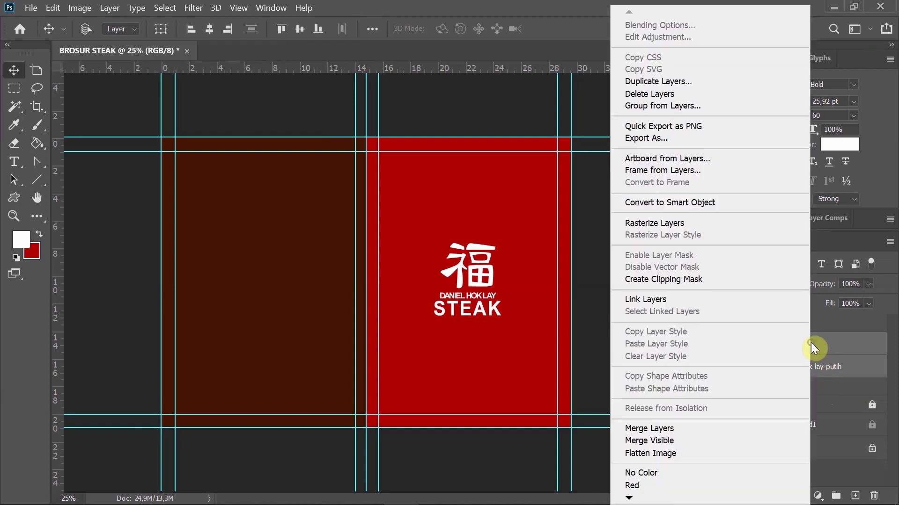
pyautogui.click(668, 428)
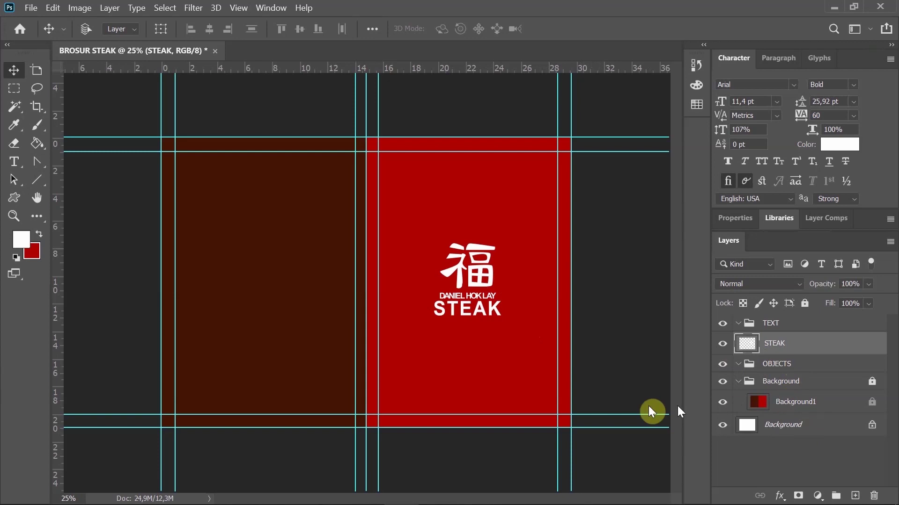
# - Move the merged STEAK logo layer into the OBJECTS group
pyautogui.click(768, 326)
pyautogui.click(15, 163)
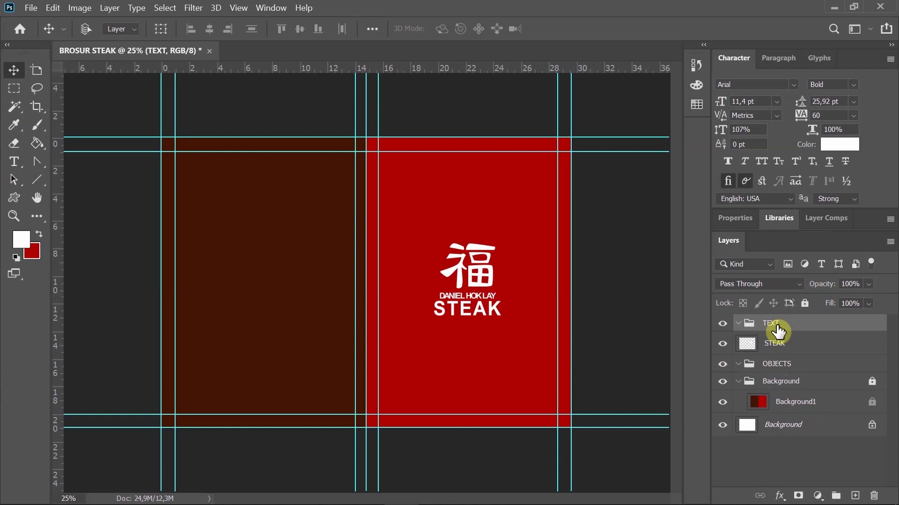
pyautogui.click(772, 344)
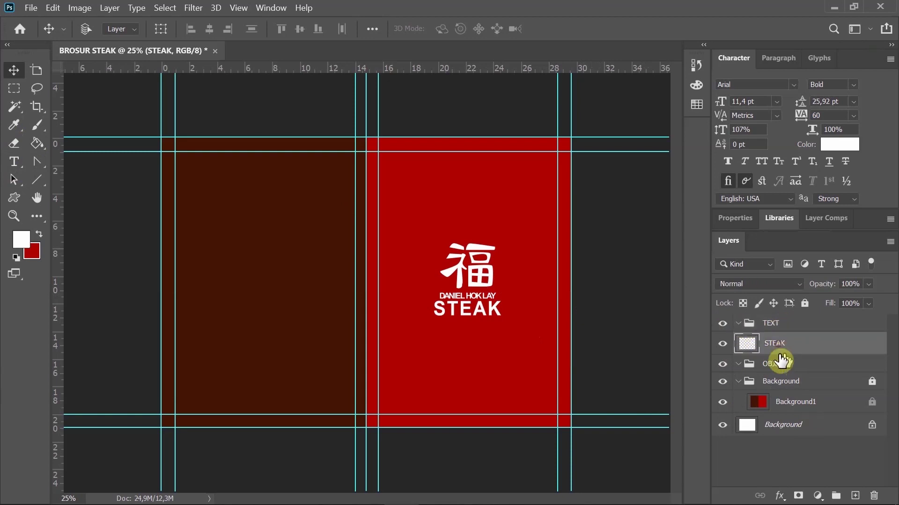
pyautogui.click(722, 347)
pyautogui.click(721, 347)
pyautogui.moveTo(746, 351); pyautogui.dragTo(797, 365)
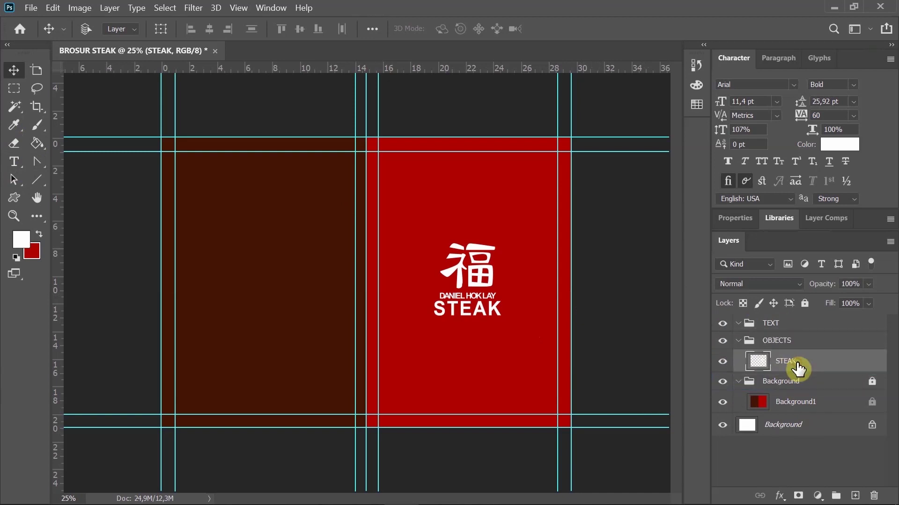
# - Collapse the OBJECTS group and hide and show it to check that it contains the logo
pyautogui.click(736, 343)
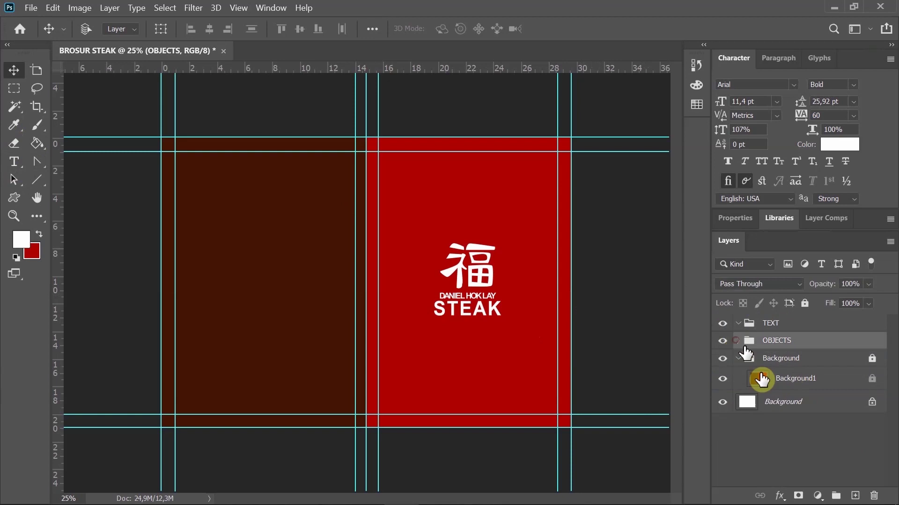
pyautogui.click(724, 344)
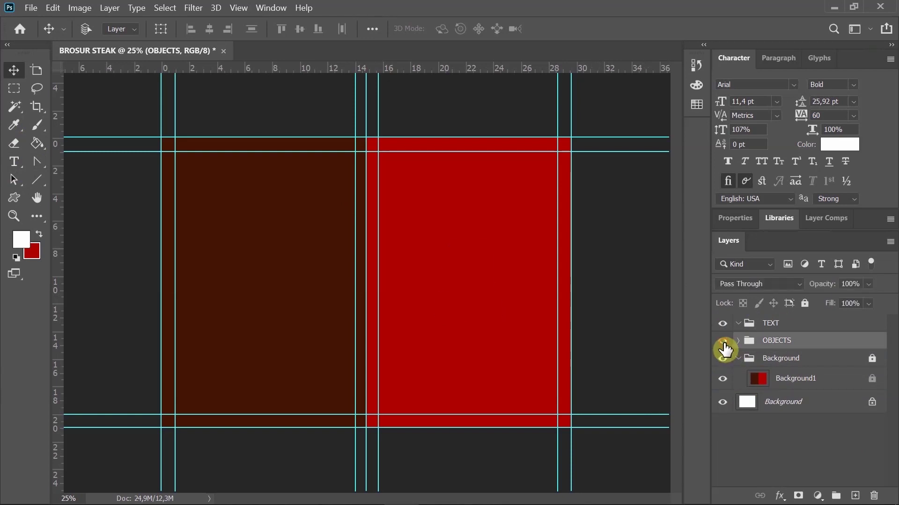
pyautogui.click(723, 342)
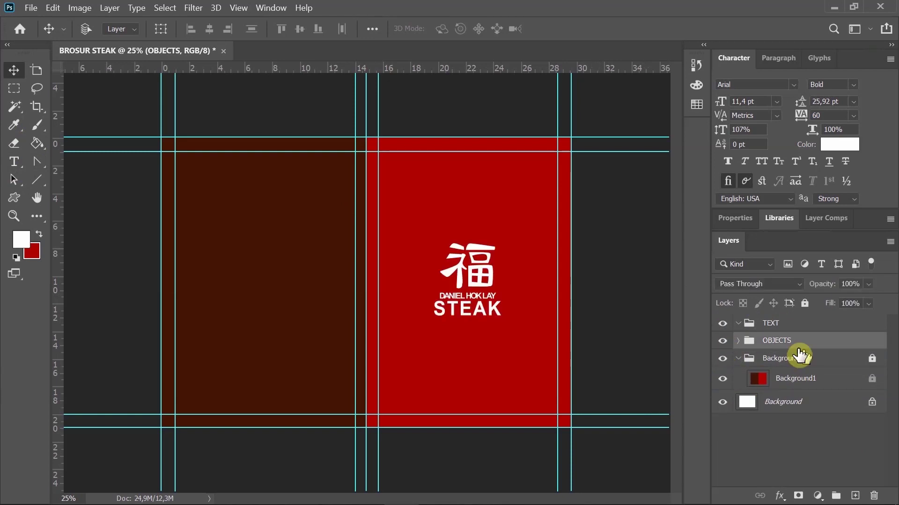
# - Add a new empty layer inside the TEXT group
pyautogui.click(772, 325)
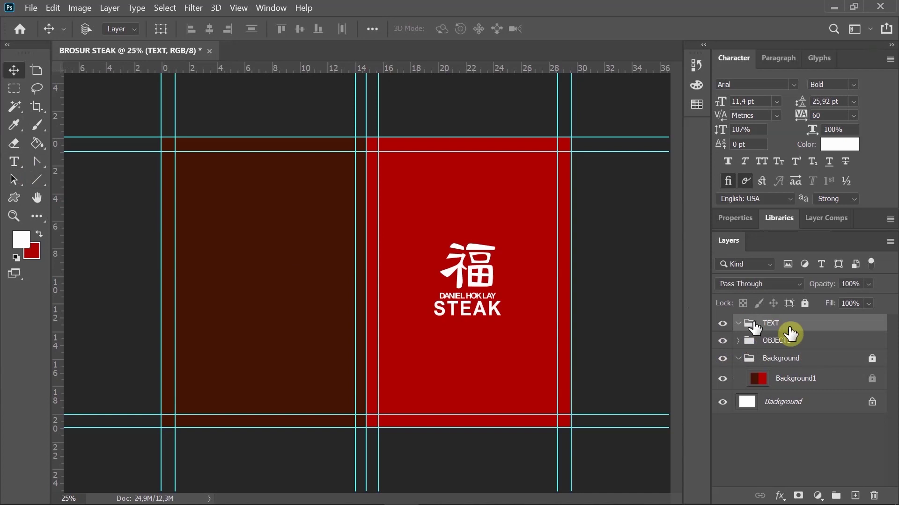
pyautogui.press('t')
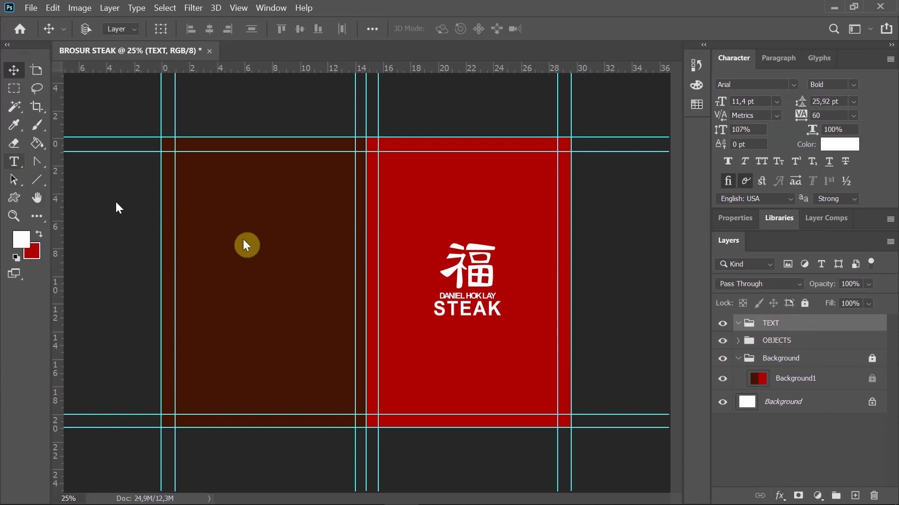
pyautogui.click(855, 497)
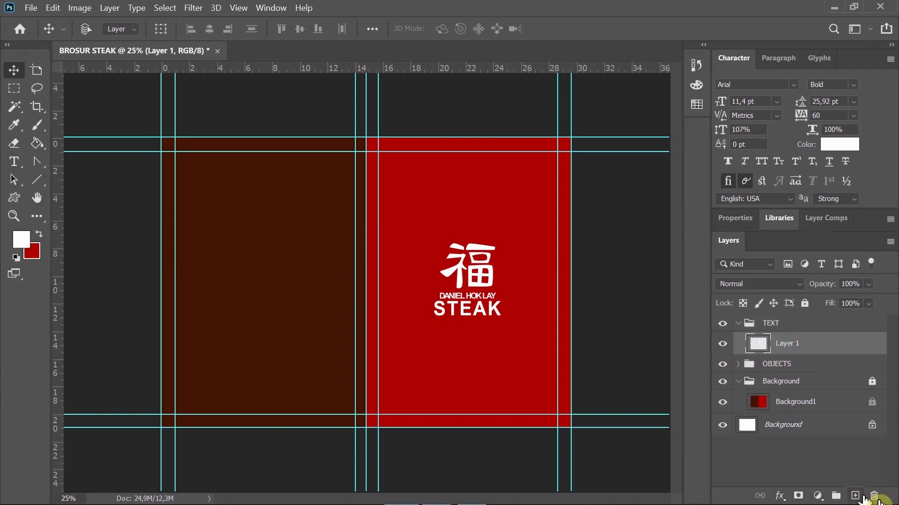
# - Add the white tagline text "A Taste You'll Never Forget" below the STEAK logo on the red half
pyautogui.click(14, 162)
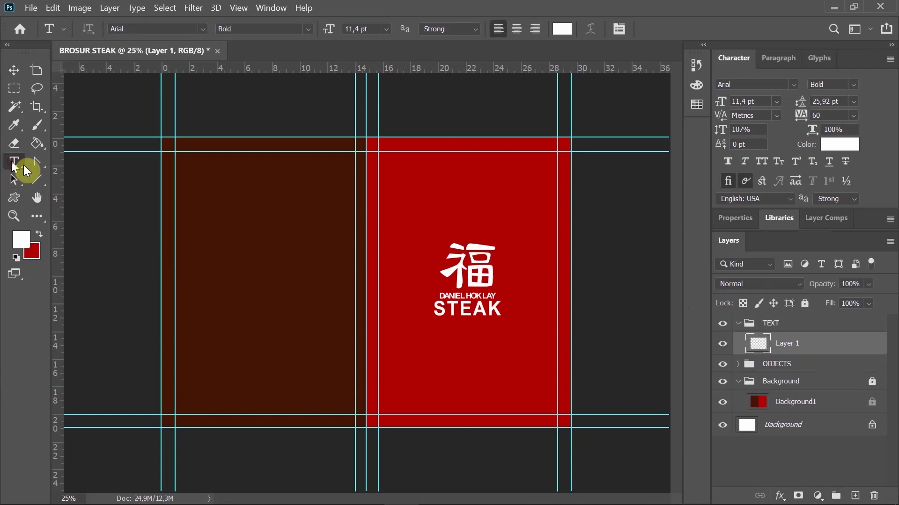
pyautogui.click(408, 339)
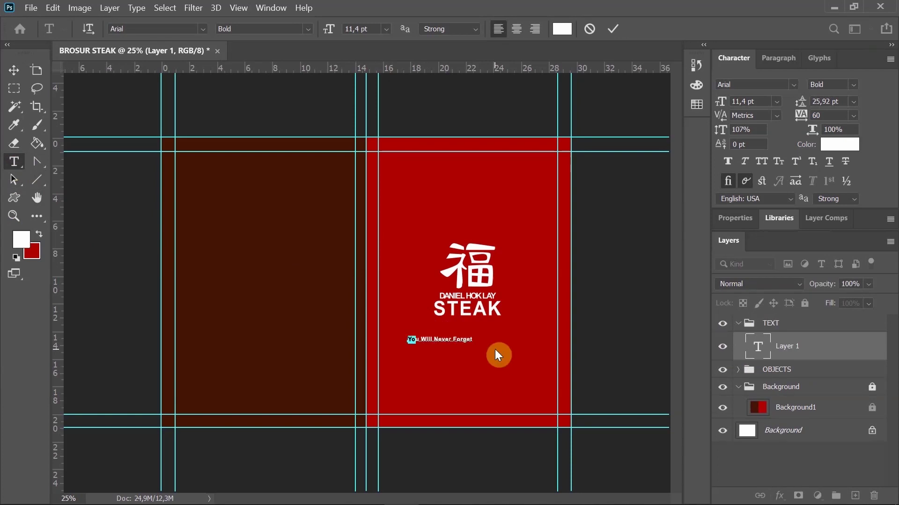
pyautogui.write('A taste yo')
pyautogui.press('Right')
pyautogui.hotkey('shift', 'Right')
pyautogui.hotkey('shift', 'Right')
pyautogui.hotkey('shift', 'Right')
pyautogui.hotkey('shift', 'Right')
pyautogui.hotkey('shift', 'Right')
pyautogui.write("'ll")
pyautogui.press('Left')
pyautogui.press('Left')
pyautogui.press('Left')
pyautogui.hotkey('shift', 'Left')
pyautogui.write('T')
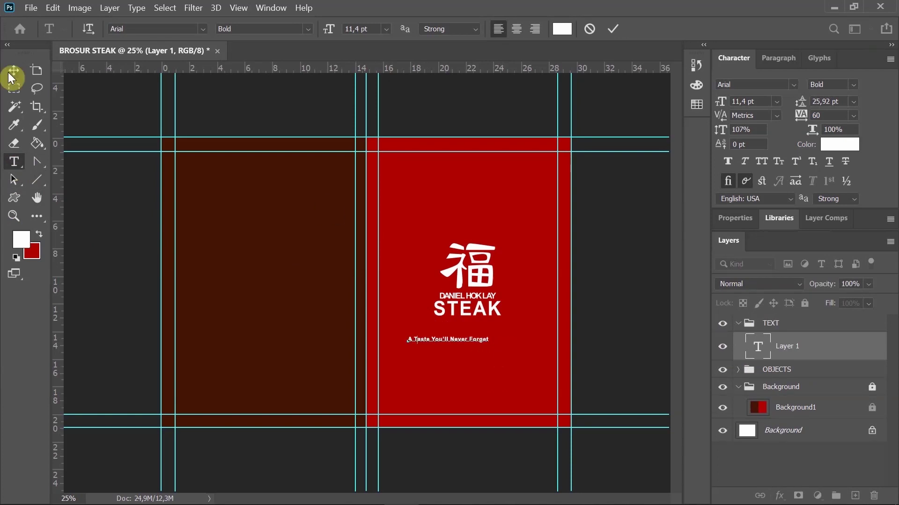
# - Enlarge the tagline to about 19.5 pt and place it directly beneath the STEAK logo
pyautogui.click(14, 70)
pyautogui.hotkey('ctrl', 't')
pyautogui.moveTo(488, 335); pyautogui.dragTo(505, 327)
pyautogui.click(14, 161)
pyautogui.click(422, 327)
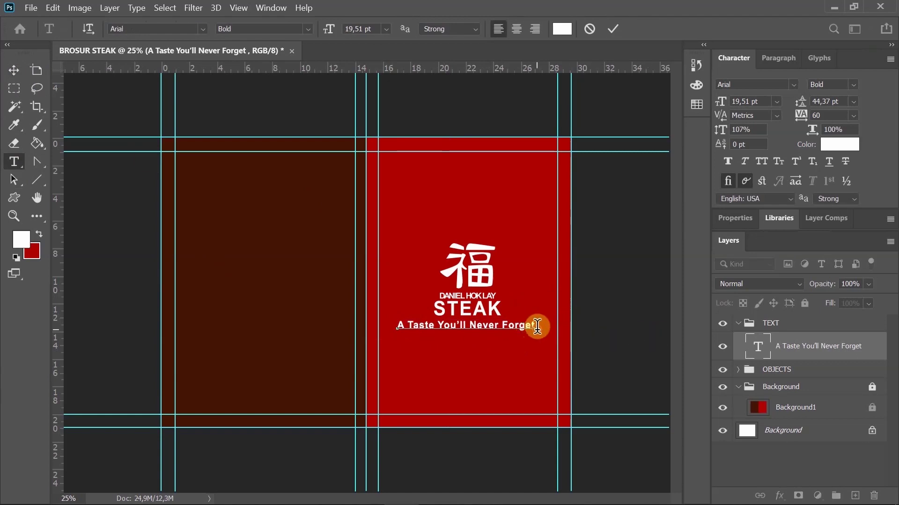
pyautogui.moveTo(537, 326); pyautogui.dragTo(385, 324)
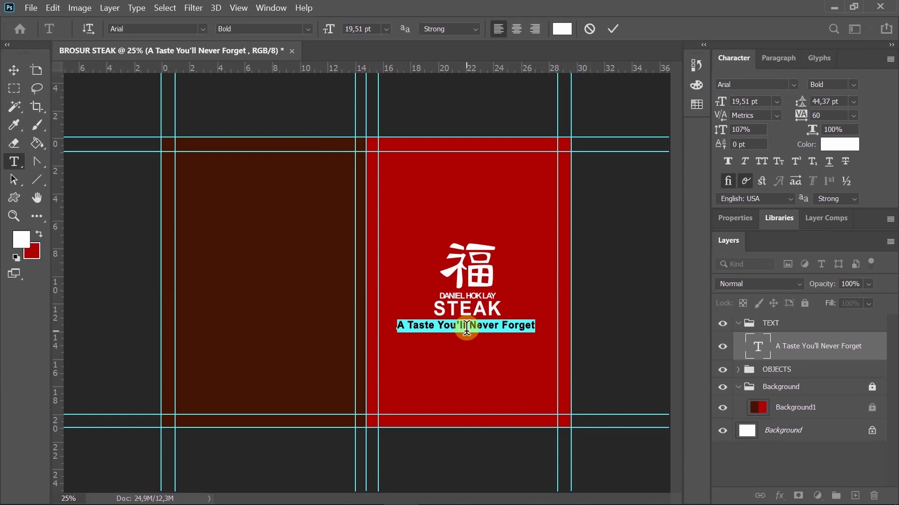
pyautogui.click(25, 71)
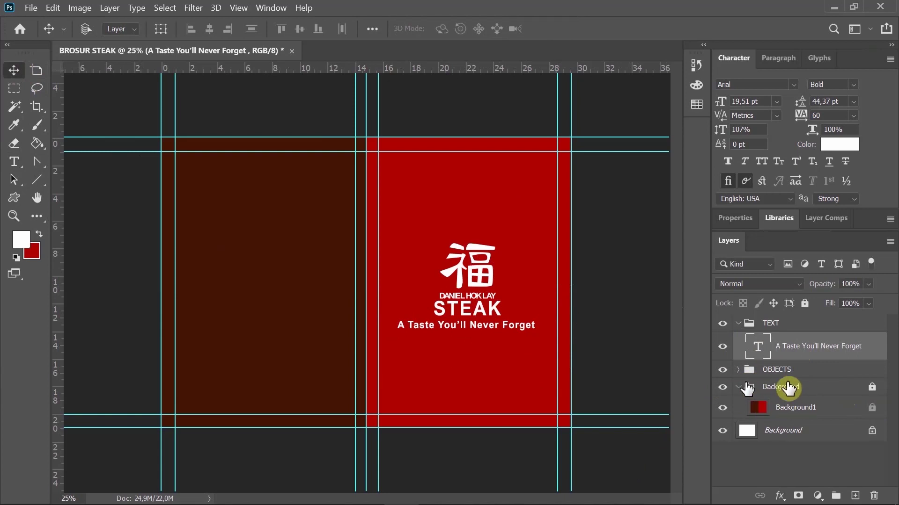
# - Expand the OBJECTS group and move the STEAK logo and the tagline down to the lower part of the red half
pyautogui.click(738, 370)
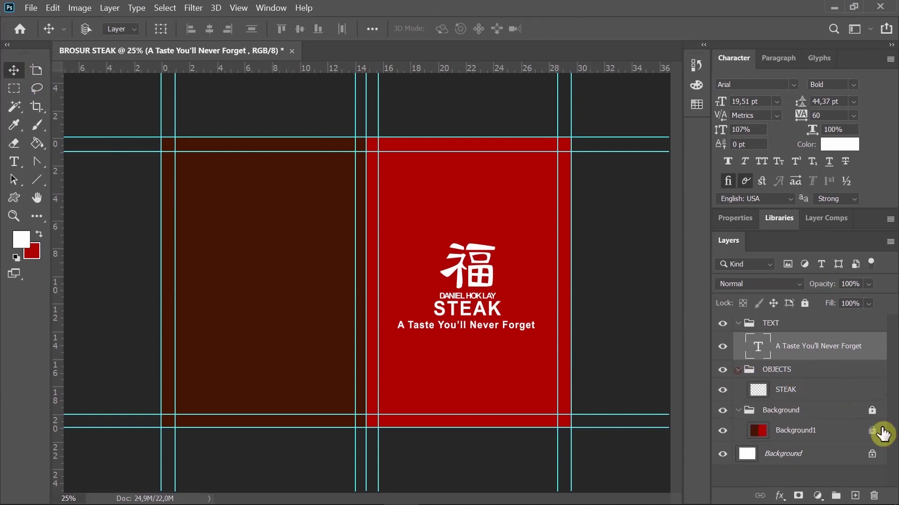
pyautogui.click(780, 392)
pyautogui.moveTo(491, 272); pyautogui.dragTo(489, 333)
pyautogui.click(795, 347)
pyautogui.moveTo(518, 299); pyautogui.dragTo(518, 362)
# - Place the Unsplash photo of a plated steak with a fork as an embedded image from the documents folders
pyautogui.click(30, 8)
pyautogui.click(71, 273)
pyautogui.click(127, 35)
pyautogui.click(167, 37)
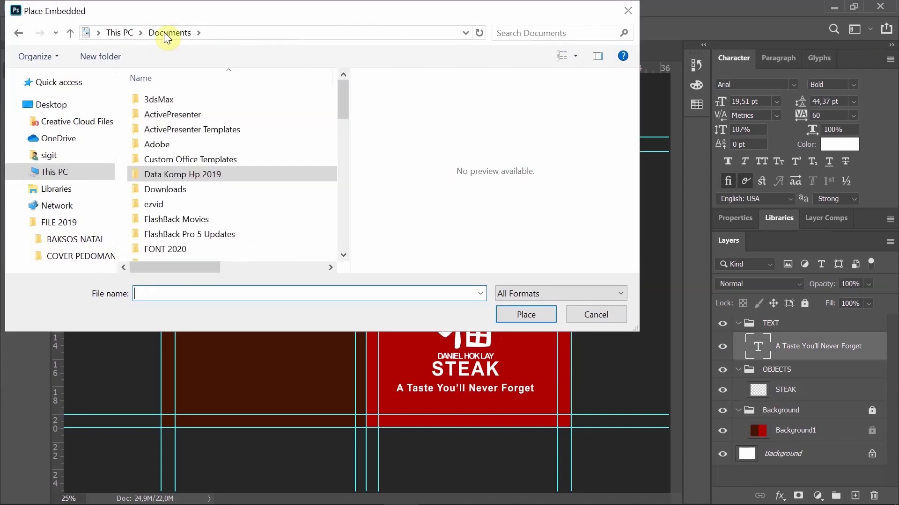
pyautogui.doubleClick(162, 176)
pyautogui.doubleClick(177, 119)
pyautogui.doubleClick(188, 101)
pyautogui.doubleClick(192, 97)
pyautogui.doubleClick(188, 122)
pyautogui.doubleClick(187, 136)
pyautogui.moveTo(343, 89); pyautogui.dragTo(347, 128)
pyautogui.click(269, 141)
pyautogui.click(527, 314)
# - Scale the placed steak photo to about 5.5% and position it above the logo on the red half
pyautogui.moveTo(246, 138); pyautogui.dragTo(372, 297)
pyautogui.moveTo(430, 358); pyautogui.dragTo(470, 232)
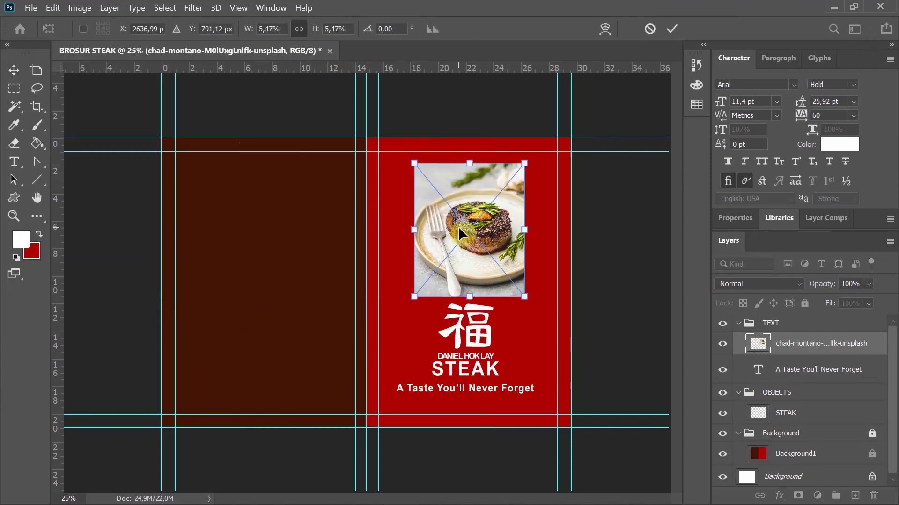
pyautogui.press('Return')
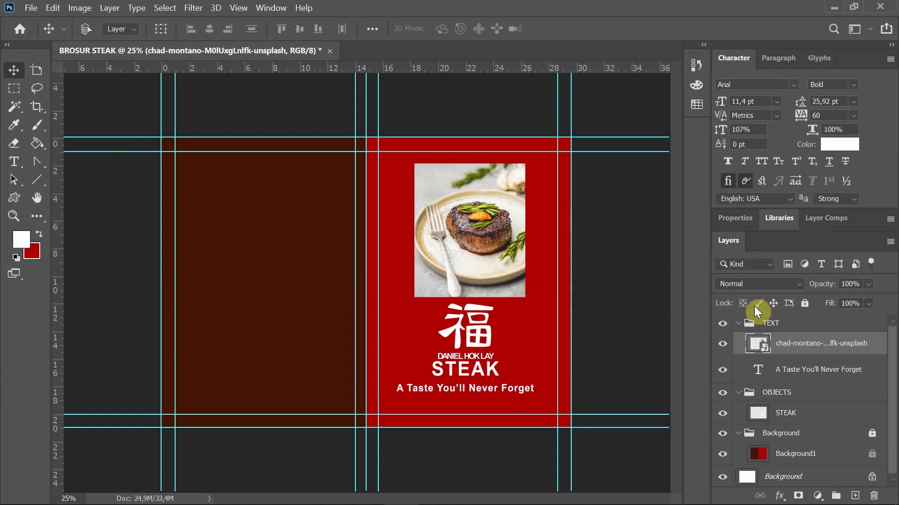
# - Move the STEAK logo onto the upper part of the brown half
pyautogui.click(808, 374)
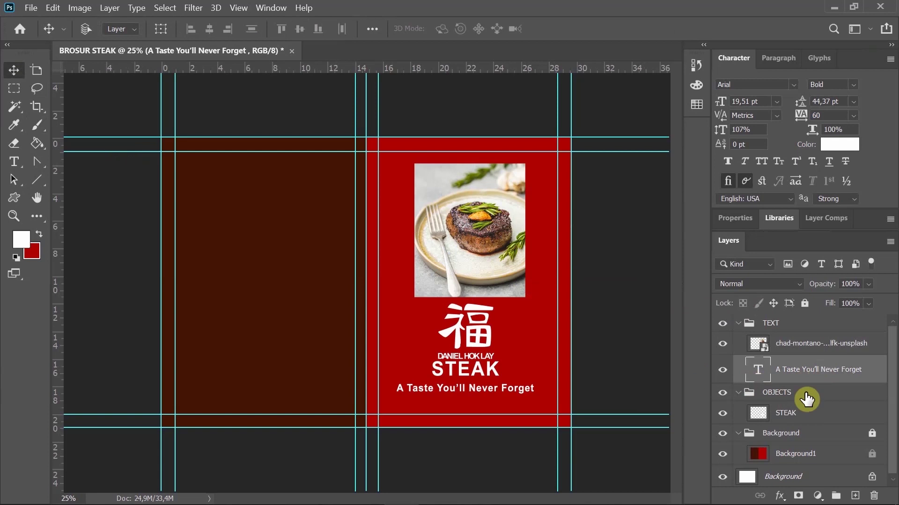
pyautogui.click(808, 415)
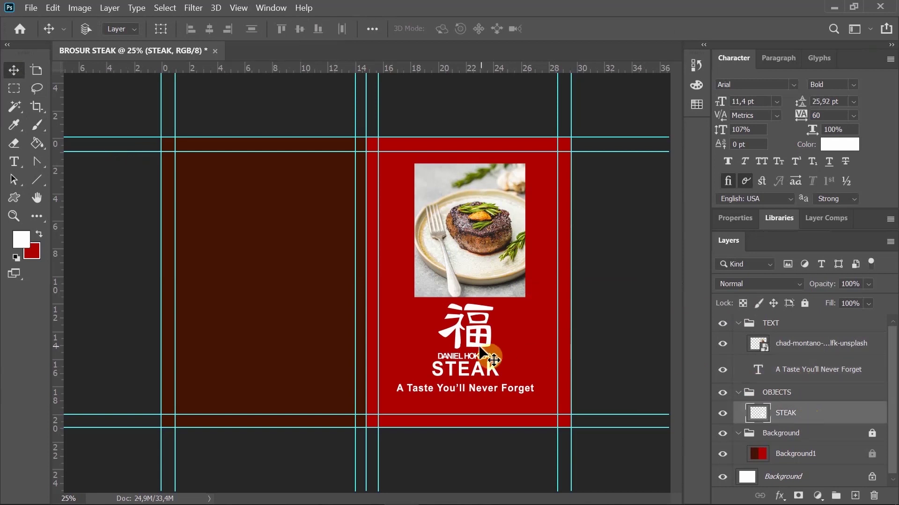
pyautogui.moveTo(418, 323); pyautogui.dragTo(257, 190)
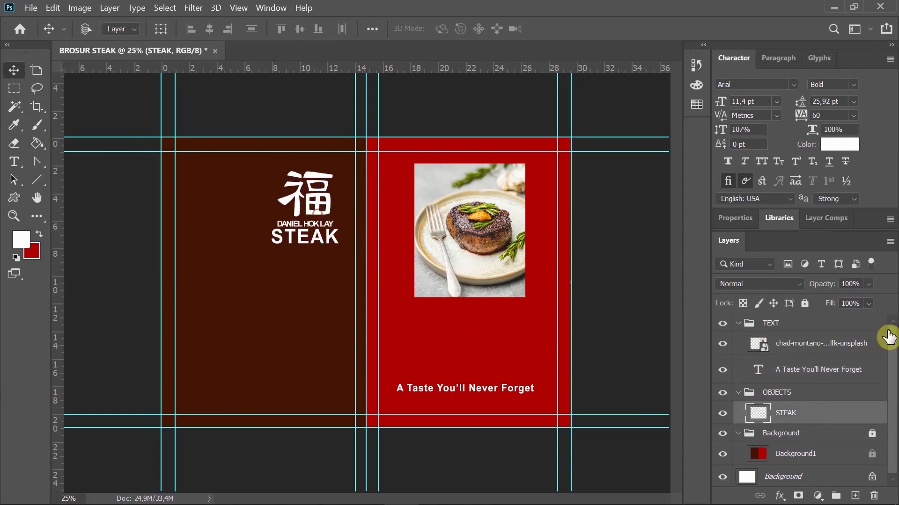
# - Move the steak photo layer into the OBJECTS group and shift the photo down to just above the tagline
pyautogui.click(790, 345)
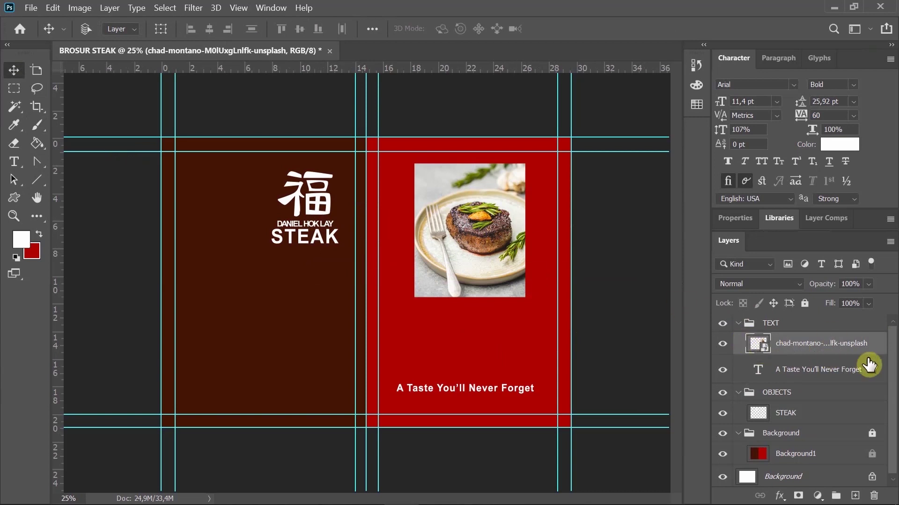
pyautogui.moveTo(812, 345); pyautogui.dragTo(814, 401)
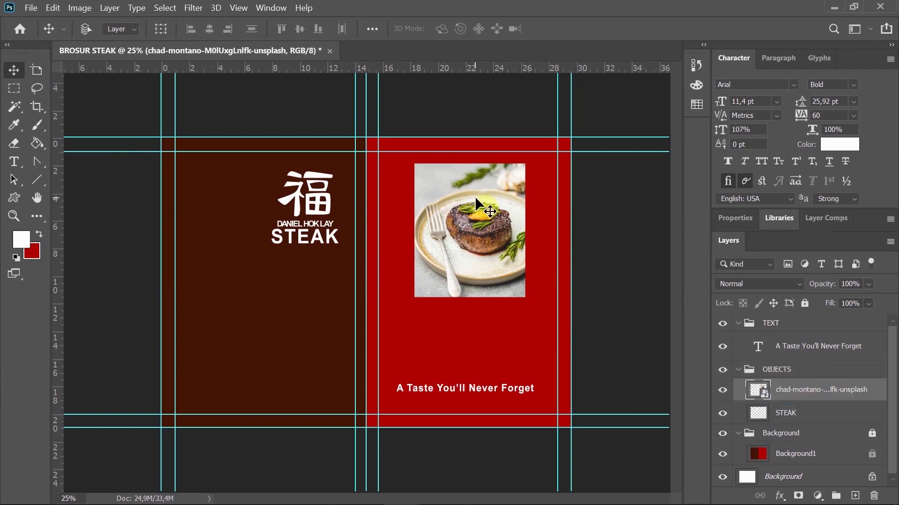
pyautogui.moveTo(479, 205); pyautogui.dragTo(476, 279)
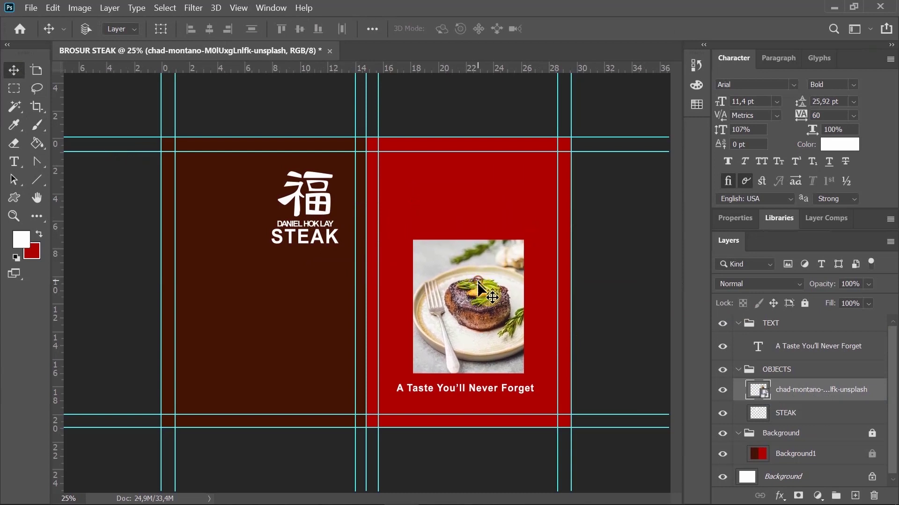
# - Move the STEAK logo to the top of the red half, above the steak photo
pyautogui.click(798, 414)
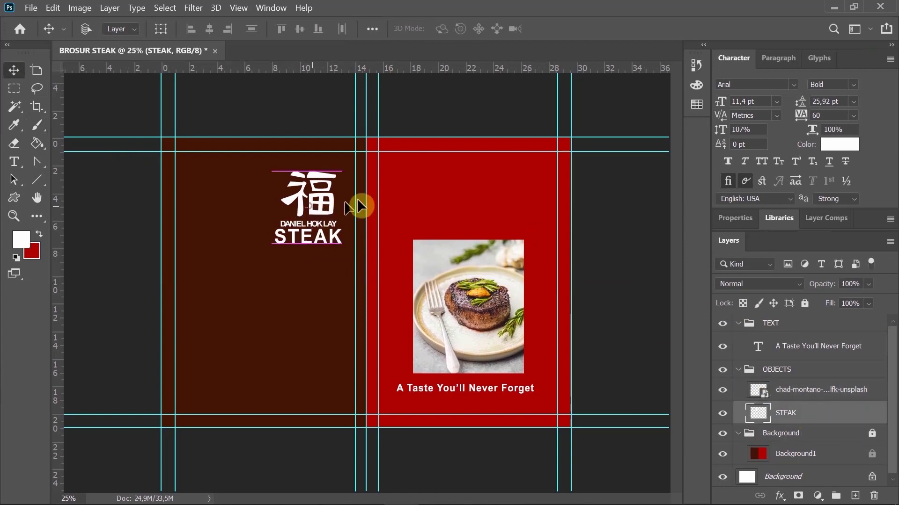
pyautogui.moveTo(359, 206); pyautogui.dragTo(465, 195)
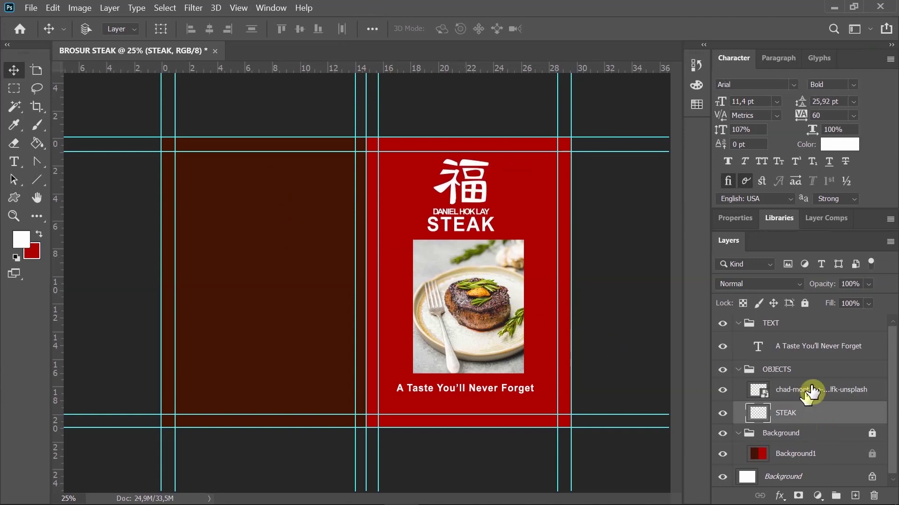
pyautogui.click(803, 371)
# - Copy the middle strip of the steak photo to a new layer with a rectangular selection, and hide the original photo layer
pyautogui.click(815, 394)
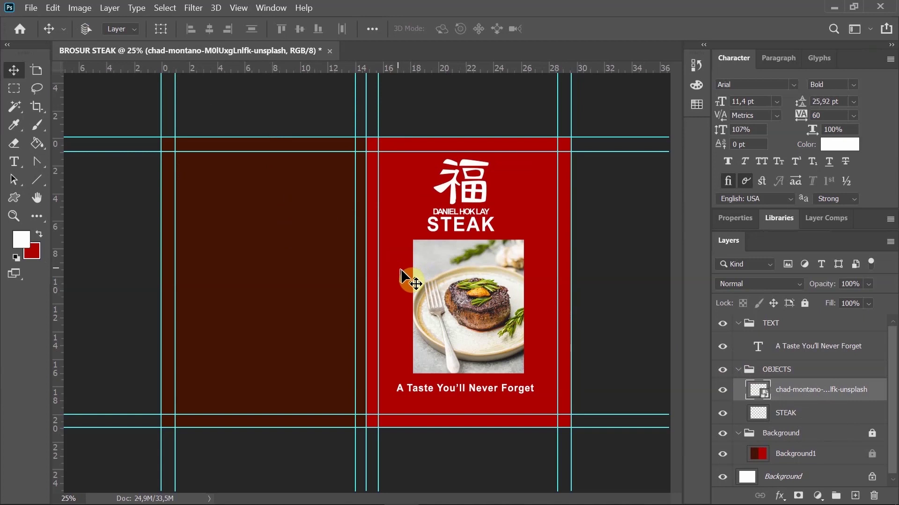
pyautogui.click(14, 90)
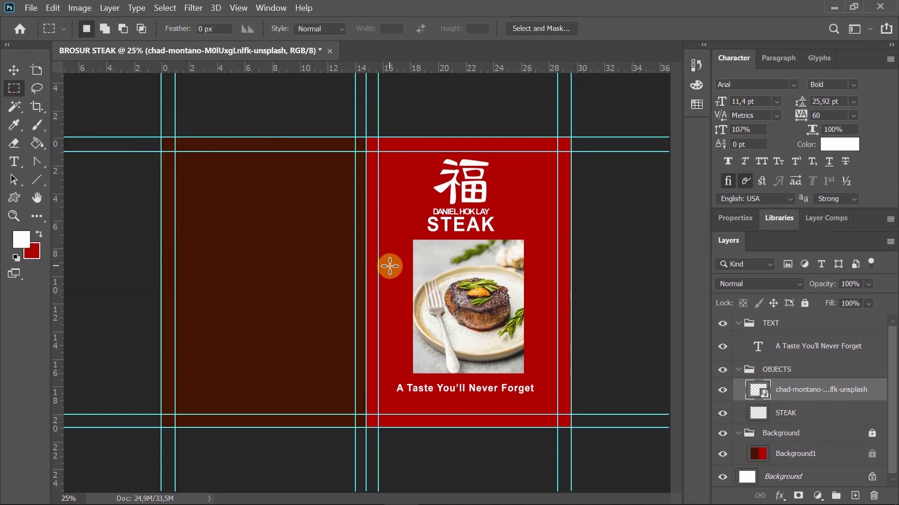
pyautogui.moveTo(390, 266); pyautogui.dragTo(541, 339)
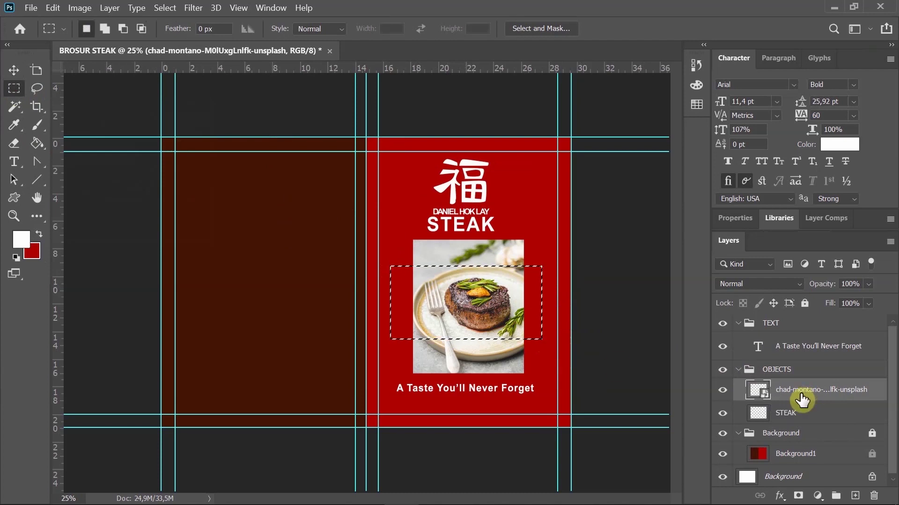
pyautogui.hotkey('ctrl', 'j')
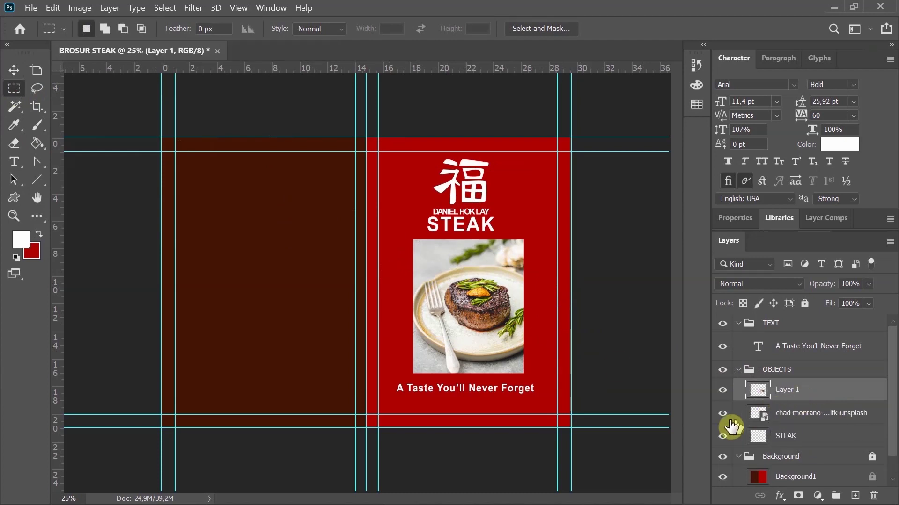
pyautogui.click(723, 413)
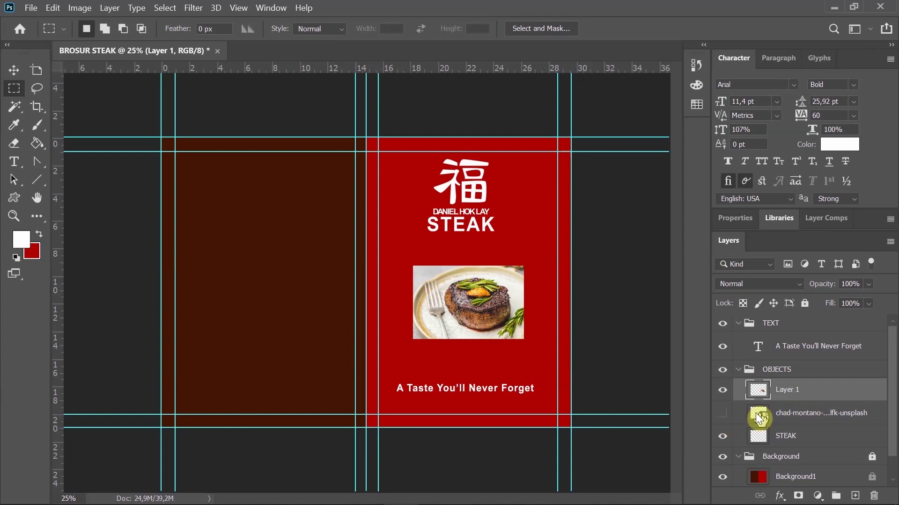
# - Move the STEAK logo down to just above the cropped photo and the tagline up to just below it
pyautogui.click(798, 352)
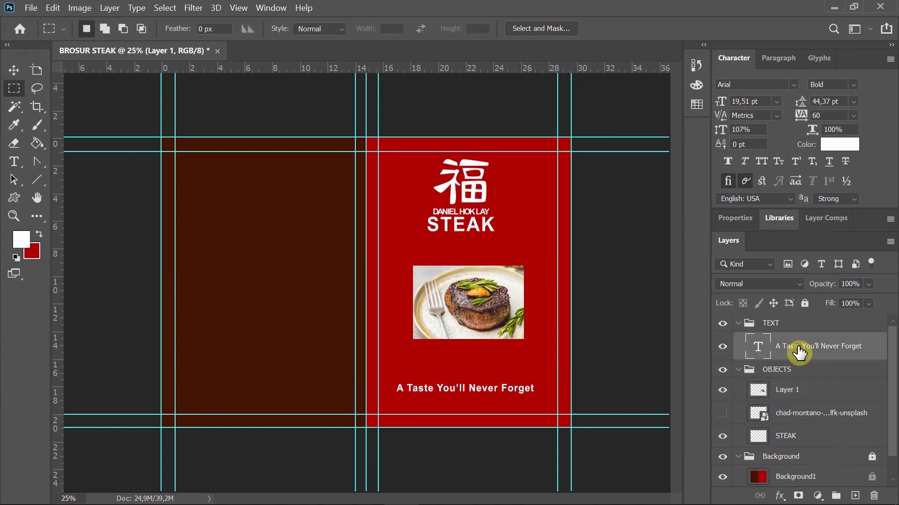
pyautogui.click(813, 396)
pyautogui.click(813, 436)
pyautogui.press('v')
pyautogui.moveTo(462, 200); pyautogui.dragTo(469, 228)
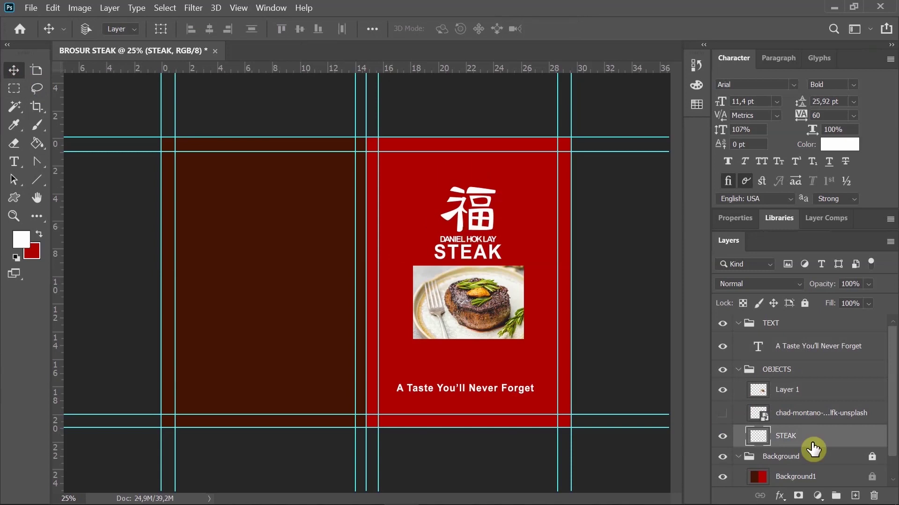
pyautogui.click(786, 346)
pyautogui.moveTo(511, 395); pyautogui.dragTo(521, 349)
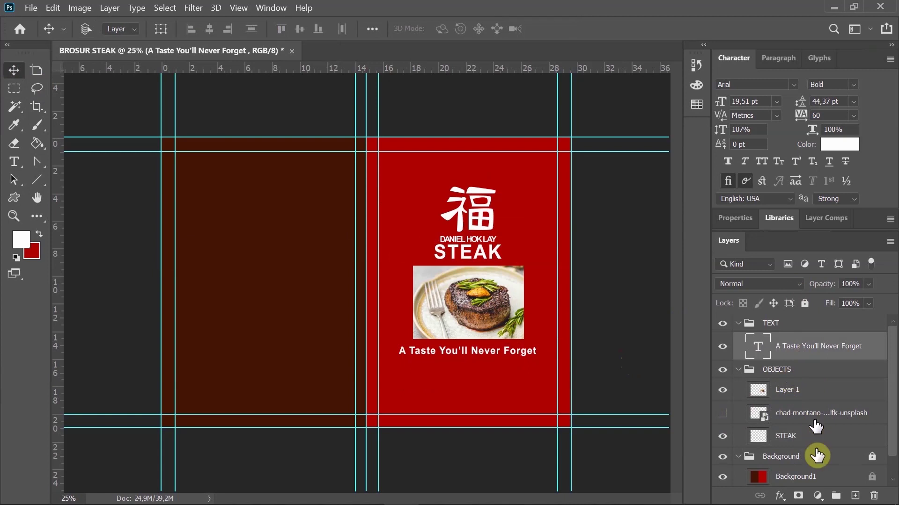
# - Choose the Rectangle tool with the cropped photo layer selected, and set the foreground colour to bright orange
pyautogui.click(794, 397)
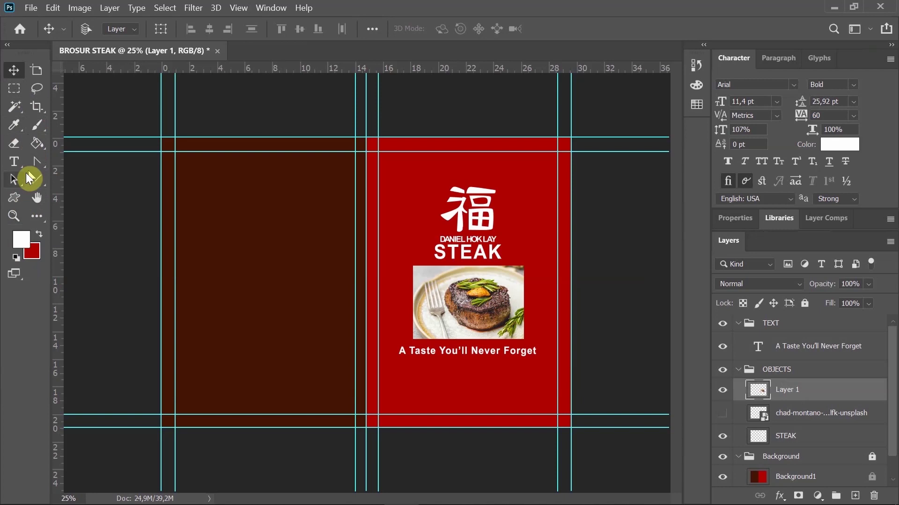
pyautogui.click(39, 181)
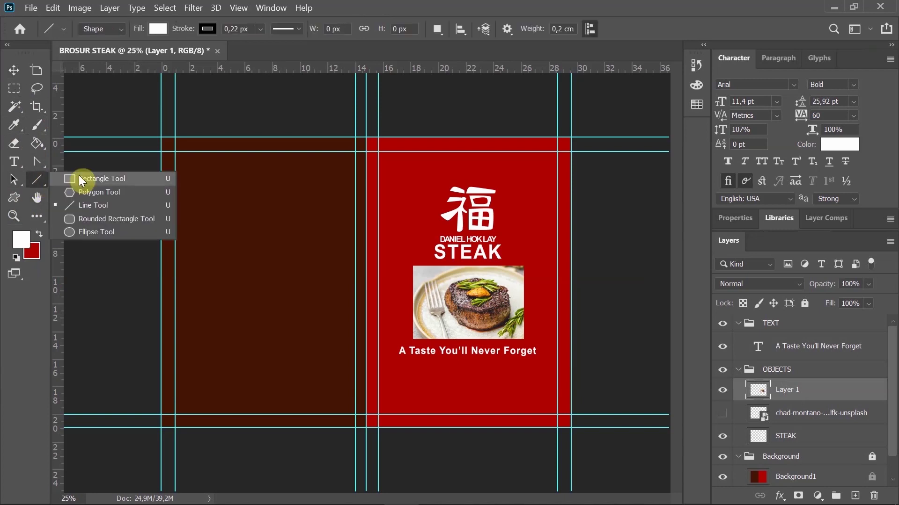
pyautogui.click(78, 175)
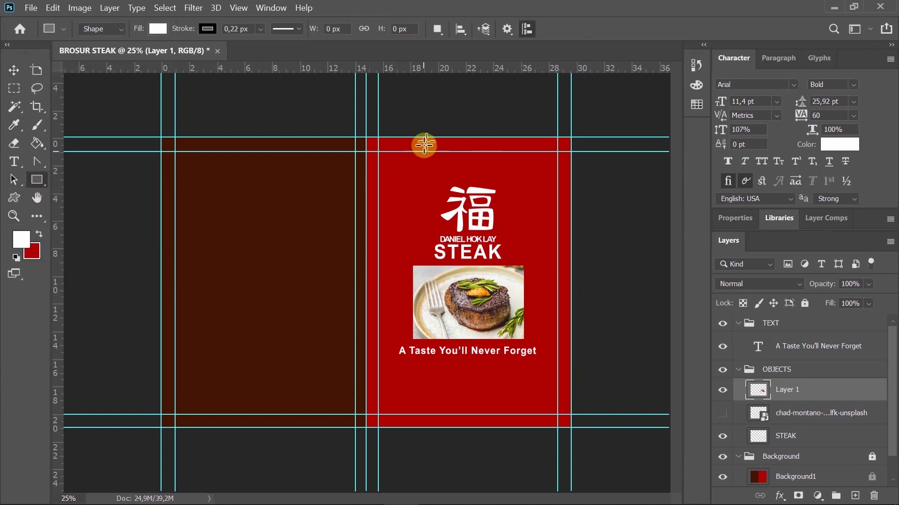
pyautogui.click(20, 241)
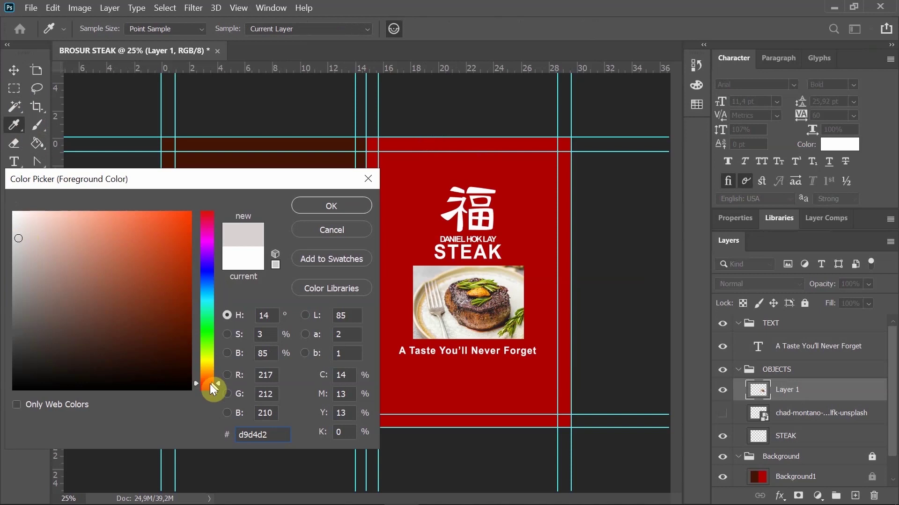
pyautogui.moveTo(209, 384)
pyautogui.mouseDown()
pyautogui.moveTo(205, 362)
pyautogui.moveTo(206, 369)
pyautogui.mouseUp()
pyautogui.moveTo(159, 271); pyautogui.dragTo(210, 200)
pyautogui.click(351, 206)
# - Draw an orange rectangle about 8 cm wide and 1.67 cm high at the top edge of the red half
pyautogui.press('u')
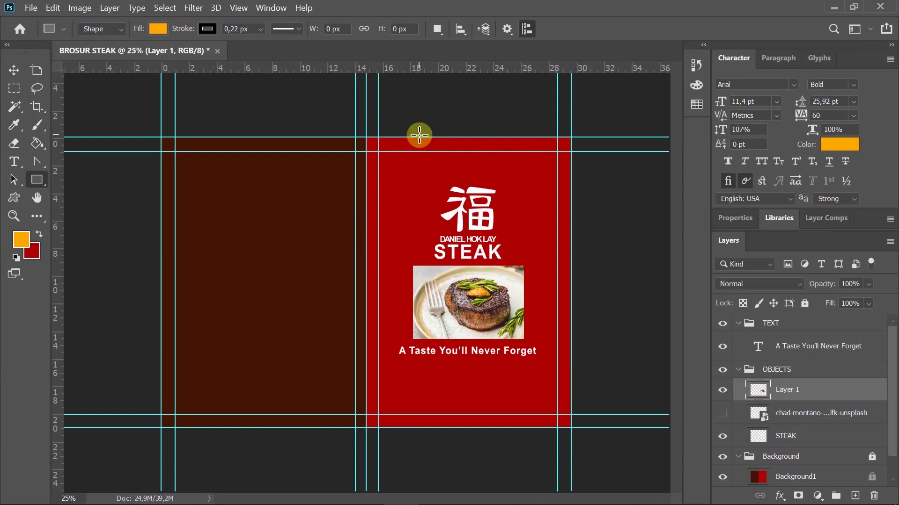
pyautogui.moveTo(410, 137); pyautogui.dragTo(519, 160)
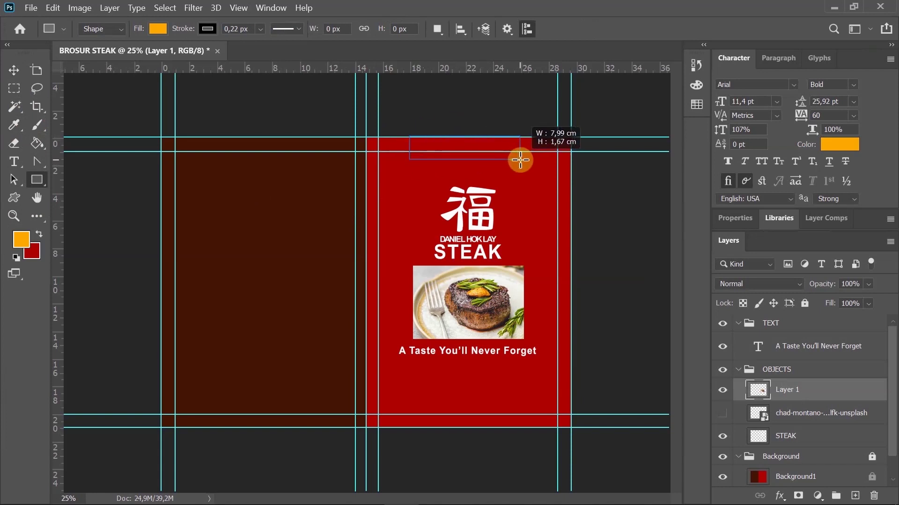
pyautogui.moveTo(521, 160); pyautogui.dragTo(521, 160)
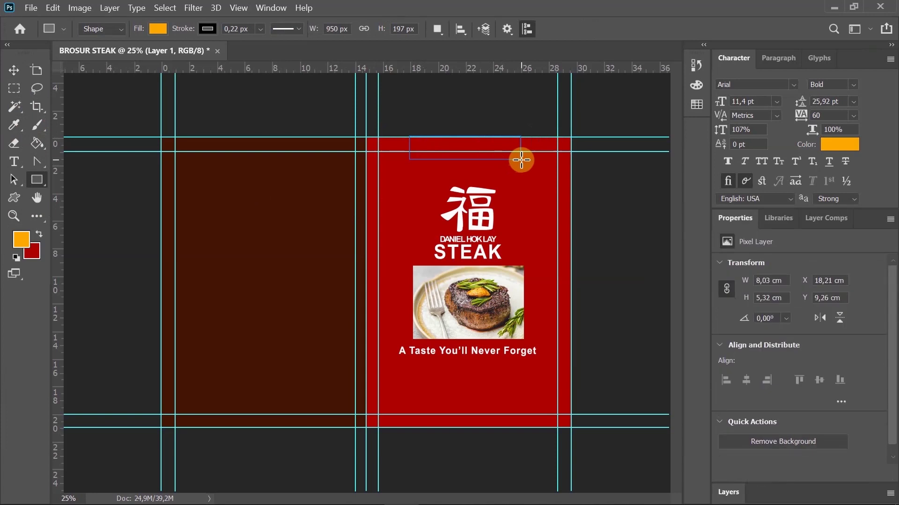
pyautogui.click(13, 72)
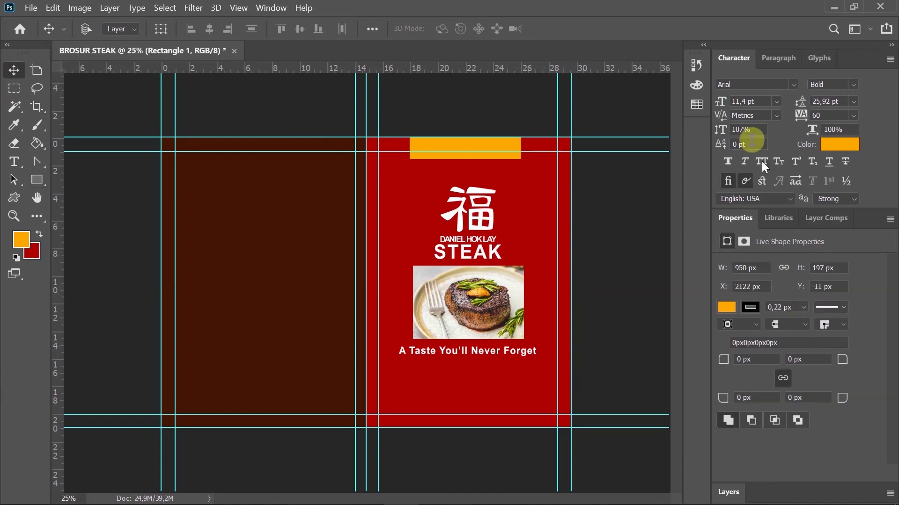
# - Show the Layers panel, collapse the OBJECTS group and select the tagline layer in the TEXT group
pyautogui.click(260, 9)
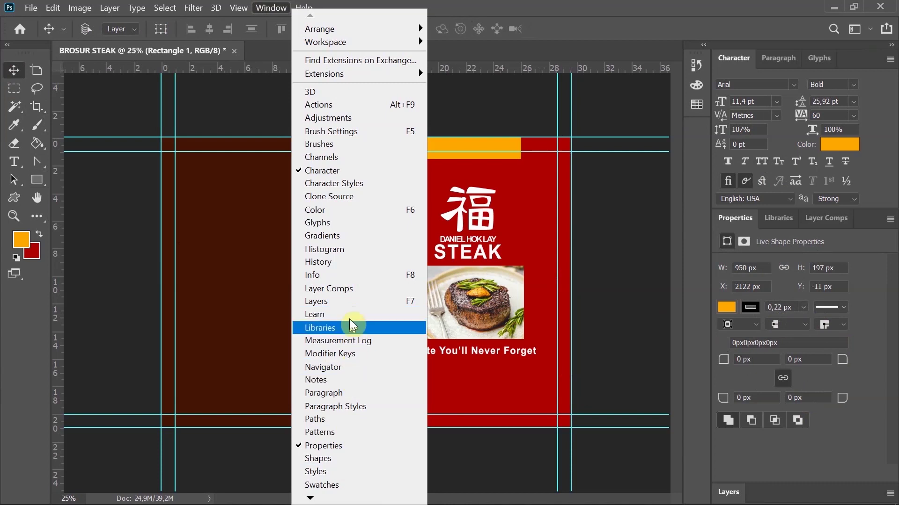
pyautogui.click(348, 302)
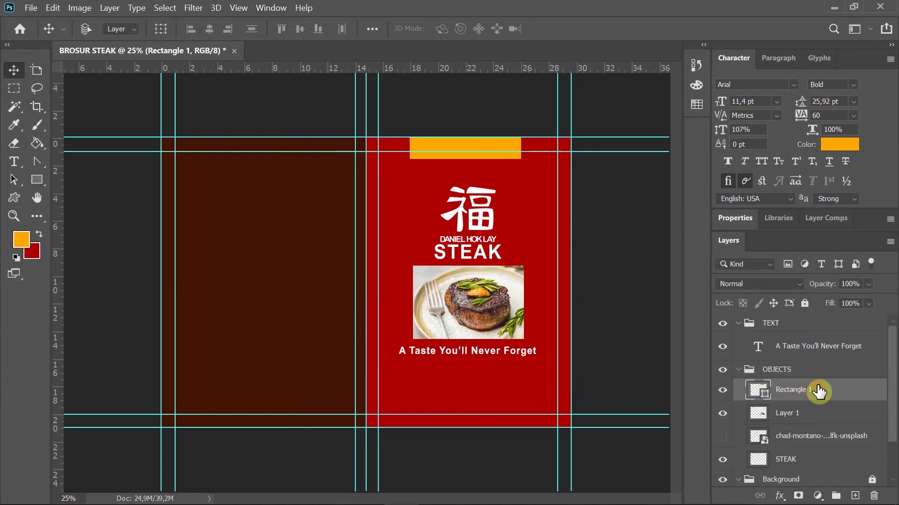
pyautogui.click(759, 326)
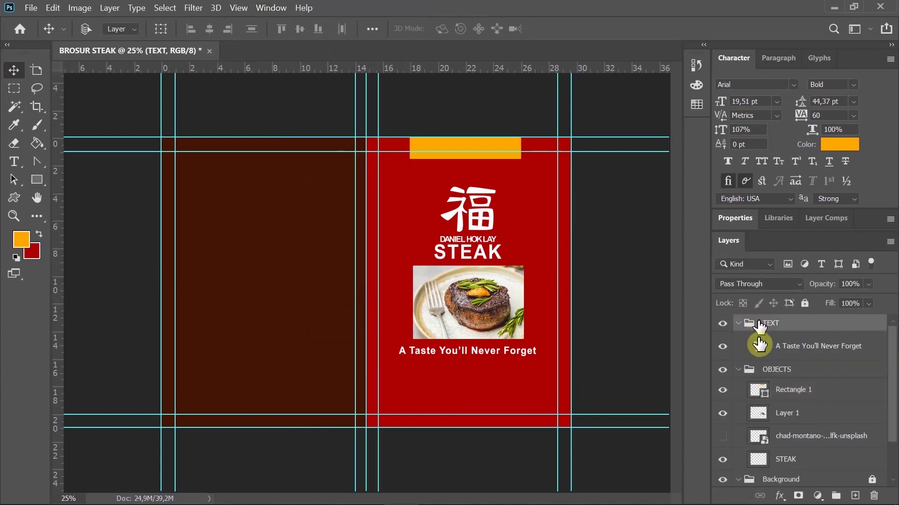
pyautogui.click(738, 370)
pyautogui.click(831, 348)
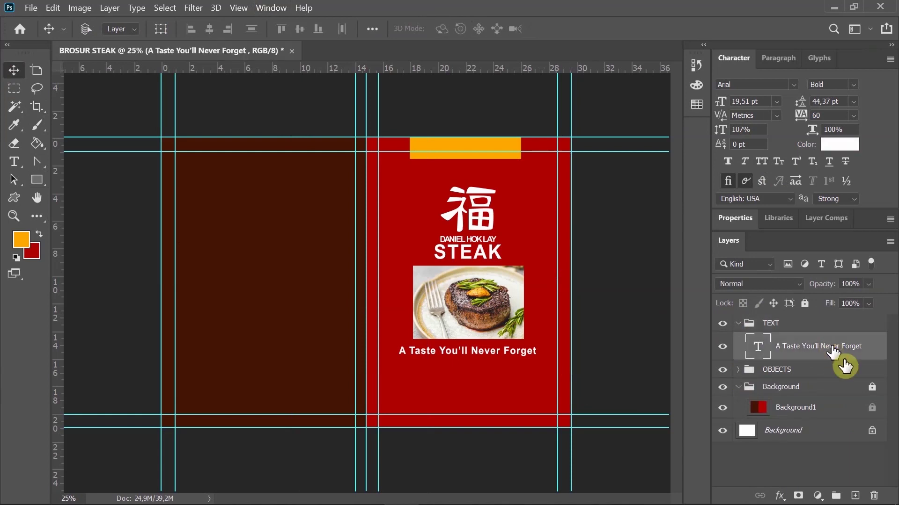
# - Add the text GRAND OPENING on the orange rectangle and set it to Arial Narrow Bold, 24 pt
pyautogui.click(16, 164)
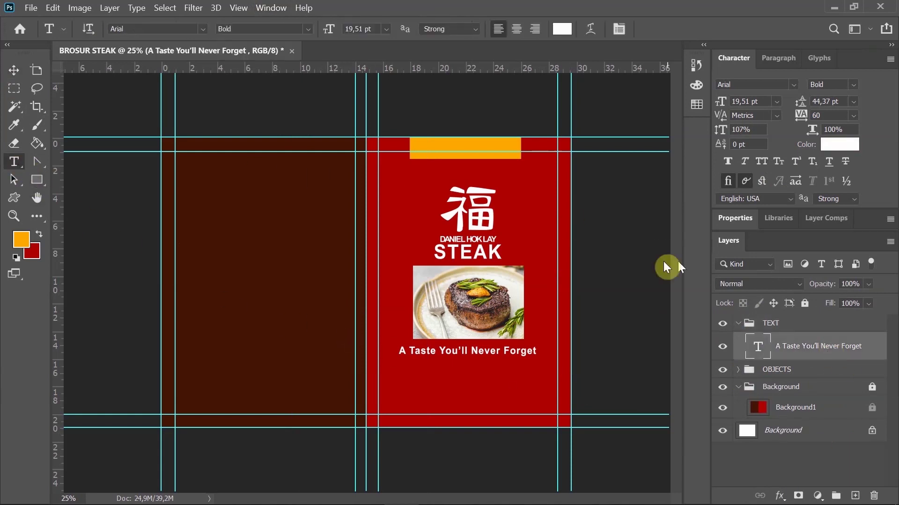
pyautogui.click(427, 148)
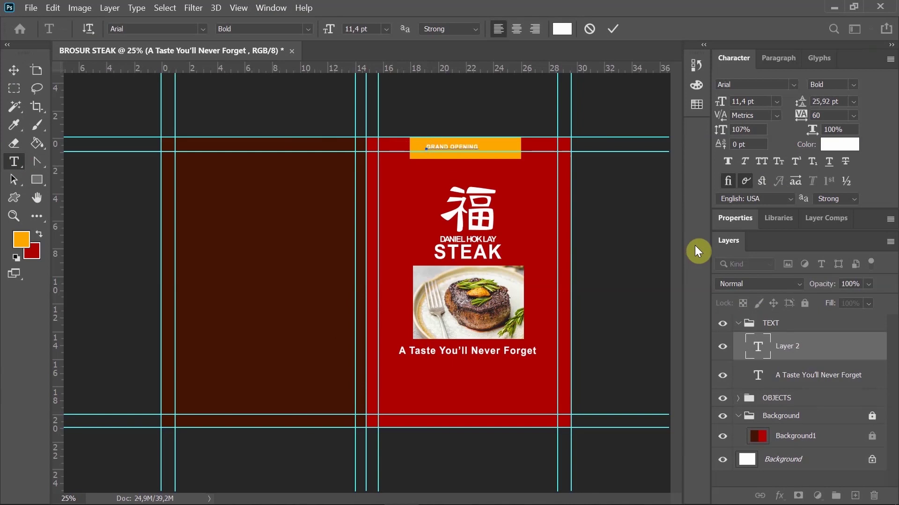
pyautogui.hotkey('ctrl', 'a')
pyautogui.click(202, 30)
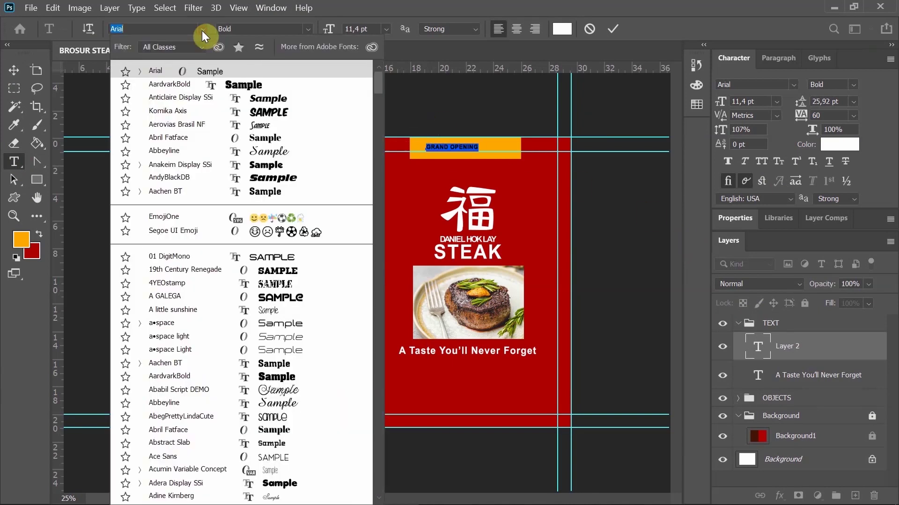
pyautogui.click(201, 30)
pyautogui.click(307, 29)
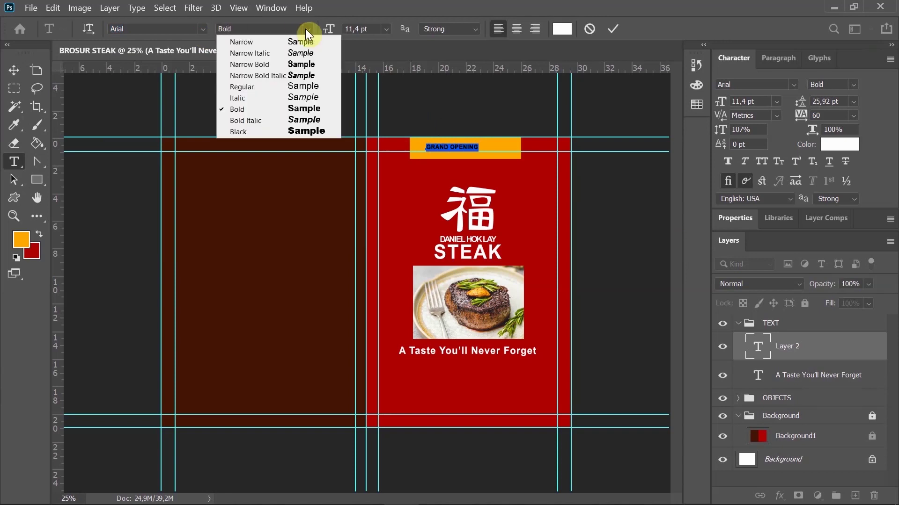
pyautogui.click(293, 67)
pyautogui.click(386, 29)
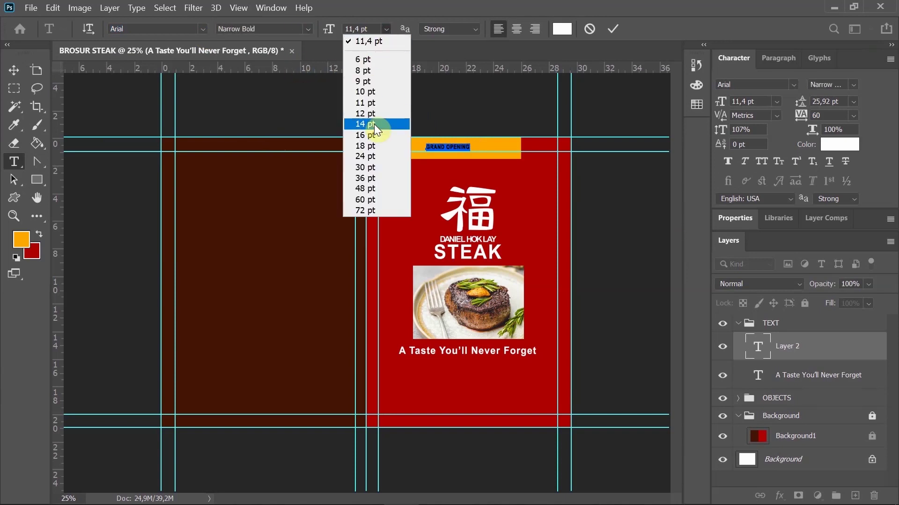
pyautogui.click(370, 135)
pyautogui.click(384, 29)
pyautogui.click(373, 156)
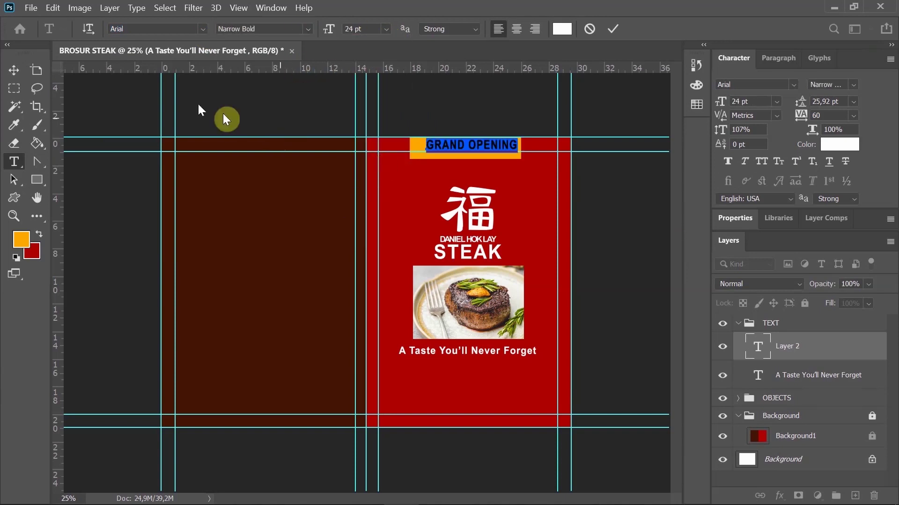
# - Move the GRAND OPENING text to the centre of the orange rectangle
pyautogui.click(13, 70)
pyautogui.moveTo(496, 145); pyautogui.dragTo(493, 147)
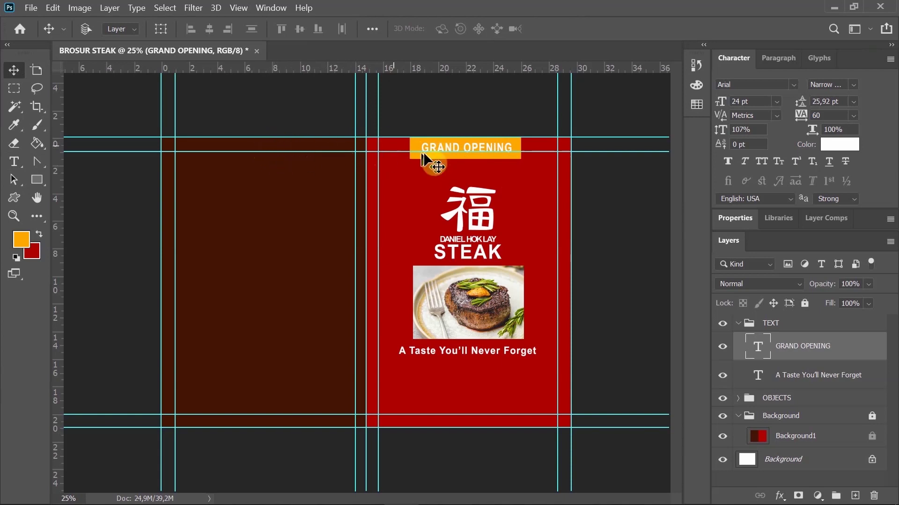
pyautogui.moveTo(443, 145); pyautogui.dragTo(483, 149)
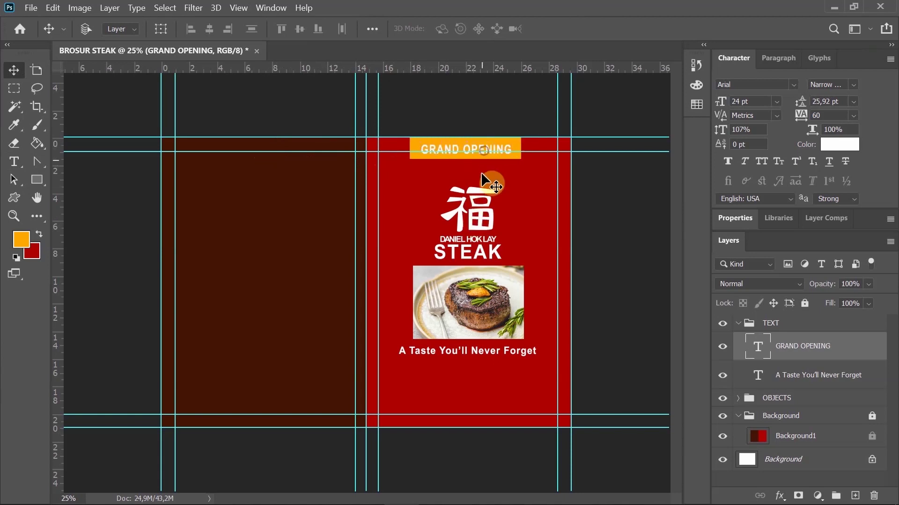
# - Recolour the GRAND OPENING text black
pyautogui.click(22, 166)
pyautogui.click(458, 150)
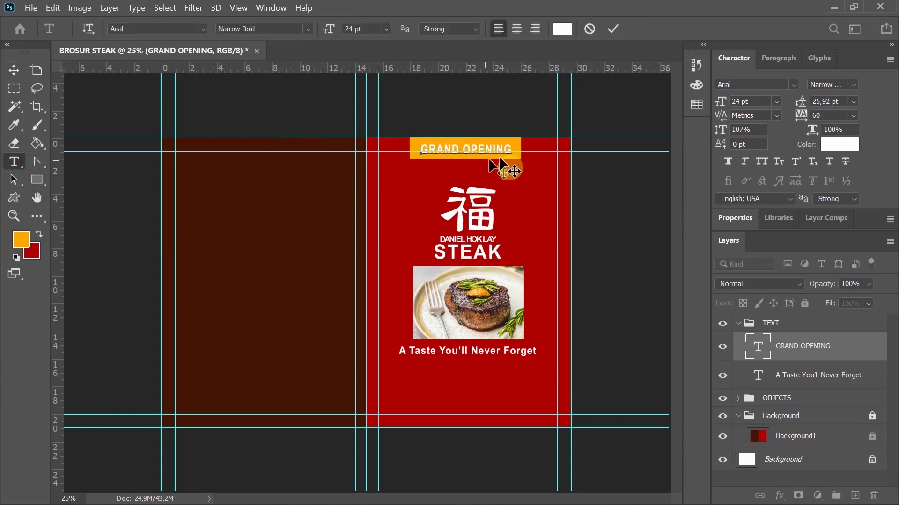
pyautogui.moveTo(513, 149); pyautogui.dragTo(412, 151)
pyautogui.click(21, 241)
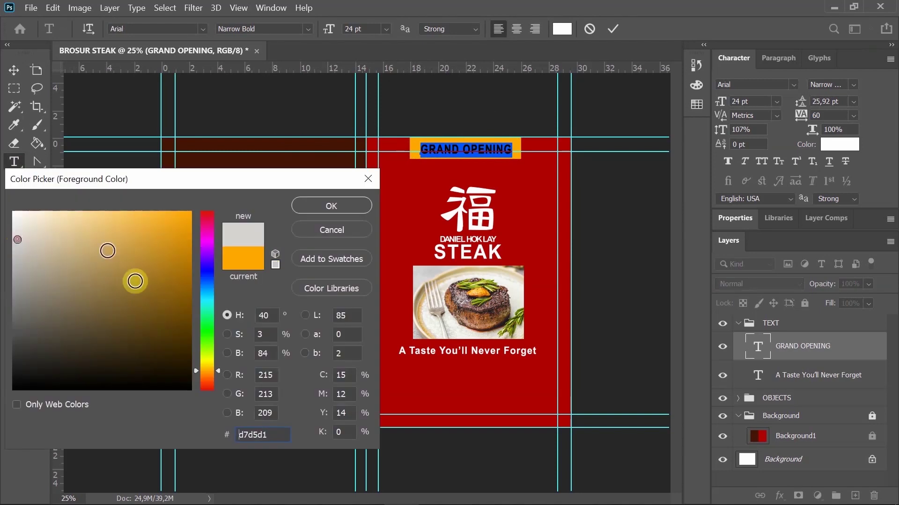
pyautogui.moveTo(135, 276); pyautogui.dragTo(192, 393)
pyautogui.click(330, 207)
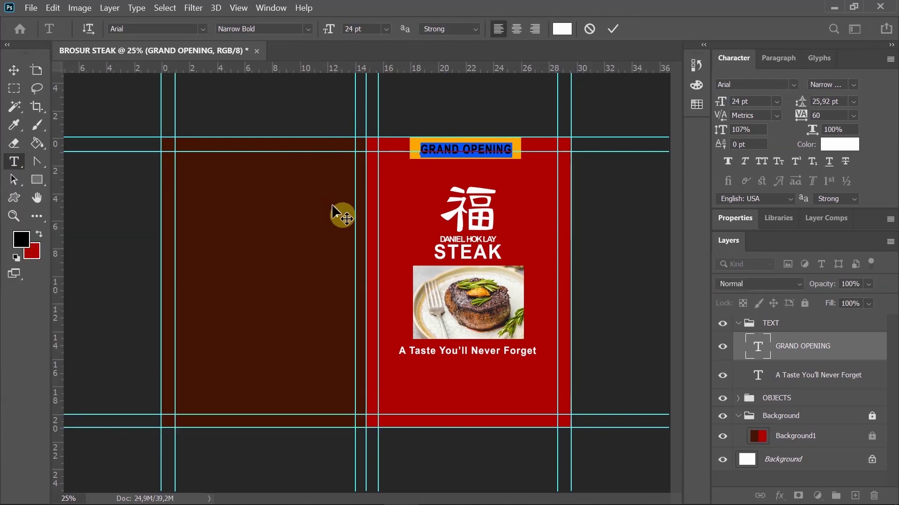
pyautogui.click(13, 71)
pyautogui.click(471, 100)
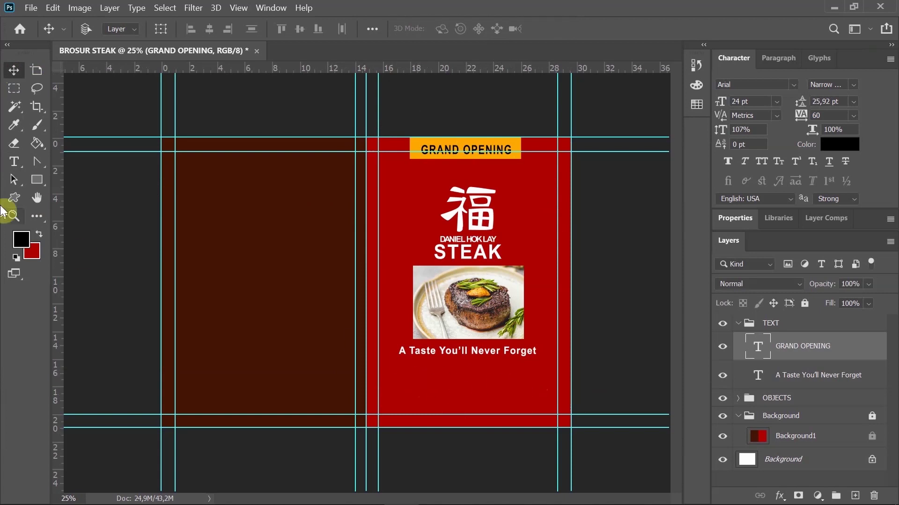
pyautogui.click(15, 162)
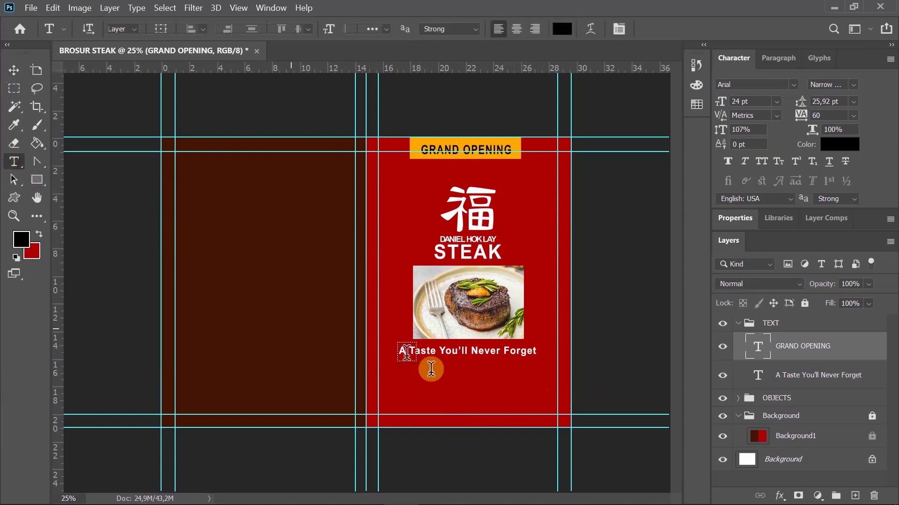
pyautogui.click(412, 382)
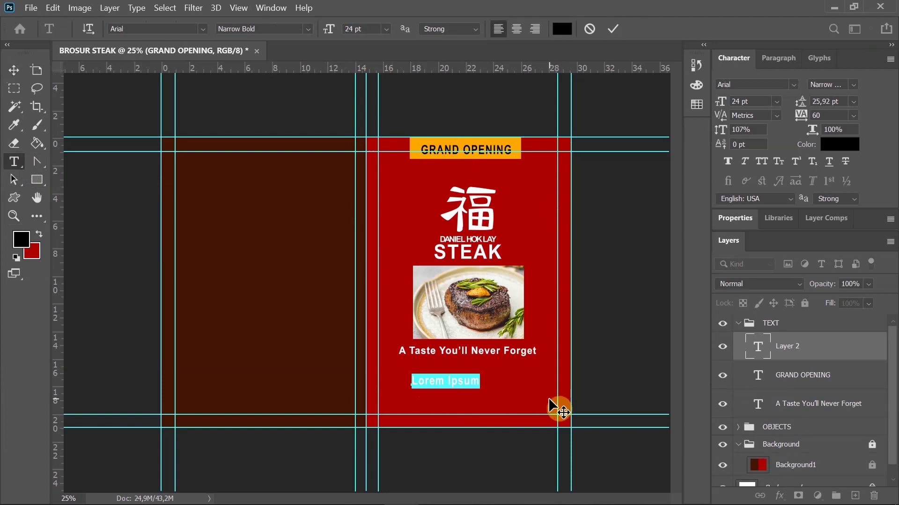
pyautogui.write('D')
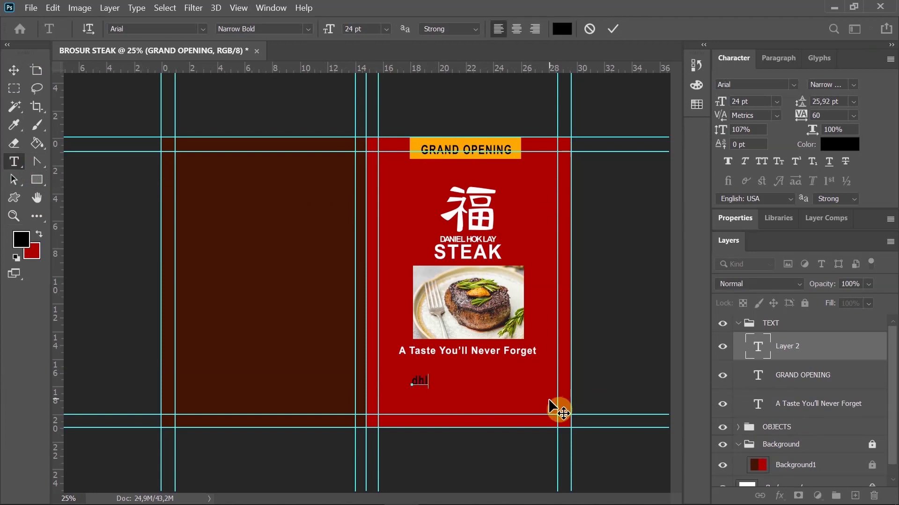
pyautogui.write('hlsteak.com')
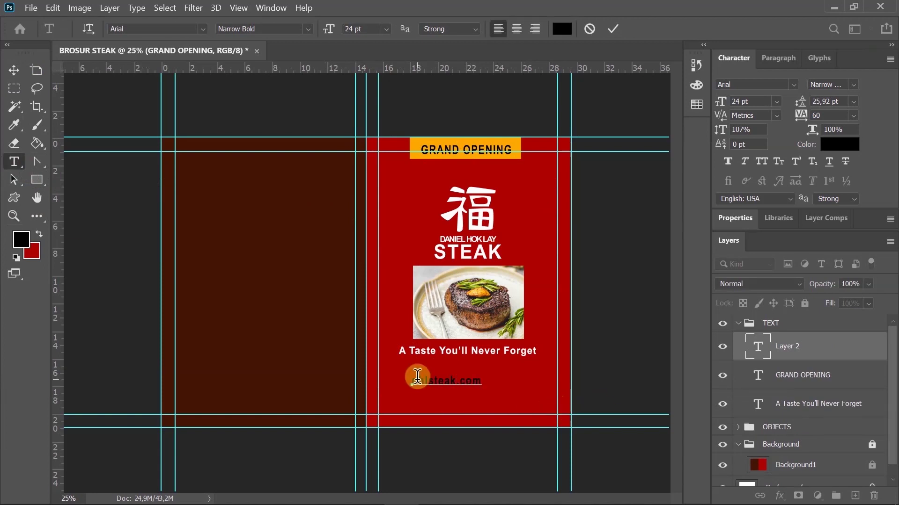
pyautogui.click(415, 379)
pyautogui.write('ww.')
# - Recolour the website text white (ffffff)
pyautogui.hotkey('ctrl', 'a')
pyautogui.click(21, 240)
pyautogui.click(13, 214)
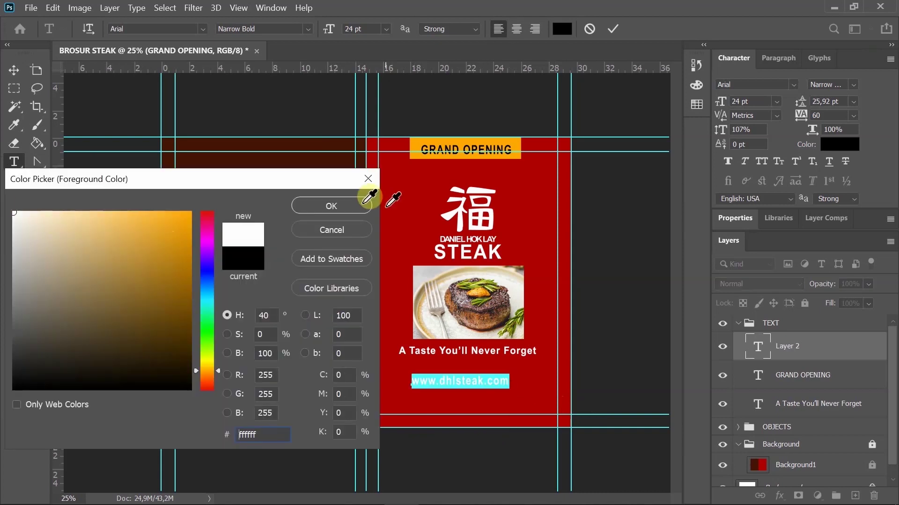
pyautogui.click(334, 205)
# - Move the website text down to just above the lower margin guide and hide its layer
pyautogui.click(14, 70)
pyautogui.moveTo(492, 383); pyautogui.dragTo(496, 404)
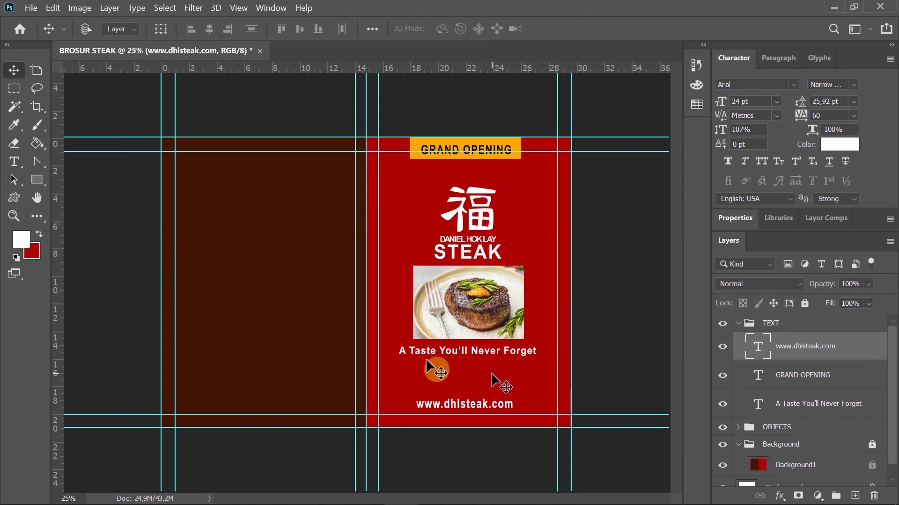
pyautogui.click(723, 348)
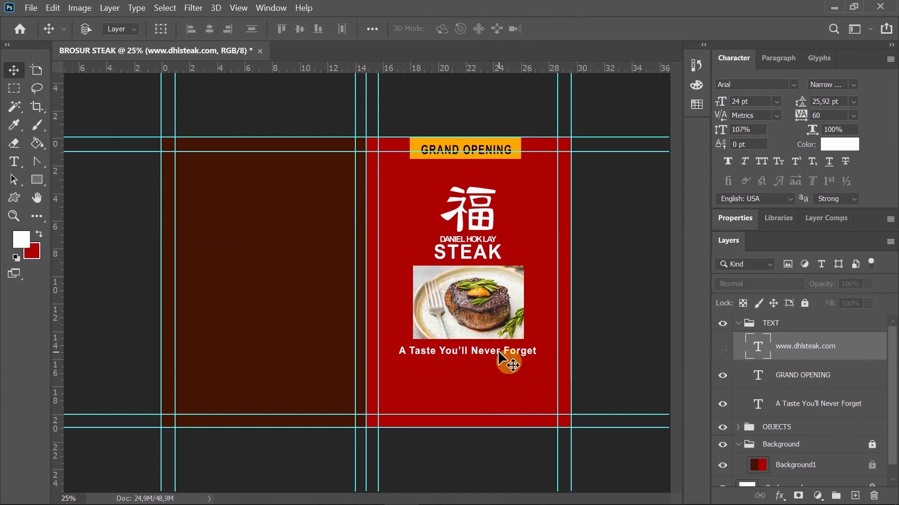
# - Set the tagline's font to Ace Sans and move the tagline slightly lower beneath the steak photo
pyautogui.click(807, 406)
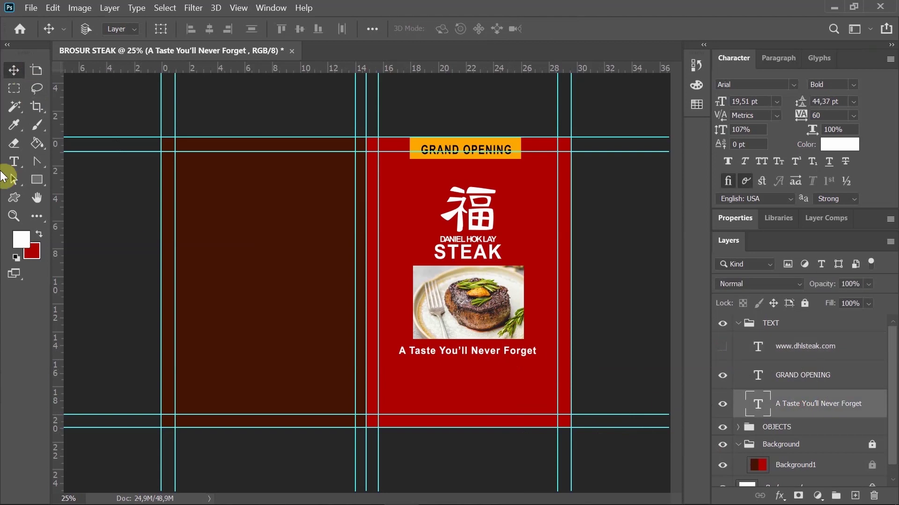
pyautogui.click(15, 162)
pyautogui.click(477, 352)
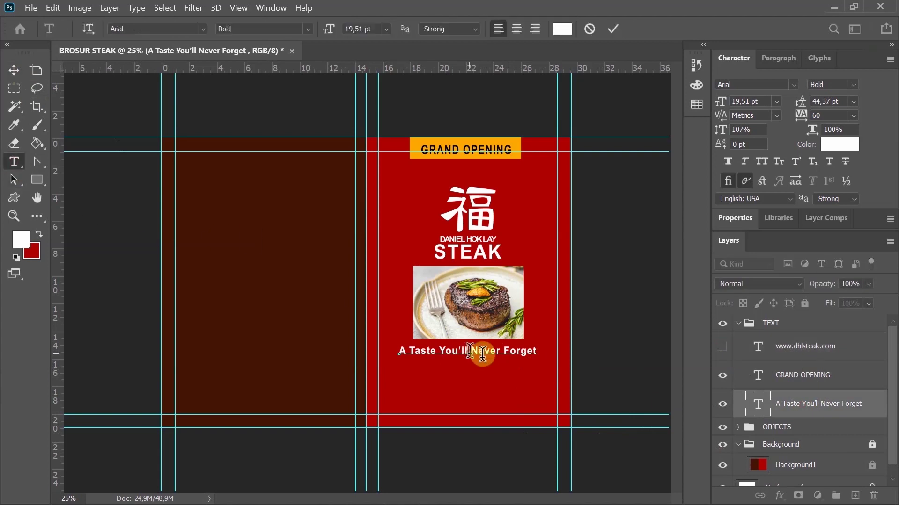
pyautogui.moveTo(539, 351); pyautogui.dragTo(305, 120)
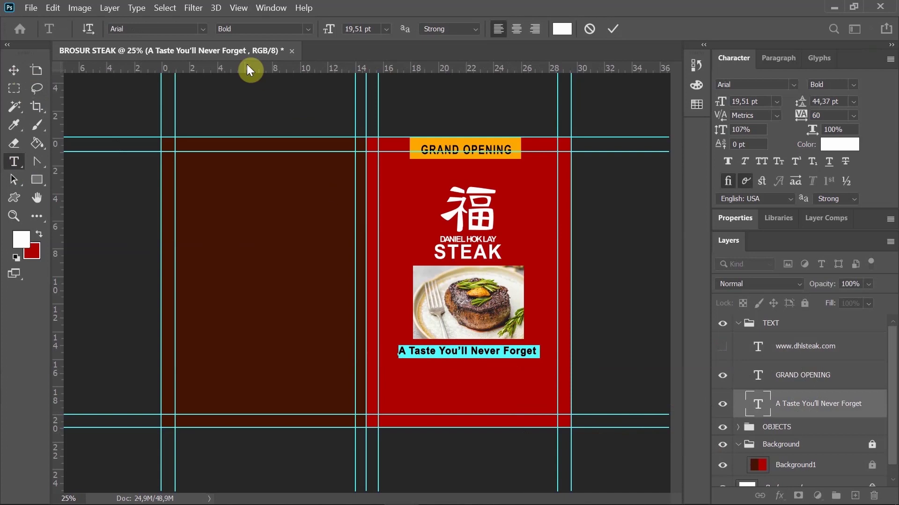
pyautogui.click(202, 28)
pyautogui.scroll(-2, 301, 398)
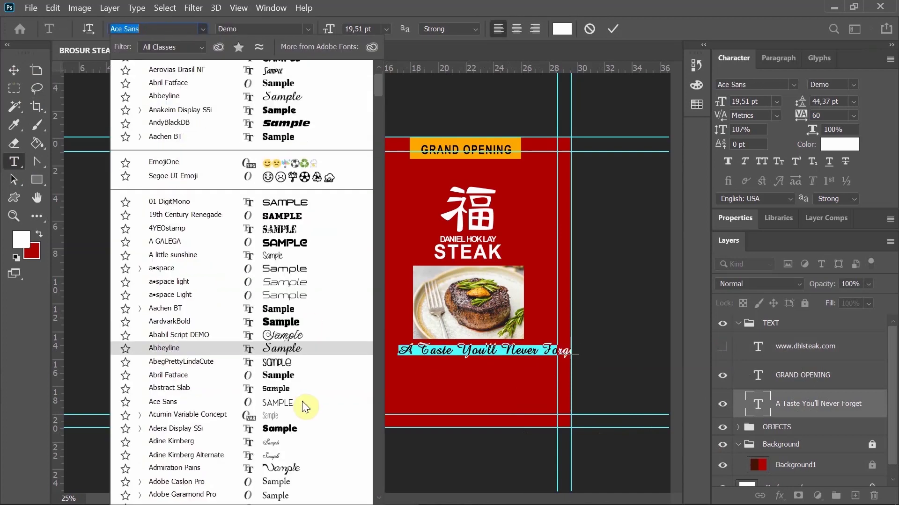
pyautogui.click(304, 383)
pyautogui.click(21, 83)
pyautogui.moveTo(534, 357)
pyautogui.mouseDown()
pyautogui.moveTo(546, 365)
pyautogui.moveTo(529, 365)
pyautogui.mouseUp()
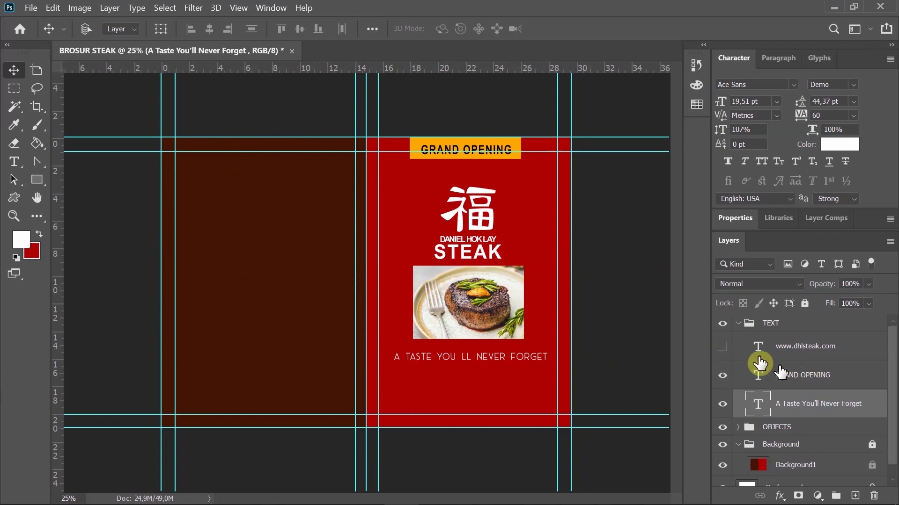
# - Place the image alexander-kovacs-Q_X0T0E0IyU-unsplash as an embedded object in the OBJECTS group
pyautogui.click(30, 8)
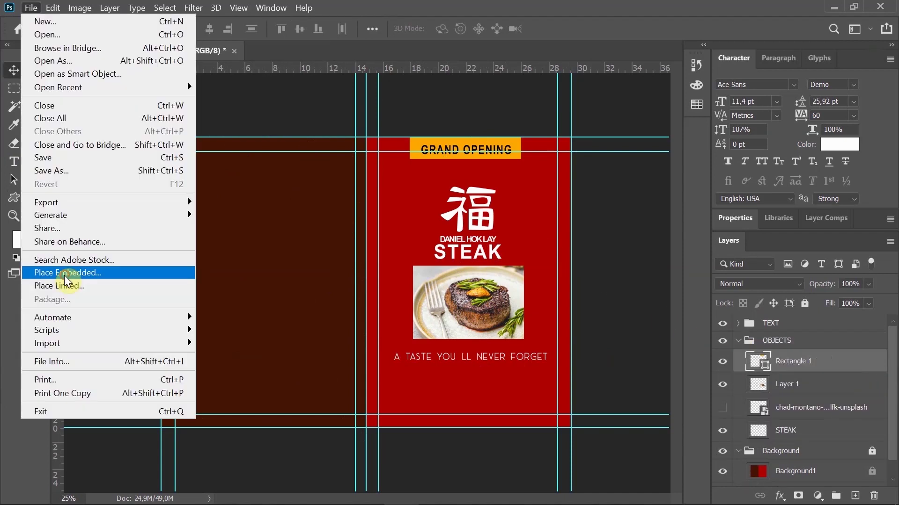
pyautogui.click(64, 273)
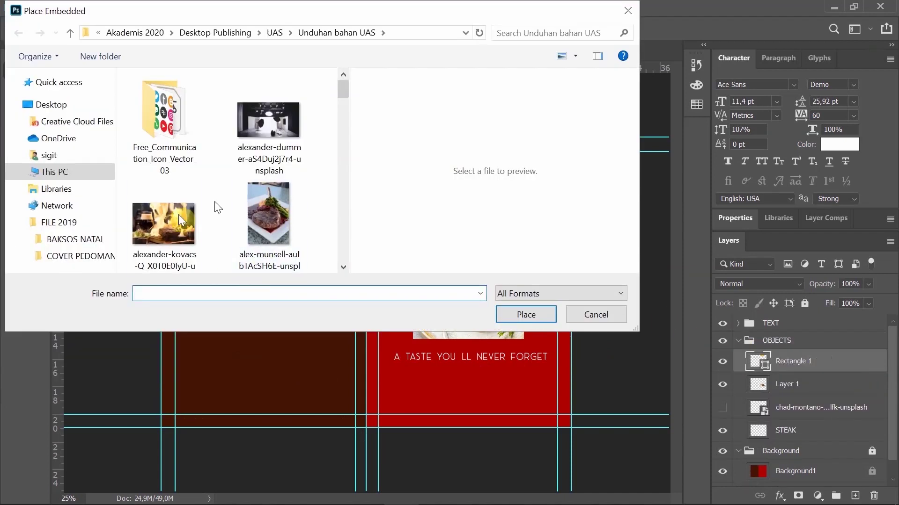
pyautogui.click(145, 223)
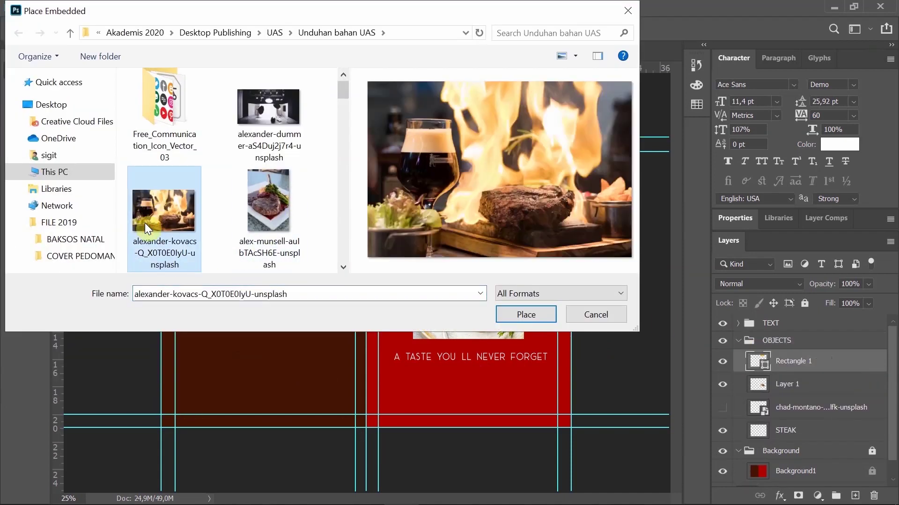
pyautogui.click(524, 316)
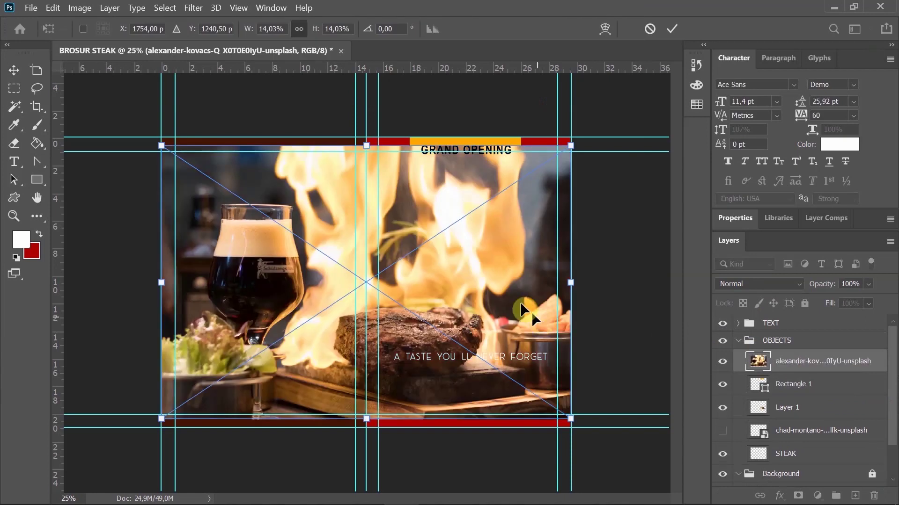
# - Scale the flaming steak photo down to the width of the brown half and position it edge to edge there
pyautogui.moveTo(475, 243); pyautogui.dragTo(357, 240)
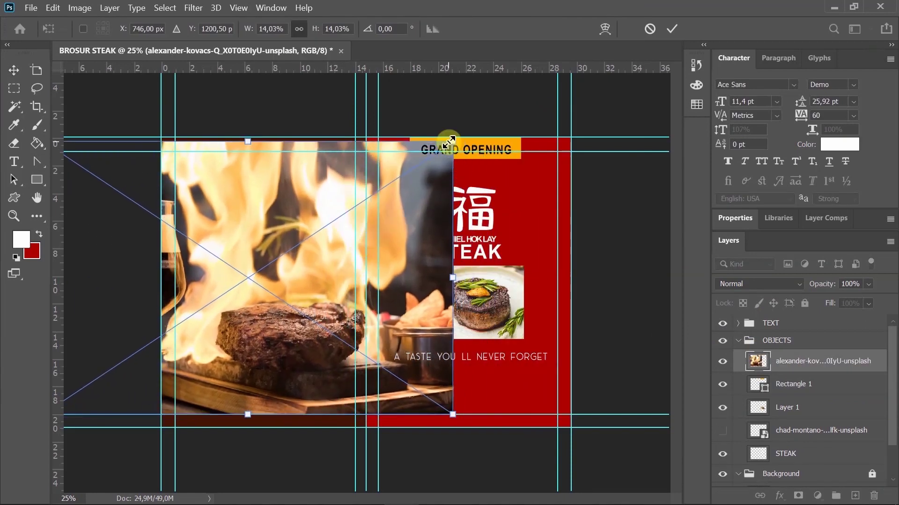
pyautogui.moveTo(449, 141); pyautogui.dragTo(291, 250)
pyautogui.moveTo(249, 309); pyautogui.dragTo(322, 245)
pyautogui.moveTo(115, 355); pyautogui.dragTo(144, 337)
pyautogui.click(13, 70)
pyautogui.click(443, 220)
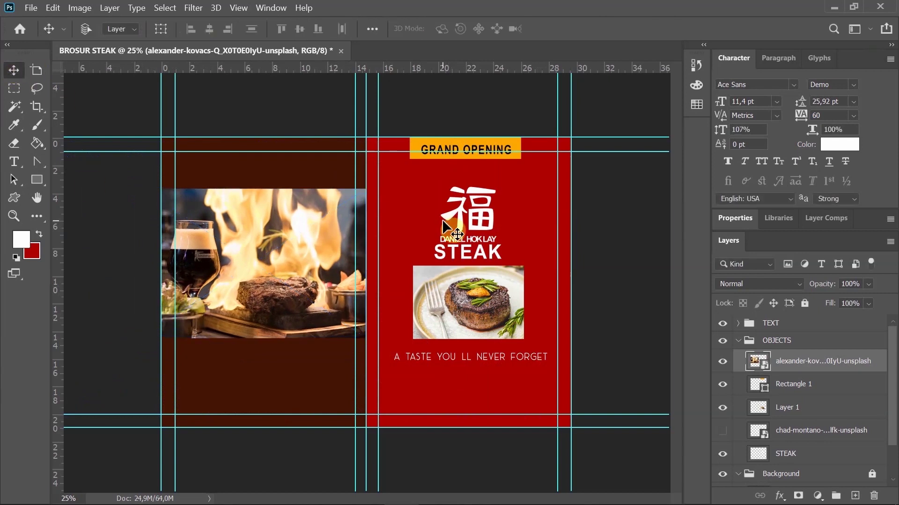
# - Duplicate the STEAK logo layer, move the copy to the brown half's lower-left margin corner and scale it to about 43%
pyautogui.click(787, 450)
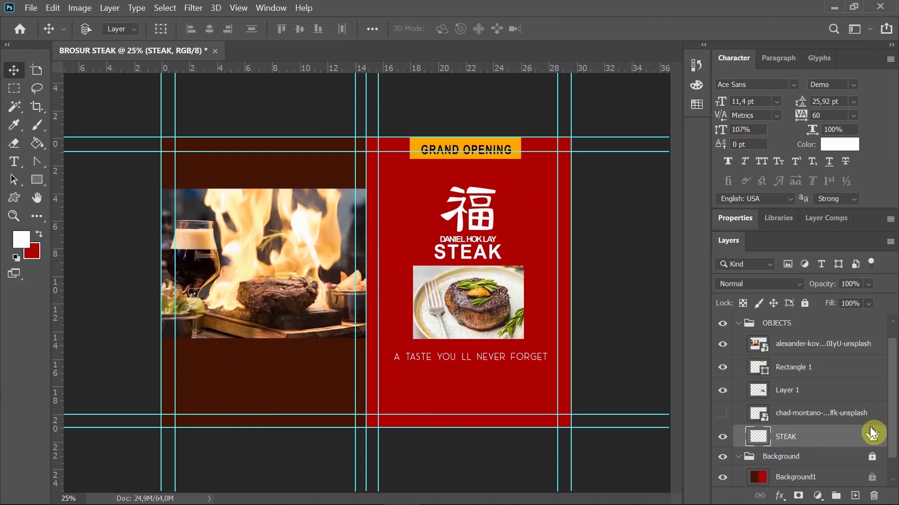
pyautogui.moveTo(785, 436); pyautogui.dragTo(855, 497)
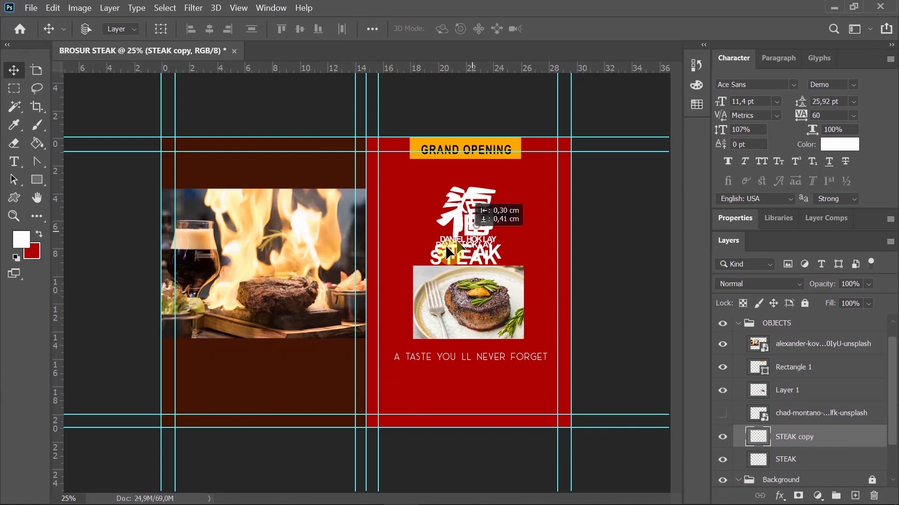
pyautogui.moveTo(446, 248); pyautogui.dragTo(221, 377)
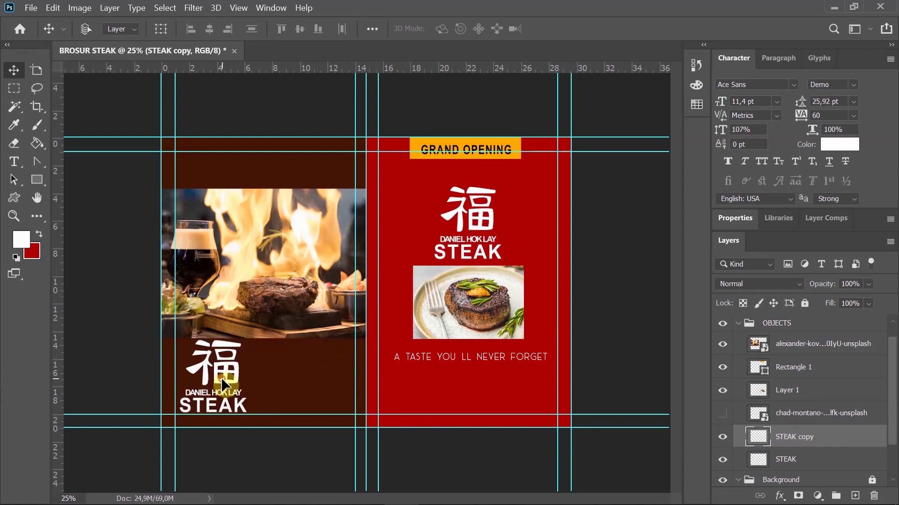
pyautogui.hotkey('ctrl', 't')
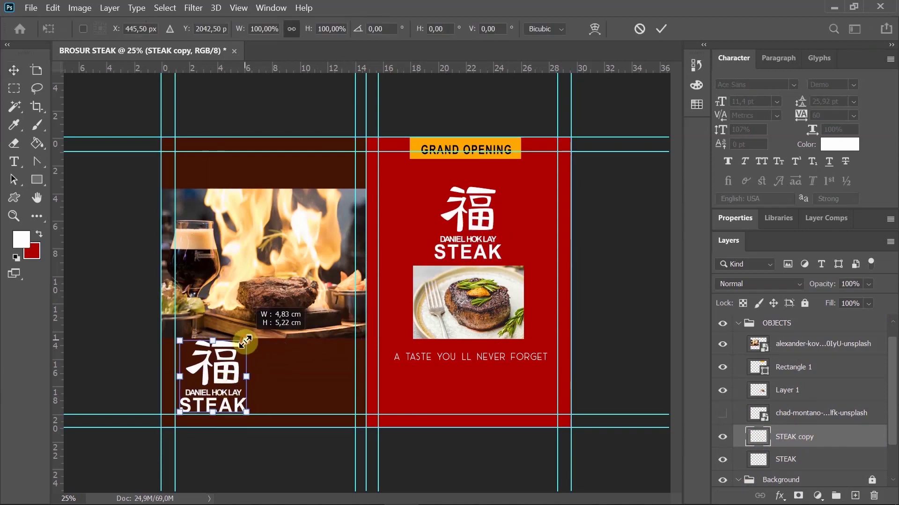
pyautogui.moveTo(245, 342); pyautogui.dragTo(199, 386)
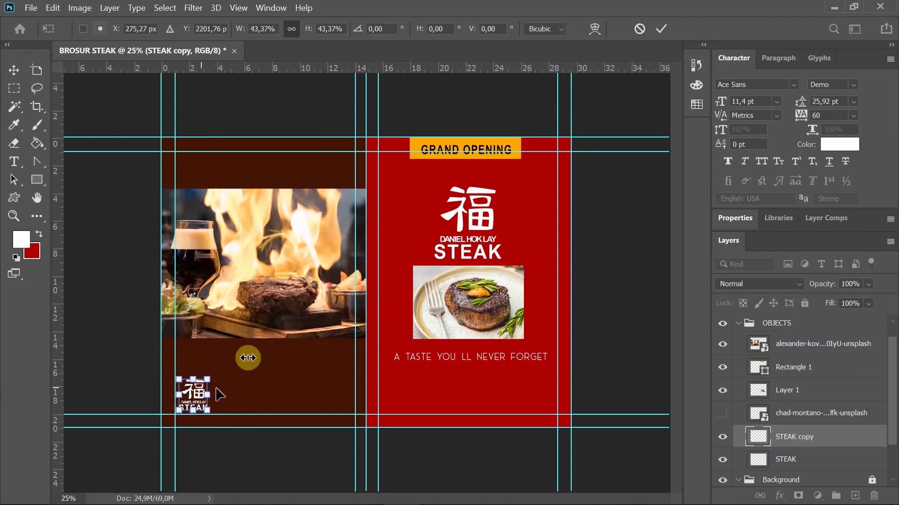
pyautogui.click(13, 72)
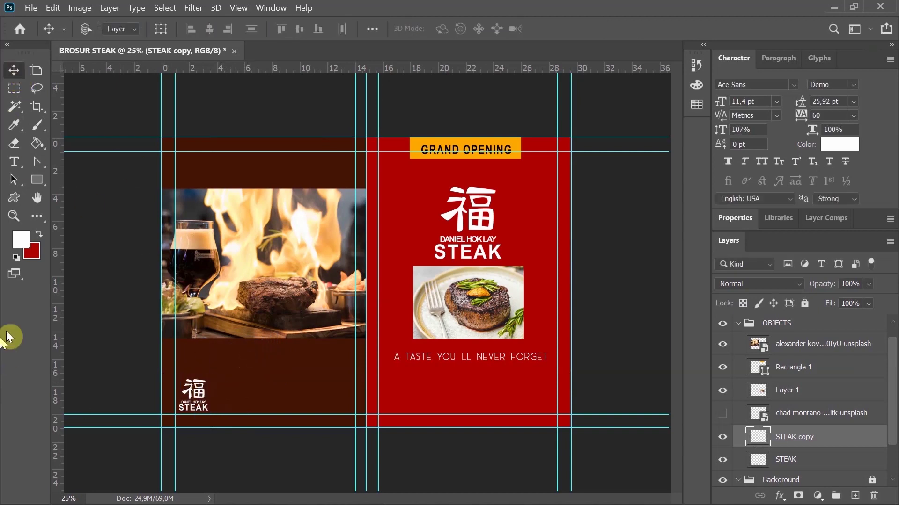
pyautogui.press('z')
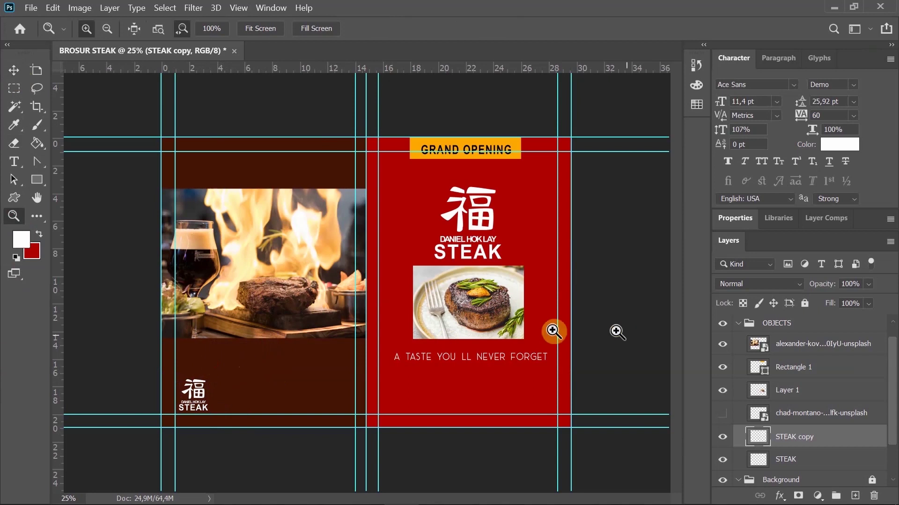
pyautogui.scroll(1, 758, 379)
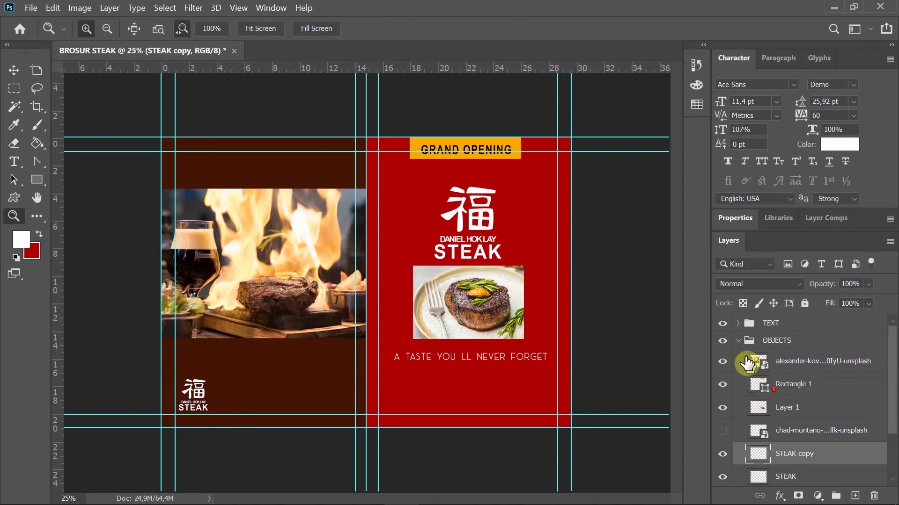
pyautogui.click(737, 342)
pyautogui.click(772, 337)
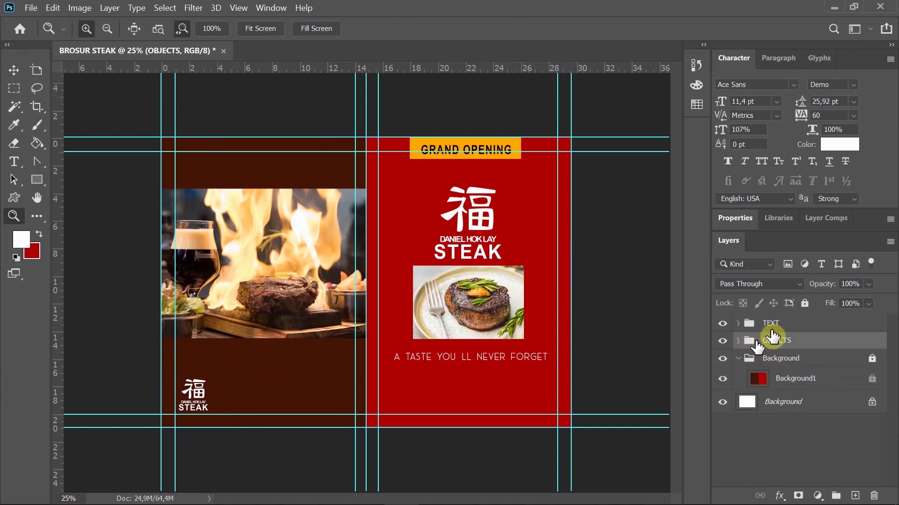
pyautogui.click(776, 326)
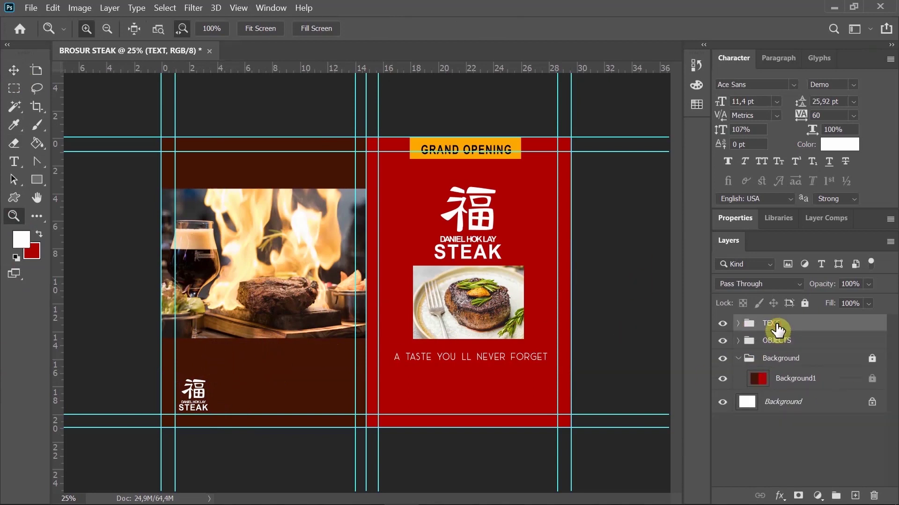
pyautogui.click(738, 324)
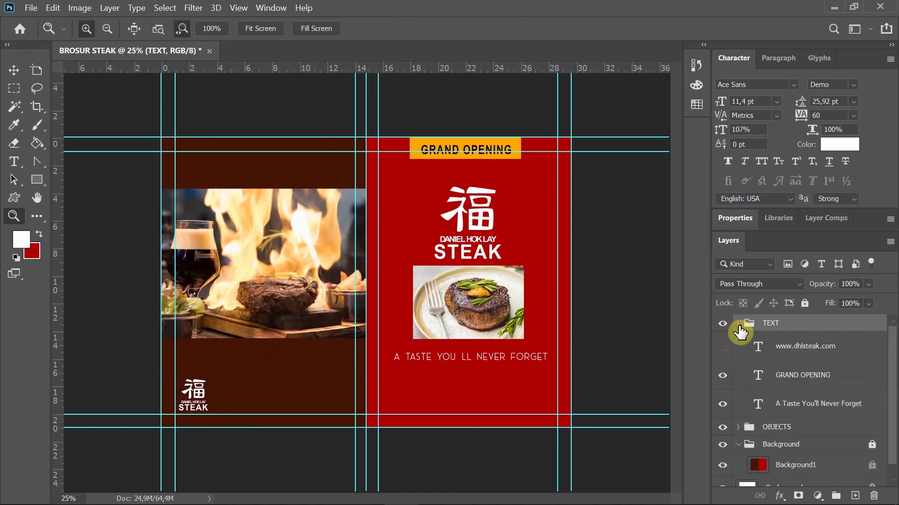
pyautogui.click(813, 357)
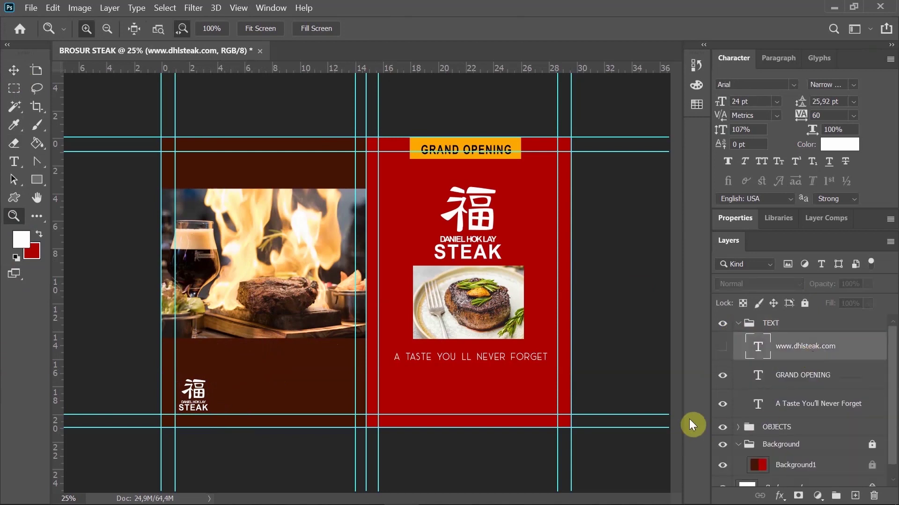
pyautogui.click(717, 349)
pyautogui.click(14, 70)
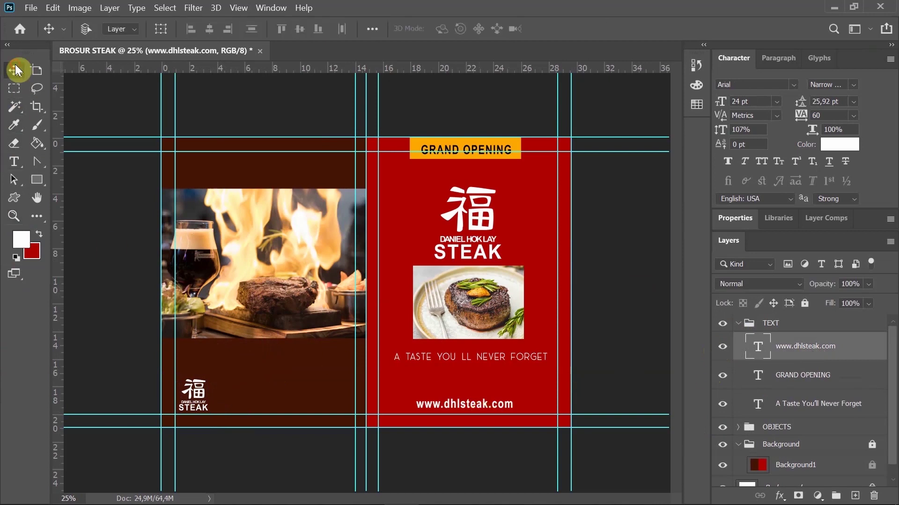
pyautogui.moveTo(505, 410); pyautogui.dragTo(313, 410)
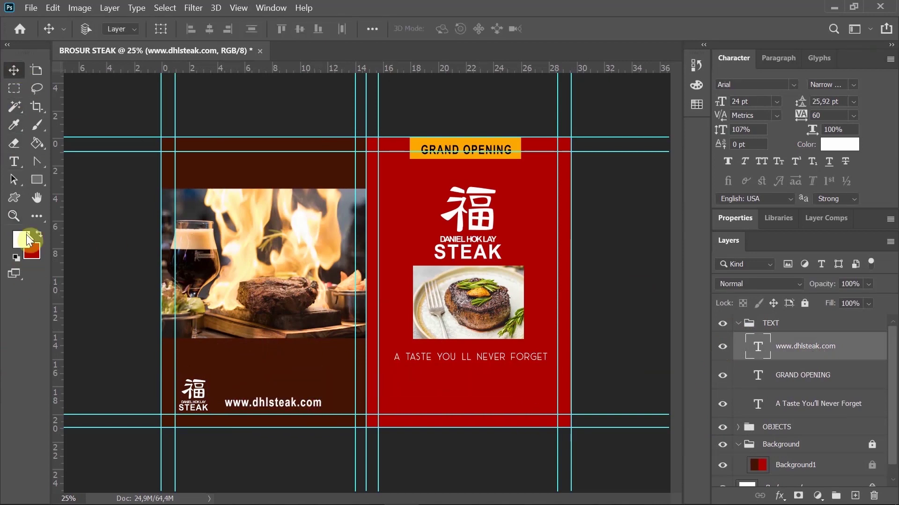
# - Move the website text closer to the small logo, level with the logo's Chinese character
pyautogui.click(13, 216)
pyautogui.moveTo(196, 363); pyautogui.dragTo(259, 419)
pyautogui.scroll(-10, 269, 405)
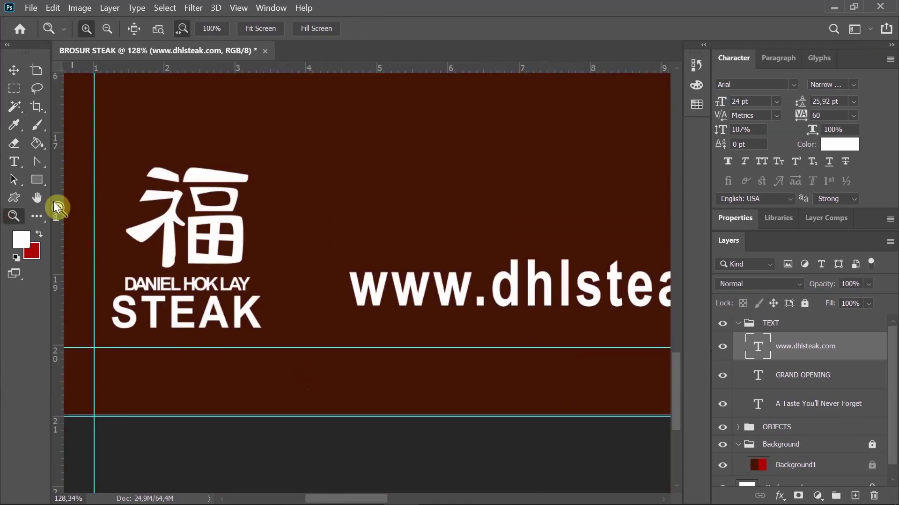
pyautogui.click(14, 161)
pyautogui.click(390, 283)
pyautogui.click(13, 69)
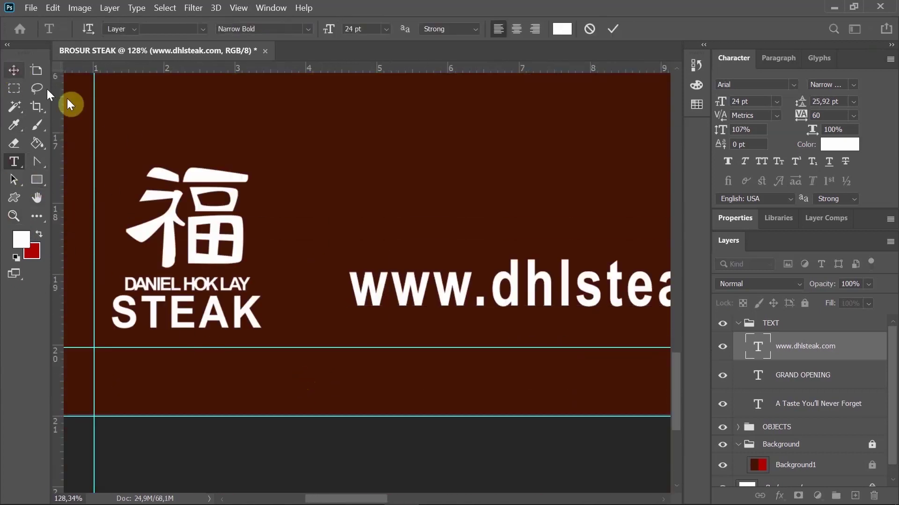
pyautogui.moveTo(418, 288); pyautogui.dragTo(345, 202)
pyautogui.hotkey('ctrl', '-')
pyautogui.hotkey('ctrl', '-')
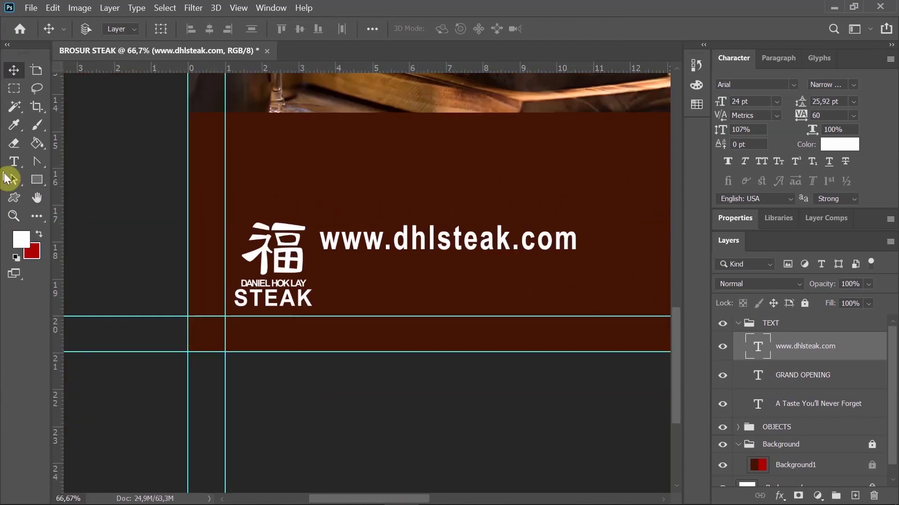
# - Set the website text's font style to Regular and replace its content with the restaurant's street name
pyautogui.click(12, 161)
pyautogui.moveTo(321, 240); pyautogui.dragTo(583, 239)
pyautogui.click(308, 29)
pyautogui.click(262, 87)
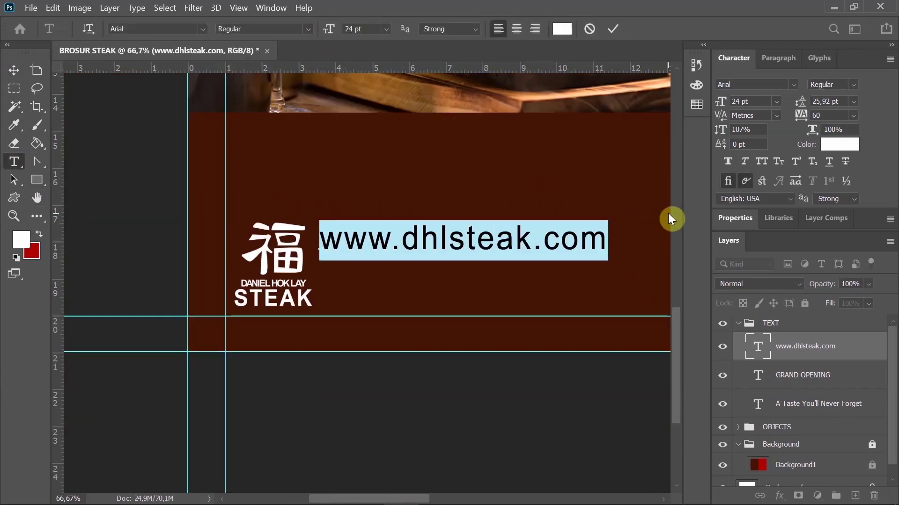
pyautogui.press('BackSpace')
pyautogui.write('MH.Thamrin')
pyautogui.hotkey('ctrl', '-')
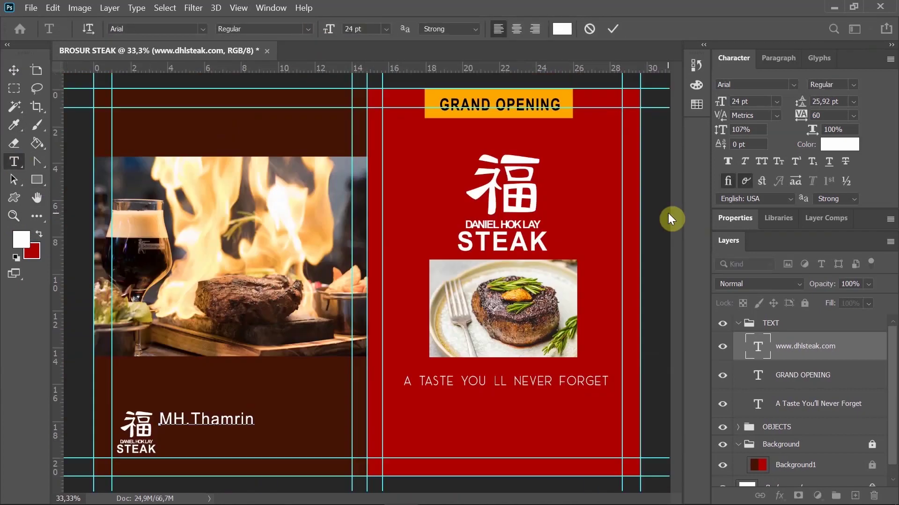
# - Set the street text's font size to 12 pt
pyautogui.hotkey('ctrl', 'a')
pyautogui.click(387, 29)
pyautogui.click(367, 112)
# - Complete the restaurant's four-line postal address in the text block and nudge it slightly up and right beside the logo
pyautogui.press('Left')
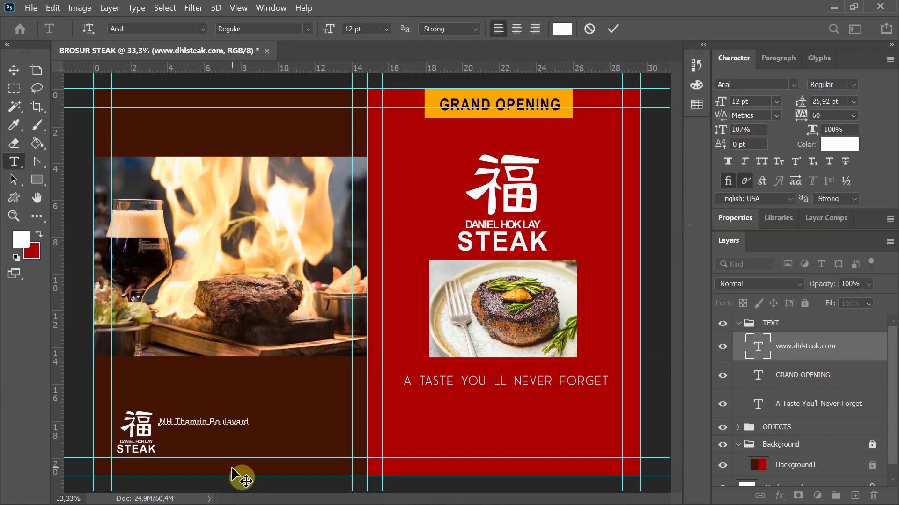
pyautogui.press('Return')
pyautogui.press('Up')
pyautogui.write('Gedung A Lantai 7')
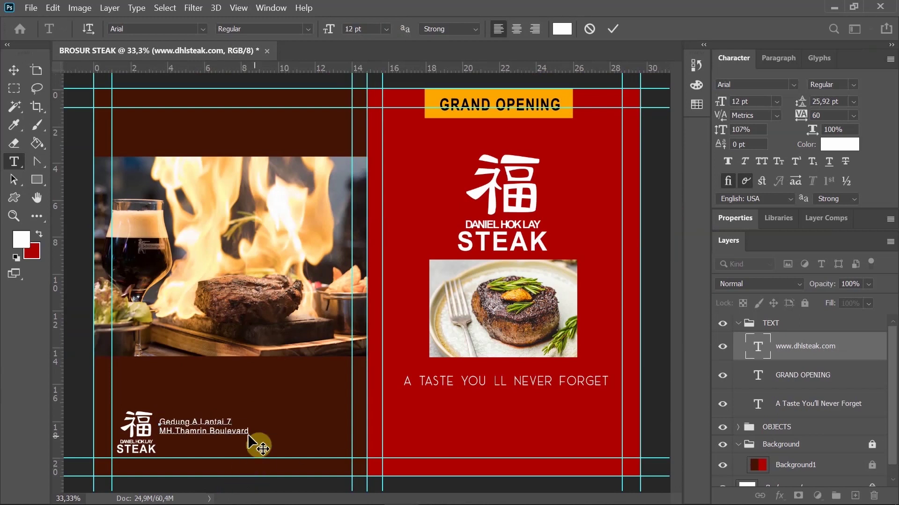
pyautogui.press('Down')
pyautogui.press('End')
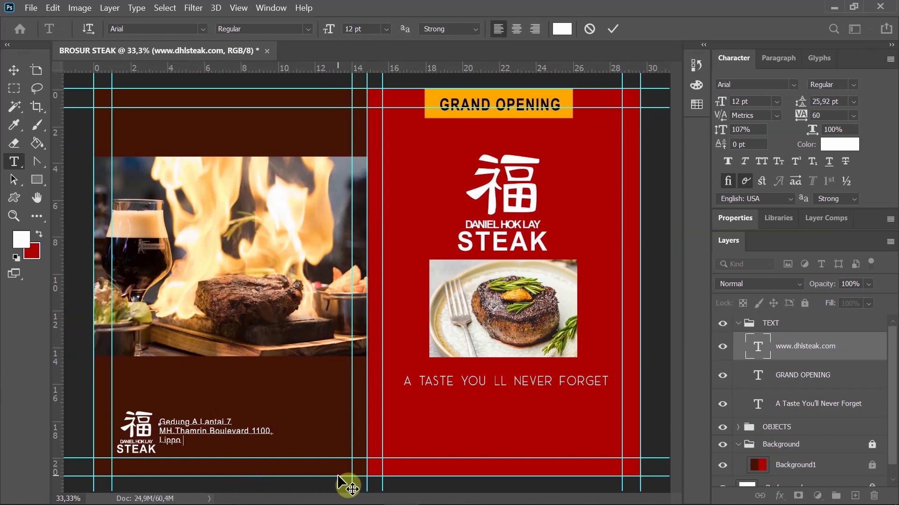
pyautogui.write('1.')
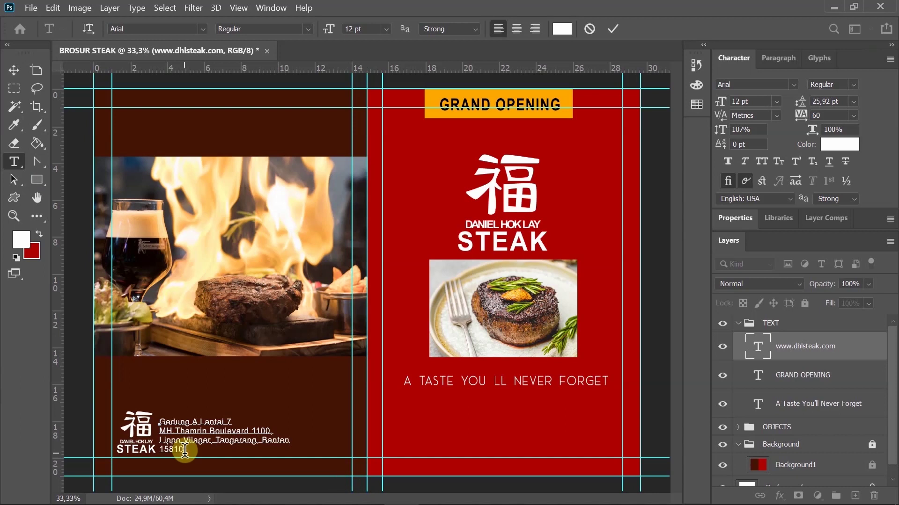
pyautogui.click(13, 71)
pyautogui.moveTo(199, 433); pyautogui.dragTo(203, 425)
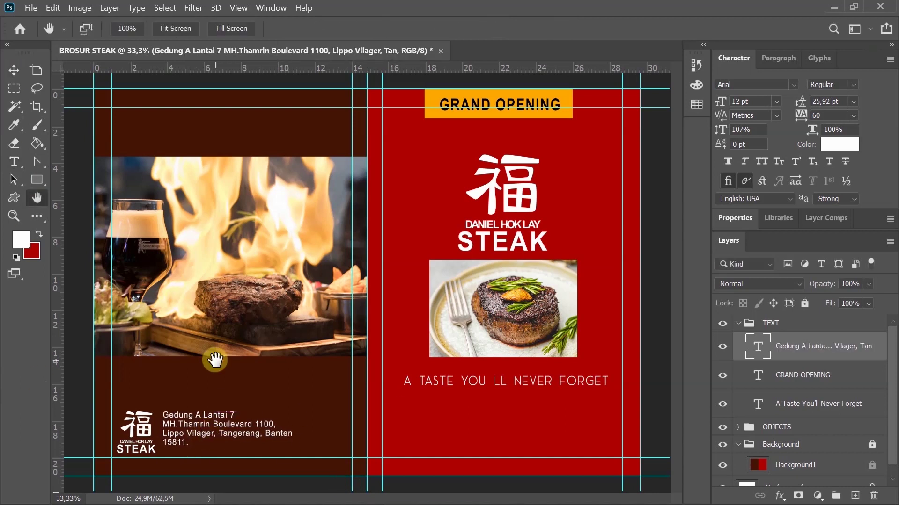
pyautogui.click(14, 161)
pyautogui.click(293, 440)
pyautogui.press('Return')
pyautogui.write('www.dhlsteak.com, 02 2323')
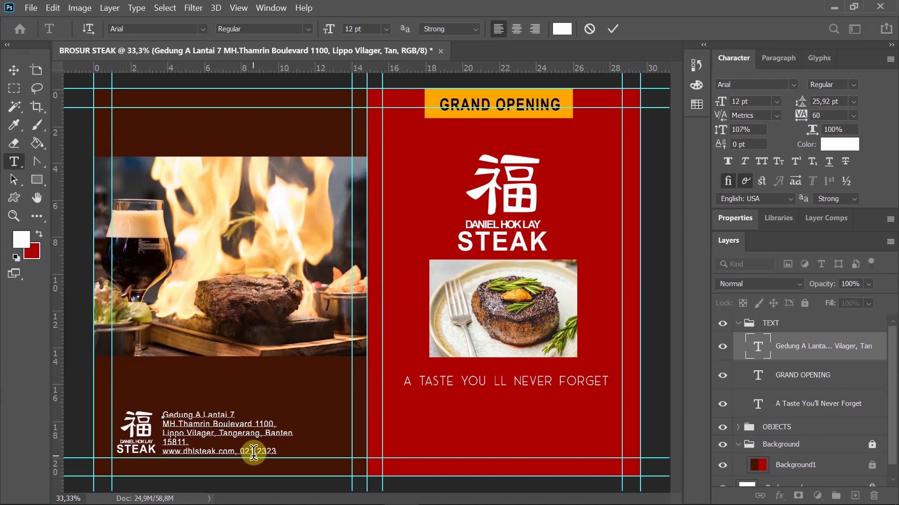
# - Scale the contact text block down to 8.5 pt and move it up beside the small logo
pyautogui.click(14, 70)
pyautogui.hotkey('ctrl', 't')
pyautogui.moveTo(294, 411); pyautogui.dragTo(256, 424)
pyautogui.moveTo(211, 432); pyautogui.dragTo(210, 420)
# - Add a space after the phone number's area code and an "email :" line with the restaurant's order e-mail below it
pyautogui.click(14, 161)
pyautogui.click(242, 430)
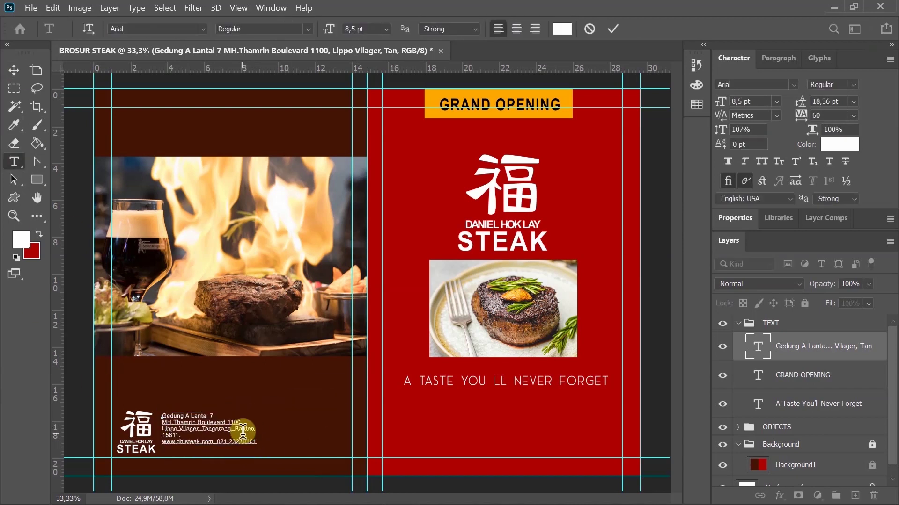
pyautogui.click(14, 215)
pyautogui.moveTo(188, 447); pyautogui.dragTo(230, 447)
pyautogui.click(14, 161)
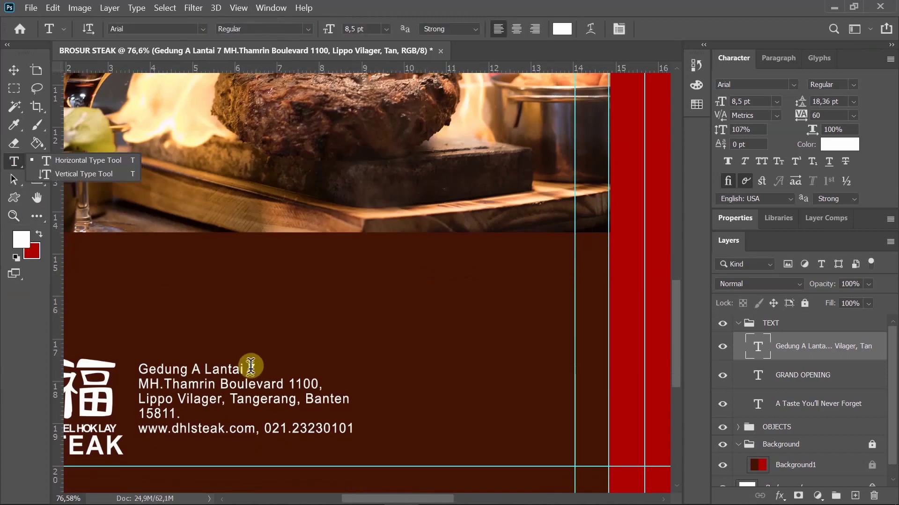
pyautogui.click(251, 366)
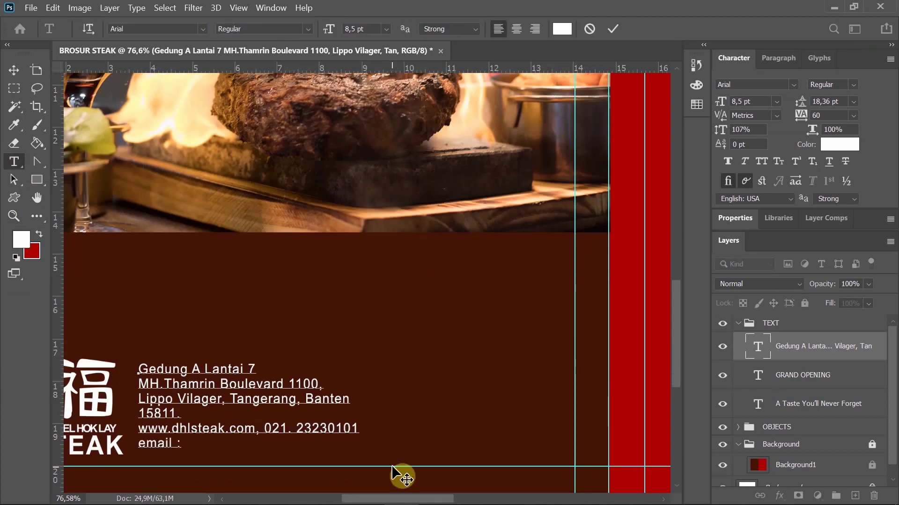
pyautogui.write('k.com')
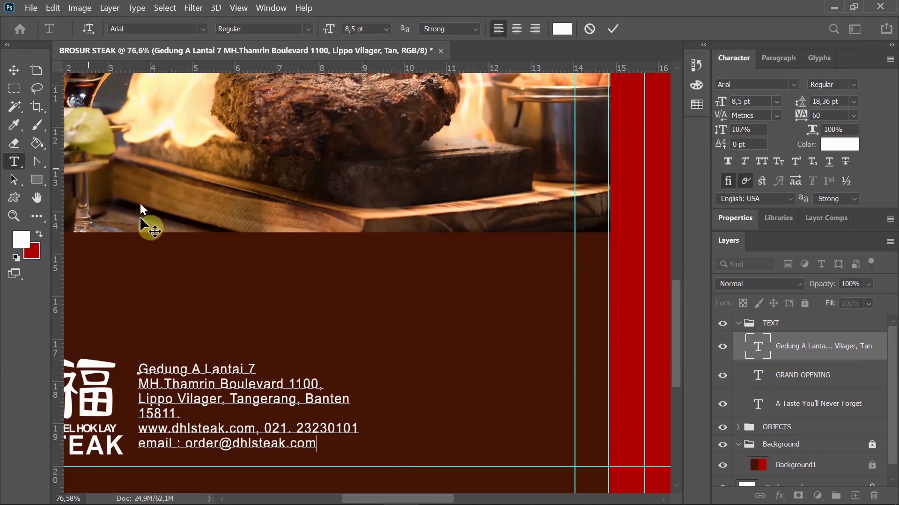
# - Commit the edited contact text block beside the small logo
pyautogui.click(14, 70)
pyautogui.hotkey('ctrl', '-')
pyautogui.hotkey('ctrl', '-')
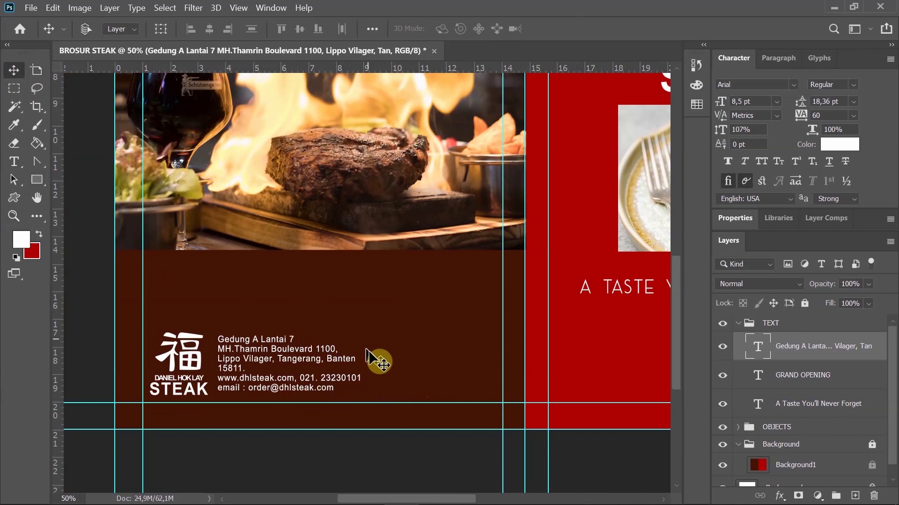
# - Try to draw a vertical divider line beside the contact text with the Line tool at a 0.02 cm weight
pyautogui.rightClick(46, 188)
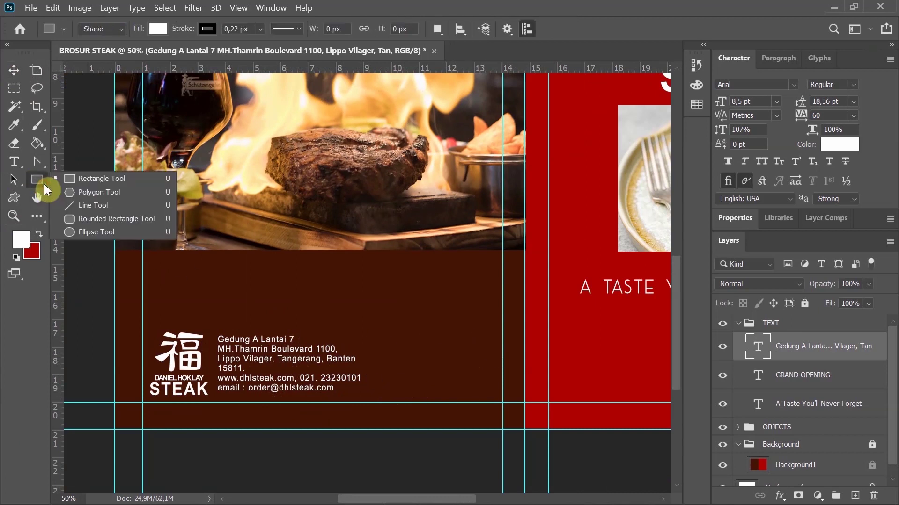
pyautogui.click(91, 206)
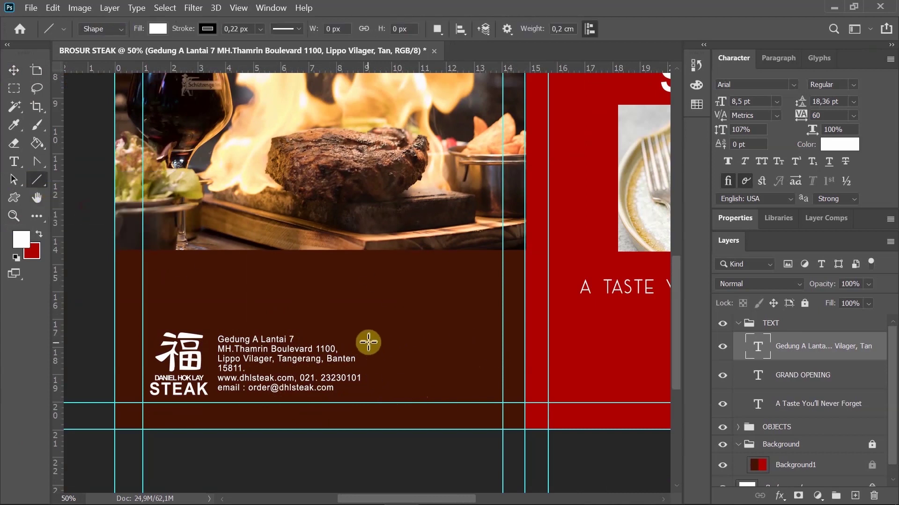
pyautogui.moveTo(369, 342); pyautogui.dragTo(369, 395)
pyautogui.hotkey('ctrl', 'z')
pyautogui.click(541, 32)
pyautogui.write('0.0')
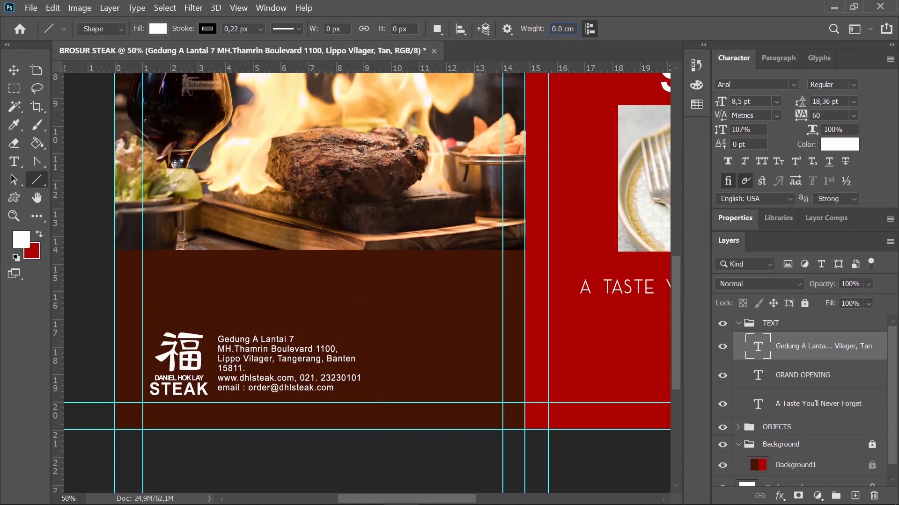
pyautogui.write('2')
pyautogui.click(387, 377)
pyautogui.press('Return')
pyautogui.scroll(1, 387, 365)
pyautogui.moveTo(366, 363); pyautogui.dragTo(466, 233)
pyautogui.hotkey('ctrl', 'z')
pyautogui.click(559, 30)
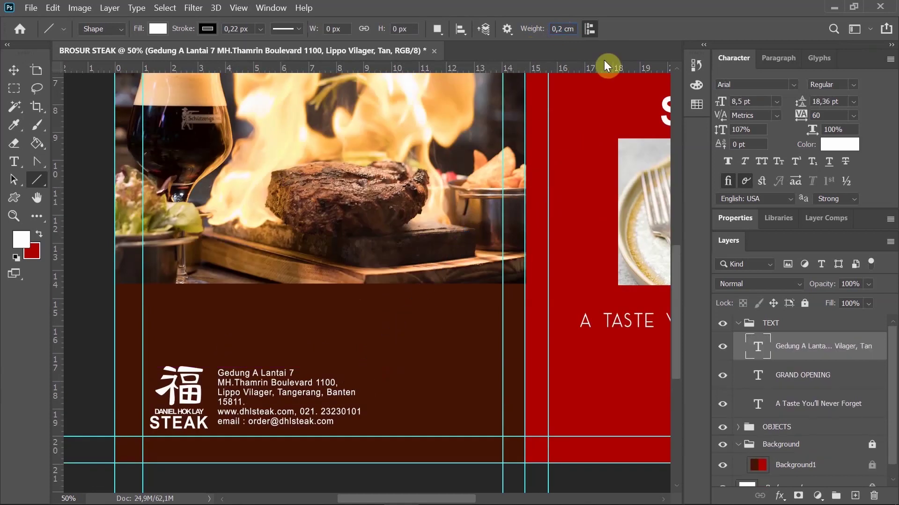
pyautogui.moveTo(375, 354); pyautogui.dragTo(375, 427)
pyautogui.hotkey('ctrl', 'z')
pyautogui.press('v')
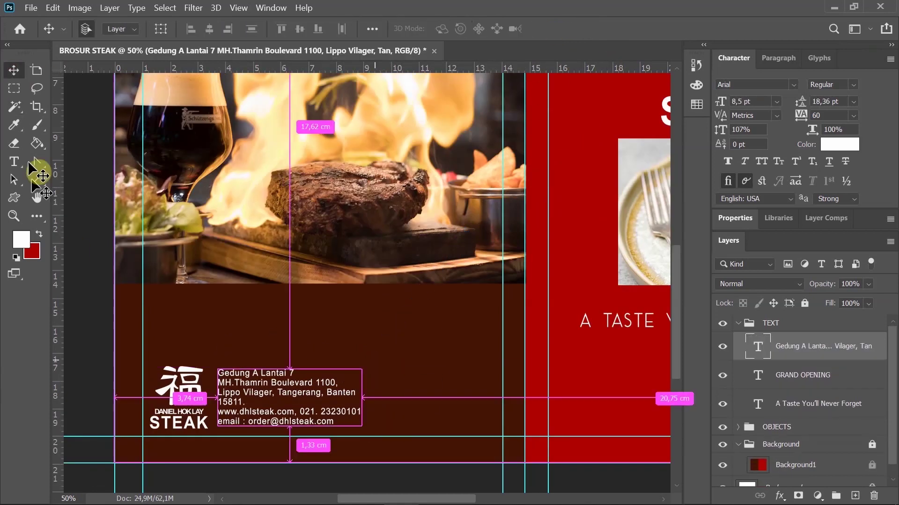
# - Draw a thin white vertical line about 1.9 cm long between the contact text and the empty area beside it
pyautogui.moveTo(37, 178); pyautogui.dragTo(79, 217)
pyautogui.moveTo(367, 372); pyautogui.dragTo(366, 424)
pyautogui.press('v')
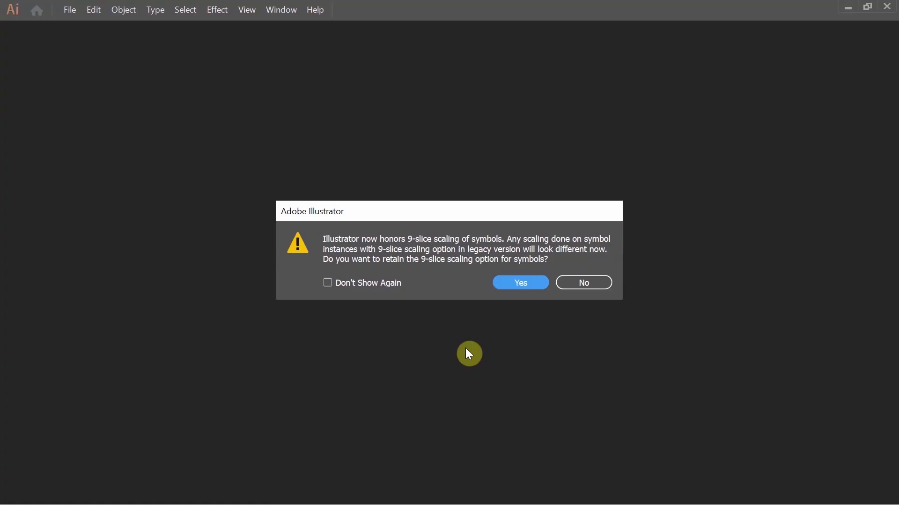
# - Switch to Illustrator, retain the 9-slice scaling option for symbols, and copy the Instagram icon from the icon sheet
pyautogui.click(532, 282)
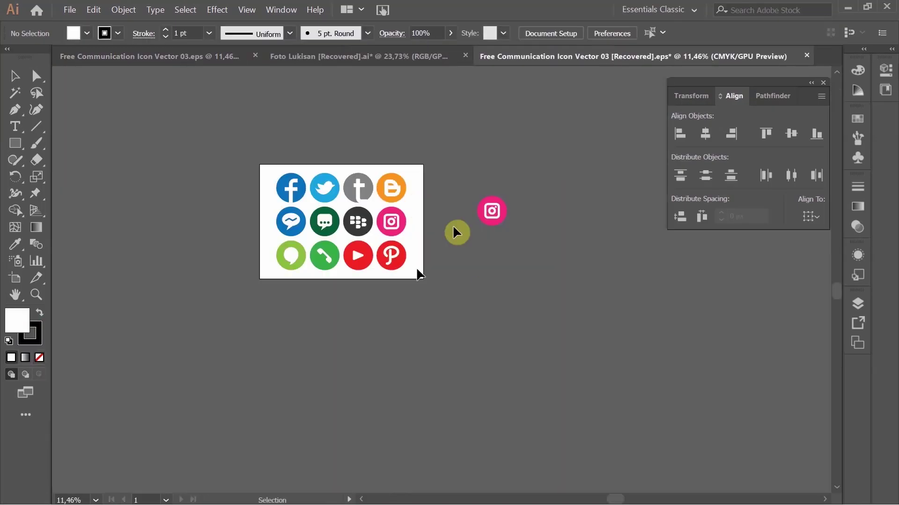
pyautogui.click(391, 226)
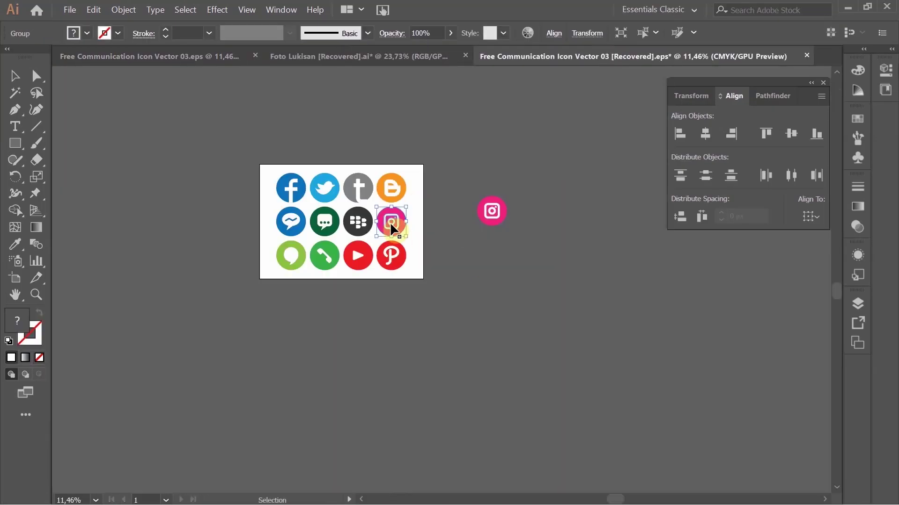
pyautogui.click(297, 189)
pyautogui.keyDown('shift'); pyautogui.click(393, 227); pyautogui.keyUp('shift')
pyautogui.hotkey('ctrl', 'c')
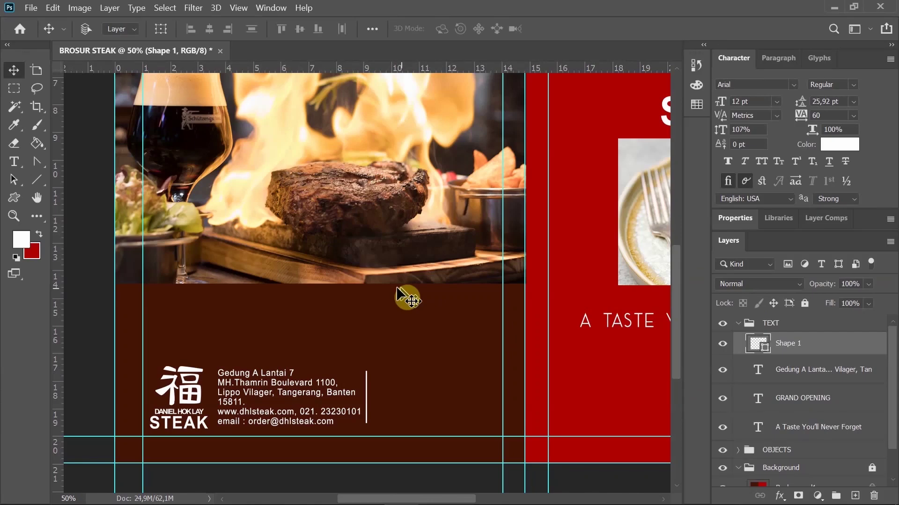
# - Paste the Instagram icon into the Photoshop brochure as a smart object and scale it down beside the divider line
pyautogui.hotkey('ctrl', 'v')
pyautogui.click(507, 132)
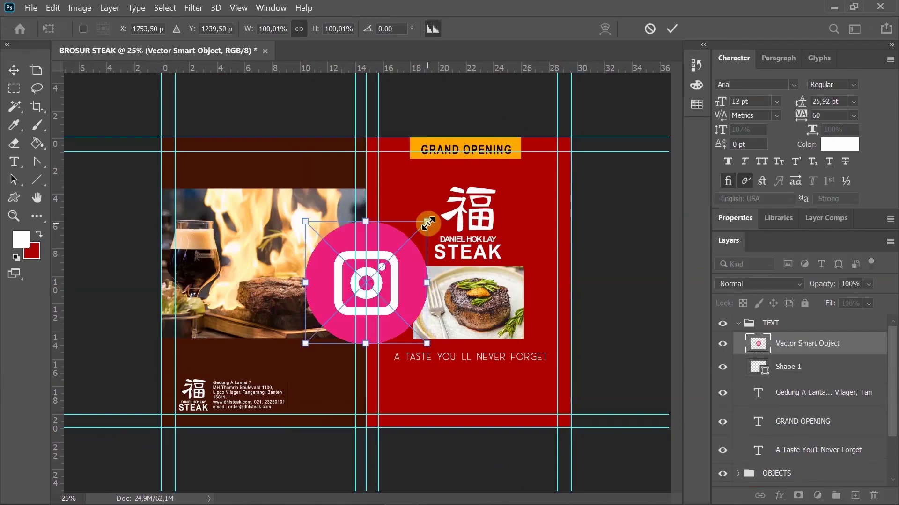
pyautogui.moveTo(427, 223); pyautogui.dragTo(296, 385)
pyautogui.click(128, 106)
# - Paste the Facebook icon as a smart object and scale it down to sit directly below the Instagram icon
pyautogui.hotkey('ctrl', 'v')
pyautogui.click(489, 125)
pyautogui.moveTo(431, 218); pyautogui.dragTo(339, 471)
pyautogui.press('Return')
pyautogui.click(14, 216)
pyautogui.click(255, 336)
pyautogui.click(14, 70)
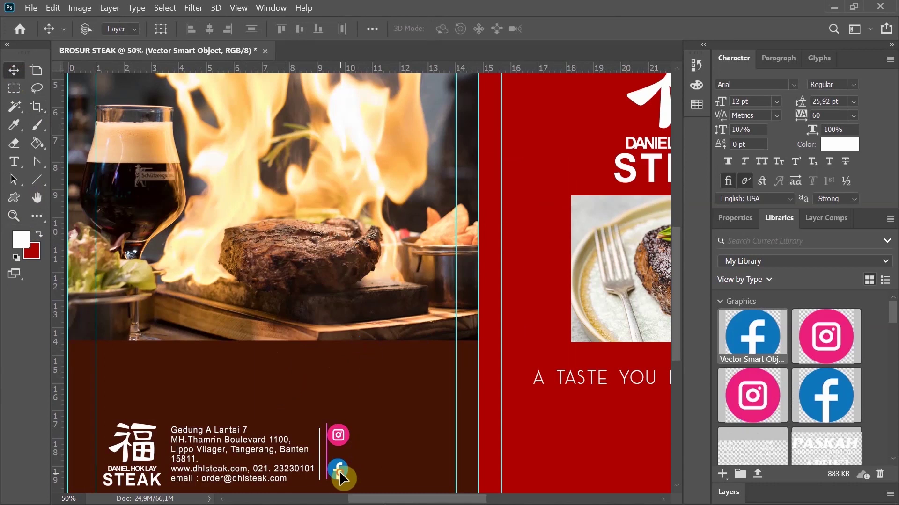
# - Show the layer list again and move the Instagram icon slightly down towards the Facebook icon
pyautogui.click(271, 8)
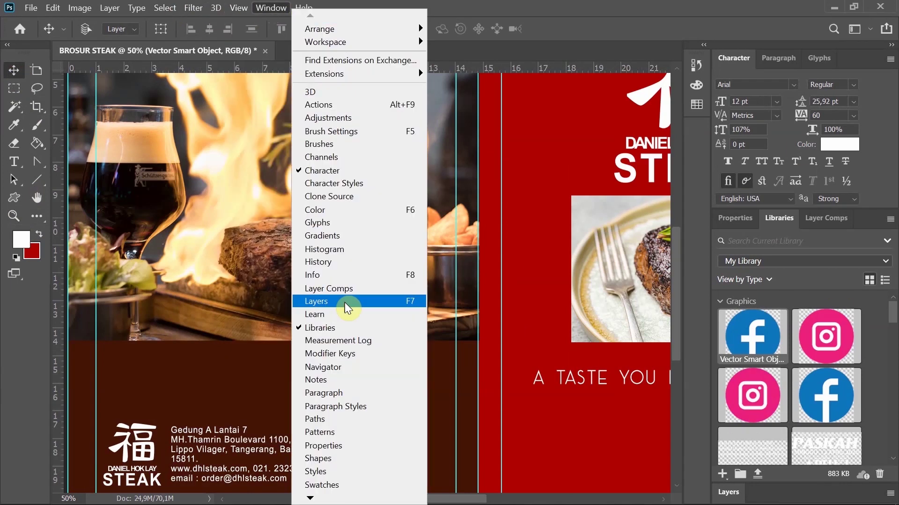
pyautogui.click(345, 300)
pyautogui.moveTo(344, 428); pyautogui.dragTo(344, 434)
pyautogui.scroll(-1, 348, 450)
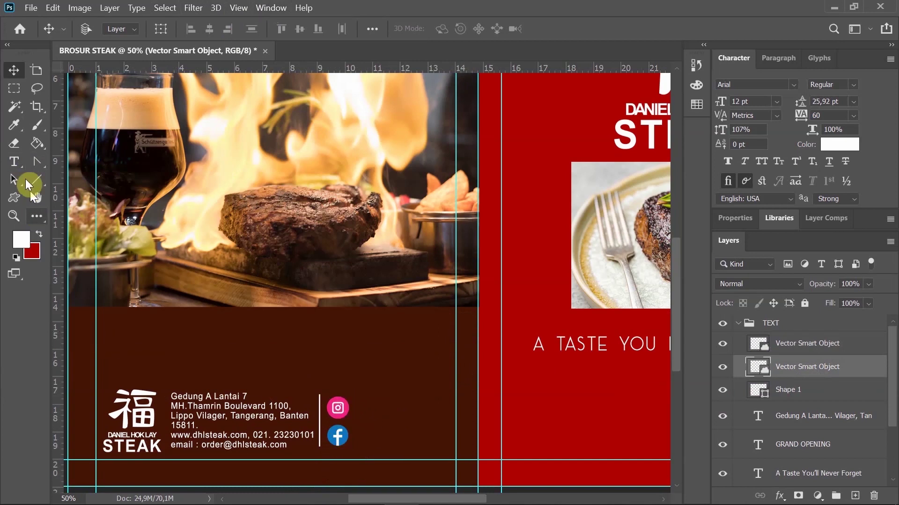
# - Add the text "dhlsteaks" in white 12 pt Arial beside the Instagram icon
pyautogui.click(14, 163)
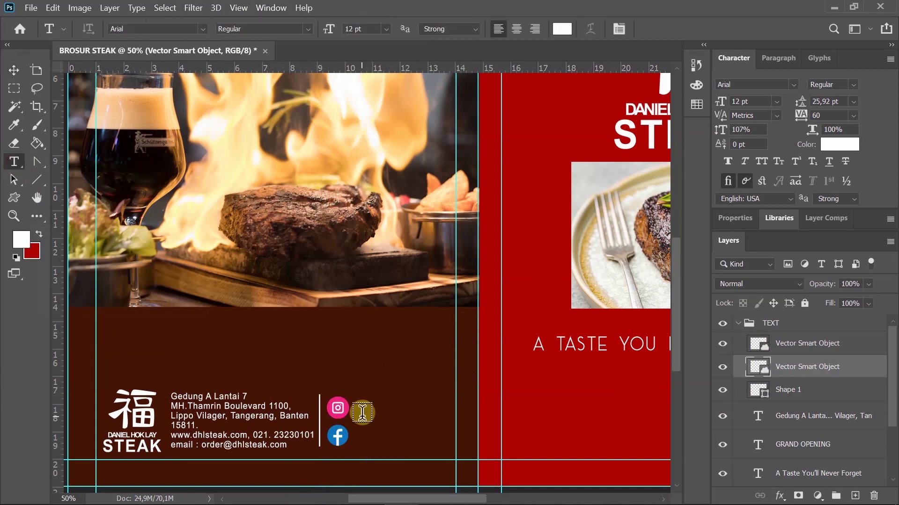
pyautogui.click(361, 408)
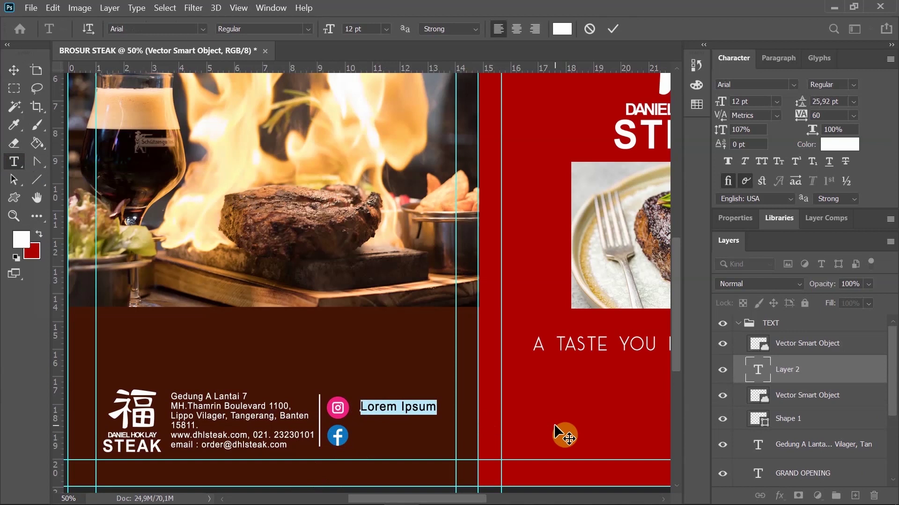
pyautogui.write('dhl')
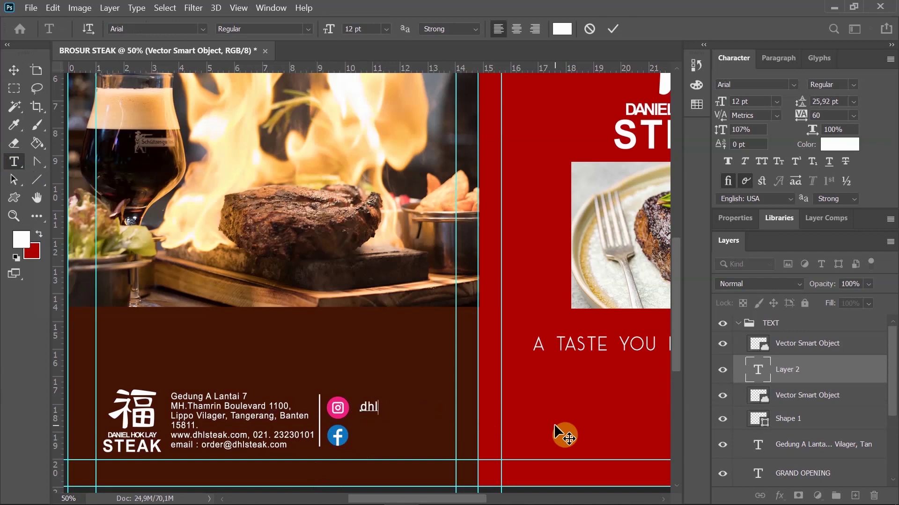
pyautogui.write('steaks')
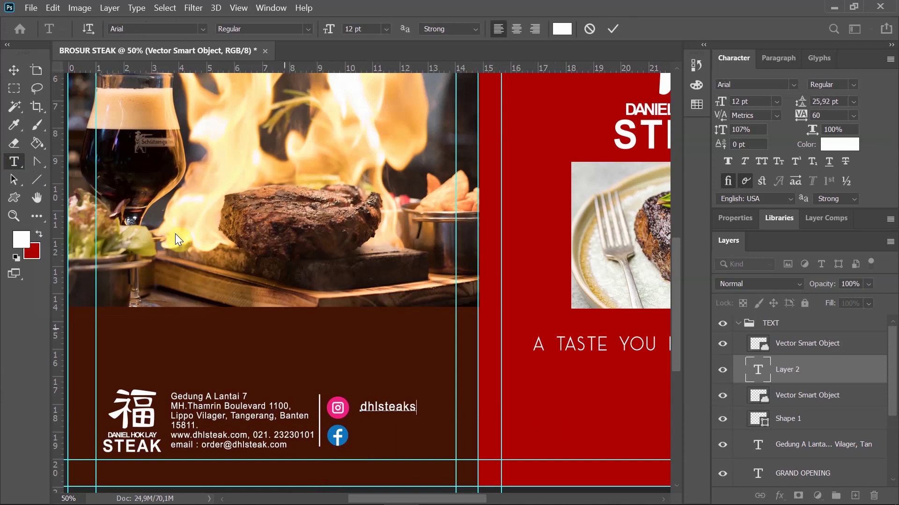
pyautogui.click(14, 70)
# - Duplicate the dhlsteaks text beside the Facebook icon, change the copy to "dhlsteaksfans", and align both labels close to their icons
pyautogui.moveTo(394, 410); pyautogui.dragTo(373, 436)
pyautogui.hotkey('ctrl', 'j')
pyautogui.click(14, 162)
pyautogui.click(361, 437)
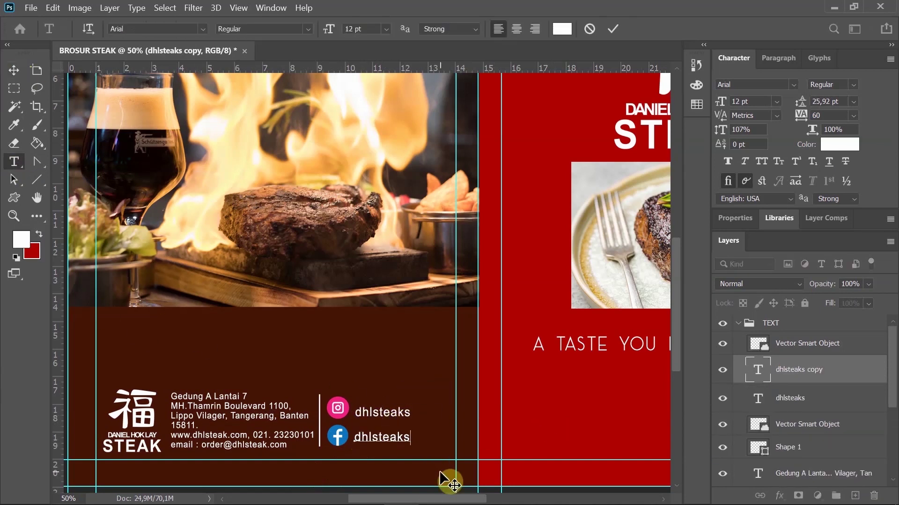
pyautogui.click(13, 70)
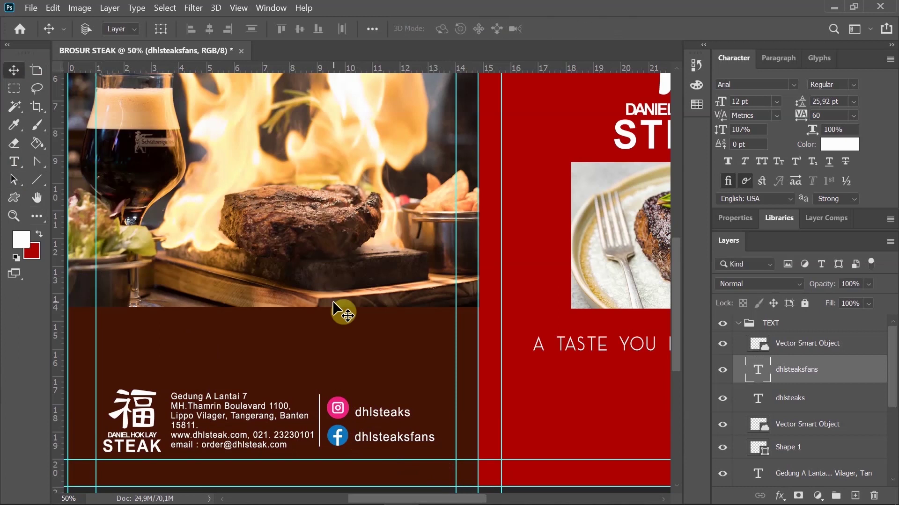
# - Collapse the TEXT and Background layer groups
pyautogui.hotkey('ctrl', '-')
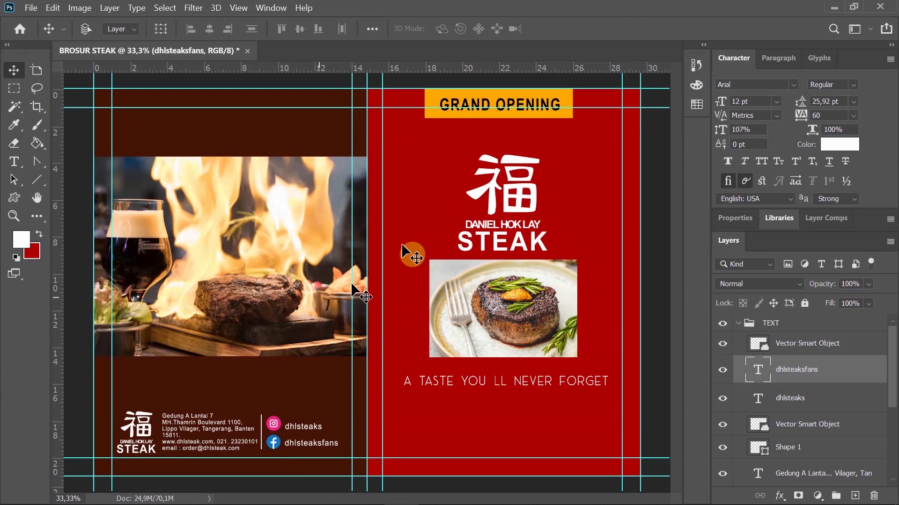
pyautogui.hotkey('ctrl', '-')
pyautogui.hotkey('ctrl', '-')
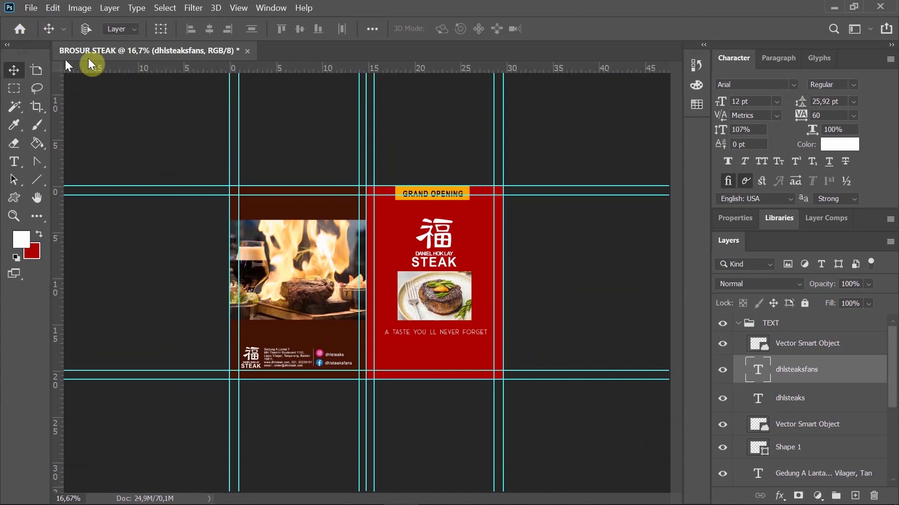
pyautogui.click(737, 330)
pyautogui.click(737, 358)
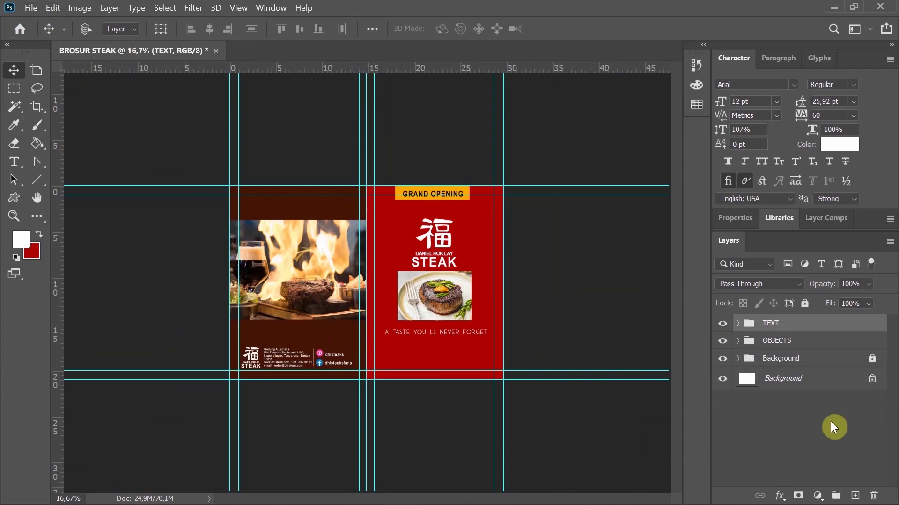
# - Check what each layer group contains by hiding TEXT, OBJECTS and Background and showing all three again
pyautogui.click(774, 362)
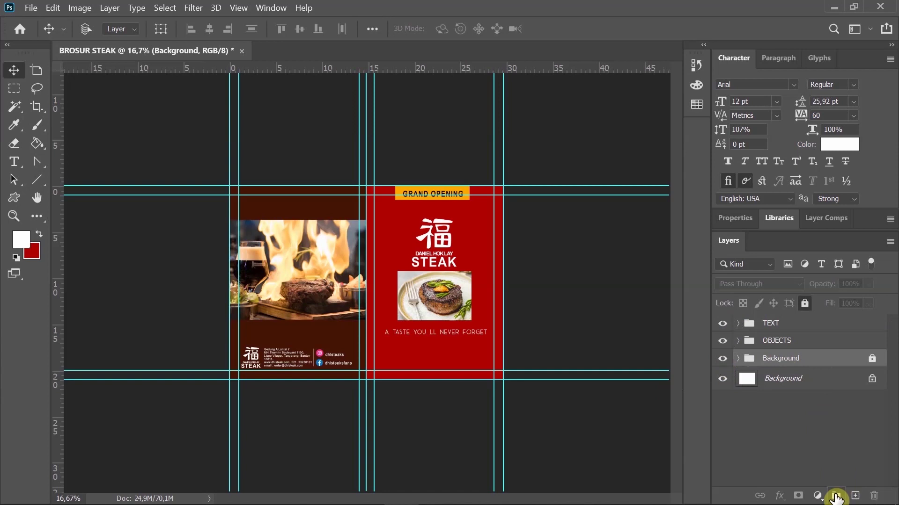
pyautogui.click(778, 324)
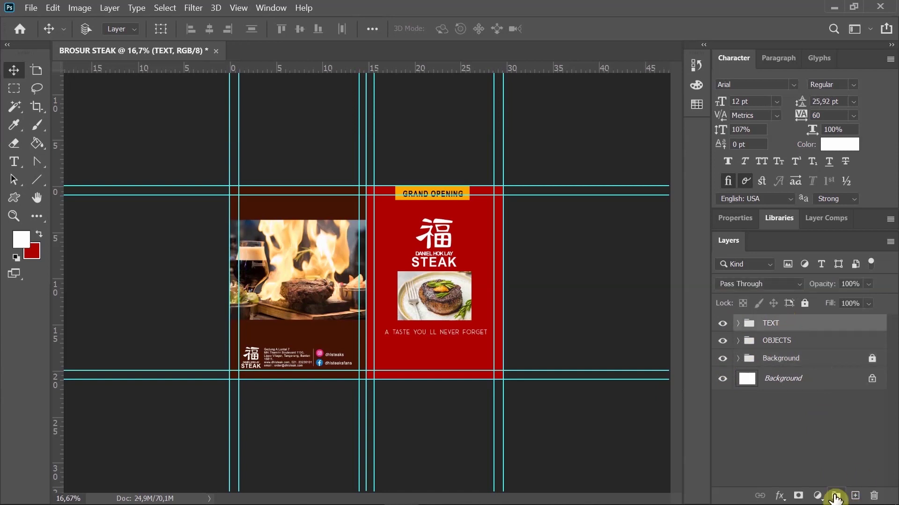
pyautogui.click(723, 324)
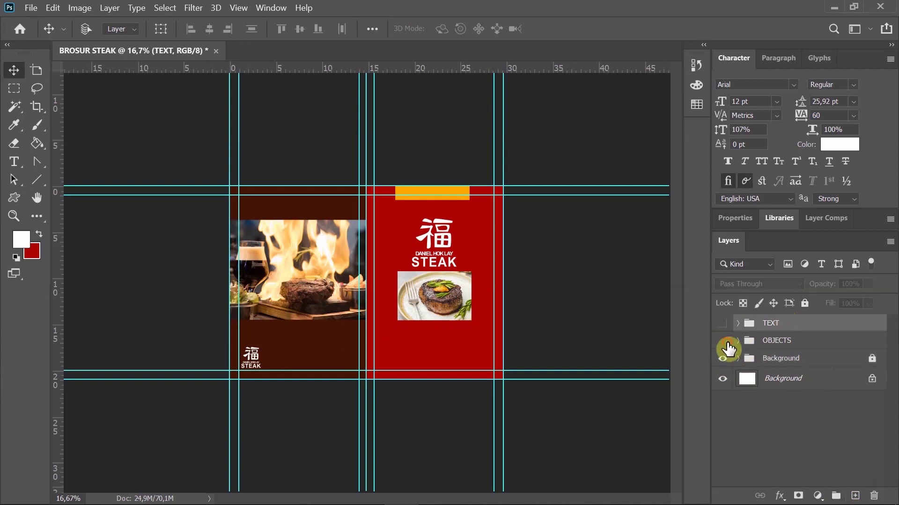
pyautogui.click(722, 341)
pyautogui.click(722, 359)
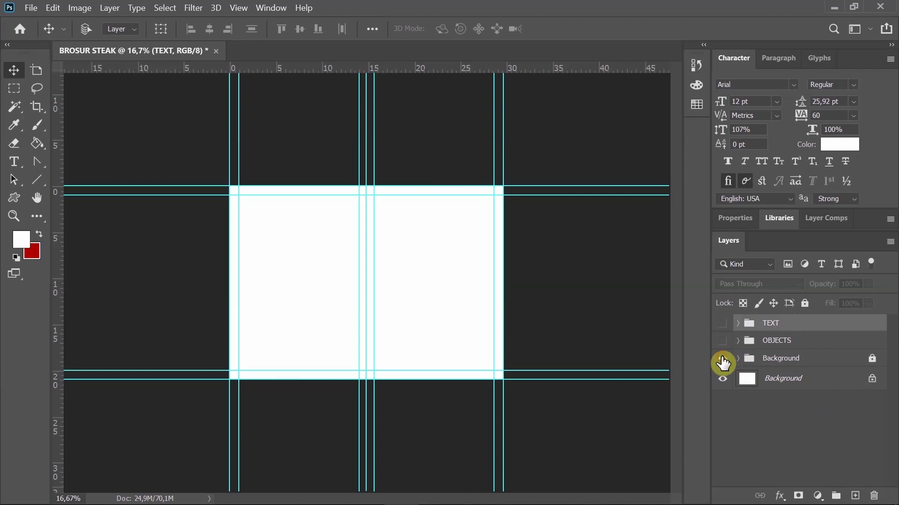
pyautogui.click(723, 360)
pyautogui.click(723, 340)
pyautogui.click(723, 324)
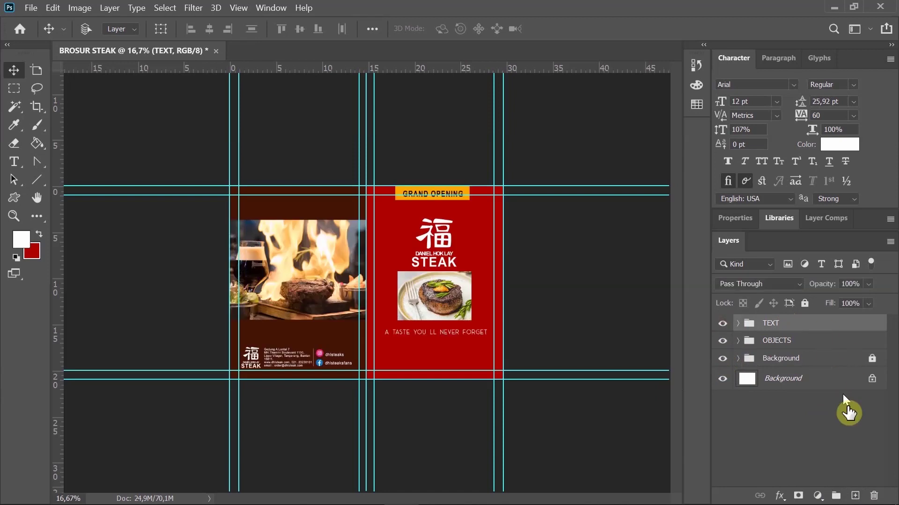
# - Create a layer group named "Background B" above the TEXT group
pyautogui.click(836, 497)
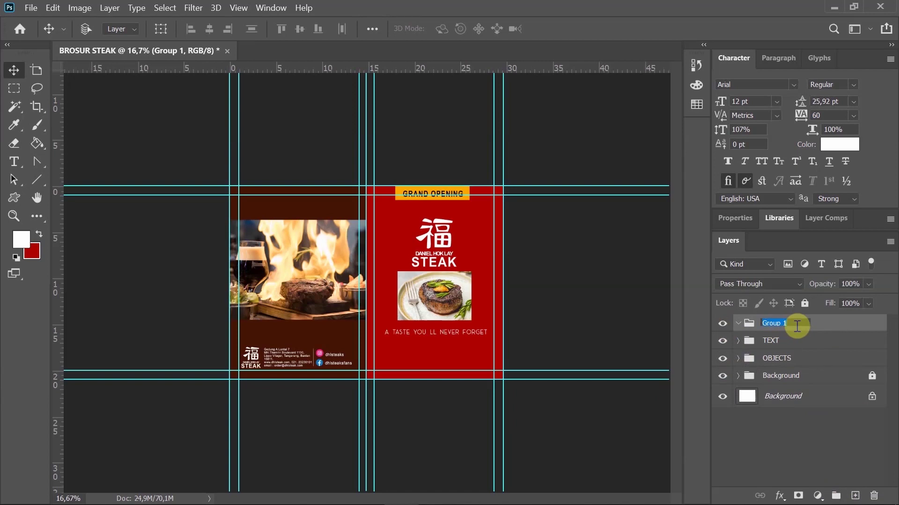
pyautogui.write('ackground B')
pyautogui.press('Return')
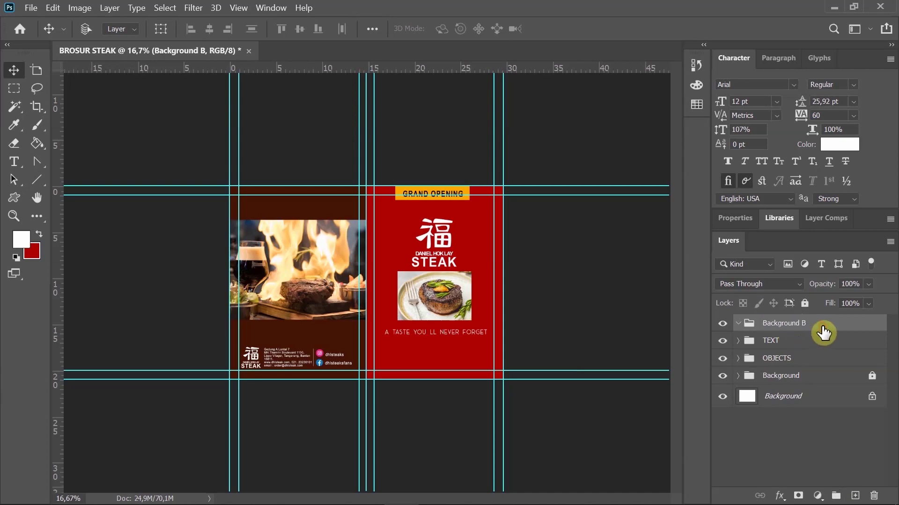
# - Hide the Background, OBJECTS and TEXT groups of the cover side
pyautogui.click(722, 379)
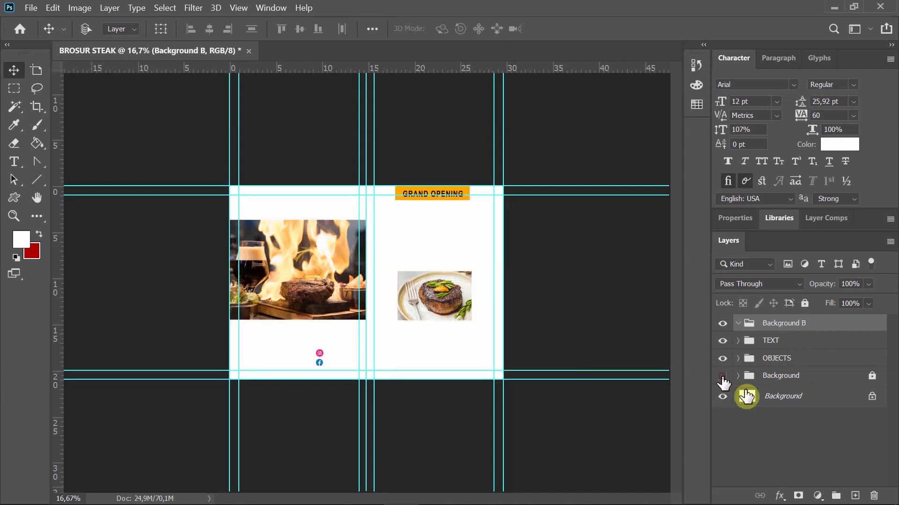
pyautogui.click(721, 359)
pyautogui.click(721, 341)
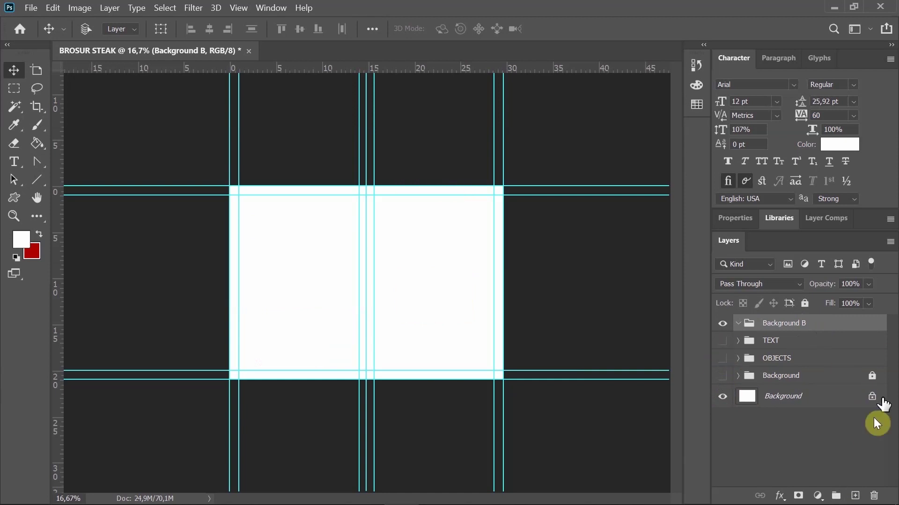
# - Create two layer groups named "OBJECTS B" and "TEXT B" above the Background B group
pyautogui.click(856, 496)
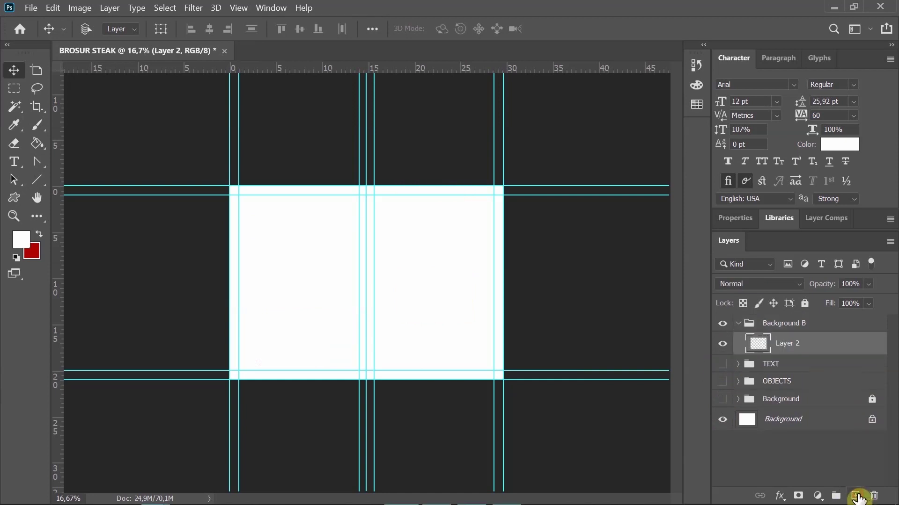
pyautogui.hotkey('ctrl', 'z')
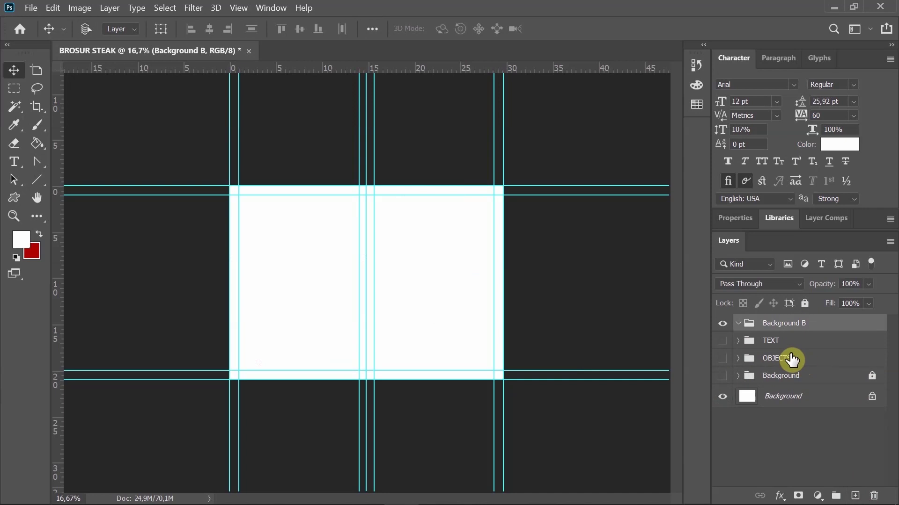
pyautogui.click(836, 496)
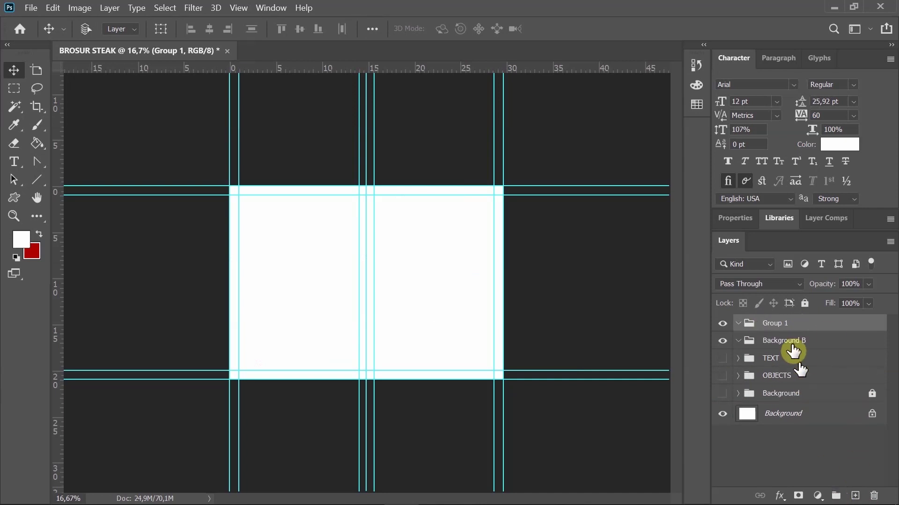
pyautogui.doubleClick(775, 323)
pyautogui.write('O')
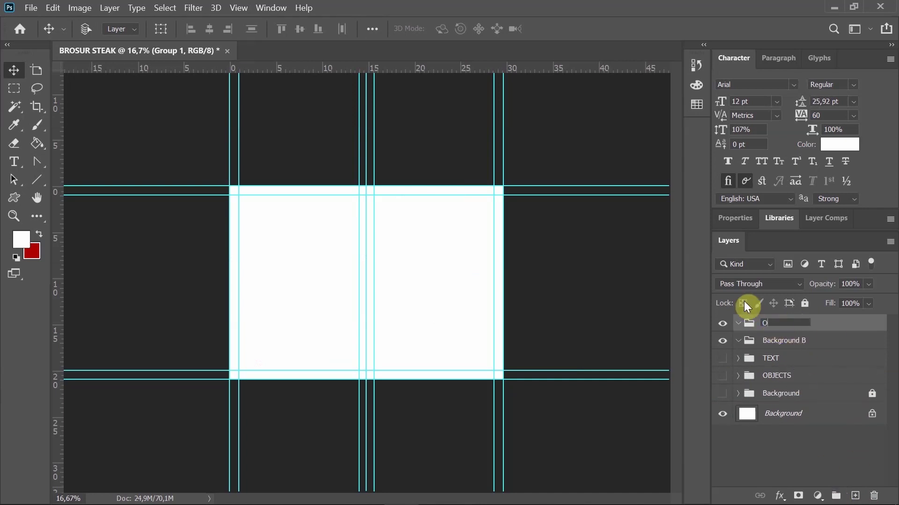
pyautogui.write('BJECTS B')
pyautogui.press('Return')
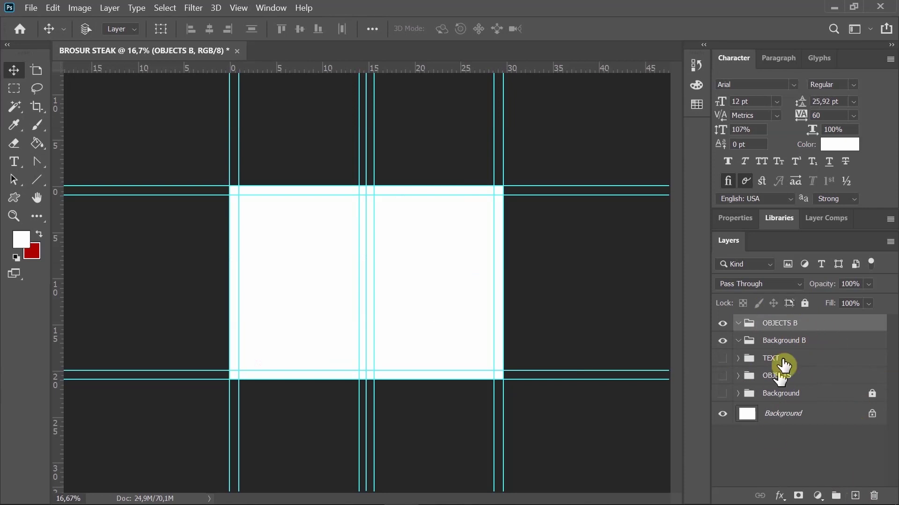
pyautogui.click(835, 496)
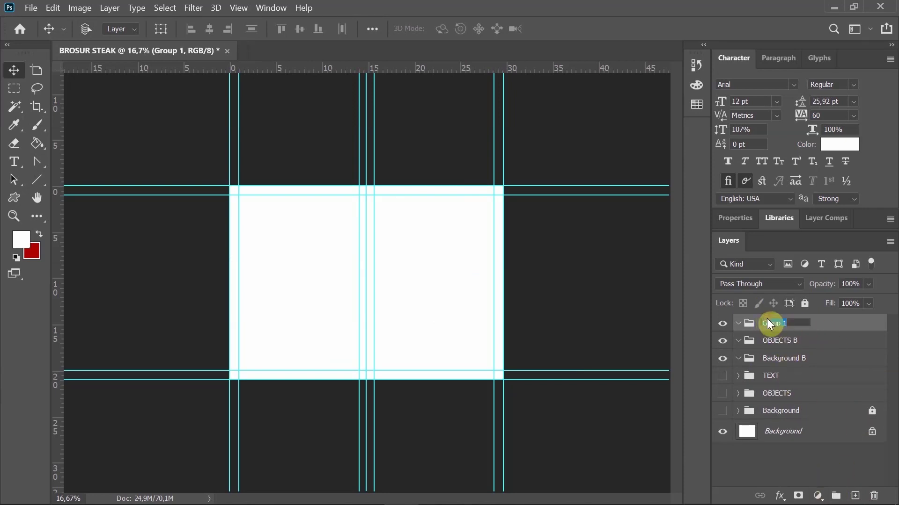
pyautogui.write('TEXT B')
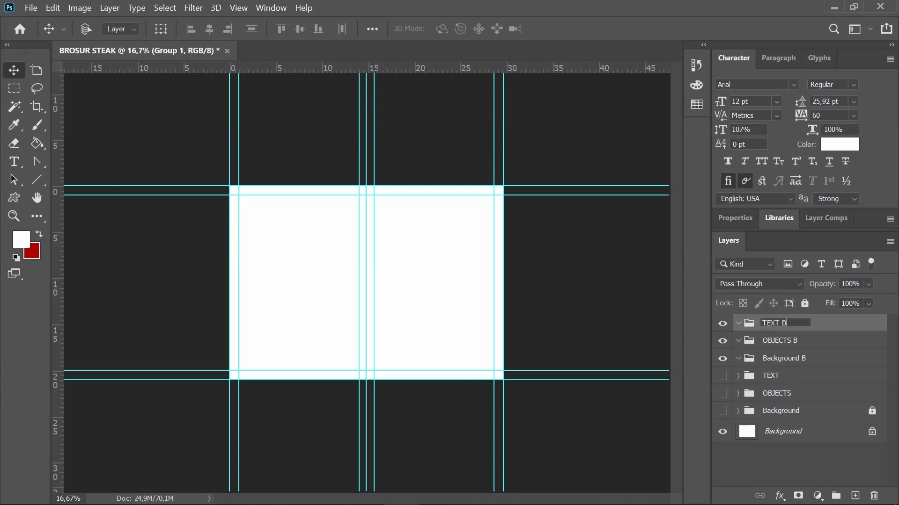
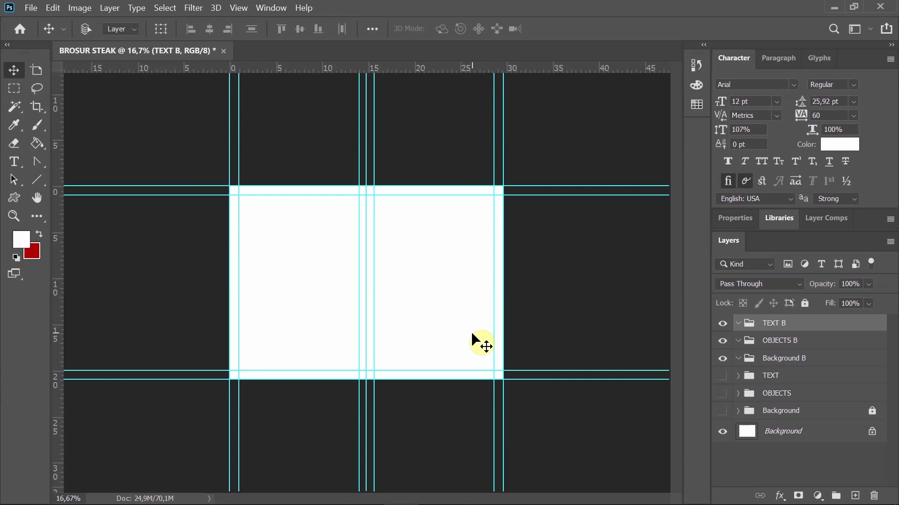
# - Add a layer named "Background" inside the Background B group and fill the whole page with the dark red swatch color
pyautogui.click(791, 360)
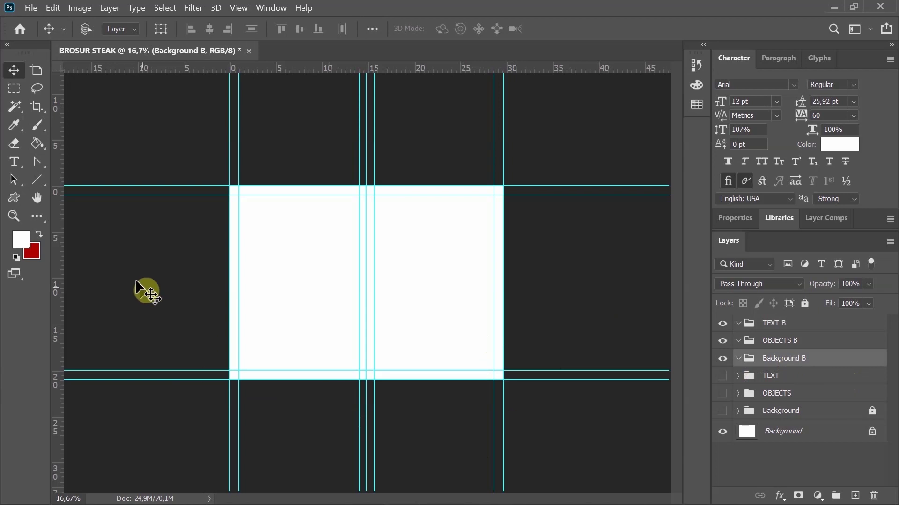
pyautogui.click(42, 236)
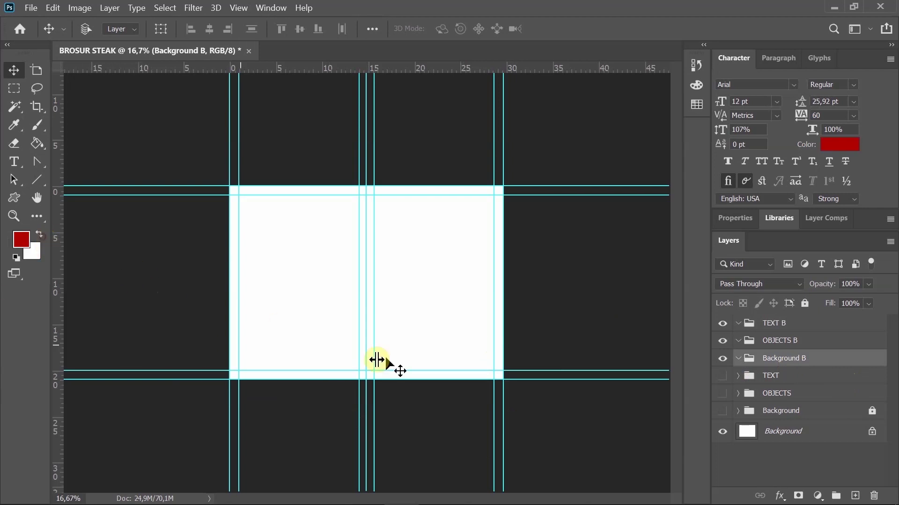
pyautogui.click(37, 144)
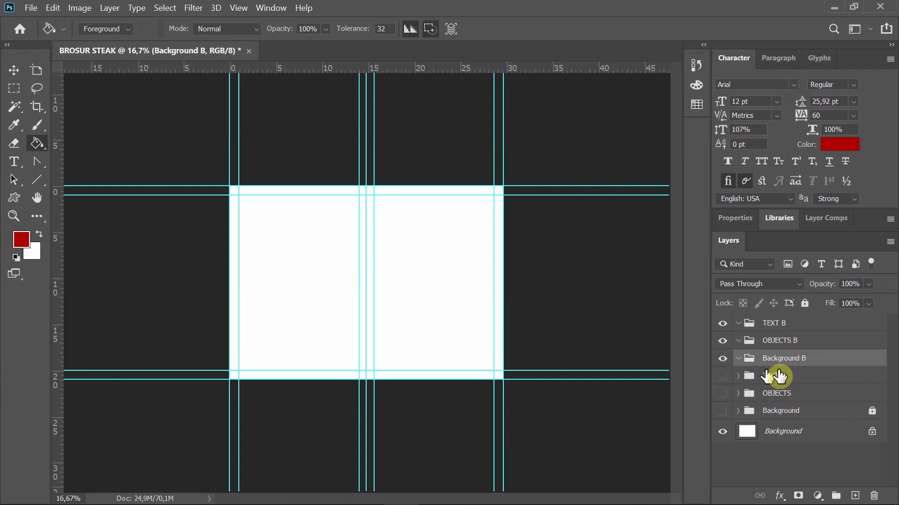
pyautogui.click(855, 496)
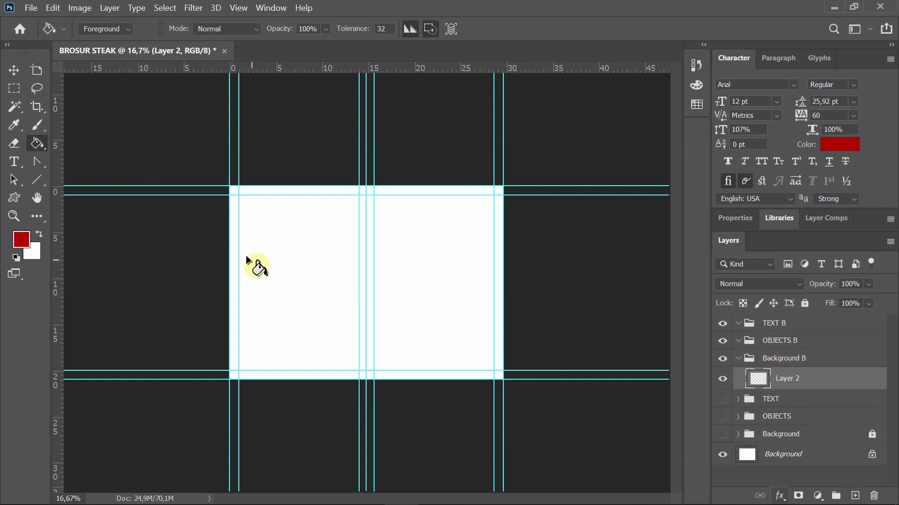
pyautogui.doubleClick(786, 378)
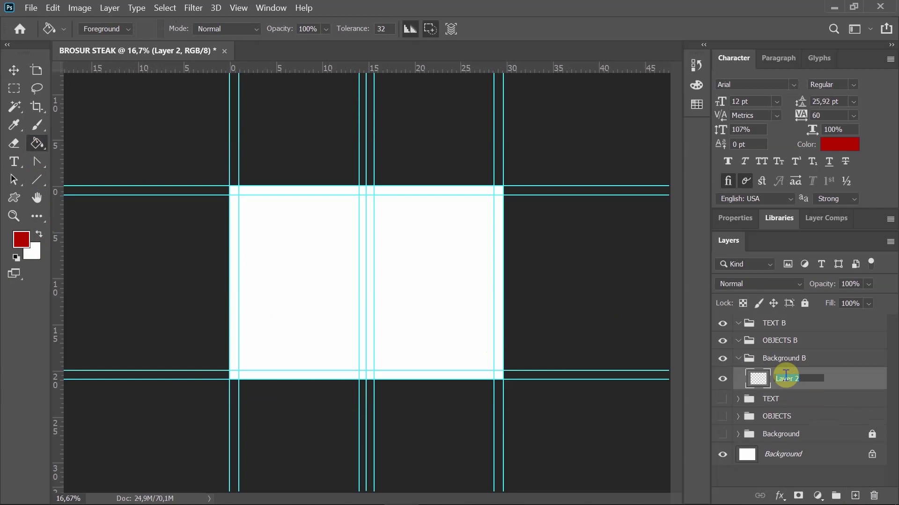
pyautogui.write('Background')
pyautogui.click(842, 385)
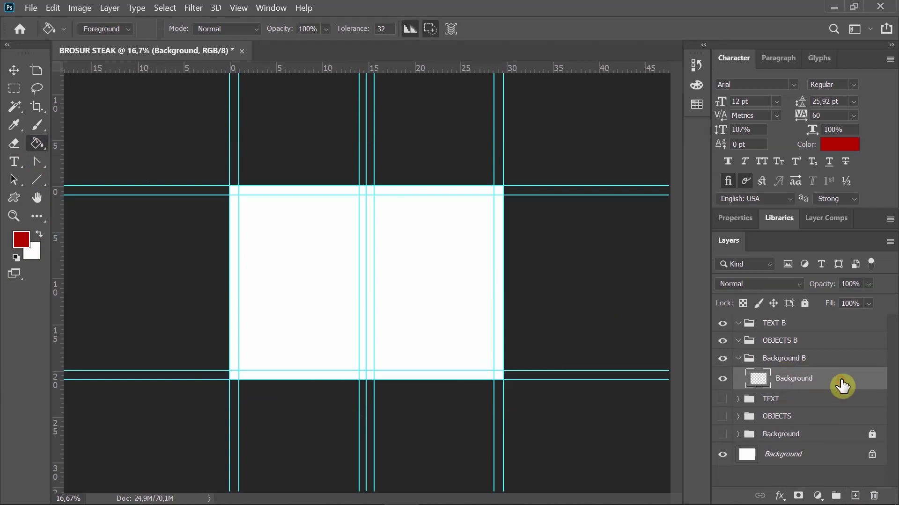
pyautogui.click(305, 232)
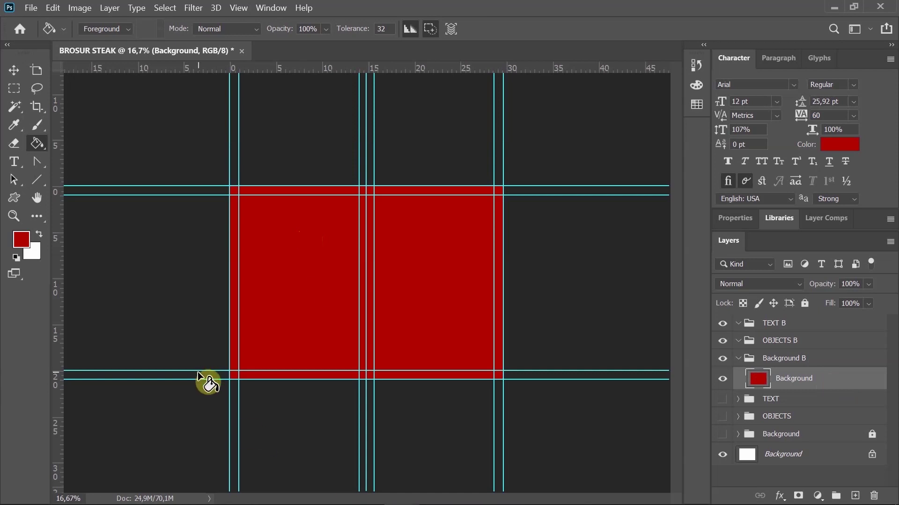
# - Select the right half of the page from the centre guide, and compare the new red layer with the cover side's Background group
pyautogui.click(14, 88)
pyautogui.moveTo(502, 380); pyautogui.dragTo(365, 140)
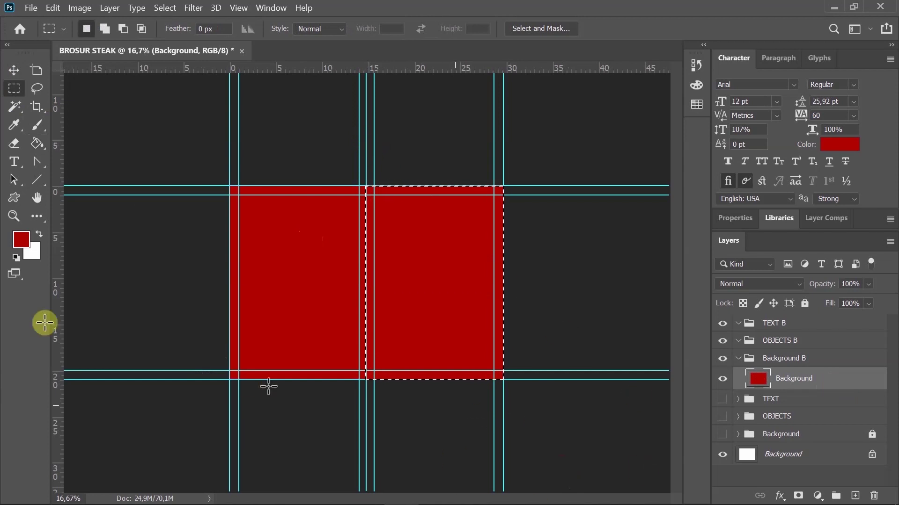
pyautogui.click(722, 378)
pyautogui.click(722, 435)
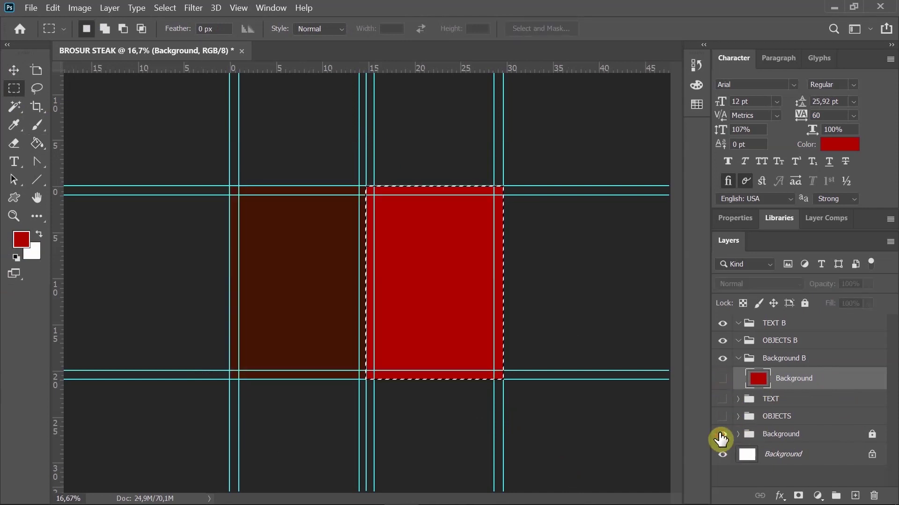
pyautogui.click(721, 436)
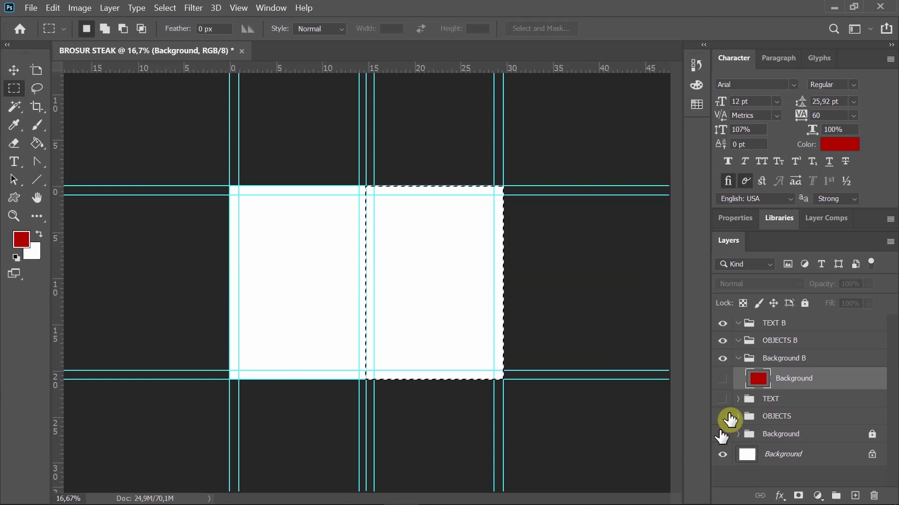
pyautogui.click(723, 379)
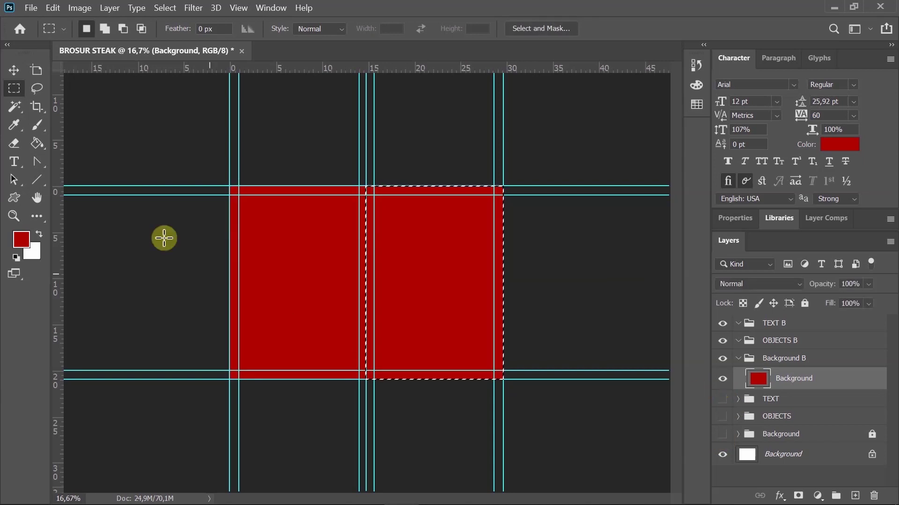
# - Fill the selected right half of the new Background layer with bright magenta and deselect it
pyautogui.click(21, 240)
pyautogui.click(19, 240)
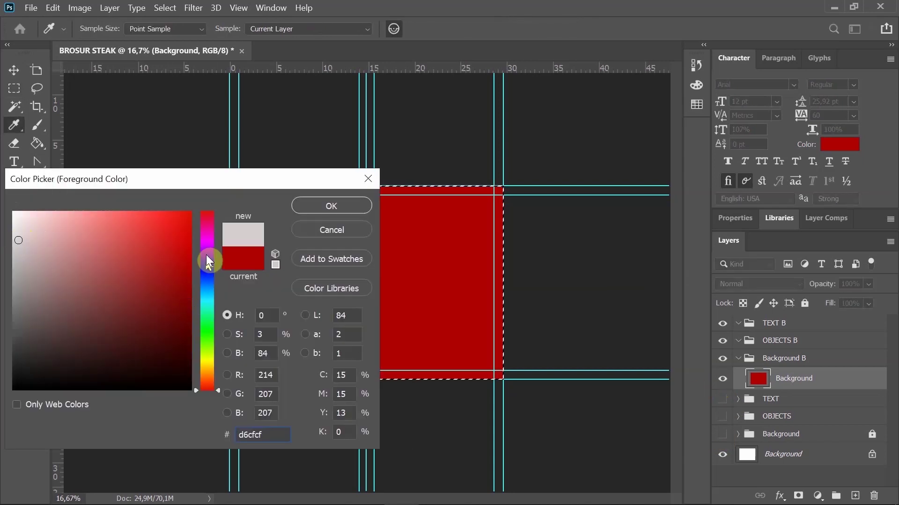
pyautogui.click(205, 243)
pyautogui.click(177, 212)
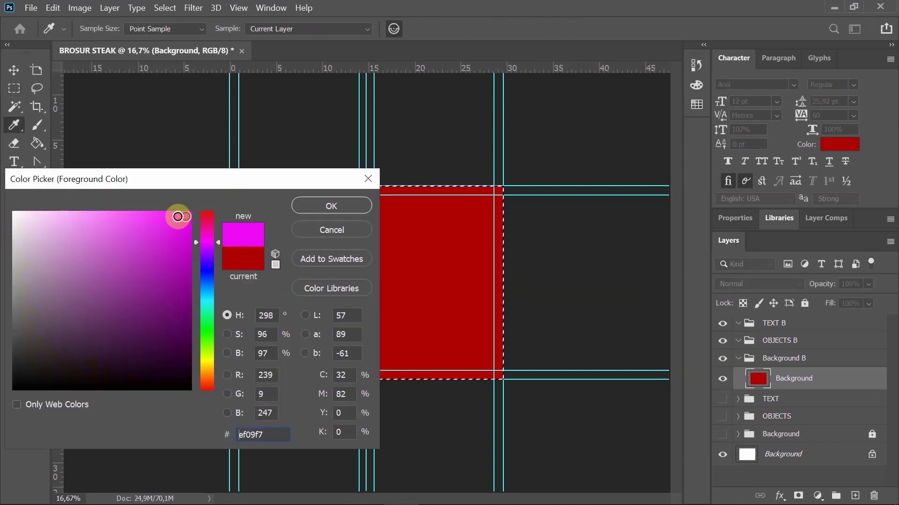
pyautogui.click(322, 209)
pyautogui.press('m')
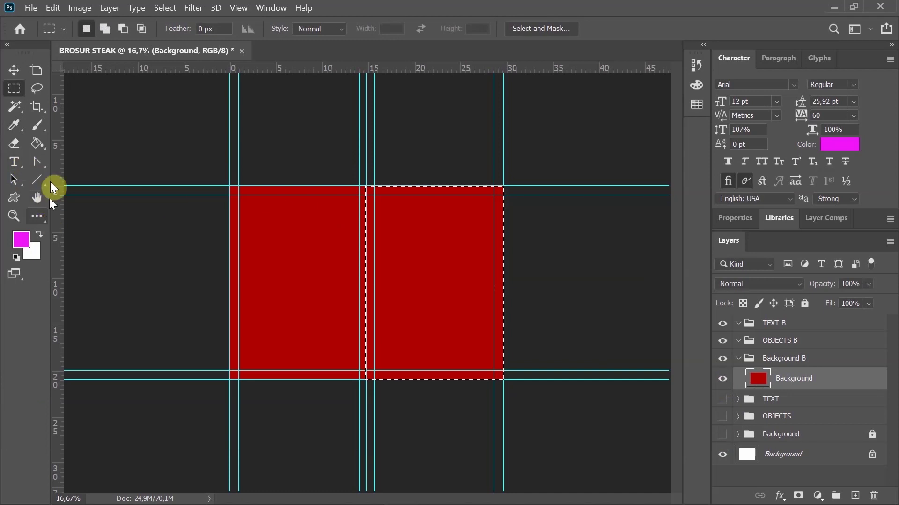
pyautogui.click(38, 144)
pyautogui.click(456, 284)
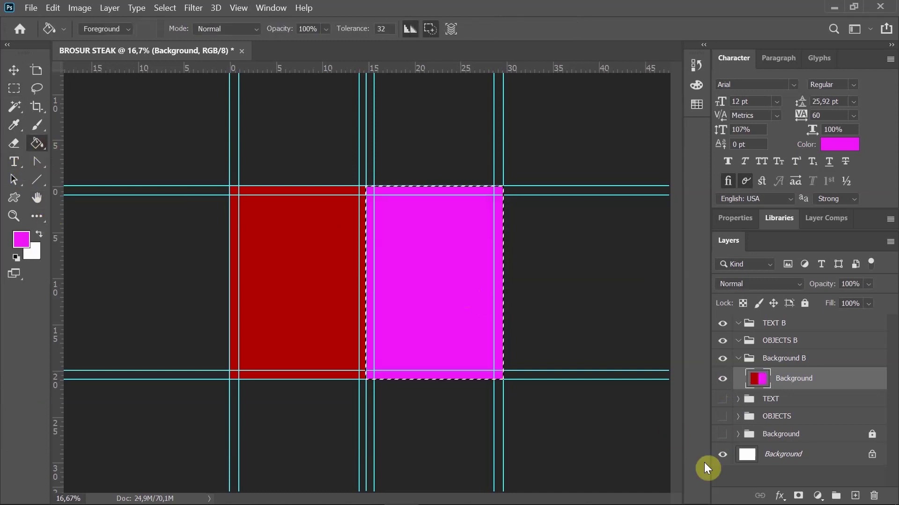
pyautogui.hotkey('ctrl', 'd')
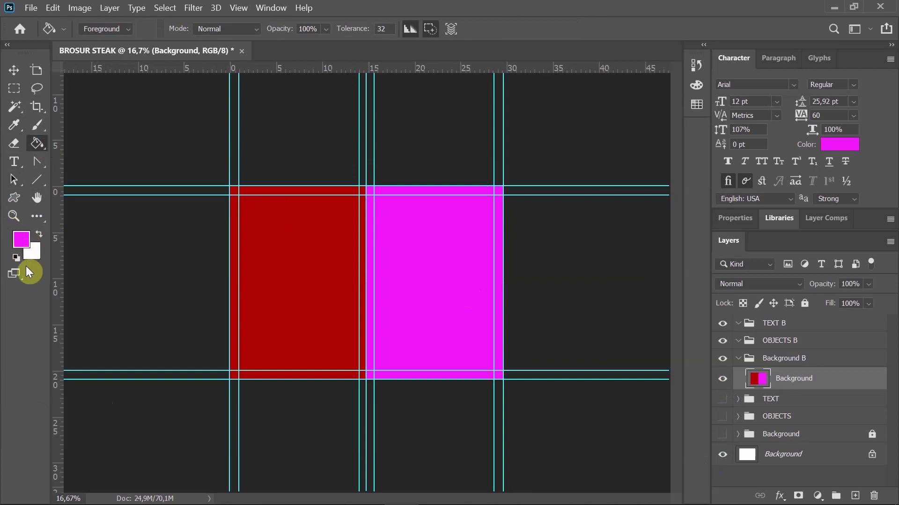
# - Open the foreground color for editing
pyautogui.click(21, 245)
pyautogui.click(21, 238)
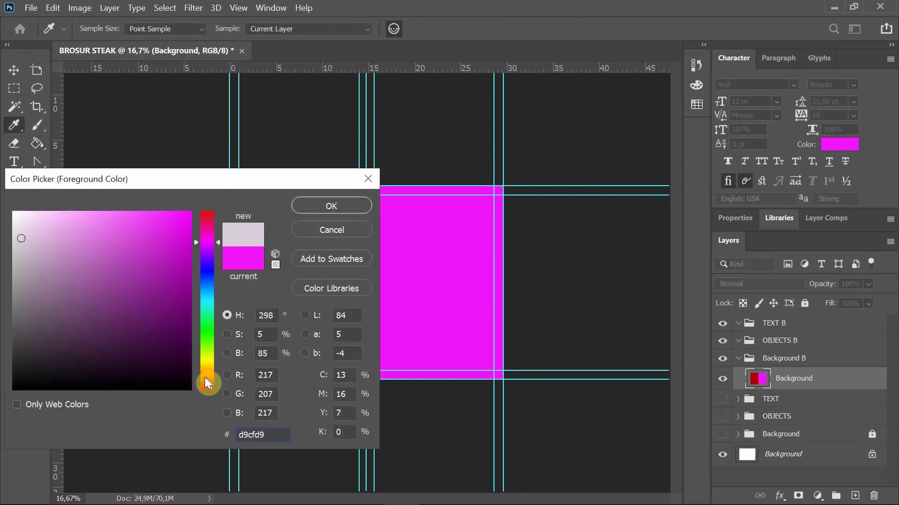
# - Set the foreground colour to tan #dcc28b and fill the magenta half of the Background layer with it
pyautogui.moveTo(204, 378); pyautogui.dragTo(204, 370)
pyautogui.moveTo(126, 315)
pyautogui.mouseDown()
pyautogui.moveTo(104, 290)
pyautogui.moveTo(98, 241)
pyautogui.moveTo(80, 240)
pyautogui.moveTo(80, 253)
pyautogui.moveTo(80, 235)
pyautogui.mouseUp()
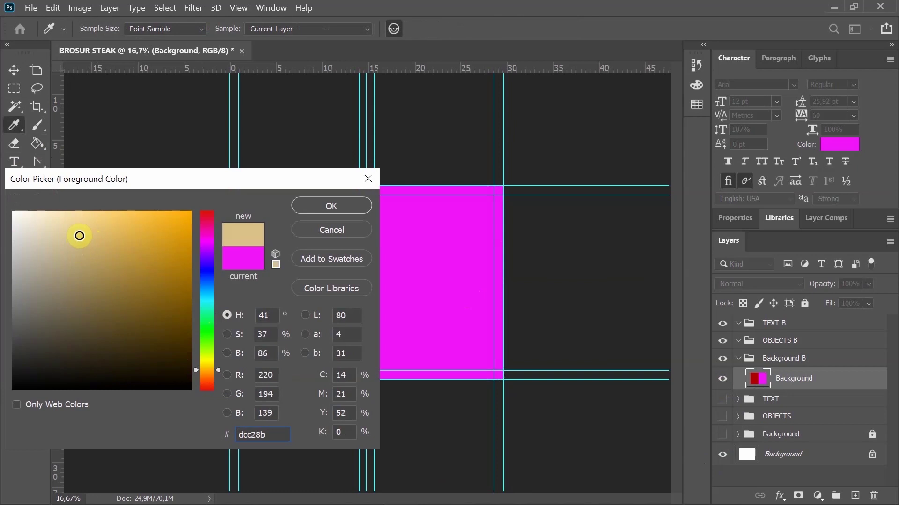
pyautogui.click(328, 206)
pyautogui.press('g')
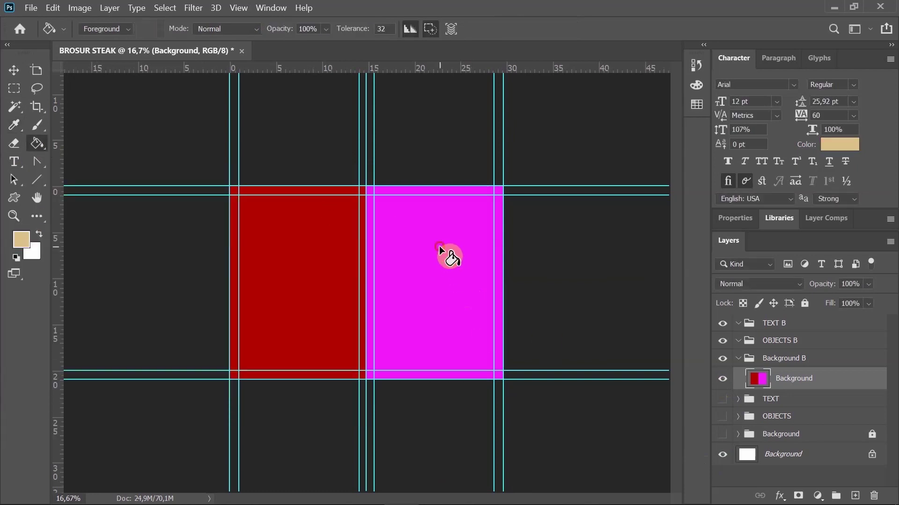
pyautogui.click(439, 248)
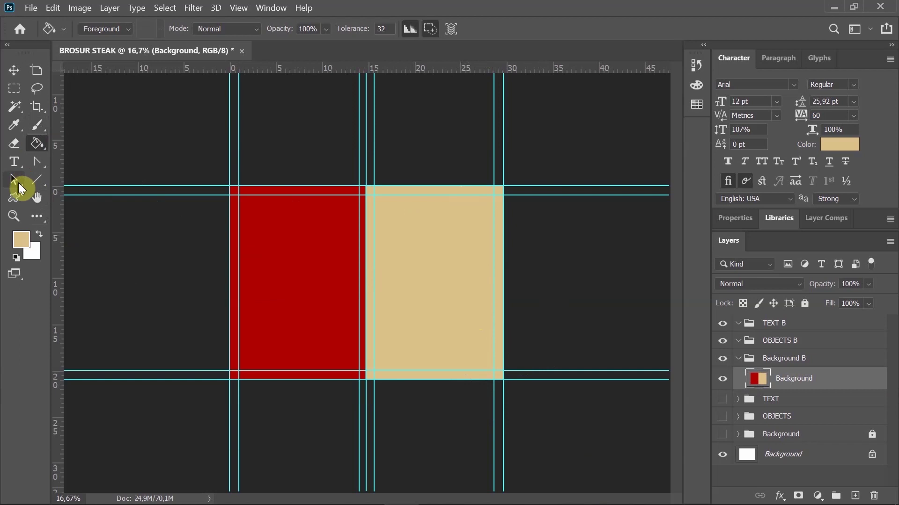
# - Place the steak plate photo amirali-mirhashemian-Z7pZjhAAj8Y-unsplash as an embedded image in the brochure
pyautogui.click(39, 201)
pyautogui.click(31, 8)
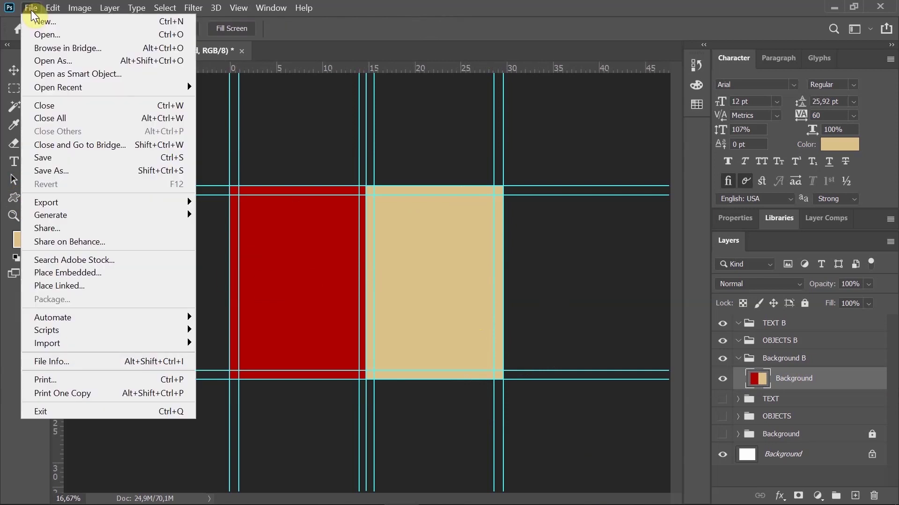
pyautogui.click(65, 272)
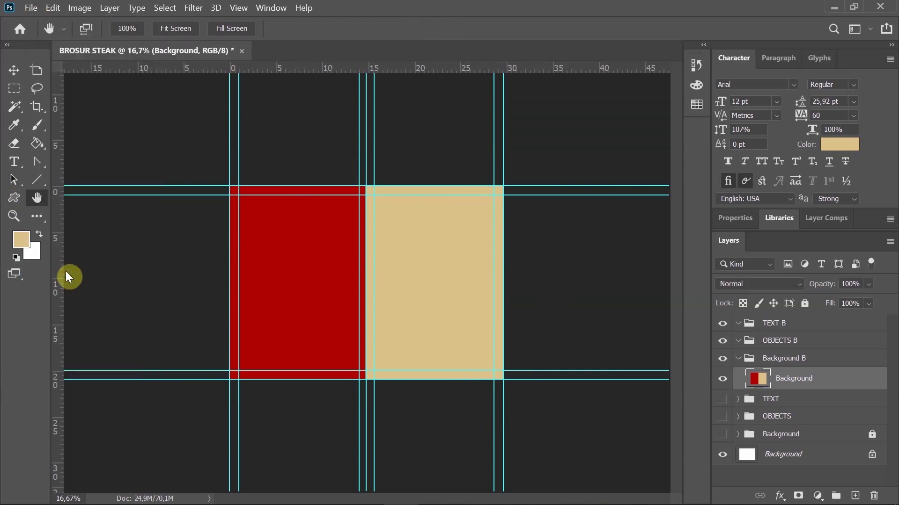
pyautogui.click(276, 179)
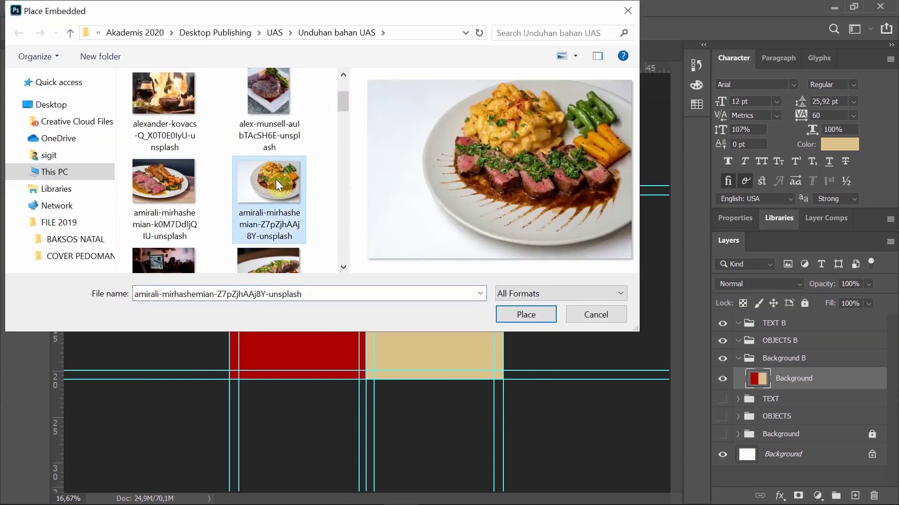
pyautogui.click(526, 315)
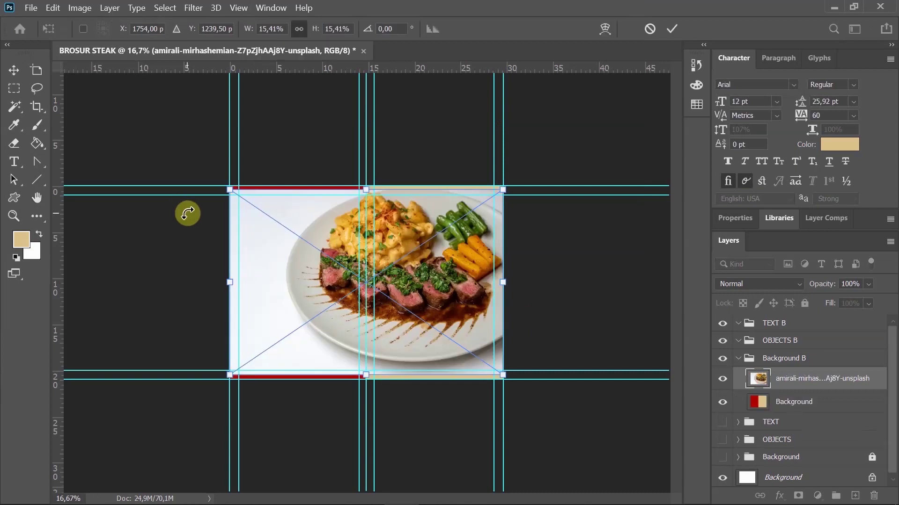
# - Scale the placed steak photo to about 8.29% and position it over the upper part of the red half
pyautogui.moveTo(438, 287); pyautogui.dragTo(318, 301)
pyautogui.moveTo(85, 392); pyautogui.dragTo(219, 304)
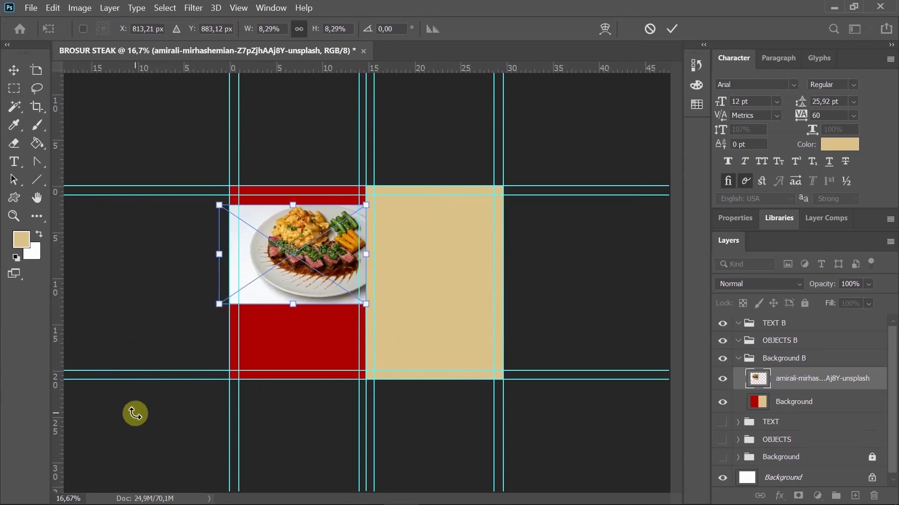
pyautogui.press('Return')
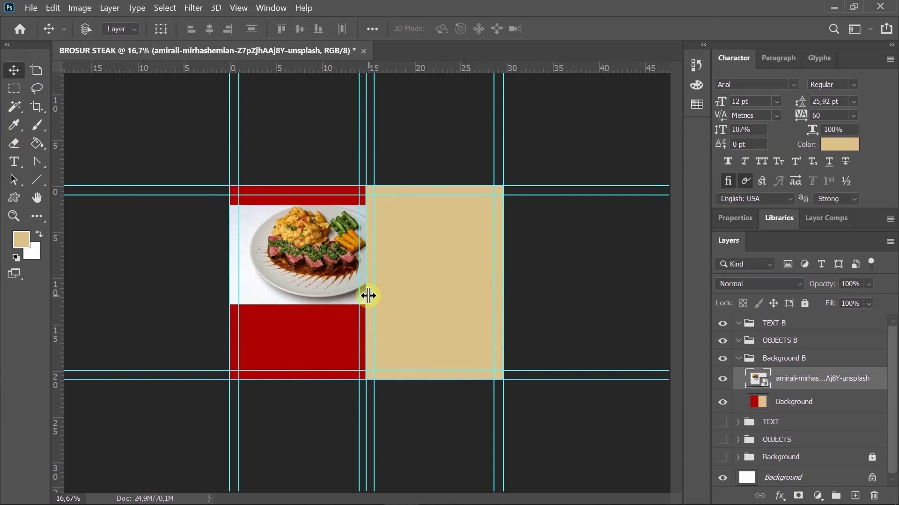
# - Lasso loosely around the plate, copy the selection to a new layer and hide the original placed photo
pyautogui.click(37, 88)
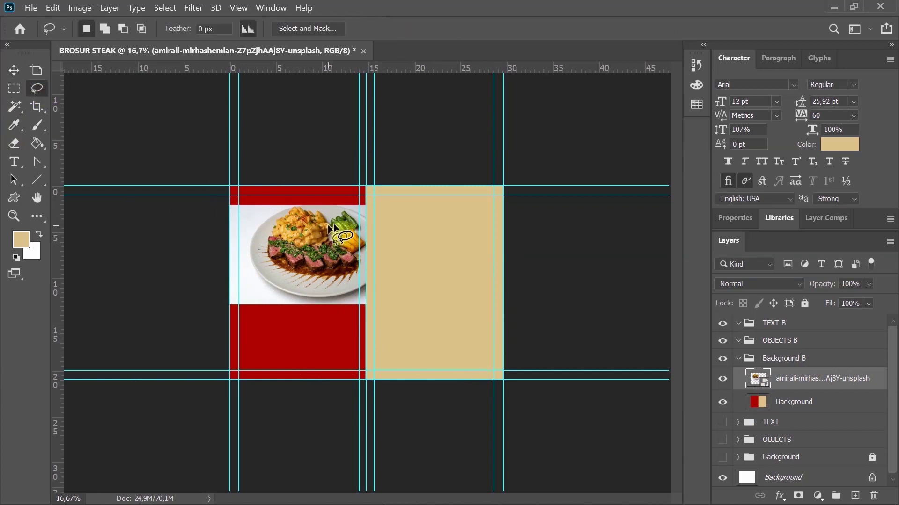
pyautogui.moveTo(288, 202); pyautogui.dragTo(278, 207)
pyautogui.moveTo(258, 298)
pyautogui.mouseDown()
pyautogui.moveTo(284, 314)
pyautogui.moveTo(369, 318)
pyautogui.moveTo(393, 284)
pyautogui.moveTo(380, 225)
pyautogui.mouseUp()
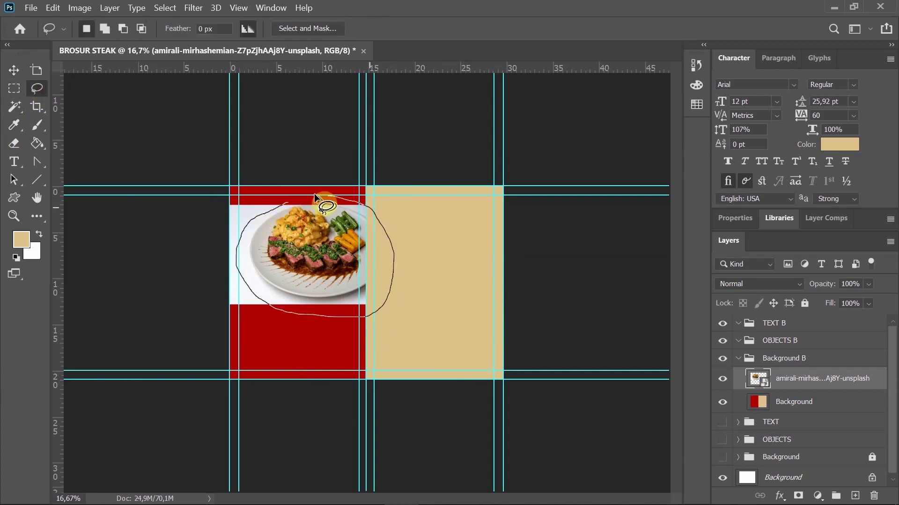
pyautogui.moveTo(314, 193); pyautogui.dragTo(285, 207)
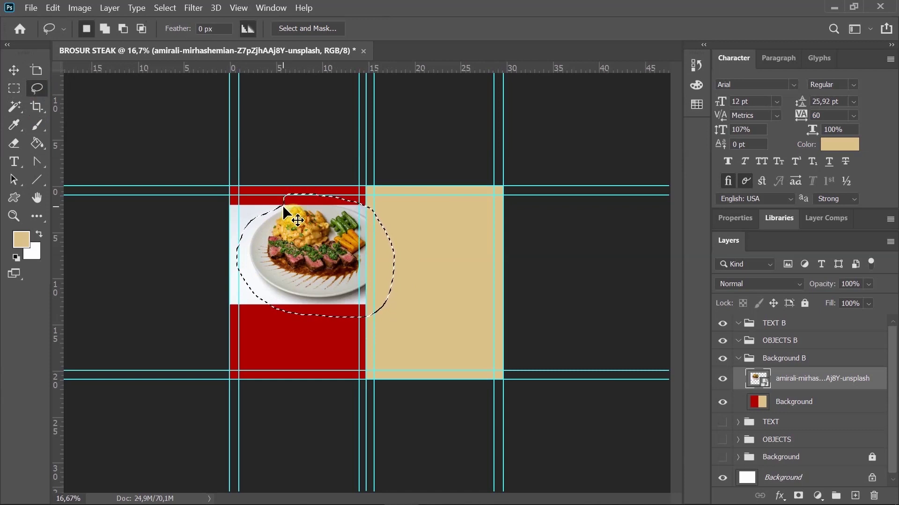
pyautogui.hotkey('ctrl', 'j')
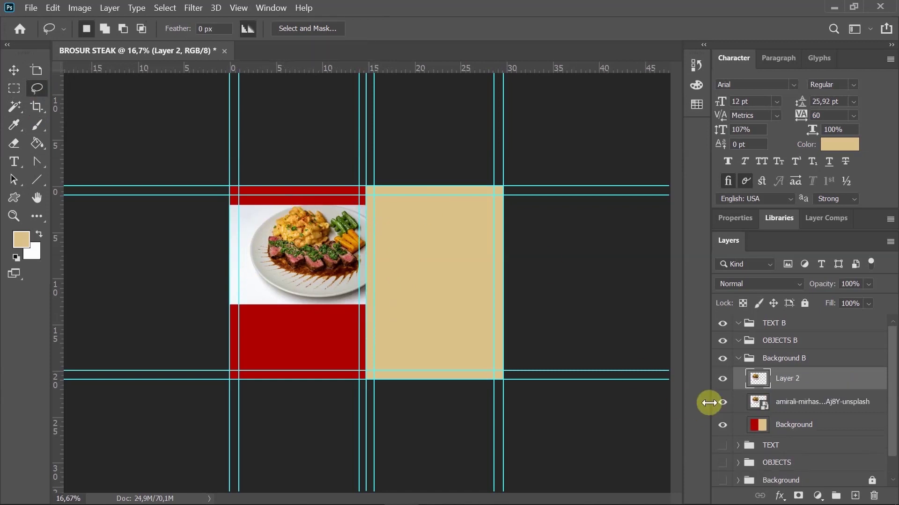
pyautogui.click(723, 404)
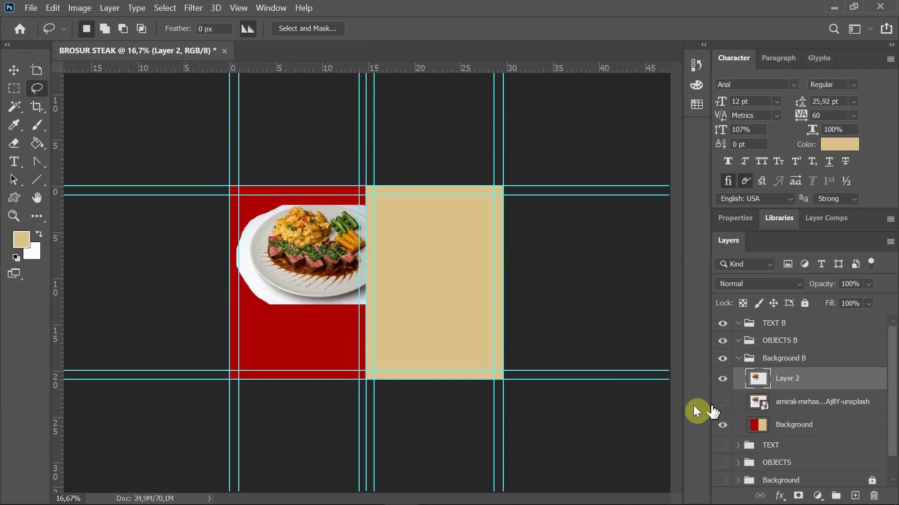
# - Erase the white background below the plate and along its lower-left edge on Layer 2
pyautogui.click(36, 205)
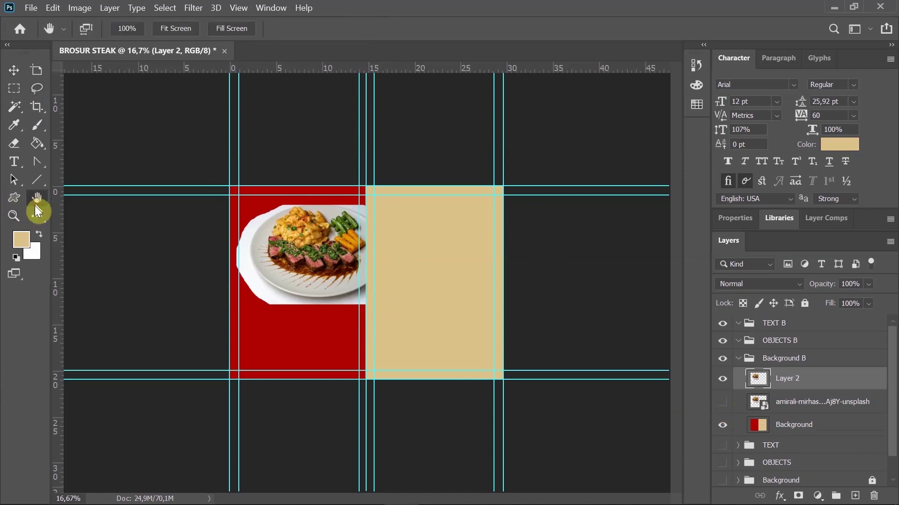
pyautogui.click(14, 217)
pyautogui.moveTo(266, 271); pyautogui.dragTo(291, 291)
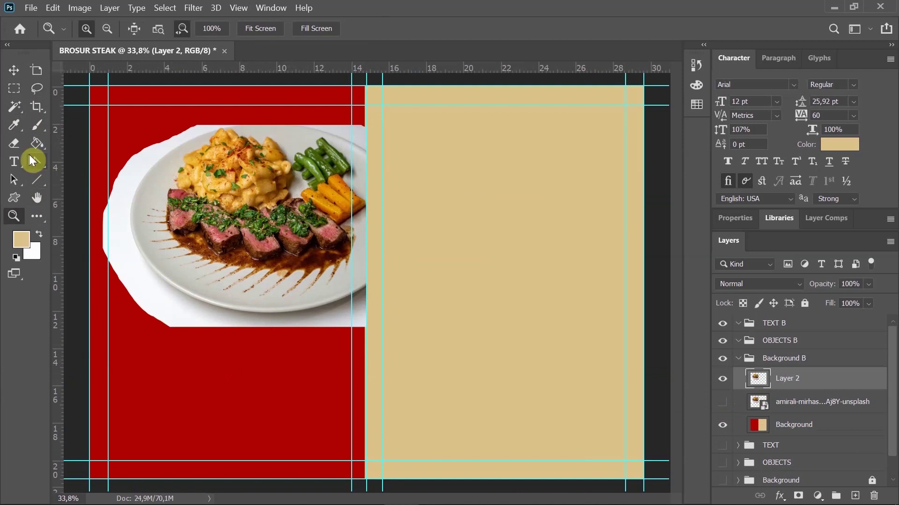
pyautogui.click(13, 143)
pyautogui.moveTo(180, 322)
pyautogui.mouseDown()
pyautogui.moveTo(133, 287)
pyautogui.moveTo(183, 335)
pyautogui.moveTo(134, 305)
pyautogui.moveTo(141, 311)
pyautogui.moveTo(213, 338)
pyautogui.mouseUp()
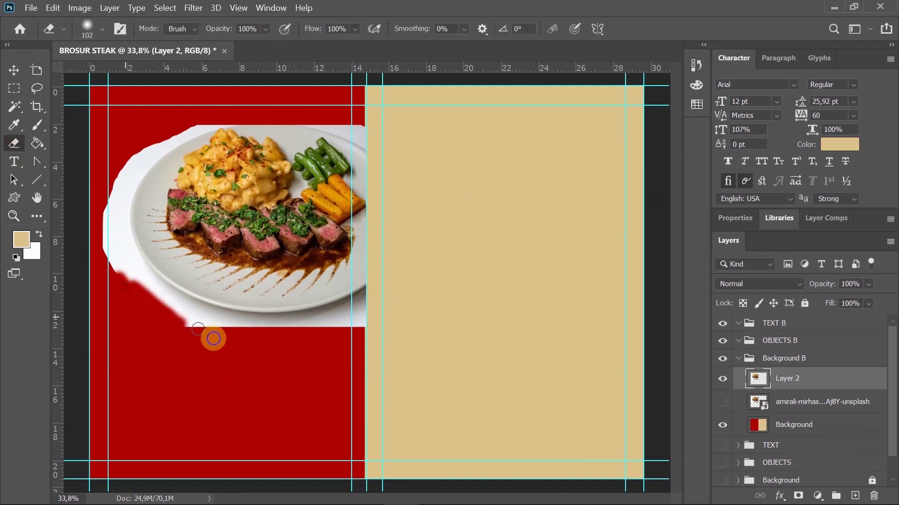
pyautogui.moveTo(346, 335)
pyautogui.mouseDown()
pyautogui.moveTo(331, 313)
pyautogui.moveTo(157, 323)
pyautogui.mouseUp()
# - Set the eraser size to 180 px and erase the remaining white around the plate's rim, undoing the last stroke
pyautogui.click(102, 29)
pyautogui.moveTo(131, 74); pyautogui.dragTo(142, 74)
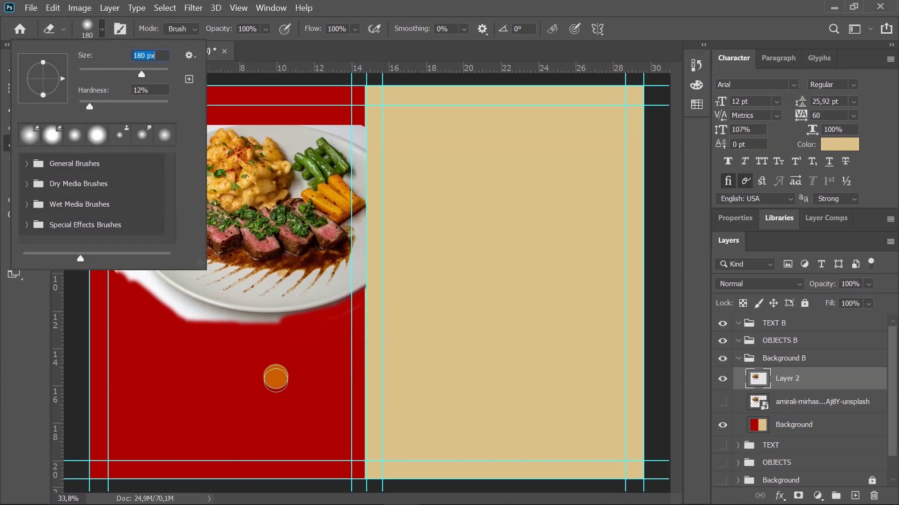
pyautogui.moveTo(277, 332)
pyautogui.mouseDown()
pyautogui.moveTo(166, 303)
pyautogui.moveTo(118, 230)
pyautogui.mouseUp()
pyautogui.moveTo(161, 297)
pyautogui.mouseDown()
pyautogui.moveTo(119, 247)
pyautogui.moveTo(113, 176)
pyautogui.moveTo(117, 202)
pyautogui.moveTo(170, 135)
pyautogui.moveTo(232, 108)
pyautogui.moveTo(154, 141)
pyautogui.moveTo(117, 205)
pyautogui.moveTo(130, 258)
pyautogui.mouseUp()
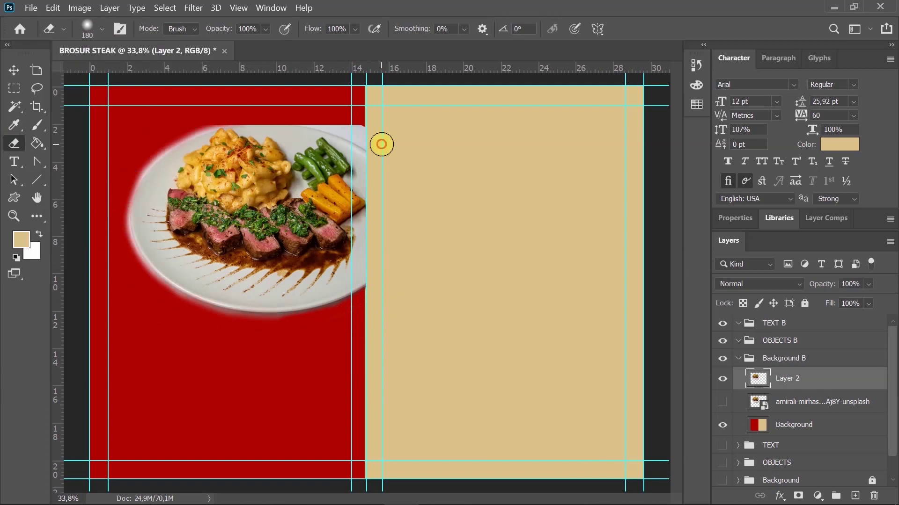
pyautogui.moveTo(381, 144); pyautogui.dragTo(299, 113)
pyautogui.moveTo(354, 127); pyautogui.dragTo(206, 119)
pyautogui.hotkey('ctrl', 'z')
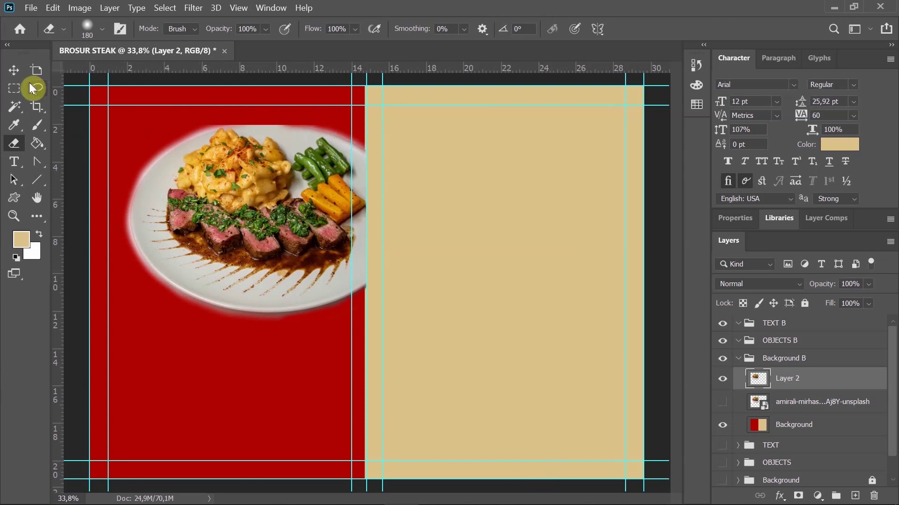
# - Flip the plate layer horizontally and move it so its cut-off side meets the red half's left edge
pyautogui.click(14, 70)
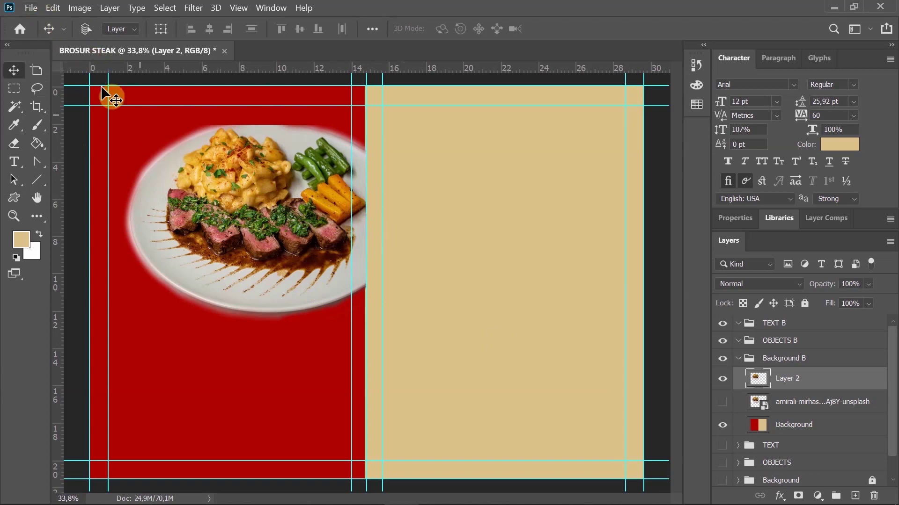
pyautogui.click(53, 9)
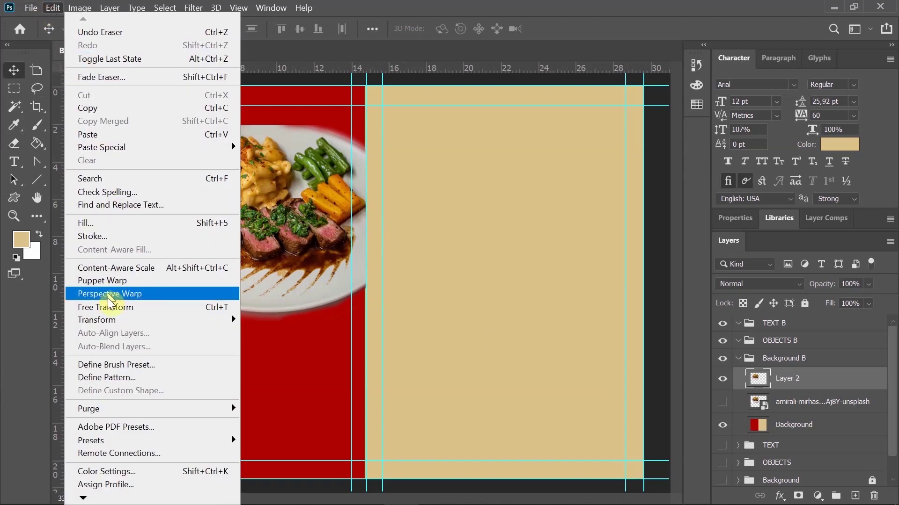
pyautogui.moveTo(211, 323)
pyautogui.click(268, 307)
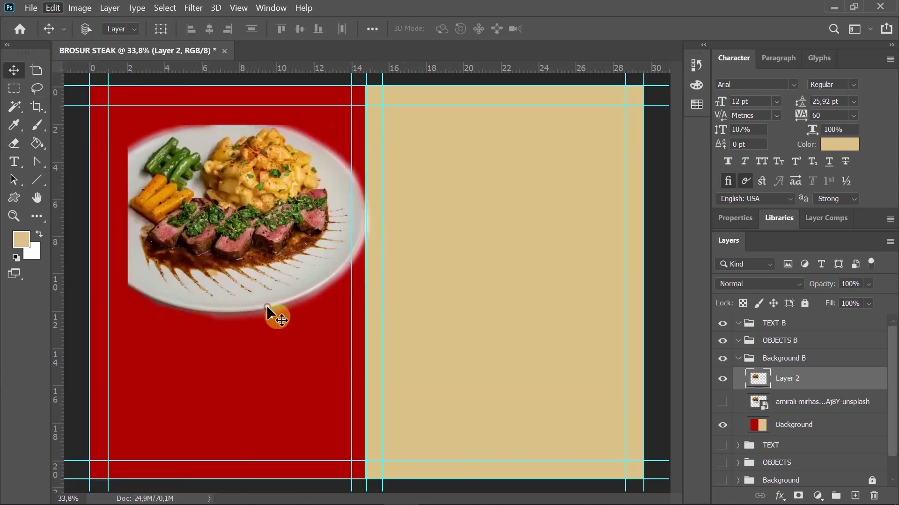
pyautogui.moveTo(295, 268); pyautogui.dragTo(256, 266)
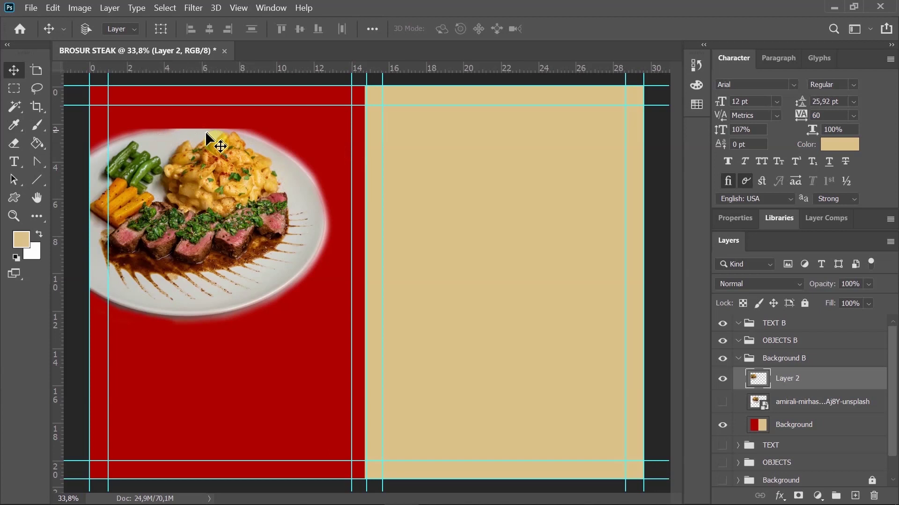
# - Erase the plate's flat upper rim, then enlarge the plate to about 145% and shift it partly off the page's left edge
pyautogui.click(14, 144)
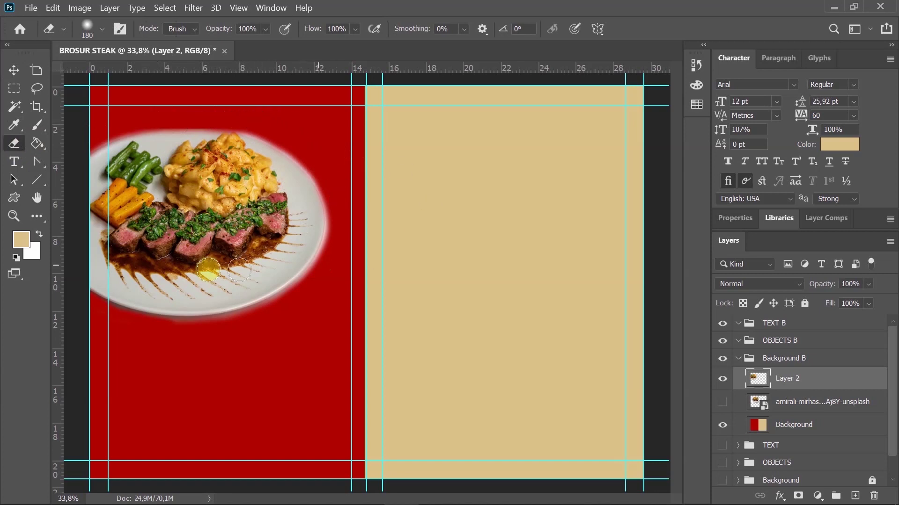
pyautogui.click(20, 74)
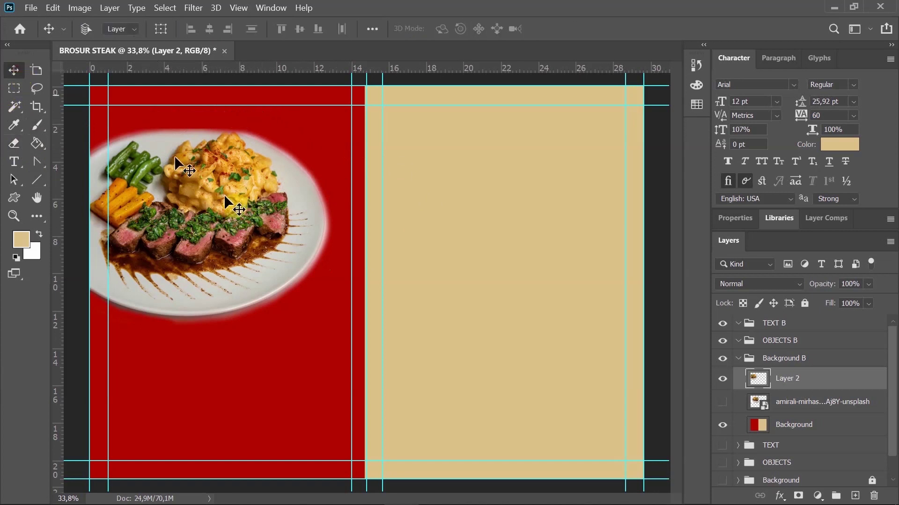
pyautogui.hotkey('ctrl', 't')
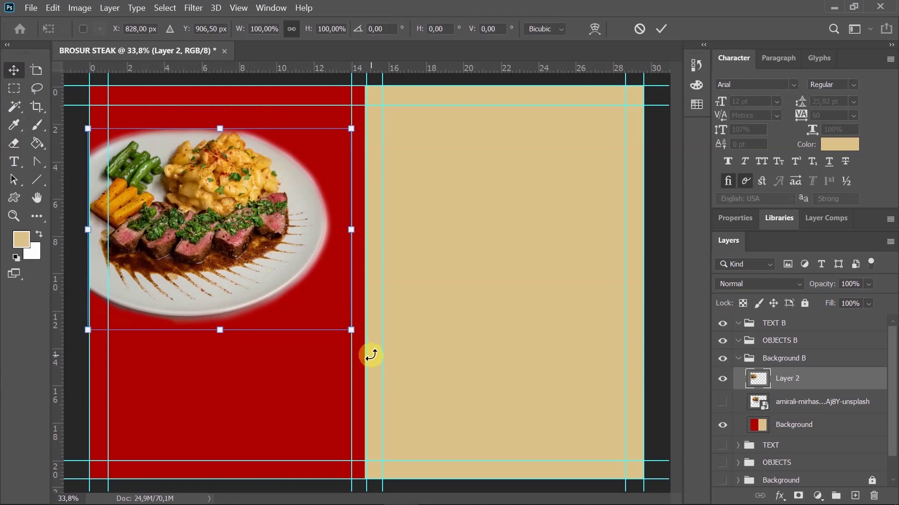
pyautogui.moveTo(352, 334); pyautogui.dragTo(234, 276)
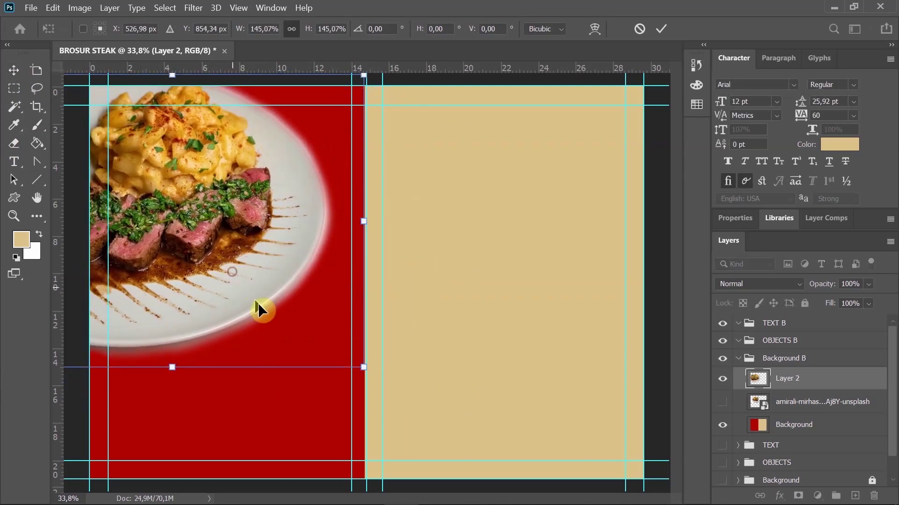
pyautogui.moveTo(257, 304); pyautogui.dragTo(217, 335)
pyautogui.click(10, 69)
pyautogui.moveTo(196, 220)
pyautogui.mouseDown()
pyautogui.moveTo(195, 239)
pyautogui.moveTo(187, 228)
pyautogui.mouseUp()
# - Rotate the plate layer to about -19.32° and reposition it slightly to the right against the page's left edge
pyautogui.hotkey('ctrl', 't')
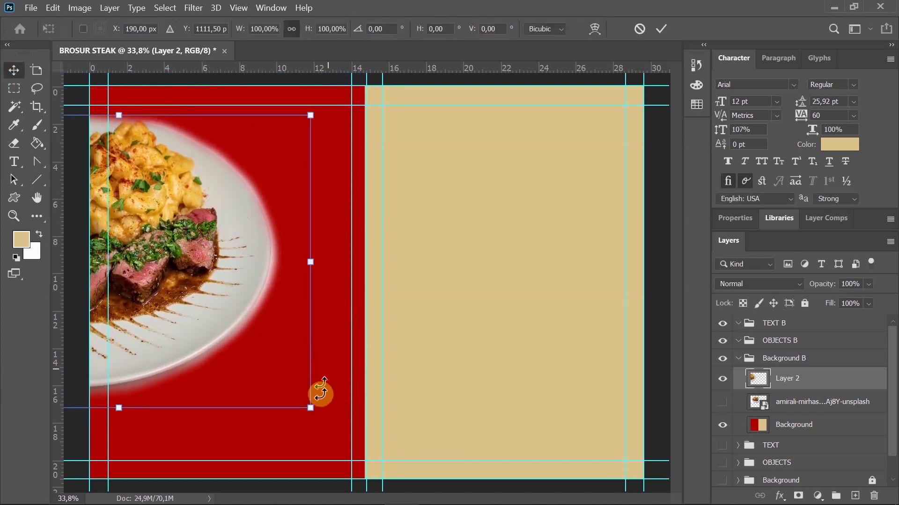
pyautogui.moveTo(324, 417); pyautogui.dragTo(360, 355)
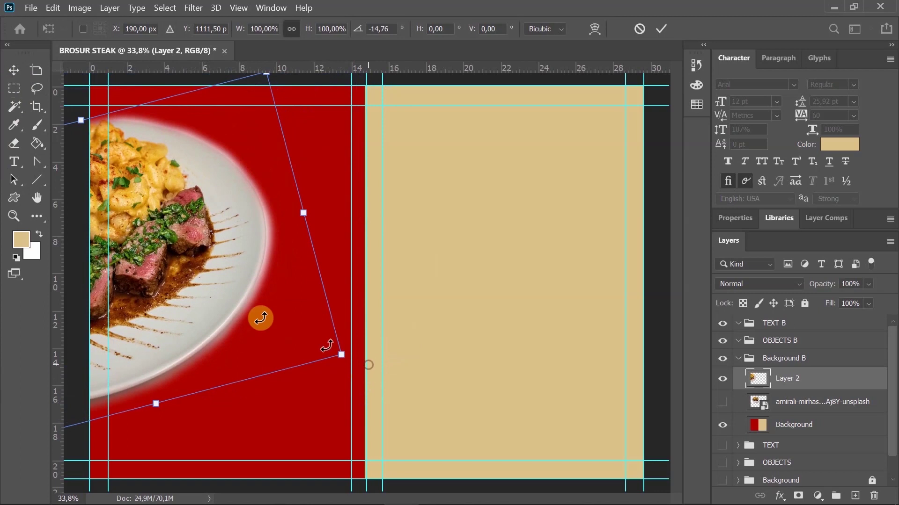
pyautogui.moveTo(242, 315); pyautogui.dragTo(259, 299)
pyautogui.moveTo(383, 363); pyautogui.dragTo(405, 347)
pyautogui.hotkey('ctrl', 'z')
pyautogui.moveTo(350, 369); pyautogui.dragTo(373, 355)
pyautogui.moveTo(246, 274); pyautogui.dragTo(259, 279)
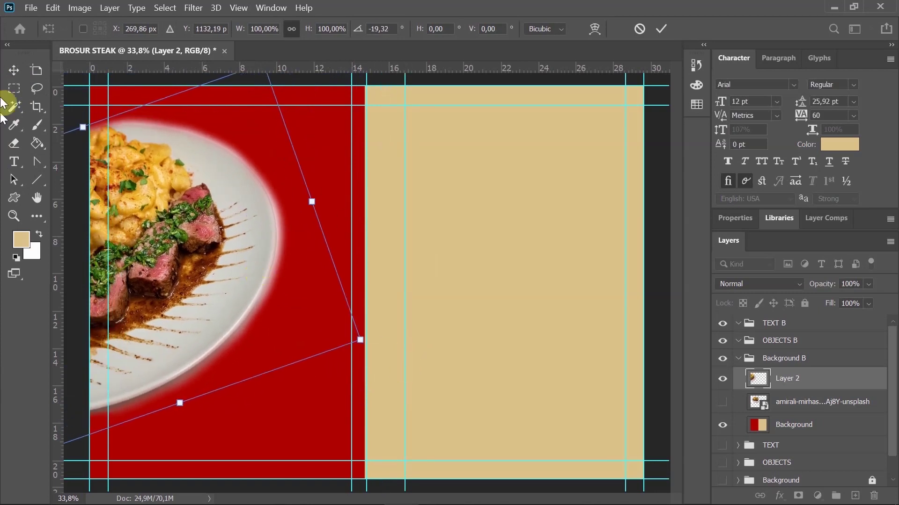
pyautogui.click(14, 73)
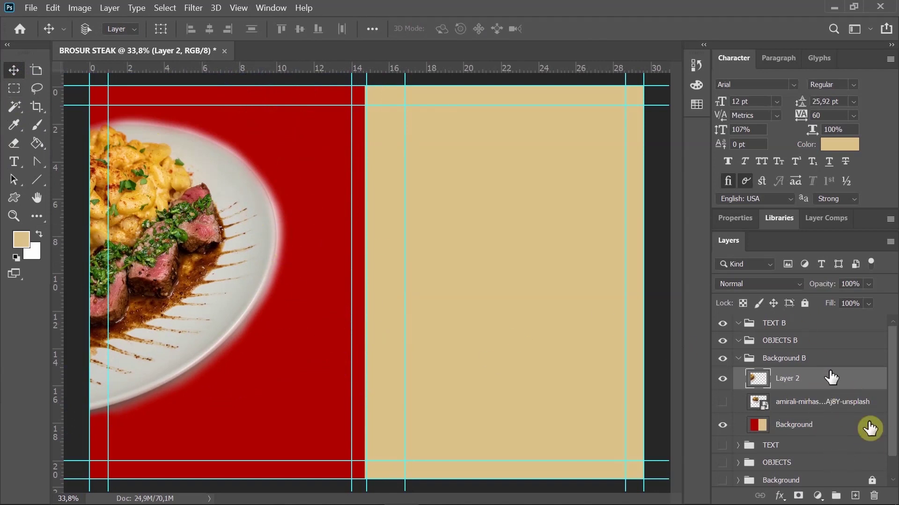
# - Hide Layer 2 and the red-and-tan Background layer in the Background B group, and show the OBJECTS group
pyautogui.scroll(-1, 788, 419)
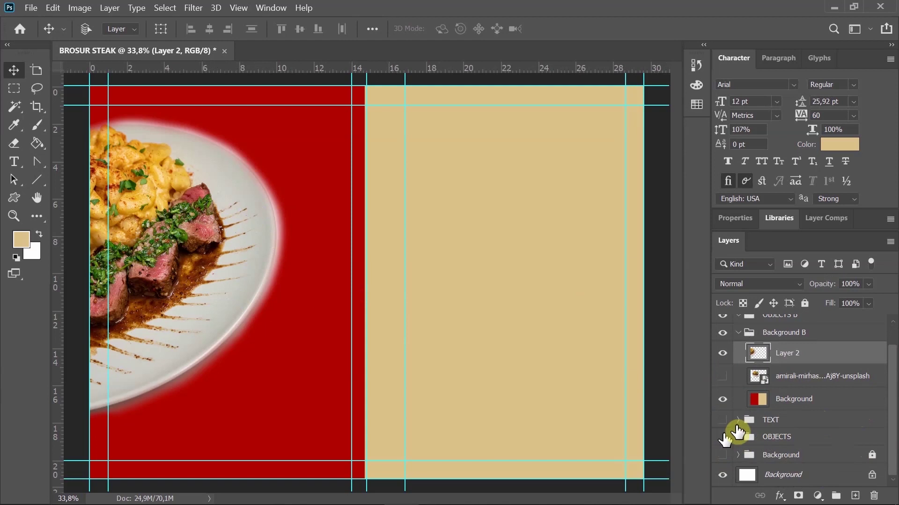
pyautogui.moveTo(727, 361); pyautogui.dragTo(728, 454)
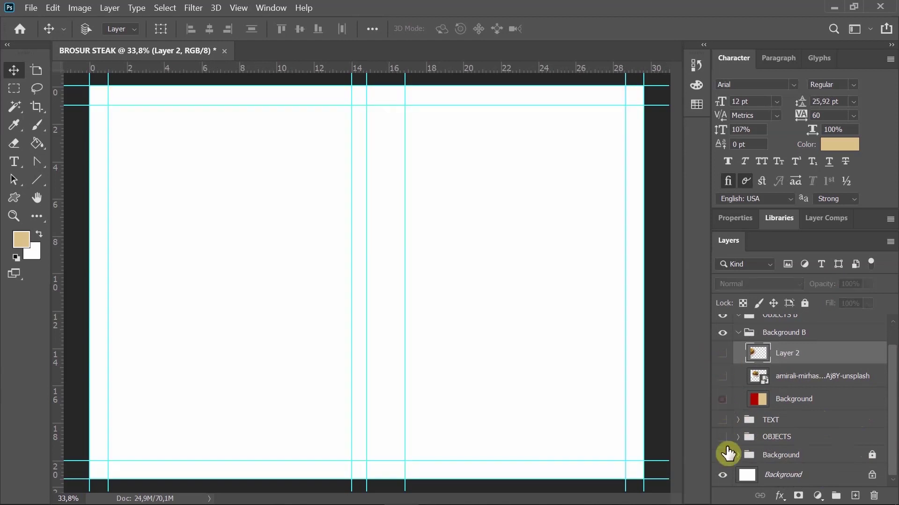
pyautogui.click(718, 438)
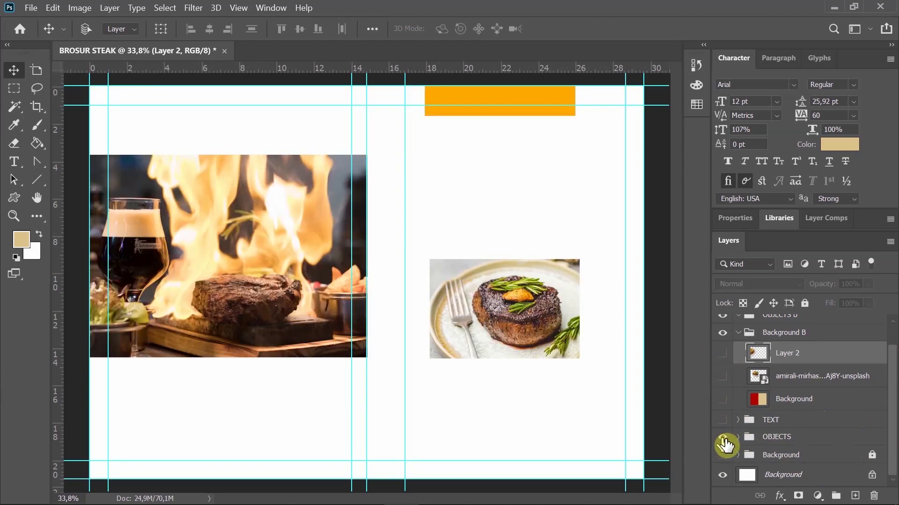
# - Show the front side's Background group, duplicate the STEAK copy logo layer, and place the duplicate directly above the Background B group
pyautogui.click(723, 456)
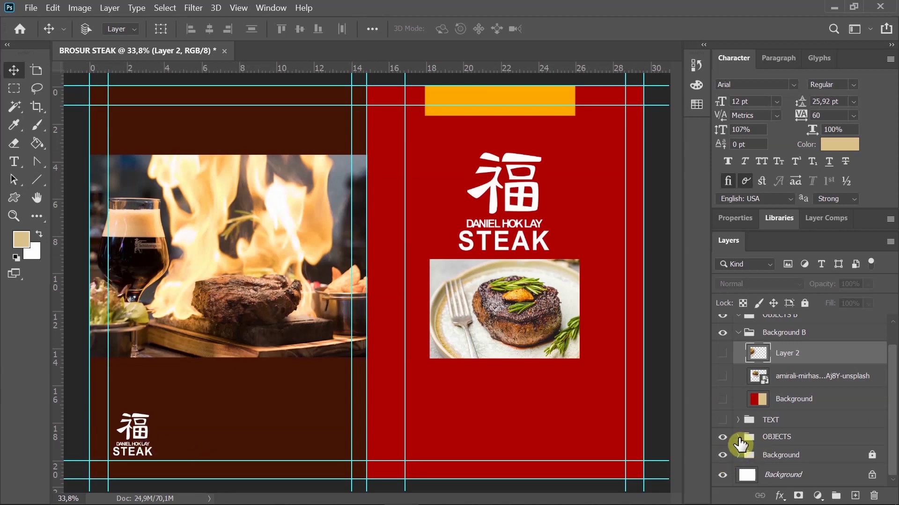
pyautogui.click(739, 437)
pyautogui.scroll(-2, 798, 448)
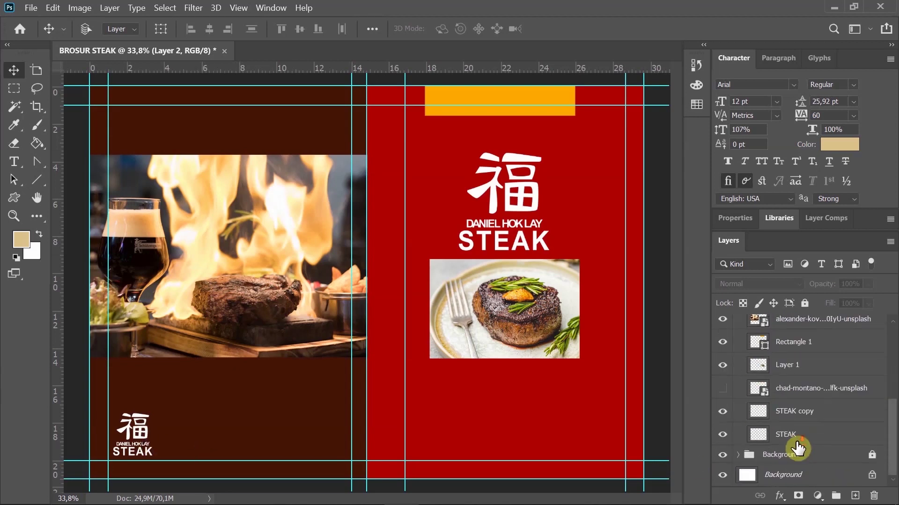
pyautogui.click(796, 418)
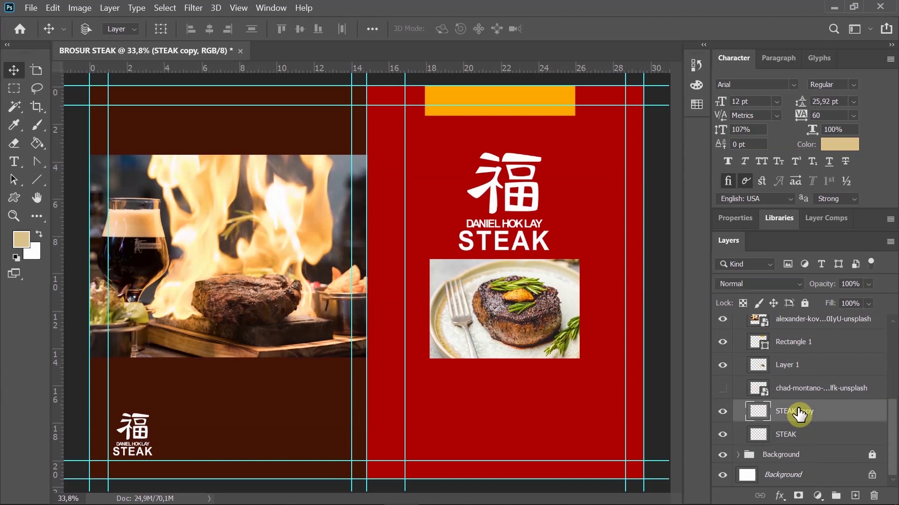
pyautogui.moveTo(799, 414); pyautogui.dragTo(854, 496)
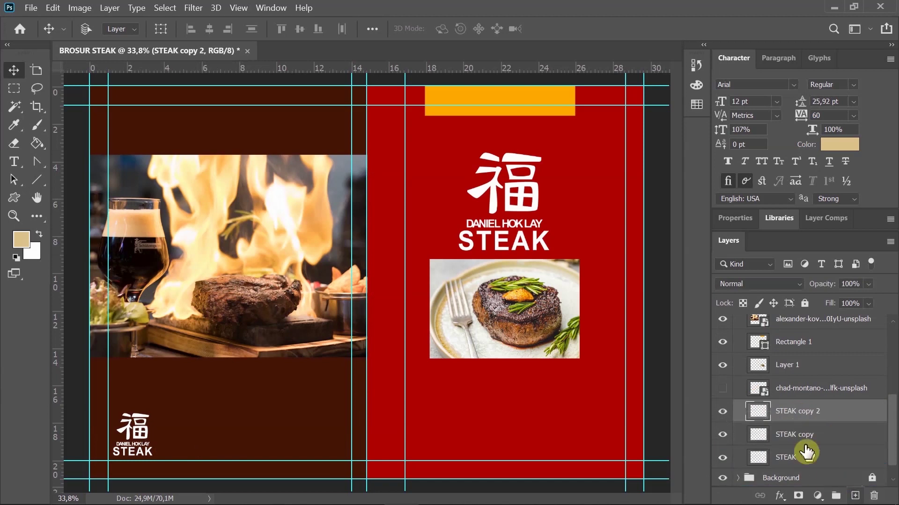
pyautogui.moveTo(799, 415); pyautogui.dragTo(805, 357)
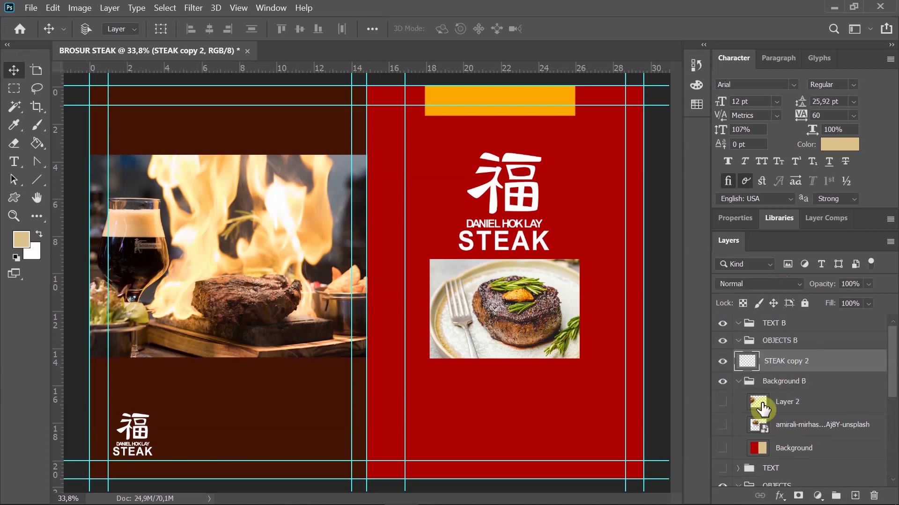
# - Hide the front side's locked Background group and the whole OBJECTS group
pyautogui.scroll(-6, 763, 410)
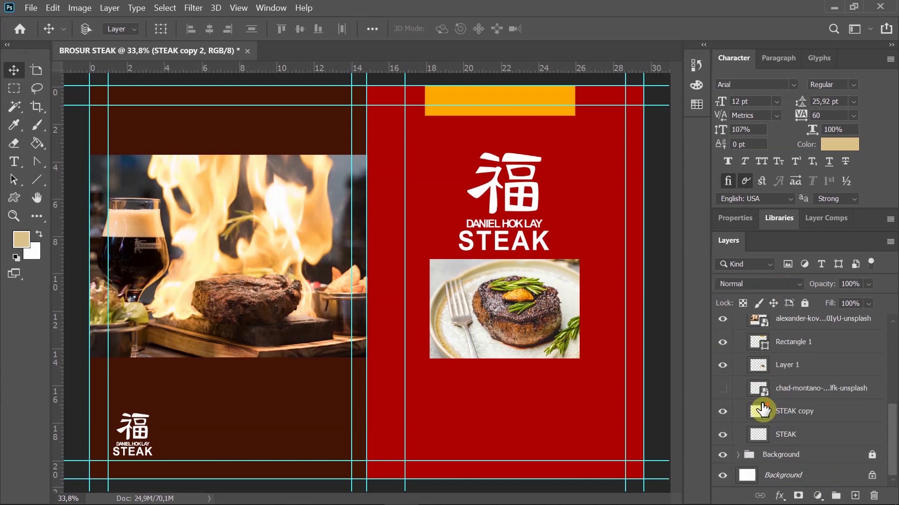
pyautogui.click(724, 456)
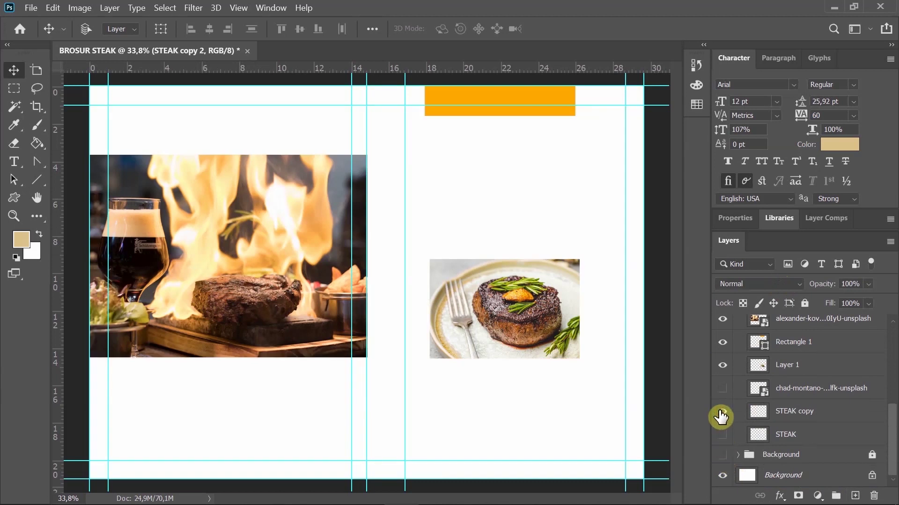
pyautogui.moveTo(722, 455); pyautogui.dragTo(723, 388)
pyautogui.click(722, 455)
pyautogui.scroll(2, 764, 361)
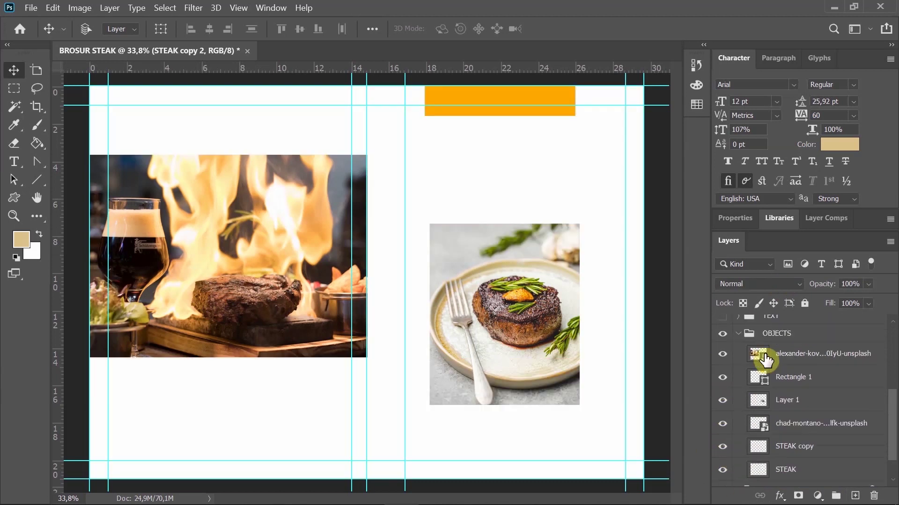
pyautogui.click(722, 333)
pyautogui.scroll(3, 777, 372)
pyautogui.scroll(2, 777, 372)
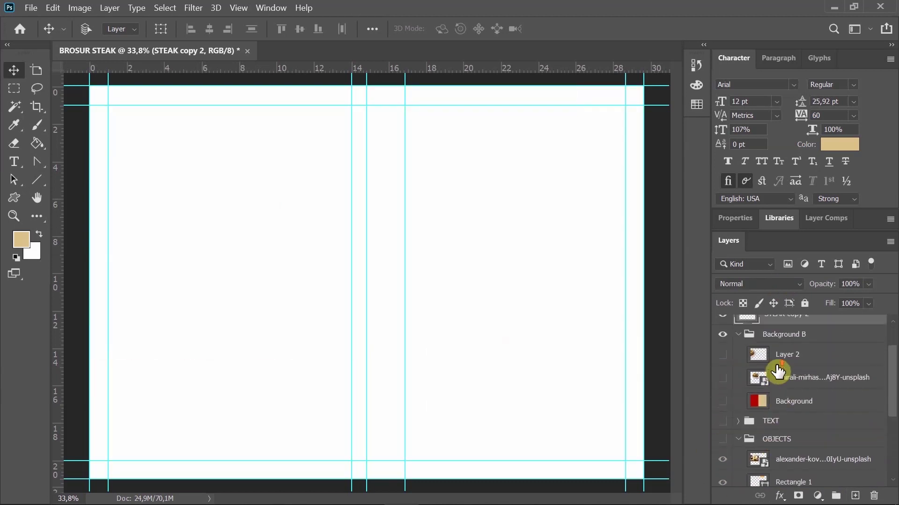
# - Show the red-and-tan Background layer and the plate's Layer 2 in the Background B group
pyautogui.click(723, 402)
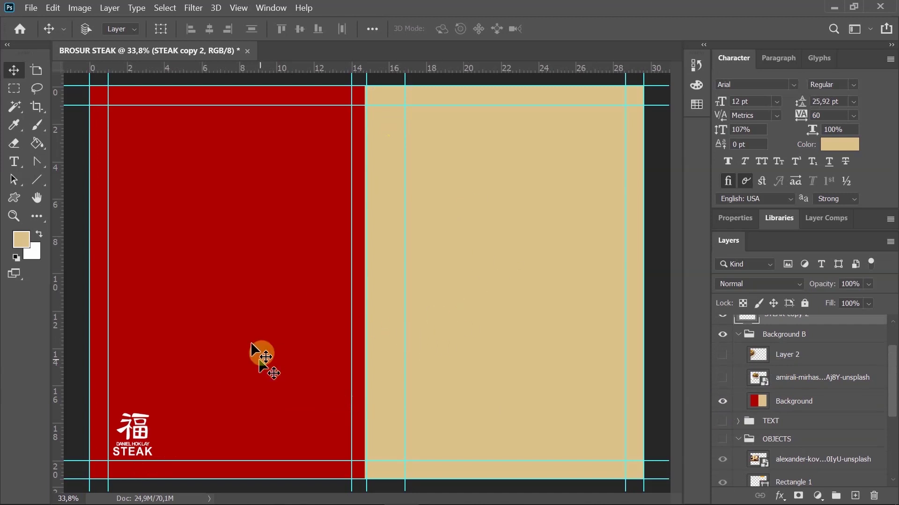
pyautogui.scroll(2, 866, 333)
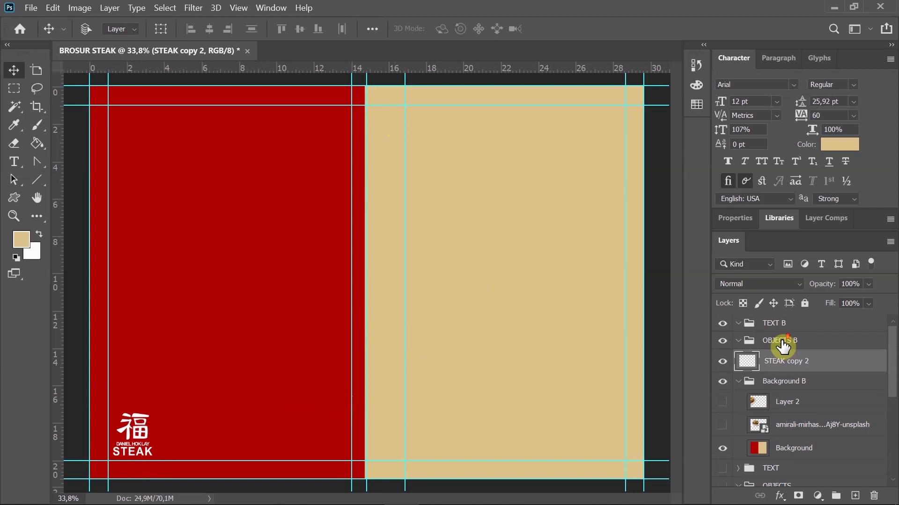
pyautogui.click(723, 402)
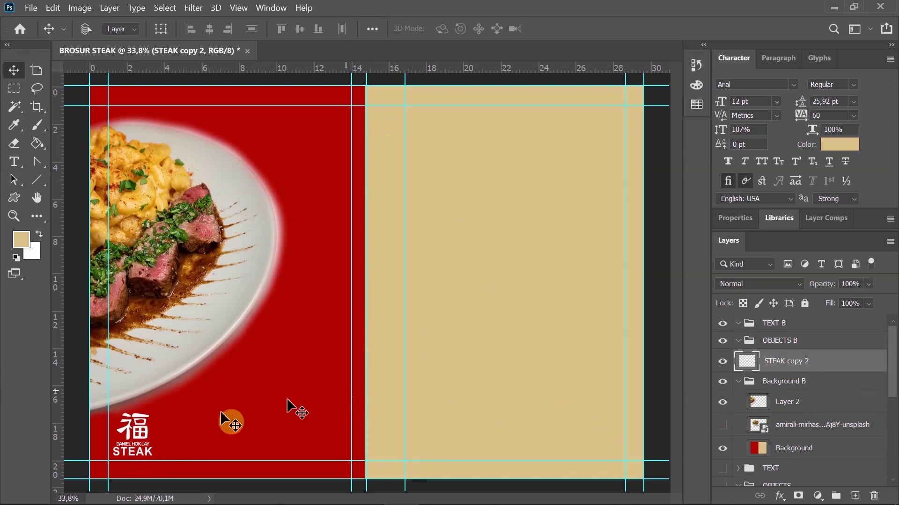
# - Enlarge the STEAK copy 2 logo to about 205% from its lower-left corner and reduce its opacity to 36%
pyautogui.click(141, 434)
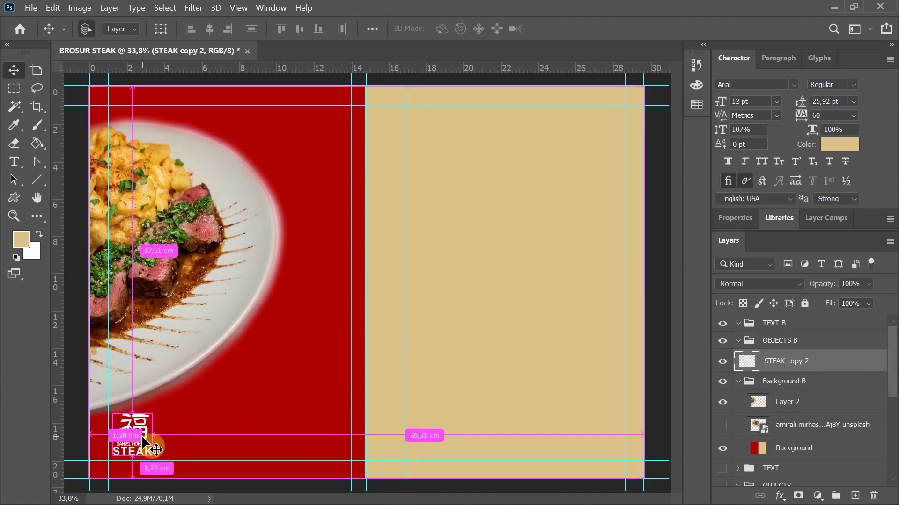
pyautogui.hotkey('ctrl', 't')
pyautogui.moveTo(155, 412); pyautogui.dragTo(194, 369)
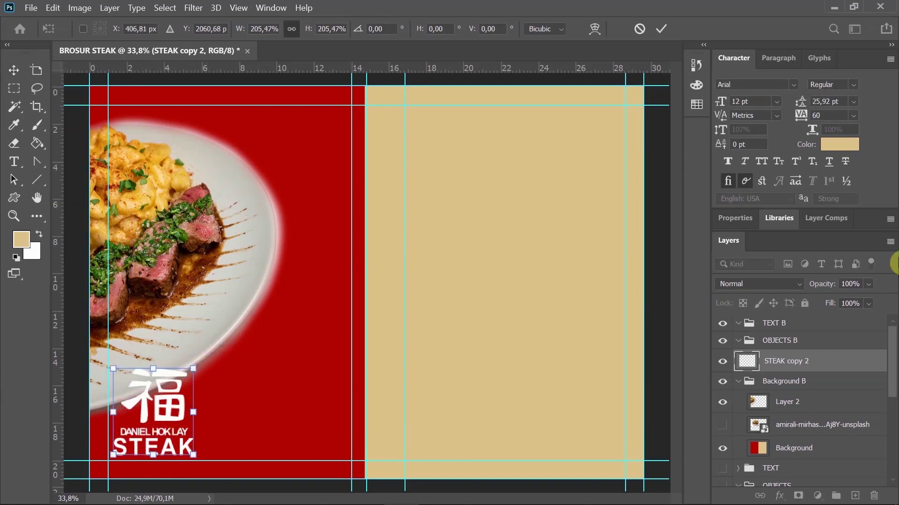
pyautogui.click(868, 284)
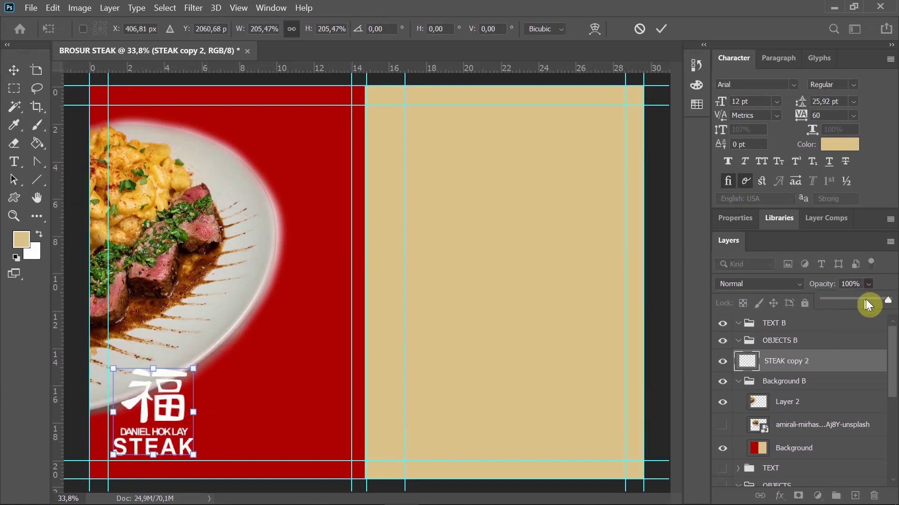
pyautogui.moveTo(866, 299); pyautogui.dragTo(885, 303)
pyautogui.moveTo(828, 305); pyautogui.dragTo(830, 305)
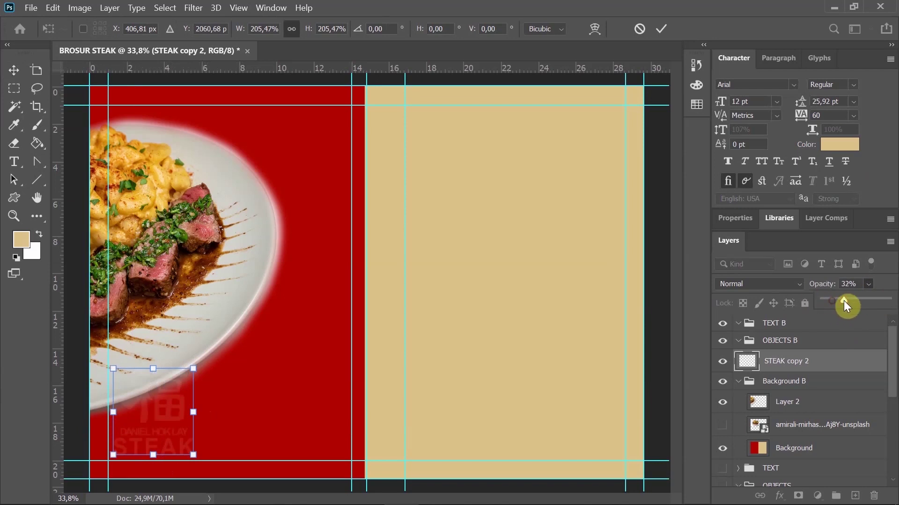
pyautogui.moveTo(843, 302); pyautogui.dragTo(847, 305)
pyautogui.click(302, 333)
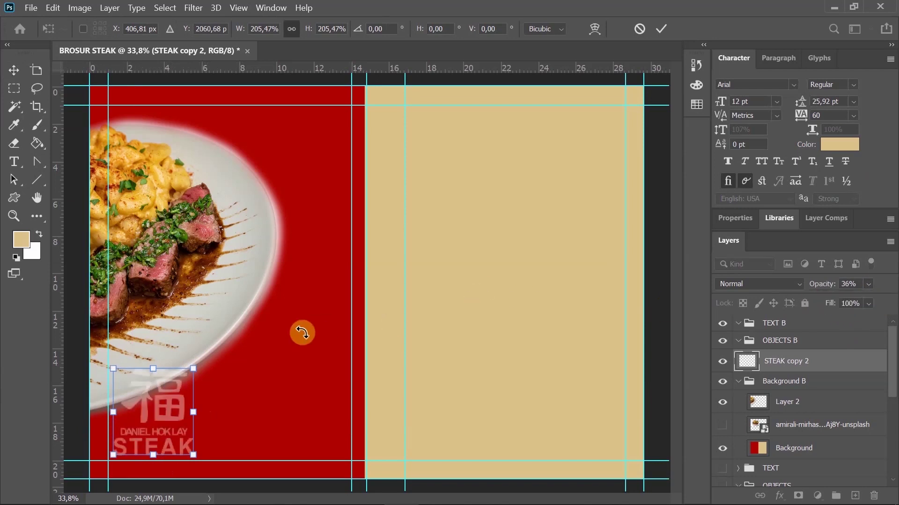
pyautogui.click(11, 71)
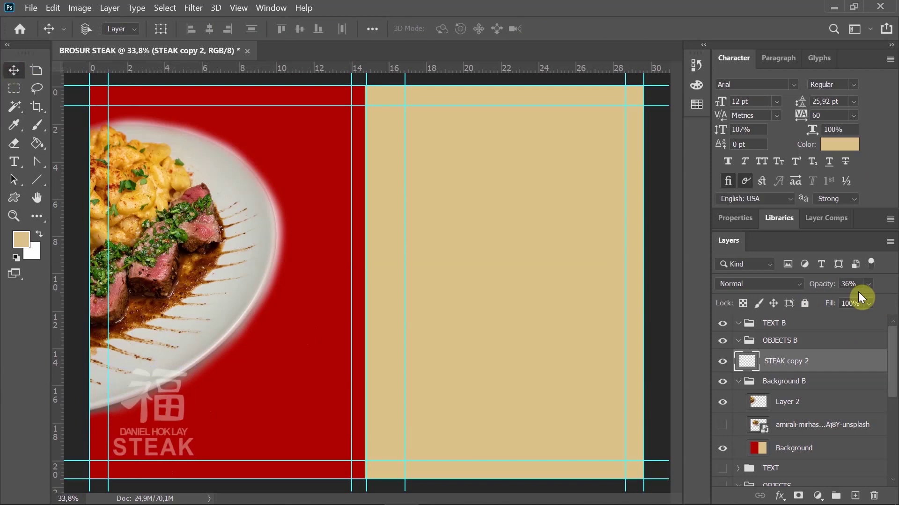
# - Rotate the plate on Layer 2 by about 17.6° and move it up into the red half's upper-left corner, clear of the logo
pyautogui.click(801, 406)
pyautogui.hotkey('ctrl', 't')
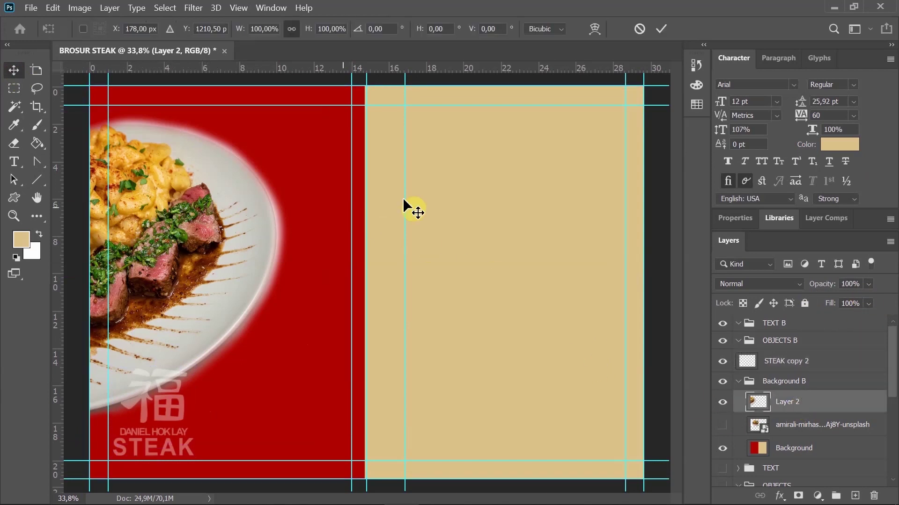
pyautogui.moveTo(337, 446); pyautogui.dragTo(244, 462)
pyautogui.moveTo(227, 330); pyautogui.dragTo(221, 289)
pyautogui.moveTo(241, 319); pyautogui.dragTo(227, 342)
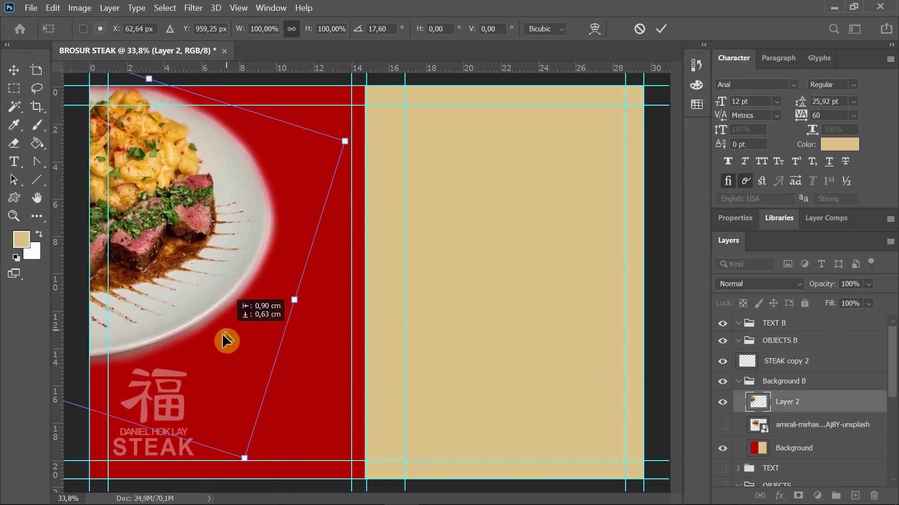
pyautogui.click(14, 80)
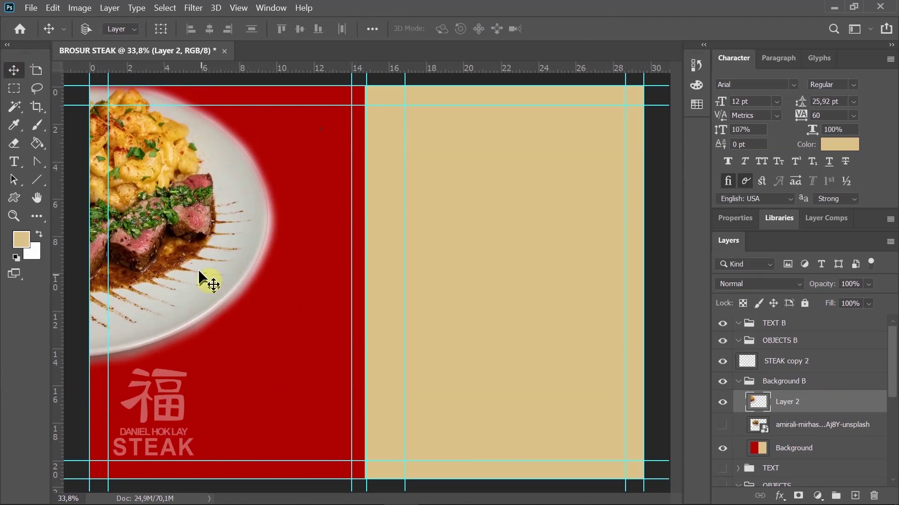
pyautogui.moveTo(199, 272)
pyautogui.mouseDown()
pyautogui.moveTo(181, 275)
pyautogui.moveTo(194, 275)
pyautogui.mouseUp()
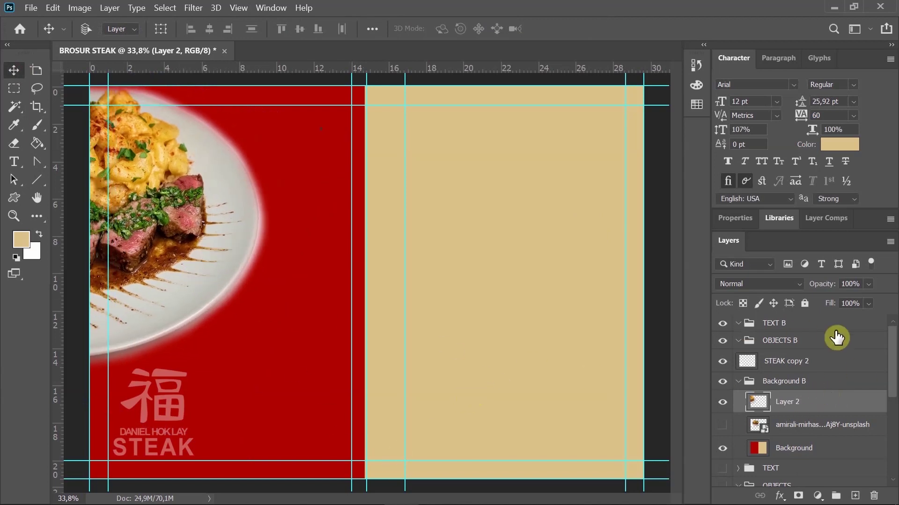
# - Start a 12 pt Arial text in the TEXT B group beside the plate's upper edge and set its colour to white
pyautogui.click(801, 326)
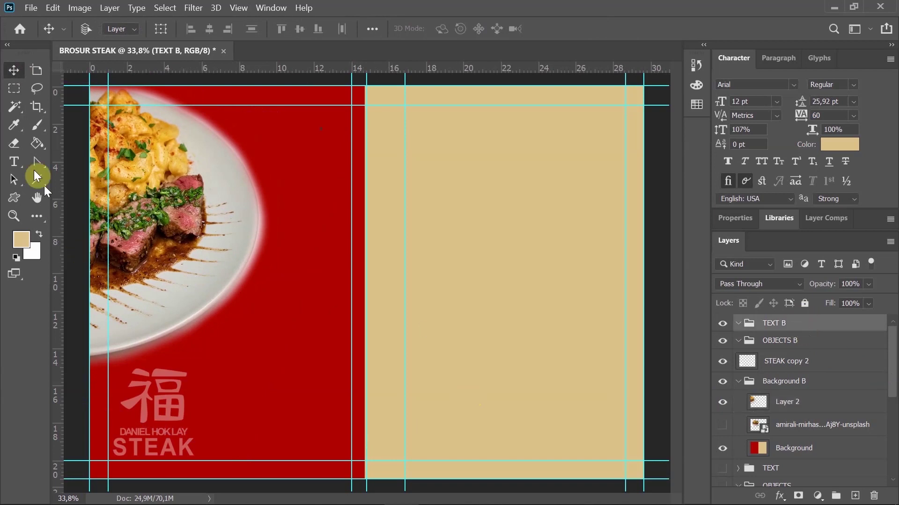
pyautogui.click(19, 165)
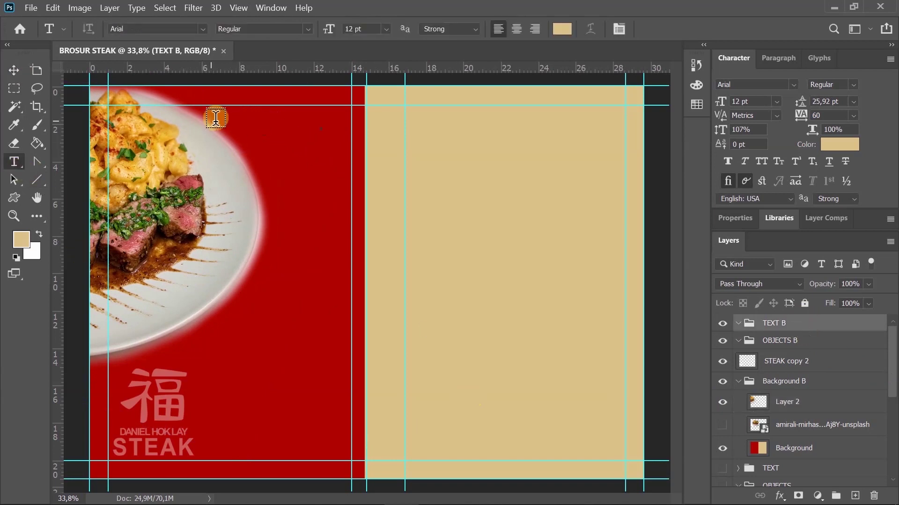
pyautogui.click(234, 121)
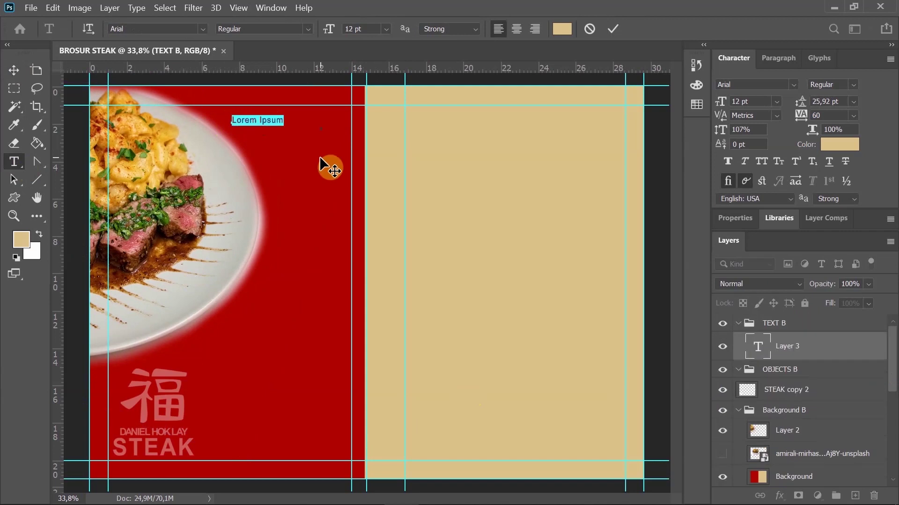
pyautogui.click(42, 236)
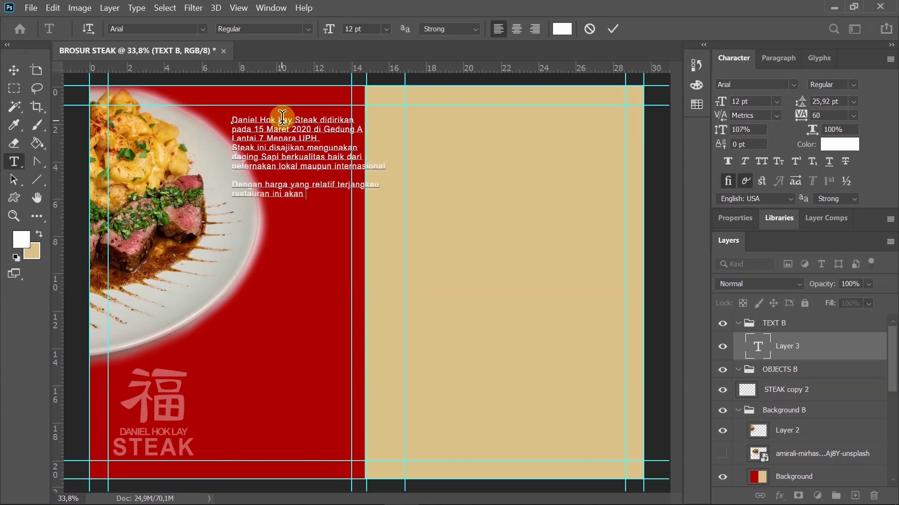
# - Enter the Indonesian description of the restaurant's founding on 15 Maret 2020, quality beef and affordable prices, ending with "Sangat terjangkau oleh mahasiswa"
pyautogui.press('BackSpace')
pyautogui.press('BackSpace')
pyautogui.press('BackSpace')
pyautogui.press('BackSpace')
pyautogui.press('BackSpace')
pyautogui.press('BackSpace')
pyautogui.press('BackSpace')
pyautogui.press('BackSpace')
pyautogui.press('BackSpace')
pyautogui.press('BackSpace')
pyautogui.press('BackSpace')
pyautogui.press('BackSpace')
pyautogui.press('BackSpace')
pyautogui.press('BackSpace')
pyautogui.press('BackSpace')
pyautogui.press('BackSpace')
pyautogui.press('BackSpace')
pyautogui.write('enghapus mitos bahwa ')
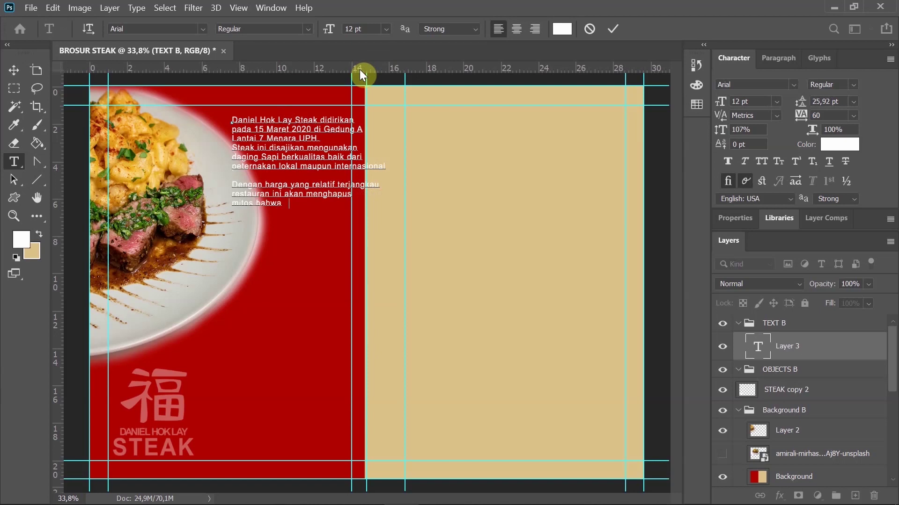
pyautogui.write('daging yang enak dan berkualitas tidak harus disertai dengan biaya yang ')
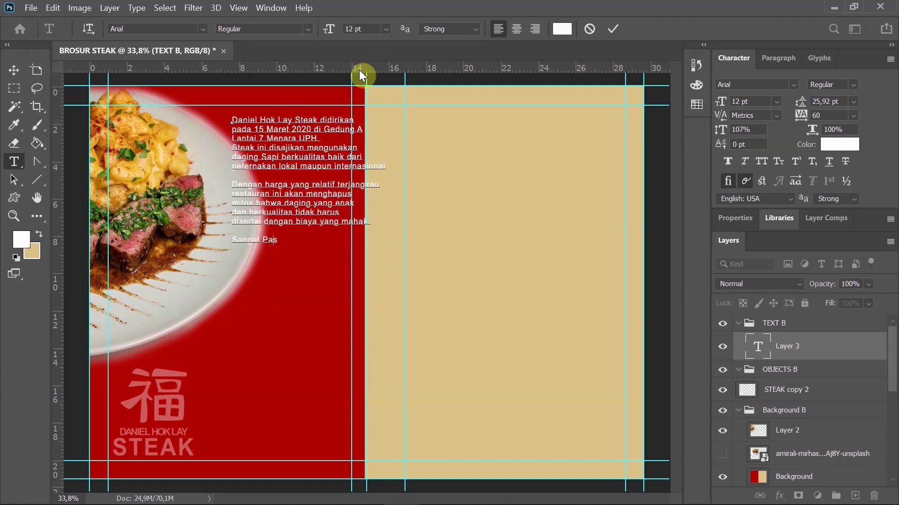
pyautogui.write('mahal.  Sangat terjangkau oleh mahasiswa')
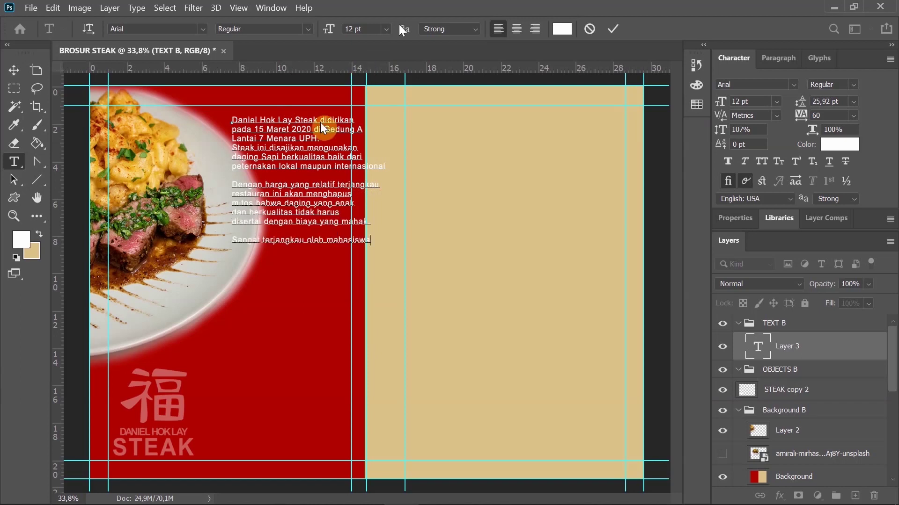
# - Set the description paragraph's font size to 9 pt and move it below the plate, between the faded logo and the red half's right margin guide
pyautogui.click(14, 70)
pyautogui.moveTo(332, 167); pyautogui.dragTo(291, 339)
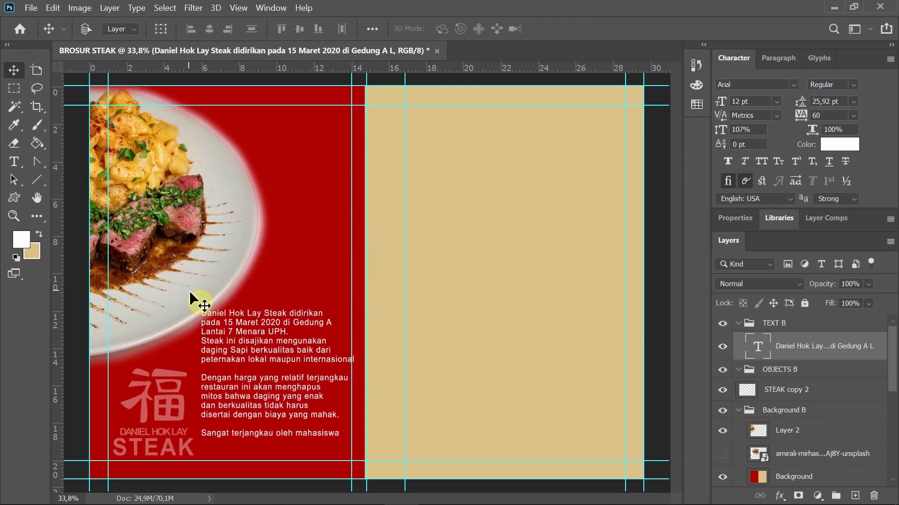
pyautogui.click(16, 170)
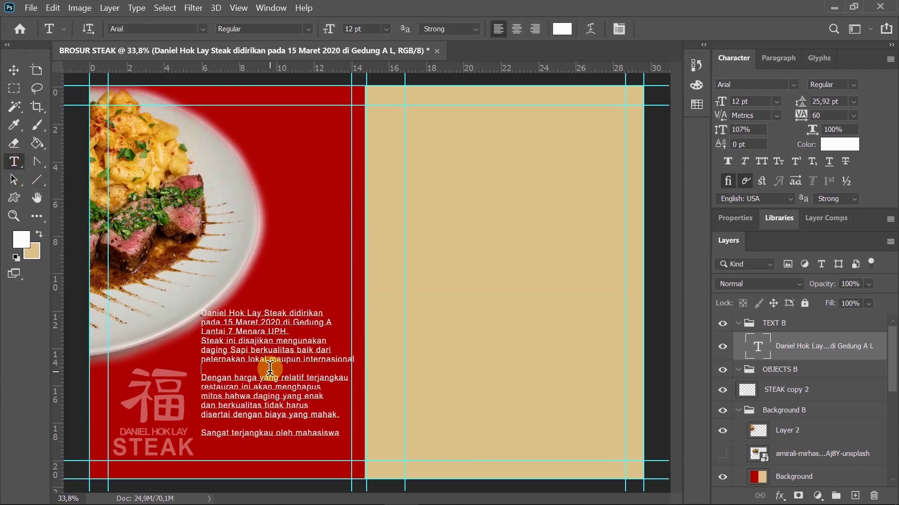
pyautogui.click(338, 444)
pyautogui.moveTo(346, 438); pyautogui.dragTo(187, 304)
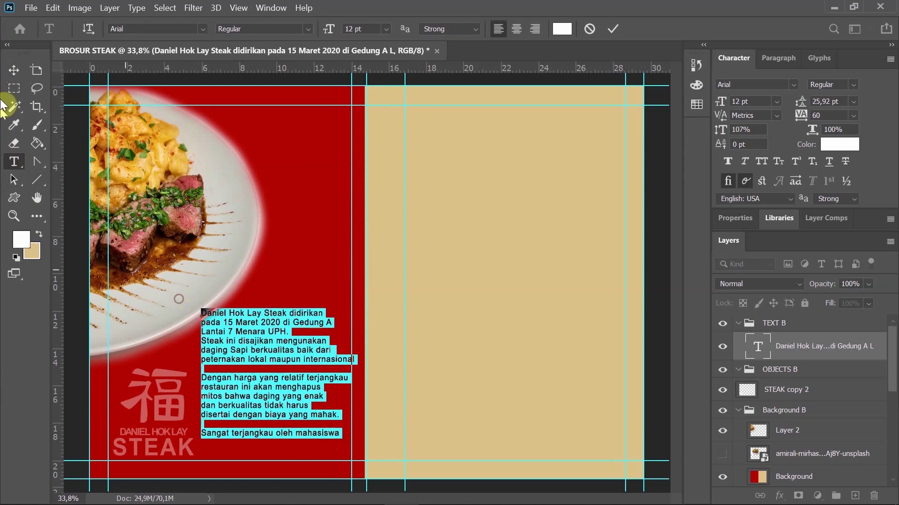
pyautogui.click(386, 29)
pyautogui.click(369, 84)
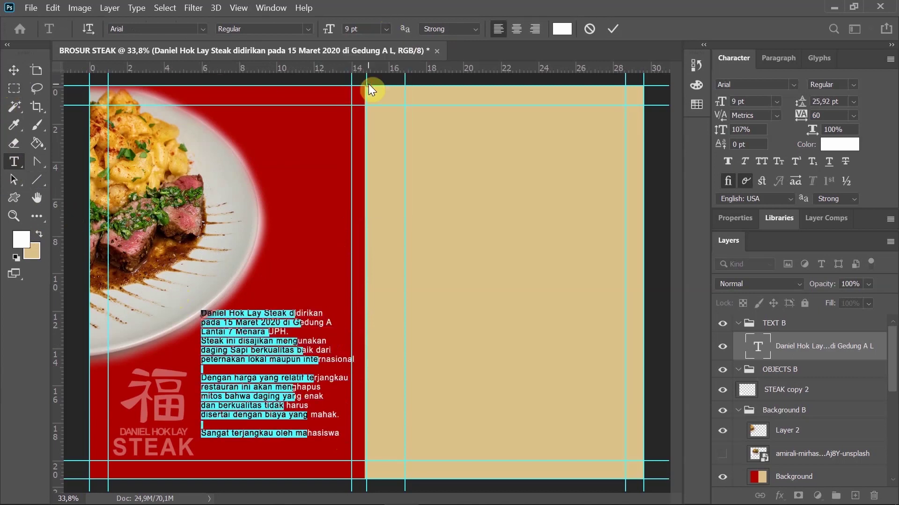
pyautogui.click(15, 70)
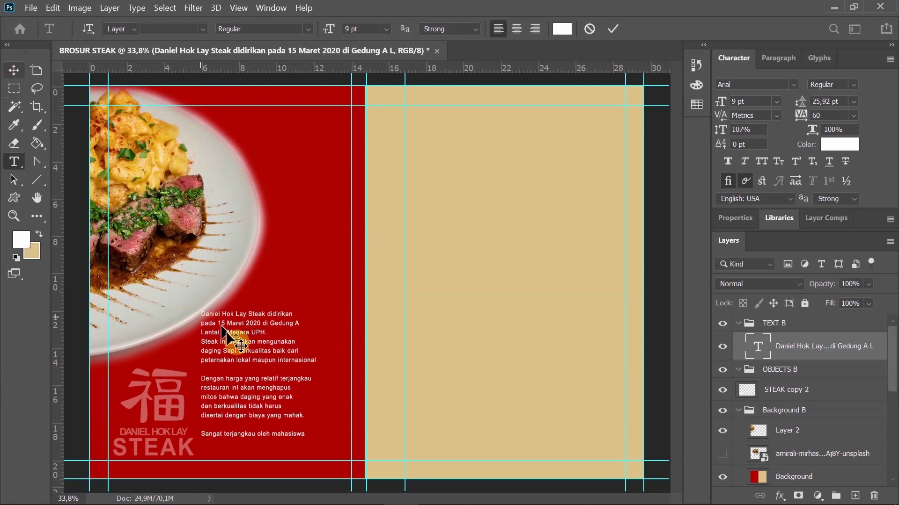
pyautogui.moveTo(228, 332); pyautogui.dragTo(257, 344)
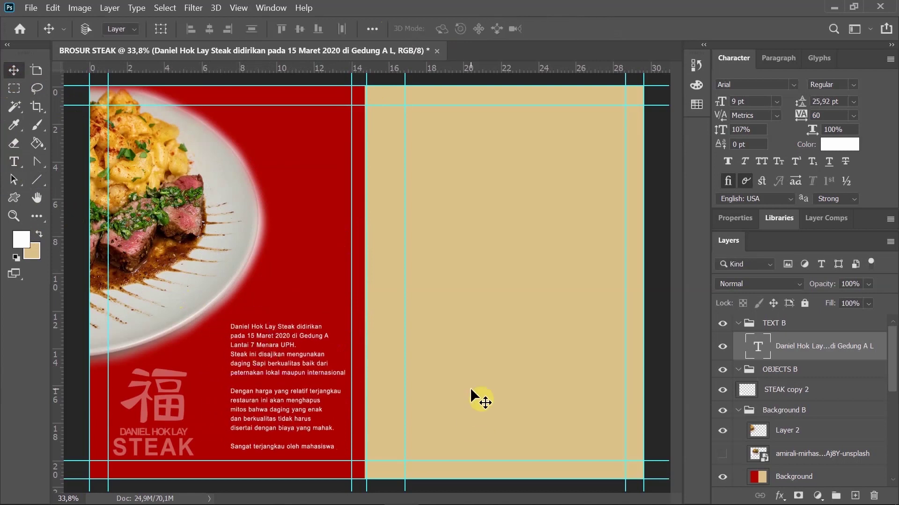
# - Nudge the description paragraph slightly down and left, and draw a closed five-point pen path between the plate's outer edge and the margin guides
pyautogui.moveTo(300, 368); pyautogui.dragTo(292, 374)
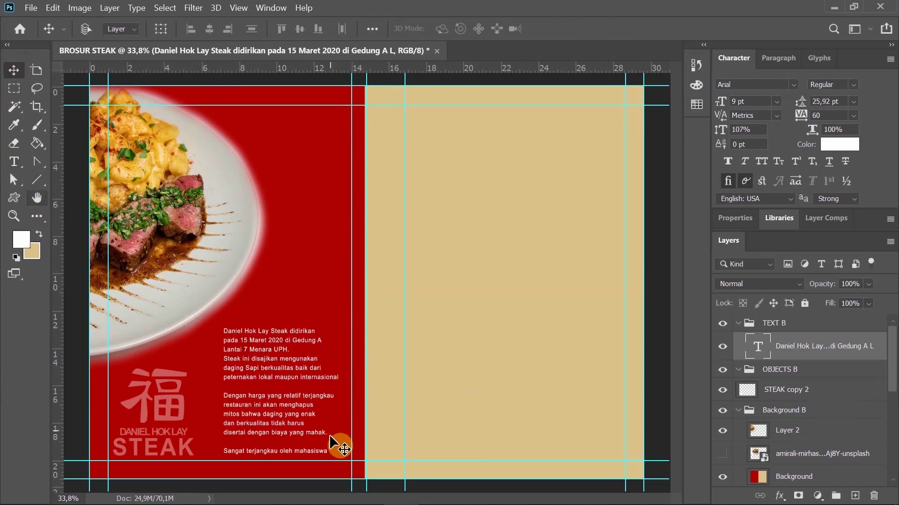
pyautogui.click(37, 165)
pyautogui.moveTo(38, 165); pyautogui.dragTo(75, 158)
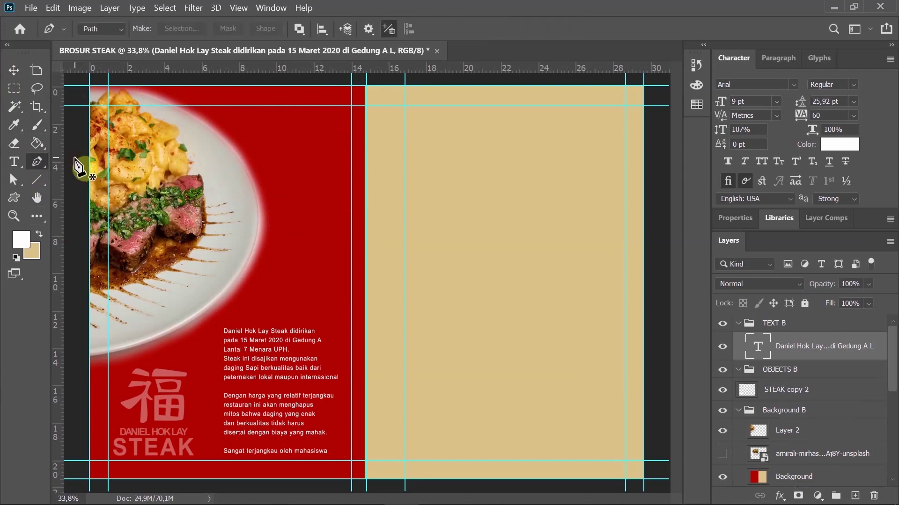
pyautogui.click(189, 105)
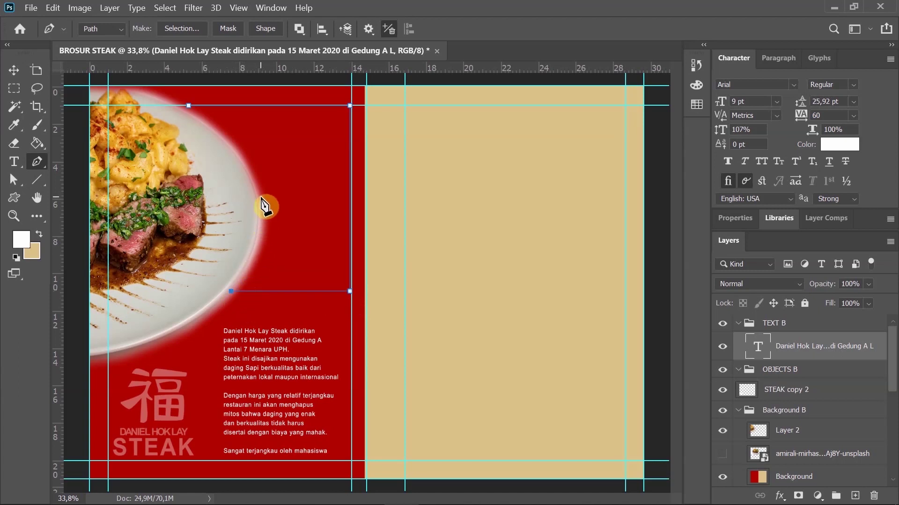
pyautogui.click(189, 107)
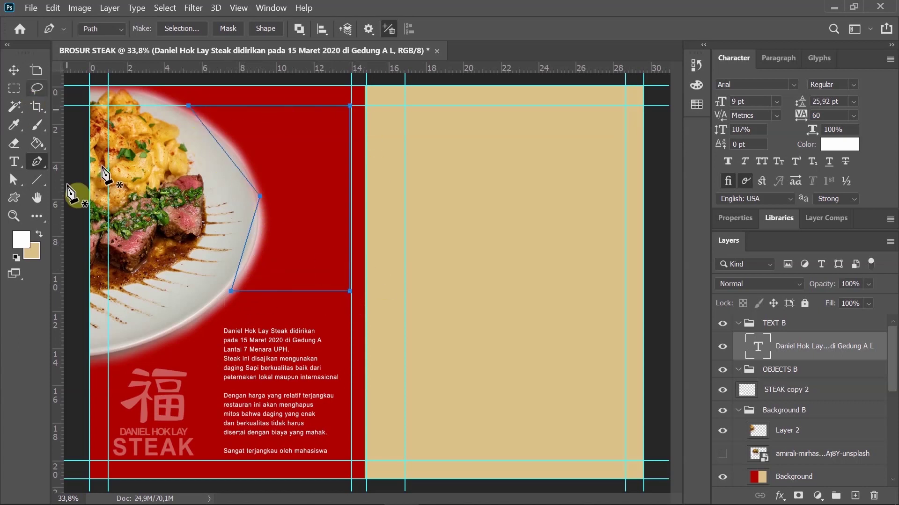
# - Convert the path's middle anchor on the plate's edge to a smooth point and shape its curve to follow the plate's rim
pyautogui.rightClick(37, 163)
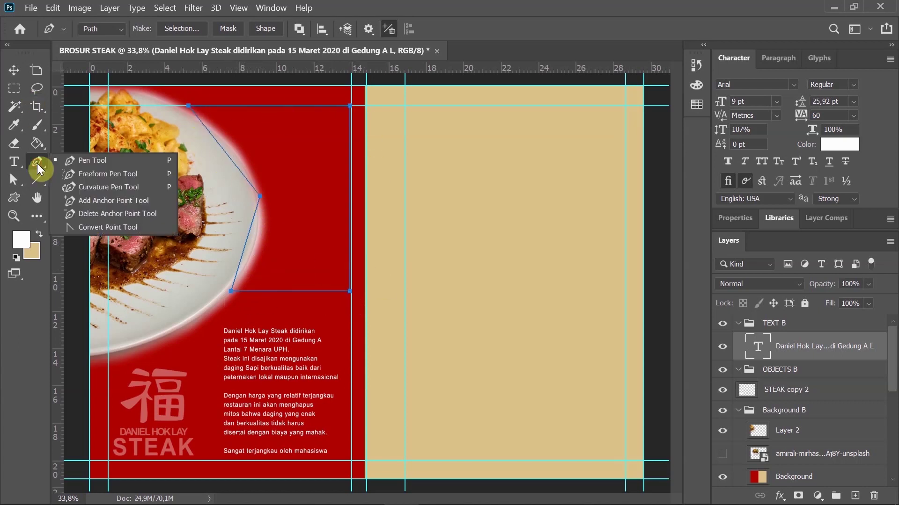
pyautogui.click(78, 227)
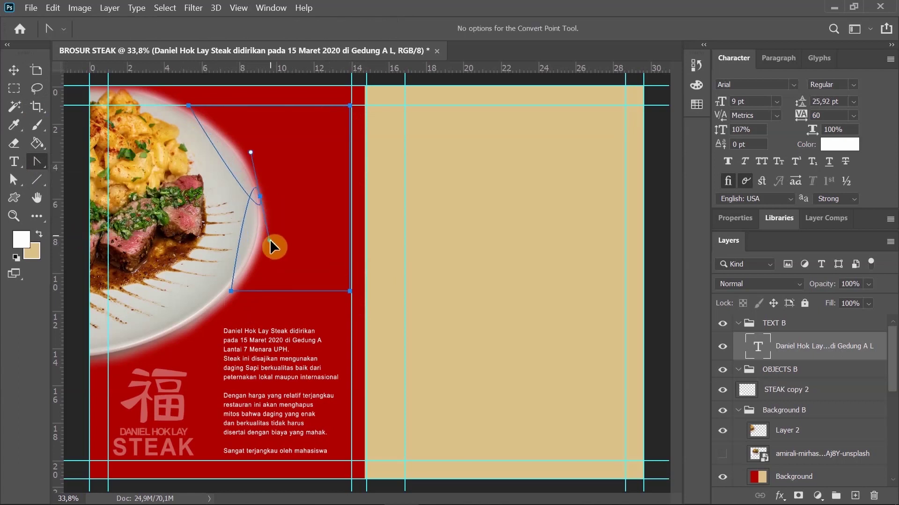
pyautogui.moveTo(270, 240); pyautogui.dragTo(254, 216)
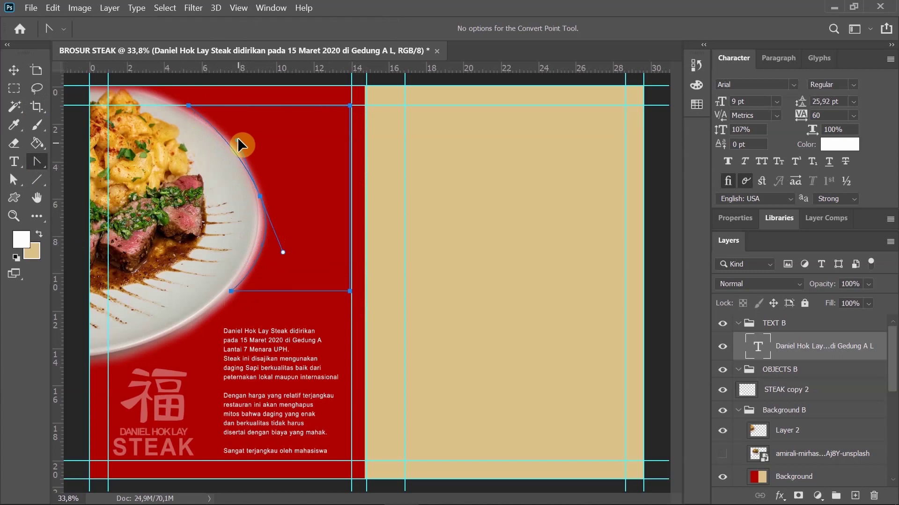
pyautogui.moveTo(238, 138); pyautogui.dragTo(247, 134)
# - Start a 9 pt Arial area text inside the curved path beside the plate, using the placeholder text
pyautogui.click(15, 163)
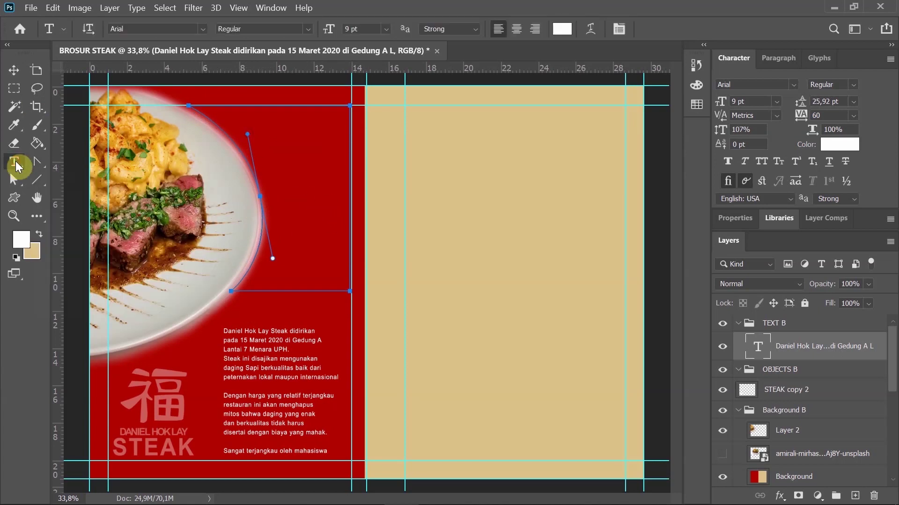
pyautogui.click(224, 115)
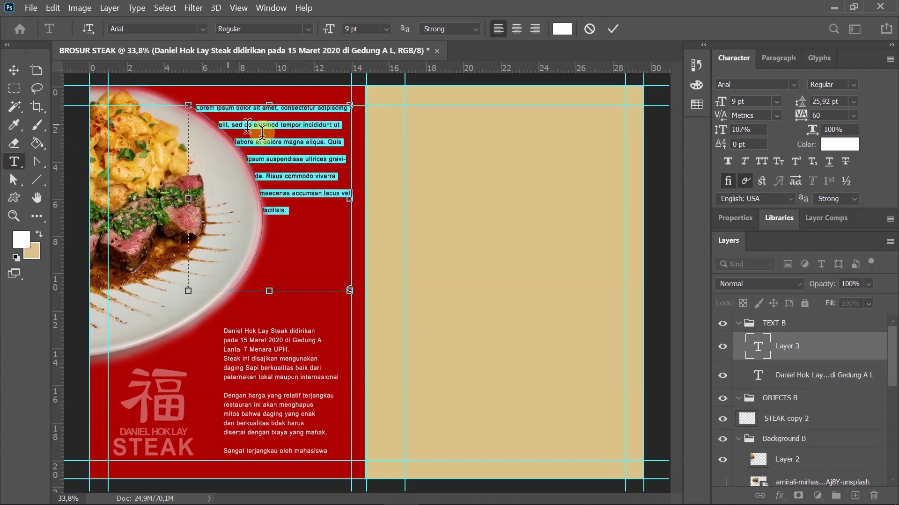
pyautogui.click(306, 221)
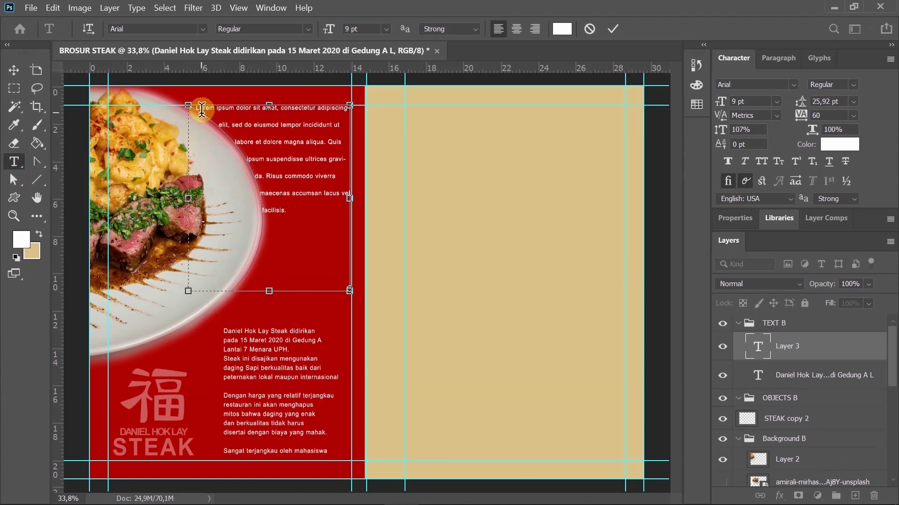
# - Set the leading of the placeholder text beside the plate to 13,92 pt
pyautogui.moveTo(293, 209); pyautogui.dragTo(193, 110)
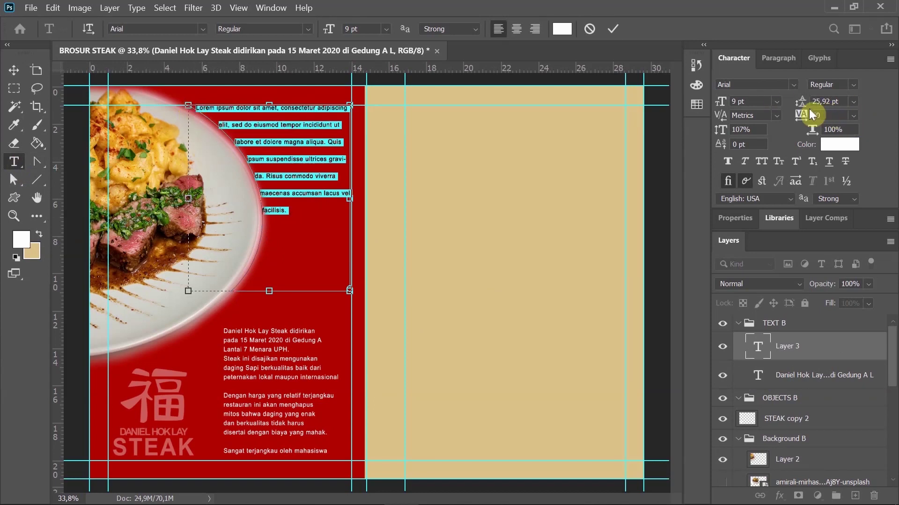
pyautogui.moveTo(804, 109); pyautogui.dragTo(797, 111)
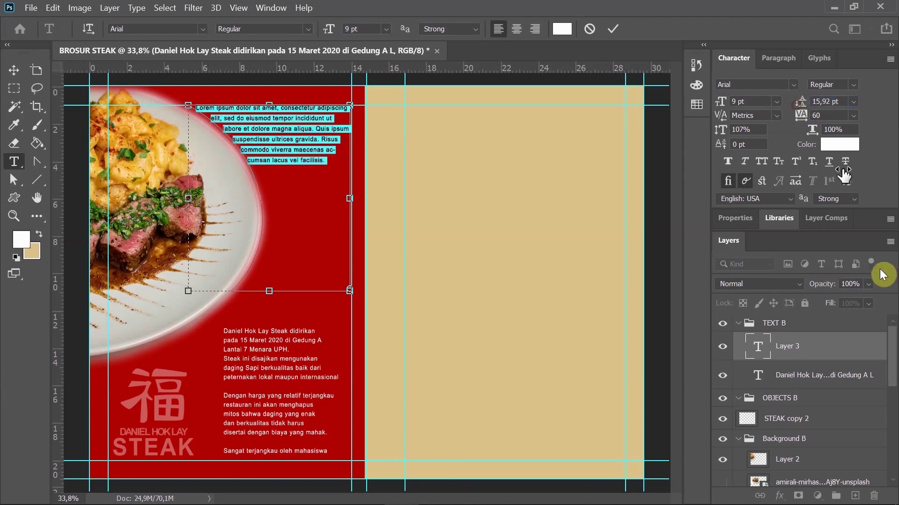
pyautogui.click(298, 161)
pyautogui.moveTo(327, 163); pyautogui.dragTo(185, 104)
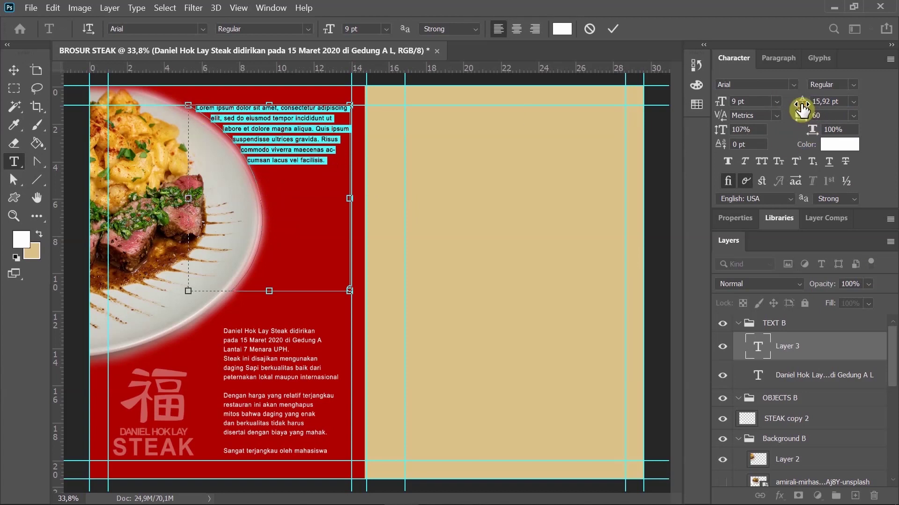
pyautogui.moveTo(801, 110); pyautogui.dragTo(801, 110)
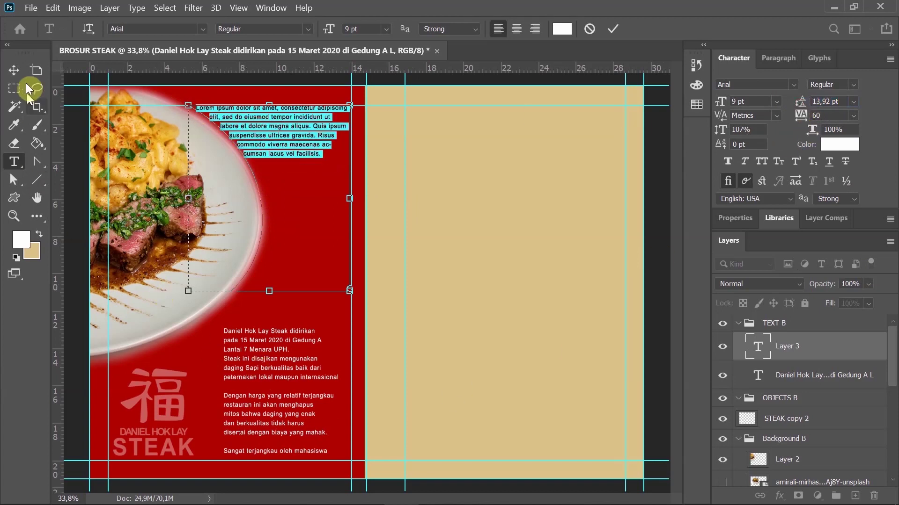
pyautogui.click(13, 70)
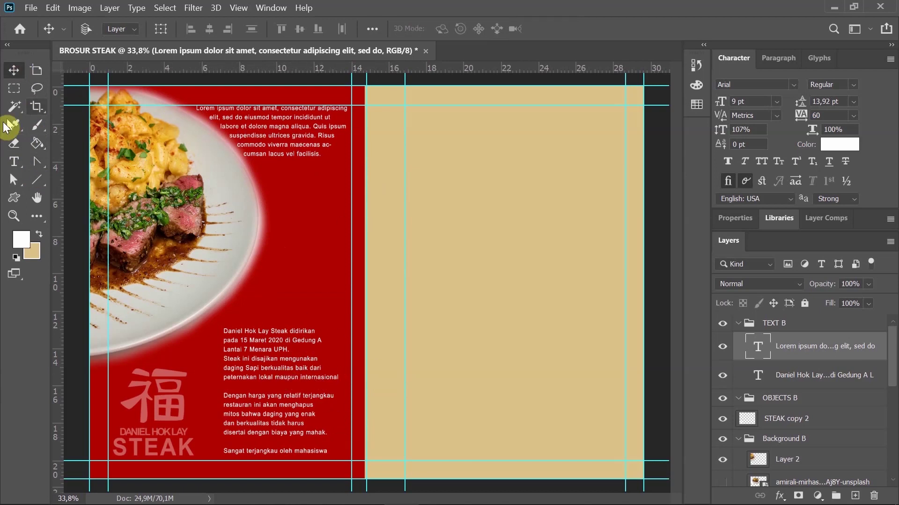
# - Replace the placeholder with "MENU REKOMENDASI" and the Indonesian paragraph about Javanese Sirloin Mushroom Sous, ending "sangat membuat ketagihan."
pyautogui.click(14, 161)
pyautogui.click(230, 131)
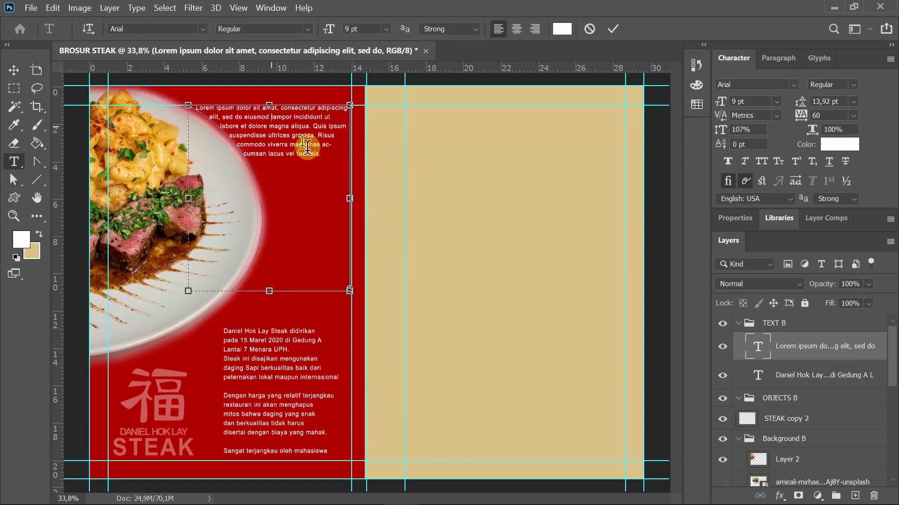
pyautogui.moveTo(321, 154); pyautogui.dragTo(183, 108)
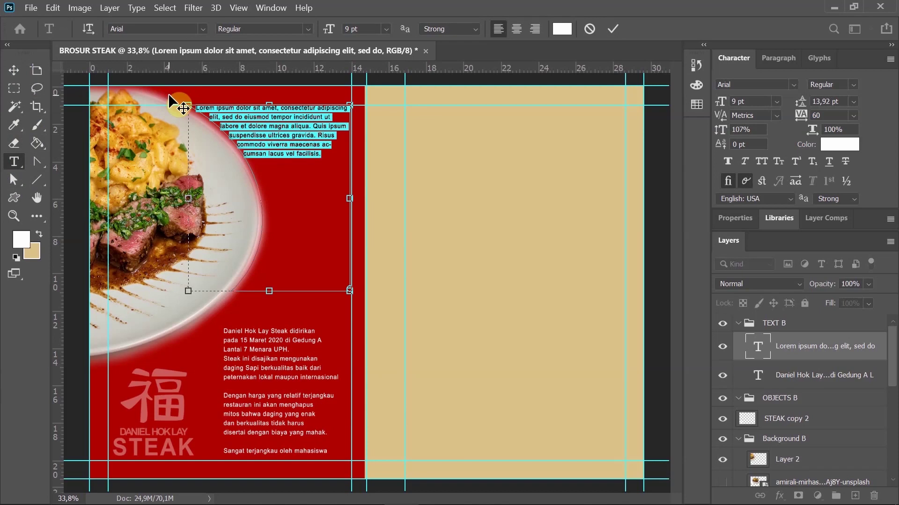
pyautogui.write('FA')
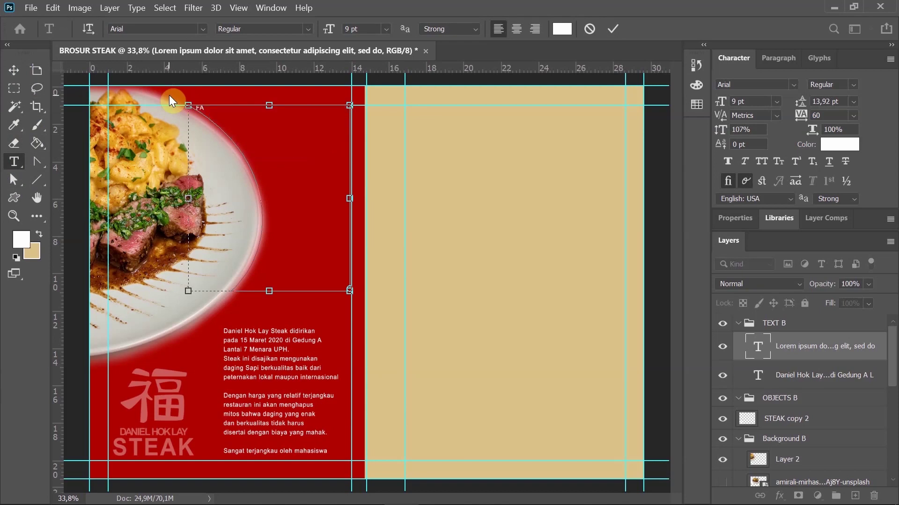
pyautogui.press('BackSpace')
pyautogui.press('BackSpace')
pyautogui.write('MENU REKOMENDASI')
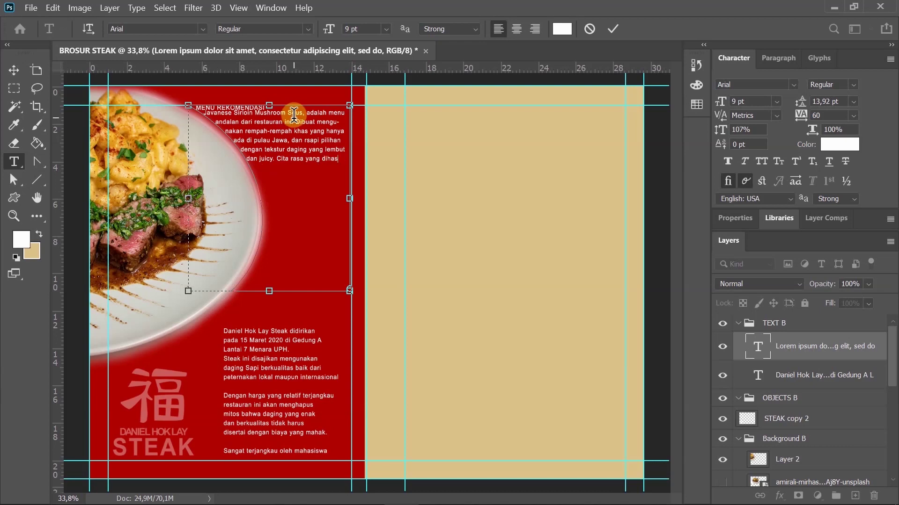
pyautogui.write('.')
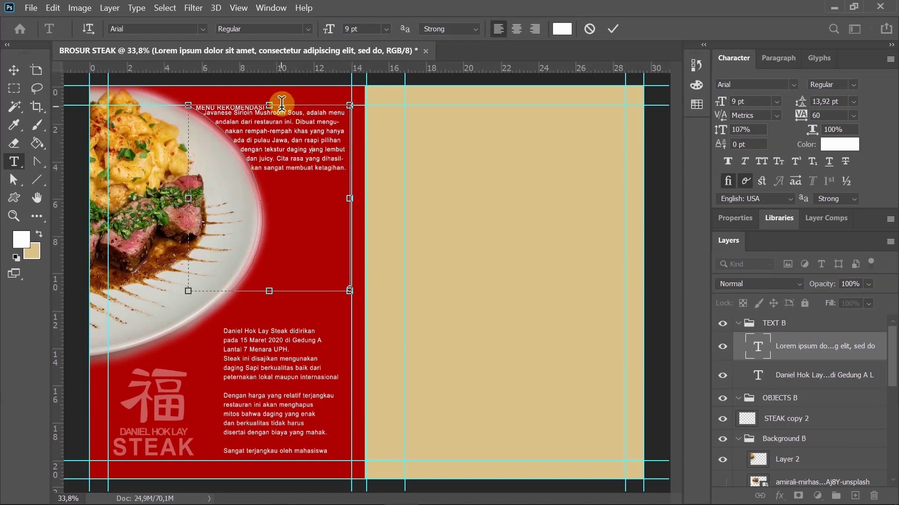
# - Insert a blank line below the MENU REKOMENDASI heading and shift the text slightly down
pyautogui.click(282, 107)
pyautogui.press('Return')
pyautogui.click(14, 70)
# - Centre and enlarge the MENU REKOMENDASI heading, and add more space between it and the paragraph below
pyautogui.click(16, 161)
pyautogui.click(197, 111)
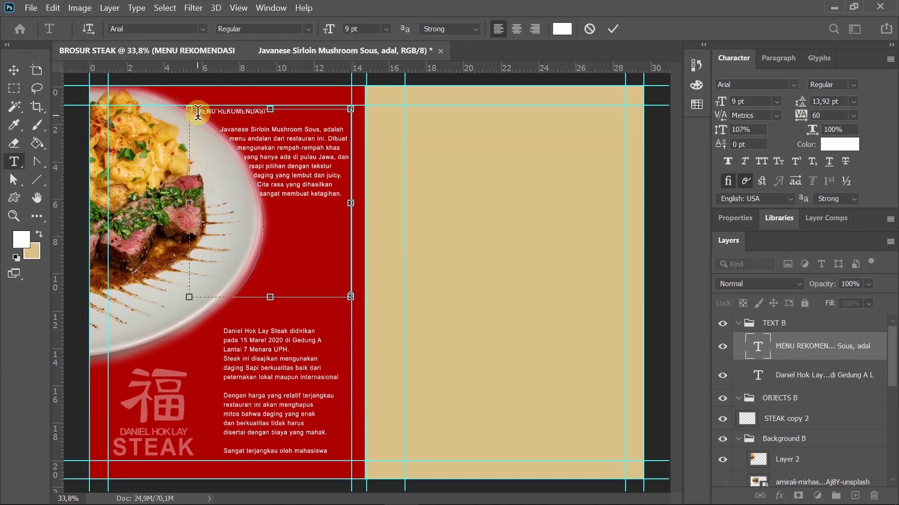
pyautogui.tripleClick(233, 112)
pyautogui.click(517, 30)
pyautogui.click(386, 29)
pyautogui.click(365, 114)
pyautogui.click(340, 208)
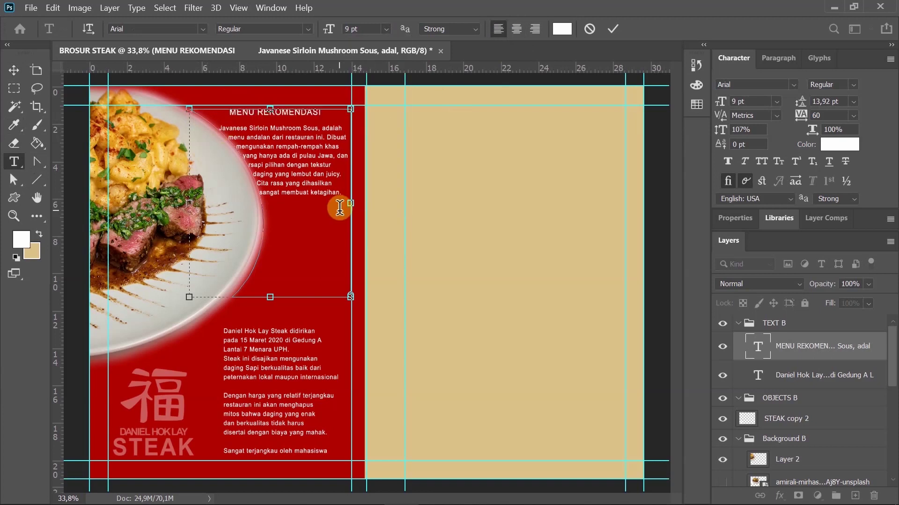
pyautogui.click(299, 162)
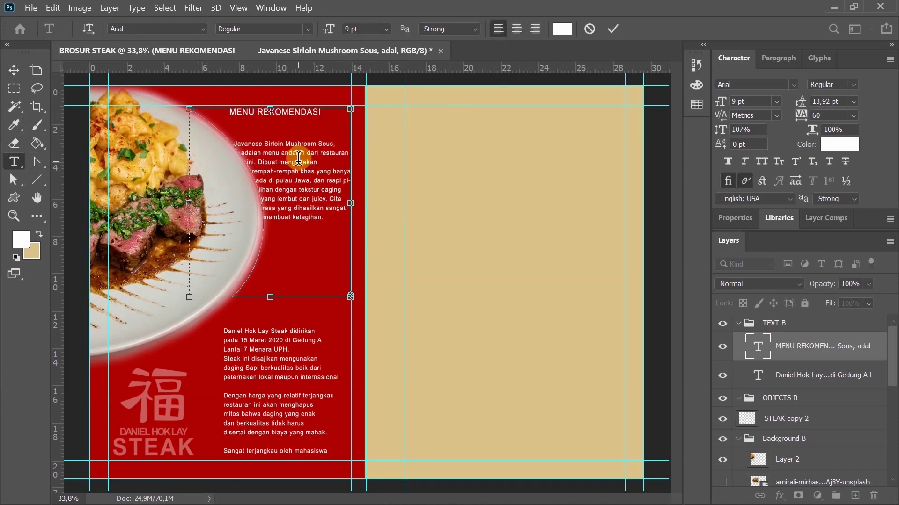
pyautogui.click(14, 70)
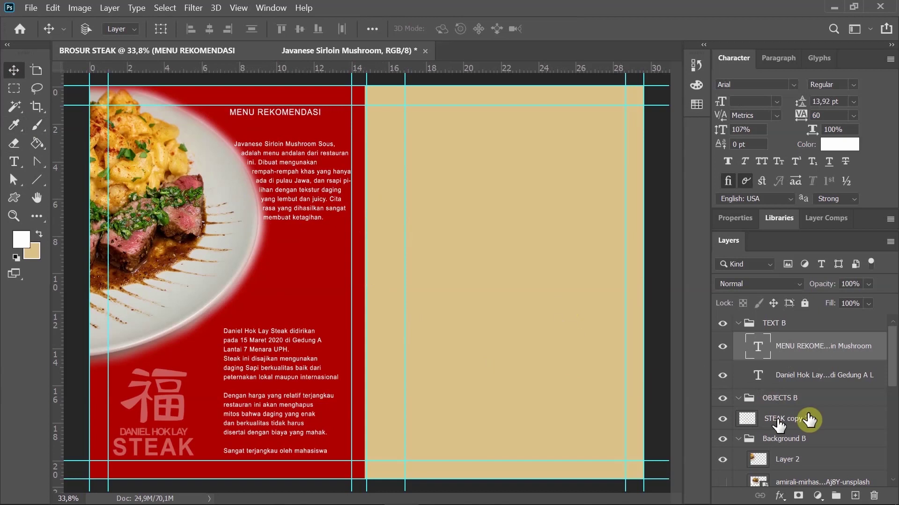
pyautogui.scroll(-1, 890, 357)
pyautogui.scroll(1, 891, 357)
pyautogui.click(41, 161)
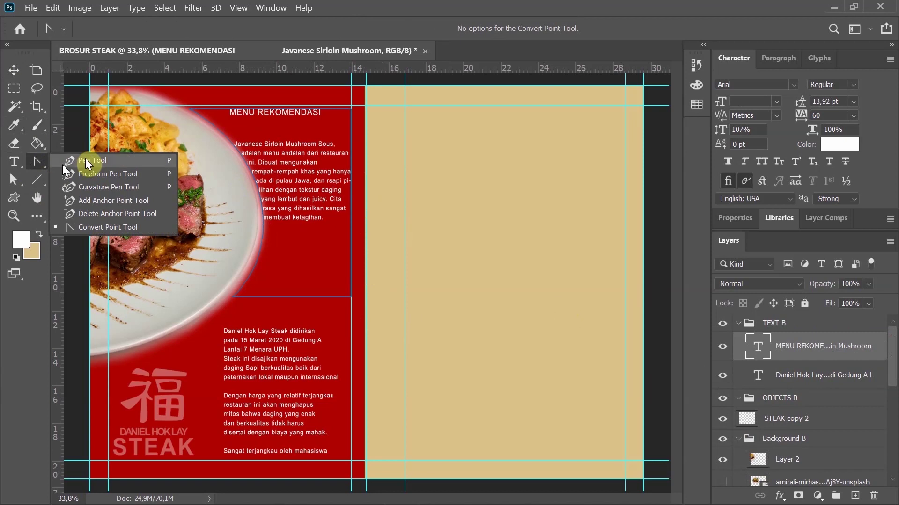
pyautogui.click(92, 161)
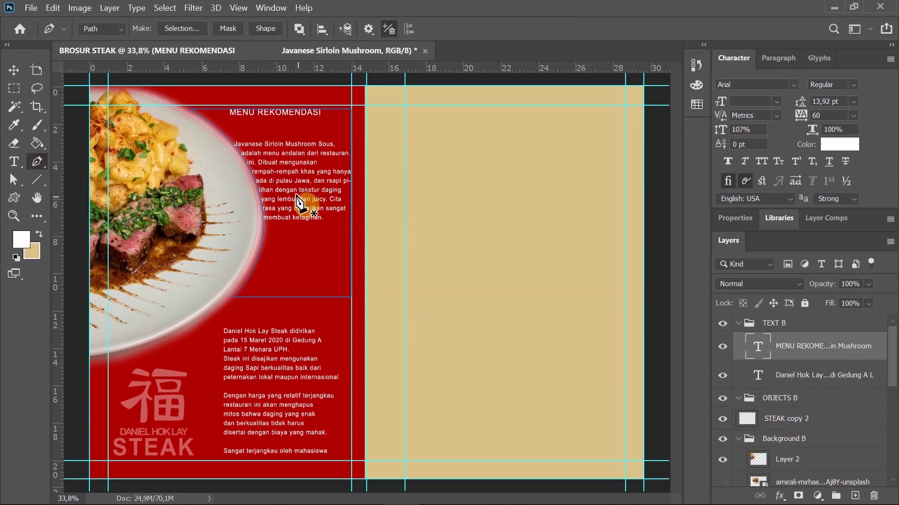
# - Move the tan half's inner margin guide closer to the fold, then collapse the TEXT B group and select the OBJECTS B group
pyautogui.click(13, 71)
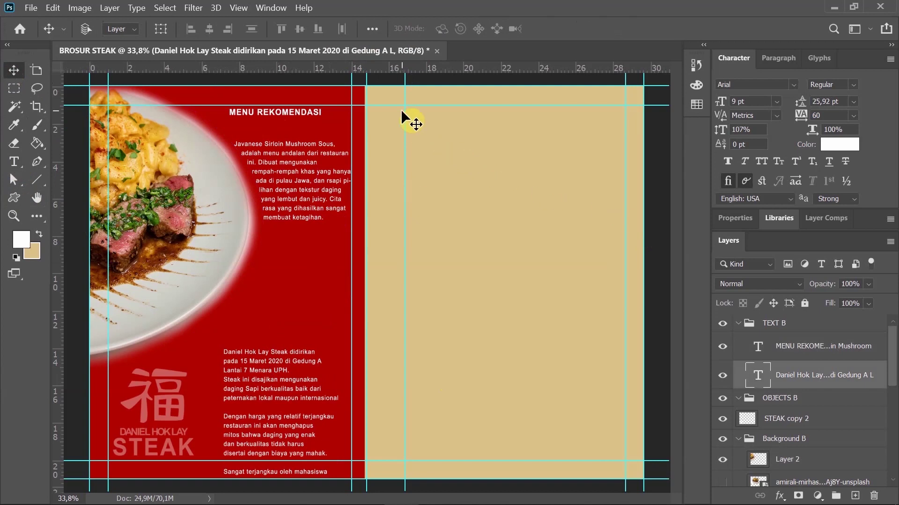
pyautogui.moveTo(406, 117); pyautogui.dragTo(384, 118)
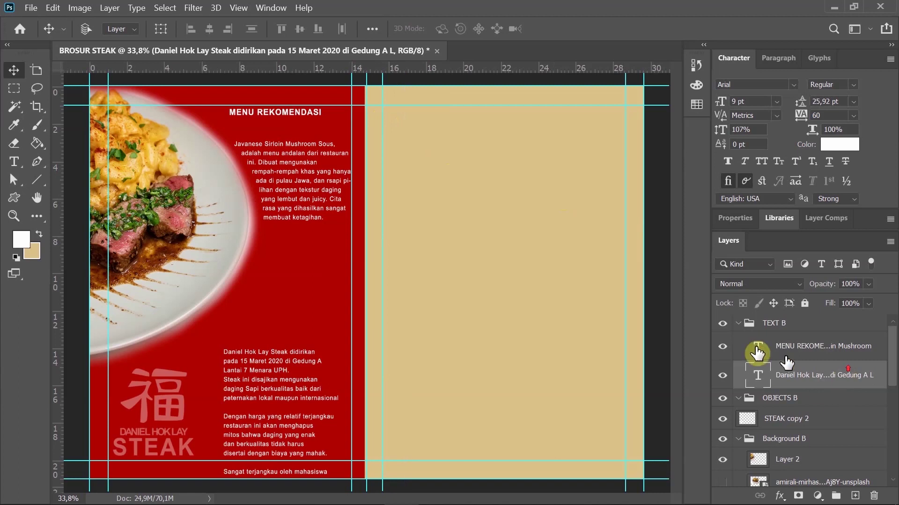
pyautogui.click(741, 325)
pyautogui.click(796, 342)
# - Place the steak-and-vegetables photo ending in k0M7DdIjQIU-unsplash as an embedded image, scaled down against the tan half's inner margin guide
pyautogui.click(31, 8)
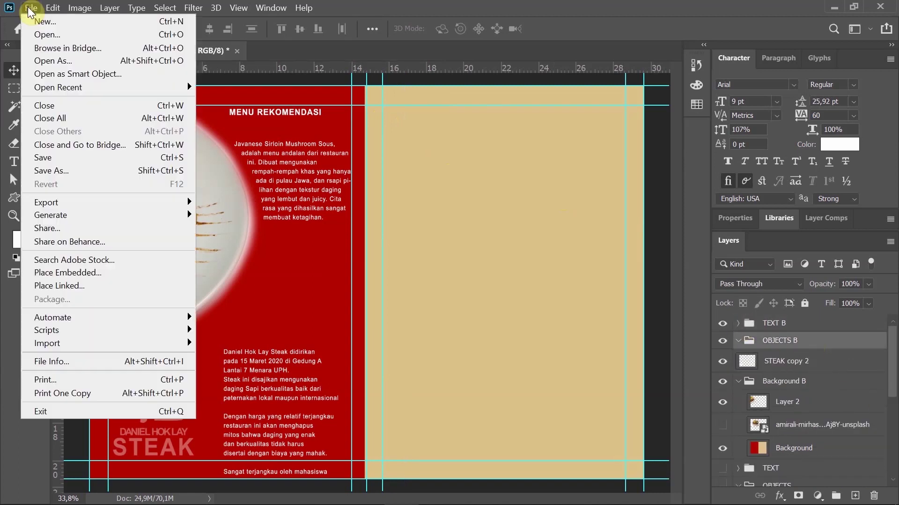
pyautogui.click(60, 339)
pyautogui.moveTo(347, 90); pyautogui.dragTo(347, 96)
pyautogui.doubleClick(164, 187)
pyautogui.moveTo(89, 88); pyautogui.dragTo(507, 379)
pyautogui.moveTo(533, 408); pyautogui.dragTo(410, 162)
pyautogui.press('Return')
# - Place the sliced-steak photo ending in 0f2Mzw2IznQ-unsplash as an embedded image, scaled to 3,94% directly below the first photo at matching width
pyautogui.click(30, 8)
pyautogui.click(60, 339)
pyautogui.moveTo(347, 90); pyautogui.dragTo(359, 117)
pyautogui.click(268, 139)
pyautogui.click(536, 314)
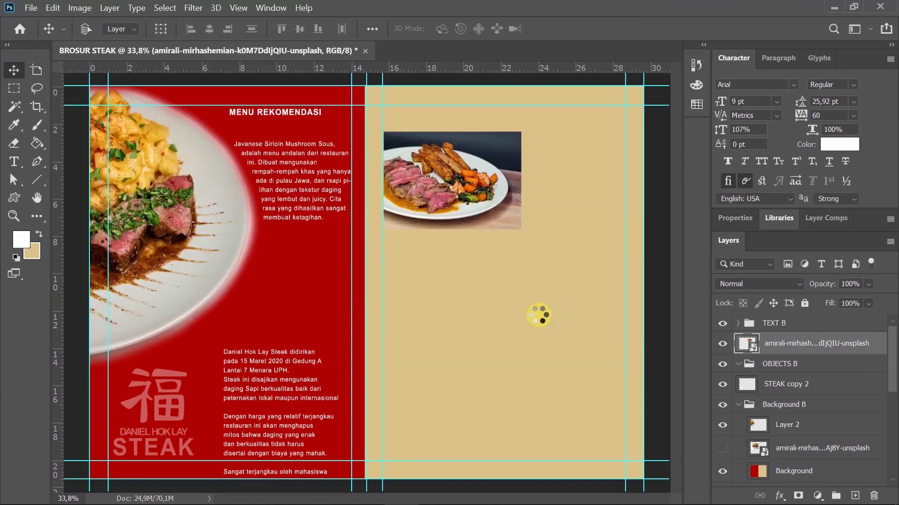
pyautogui.moveTo(89, 98); pyautogui.dragTo(404, 244)
pyautogui.moveTo(616, 391); pyautogui.dragTo(515, 341)
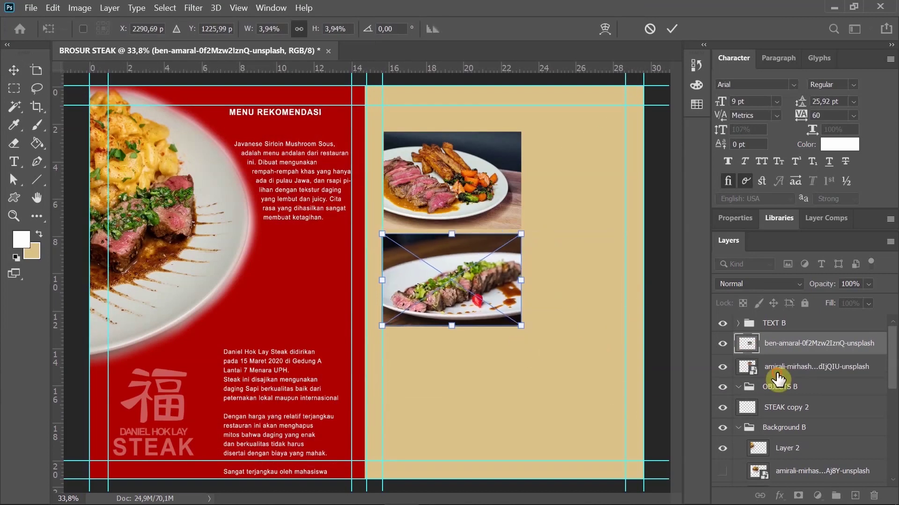
pyautogui.press('Return')
# - Raise the two photos to the upper margin guide and place the overhead steak-table photo ending in vPHyK9Fun_U-unsplash below them, scaled to the lower margin guide
pyautogui.keyDown('shift'); pyautogui.click(774, 369); pyautogui.keyUp('shift')
pyautogui.click(31, 8)
pyautogui.click(91, 277)
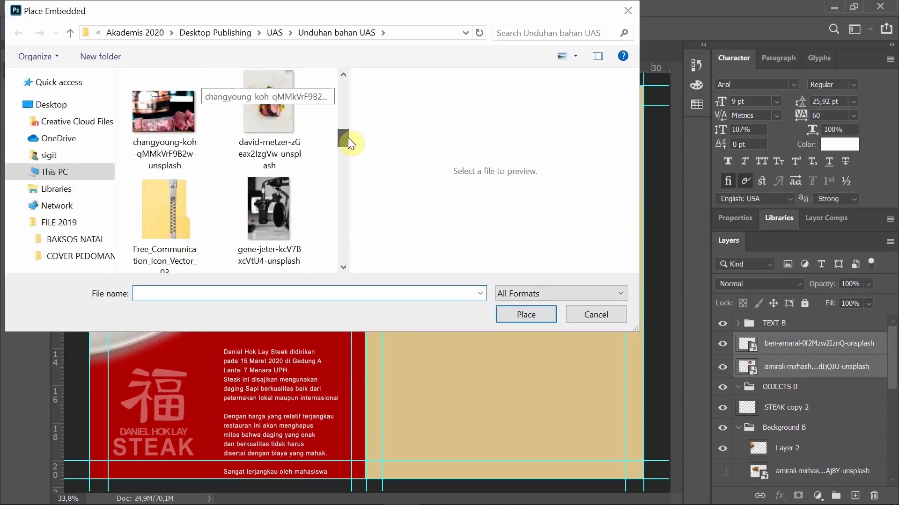
pyautogui.moveTo(348, 137); pyautogui.dragTo(347, 227)
pyautogui.click(170, 136)
pyautogui.click(526, 315)
pyautogui.moveTo(514, 86); pyautogui.dragTo(380, 267)
pyautogui.moveTo(331, 318); pyautogui.dragTo(497, 302)
pyautogui.moveTo(544, 248); pyautogui.dragTo(497, 311)
pyautogui.click(21, 74)
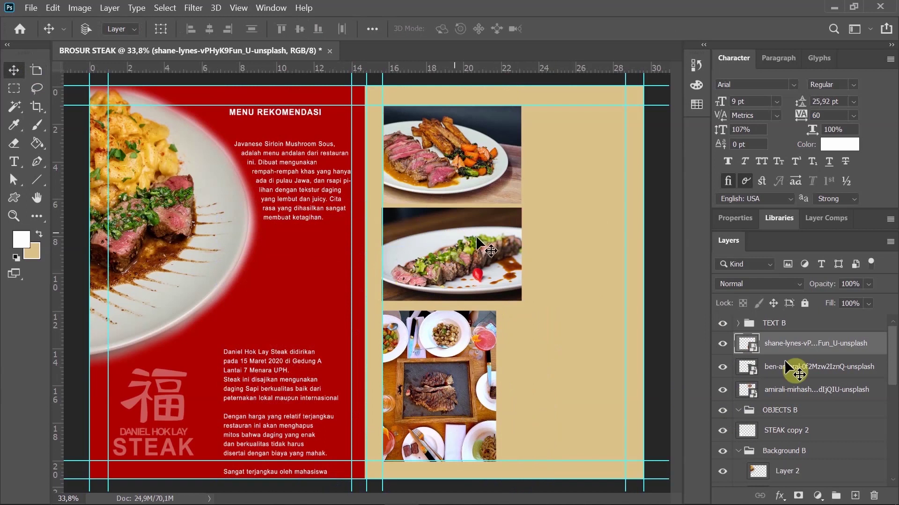
# - Scale the two upper steak photos to 81,78% to match the overhead table photo's width, and raise that photo to just below them
pyautogui.keyDown('ctrl'); pyautogui.click(800, 347); pyautogui.keyUp('ctrl')
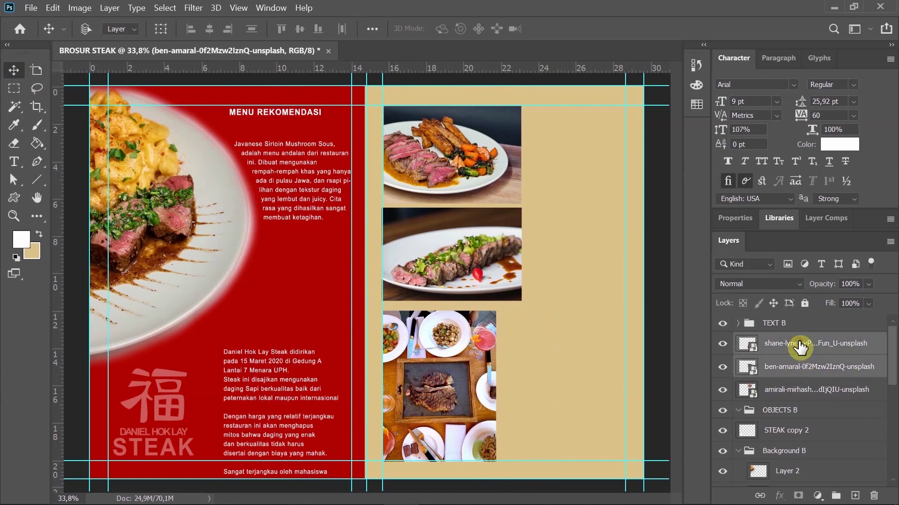
pyautogui.click(823, 375)
pyautogui.keyDown('ctrl'); pyautogui.click(827, 390); pyautogui.keyUp('ctrl')
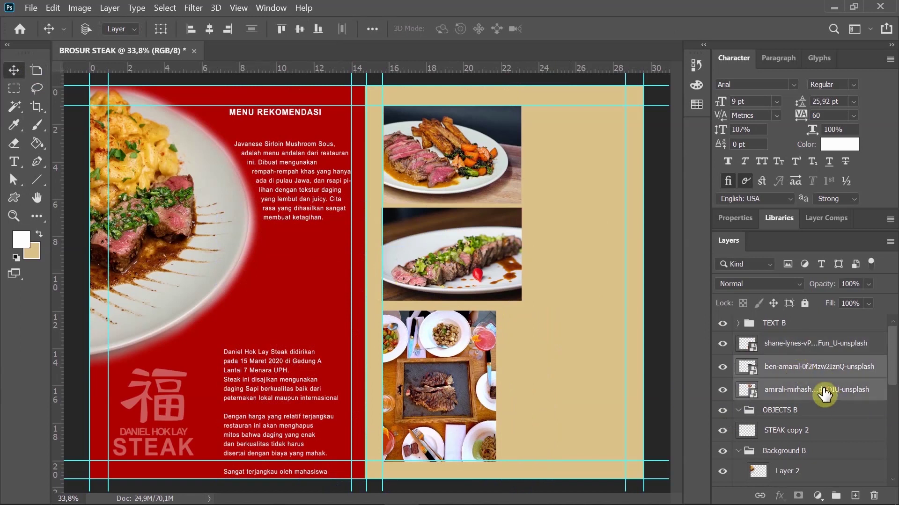
pyautogui.hotkey('ctrl', 't')
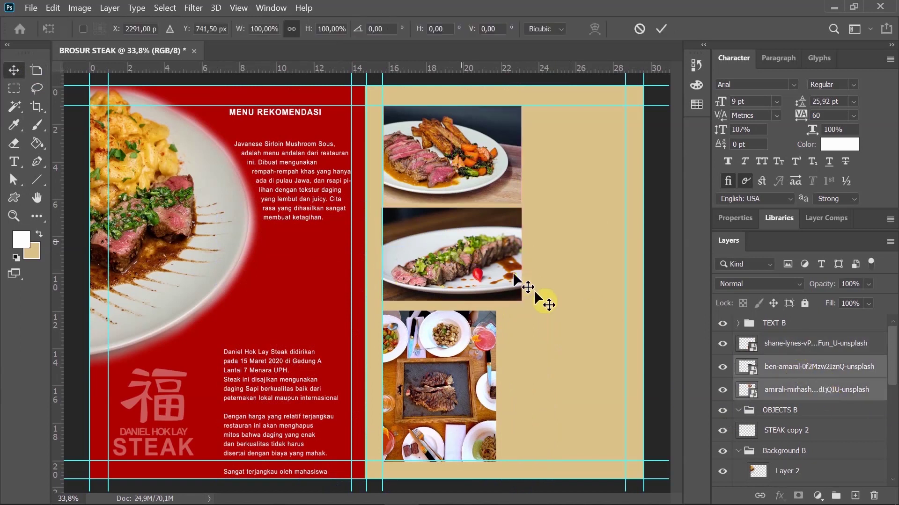
pyautogui.moveTo(521, 300); pyautogui.dragTo(485, 271)
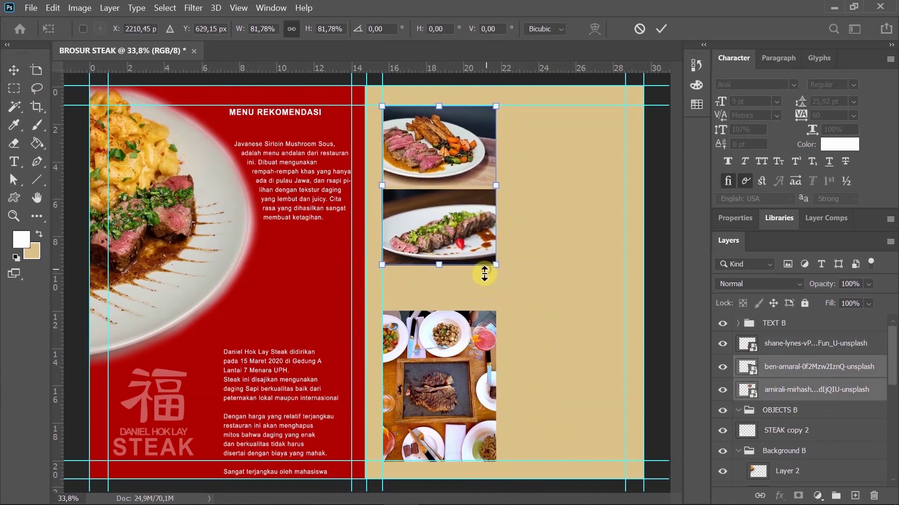
pyautogui.click(14, 70)
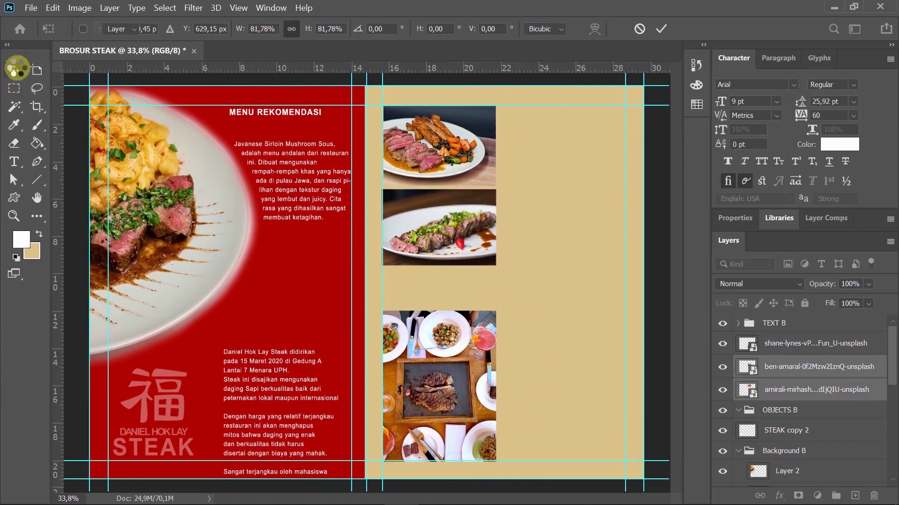
pyautogui.click(772, 344)
pyautogui.moveTo(468, 327); pyautogui.dragTo(462, 312)
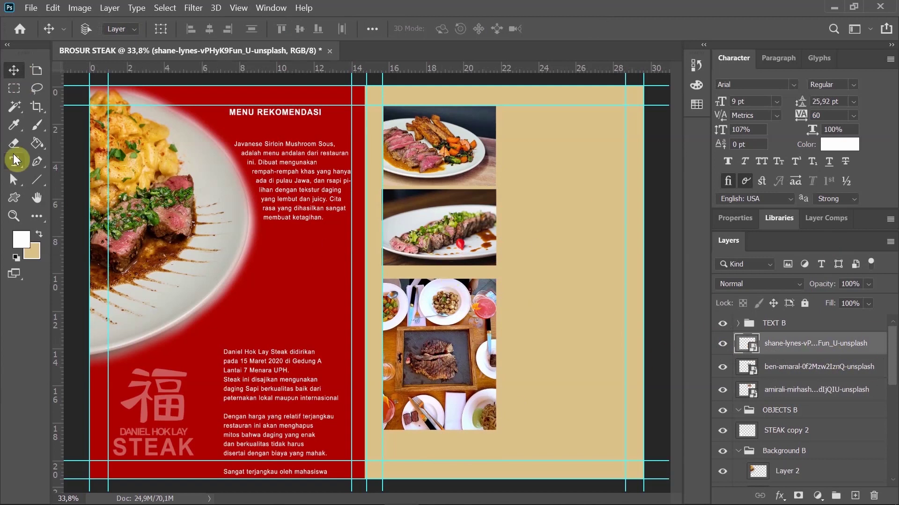
# - Add a text box beside the first steak photo with the heading AUSTRALIAN TENDERLOIN
pyautogui.click(14, 161)
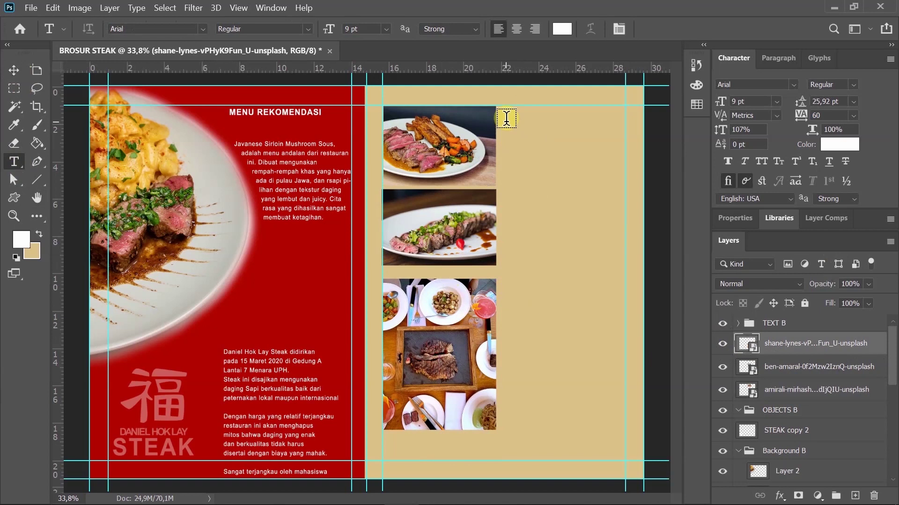
pyautogui.moveTo(505, 122); pyautogui.dragTo(619, 173)
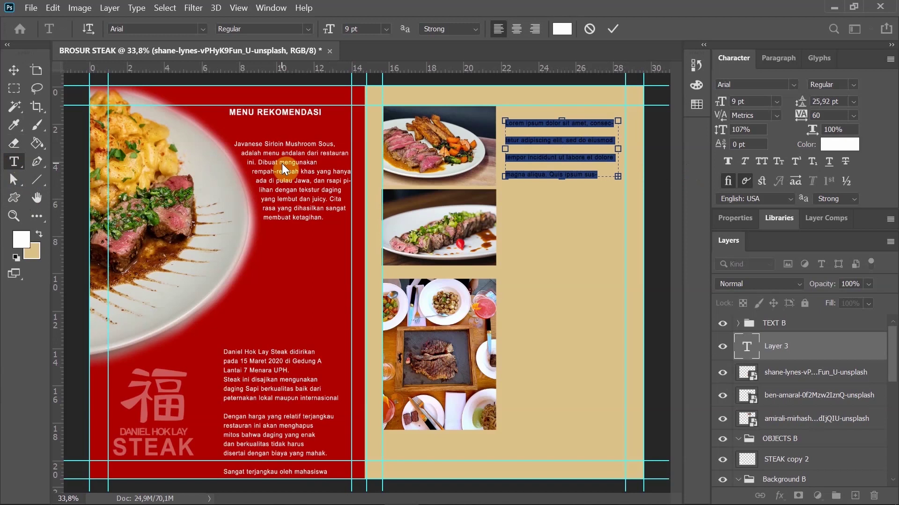
pyautogui.write('JUSTI')
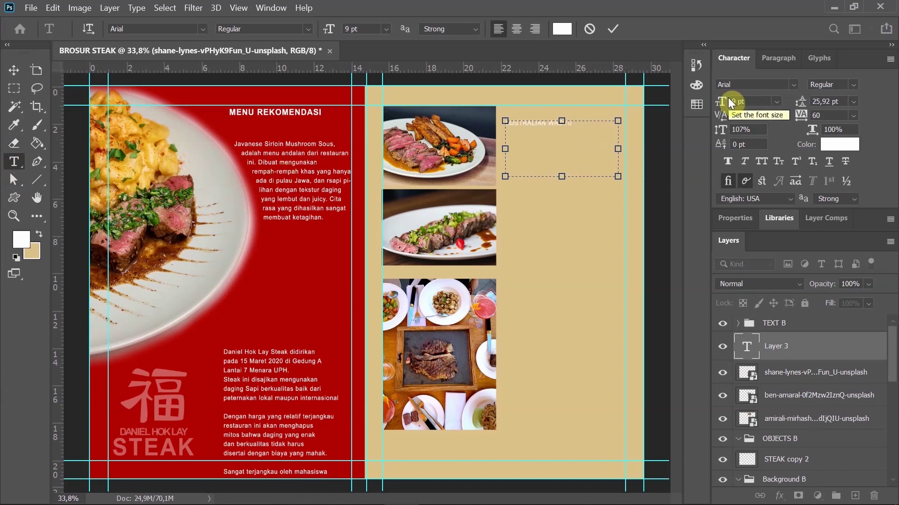
pyautogui.press('BackSpace')
pyautogui.press('BackSpace')
pyautogui.press('BackSpace')
pyautogui.press('BackSpace')
pyautogui.press('BackSpace')
pyautogui.write('SIRLOIN')
pyautogui.write('ERLOIN')
# - Set the AUSTRALIAN TENDERLOIN heading's colour to black and its size to 11 pt
pyautogui.moveTo(608, 125); pyautogui.dragTo(504, 125)
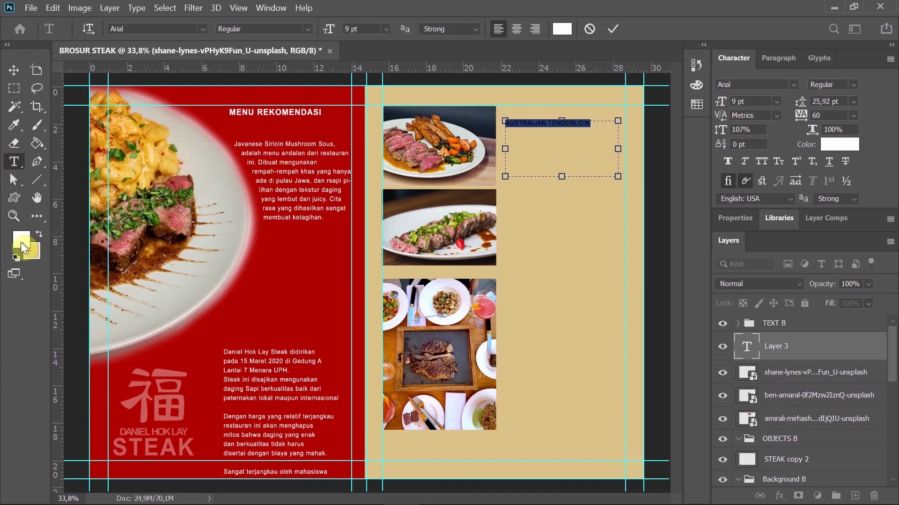
pyautogui.click(21, 243)
pyautogui.click(14, 373)
pyautogui.press('Return')
pyautogui.click(388, 29)
pyautogui.click(360, 104)
pyautogui.click(14, 71)
# - Try adding, in the heading's own text box, the description "Daging import dari Australia ini disajikan dengan kentang, brokoli dan wortel, serta aroma"
pyautogui.click(14, 161)
pyautogui.click(609, 124)
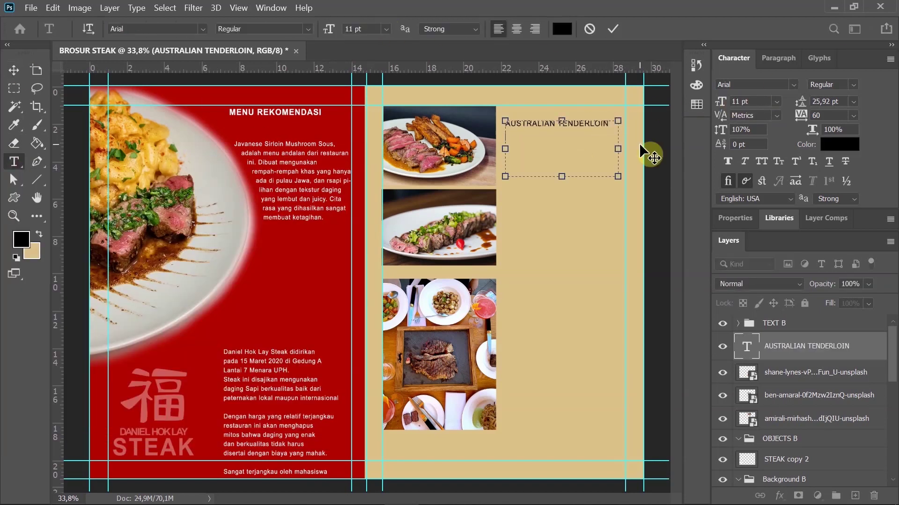
pyautogui.press('Return')
pyautogui.write('Daging')
pyautogui.press('BackSpace')
pyautogui.press('BackSpace')
pyautogui.press('BackSpace')
pyautogui.press('BackSpace')
pyautogui.press('BackSpace')
pyautogui.press('BackSpace')
pyautogui.write('Daging')
pyautogui.press('BackSpace')
pyautogui.press('BackSpace')
pyautogui.press('BackSpace')
pyautogui.press('BackSpace')
pyautogui.press('BackSpace')
pyautogui.press('BackSpace')
pyautogui.write('Disajika')
pyautogui.press('BackSpace')
pyautogui.press('BackSpace')
pyautogui.press('BackSpace')
pyautogui.press('BackSpace')
pyautogui.press('BackSpace')
pyautogui.press('BackSpace')
pyautogui.press('BackSpace')
pyautogui.write('aging import dari Australia ')
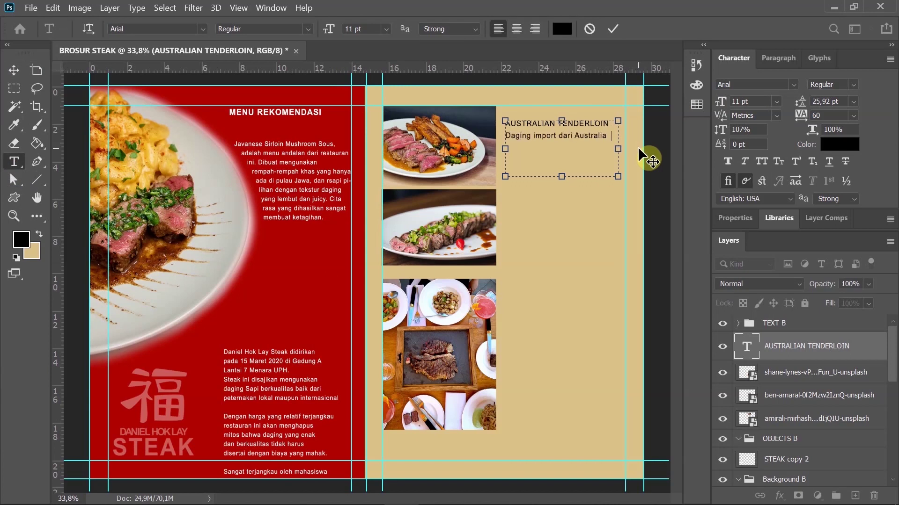
pyautogui.write('ini disajikan dengan kentang, brokolo da')
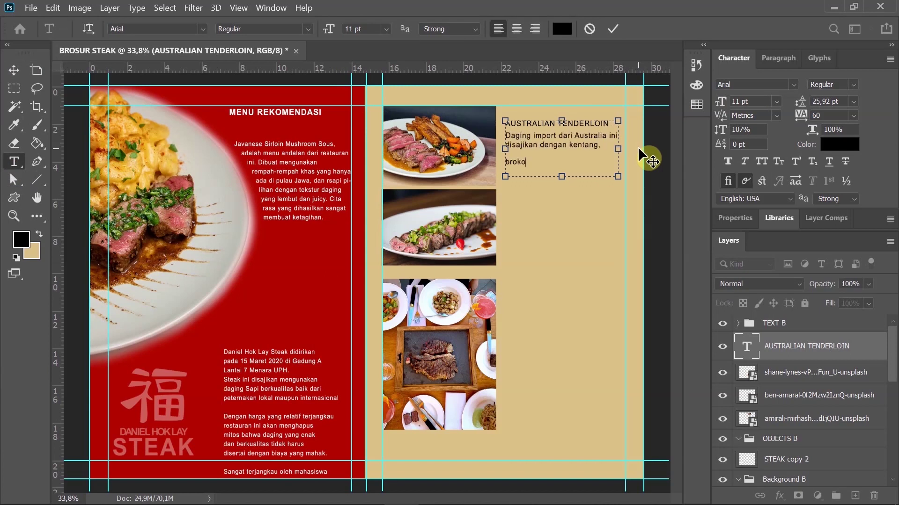
pyautogui.write('n wortel, serta aroma')
# - Make the AUSTRALIAN TENDERLOIN heading bold and delete the description lines from its text box
pyautogui.moveTo(504, 124); pyautogui.dragTo(618, 123)
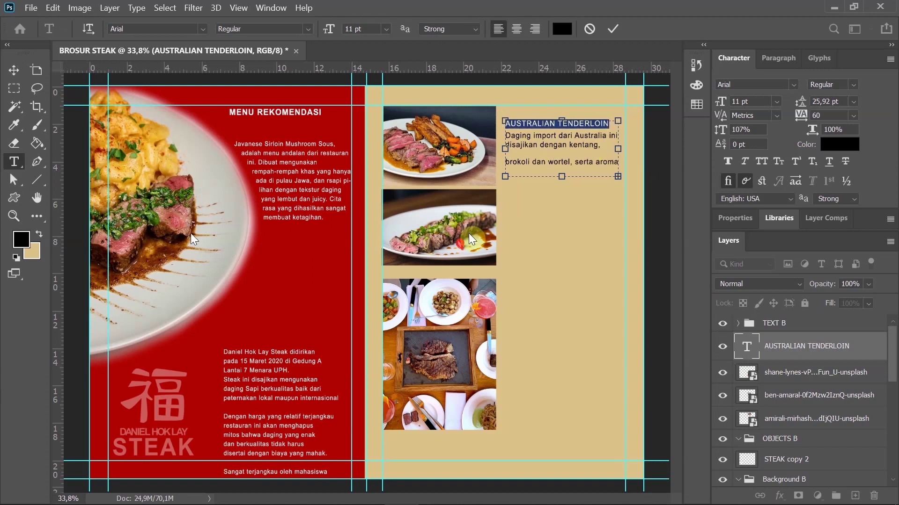
pyautogui.click(300, 28)
pyautogui.click(305, 107)
pyautogui.click(608, 148)
pyautogui.press('BackSpace')
pyautogui.moveTo(506, 135); pyautogui.dragTo(562, 130)
pyautogui.press('BackSpace')
pyautogui.click(543, 167)
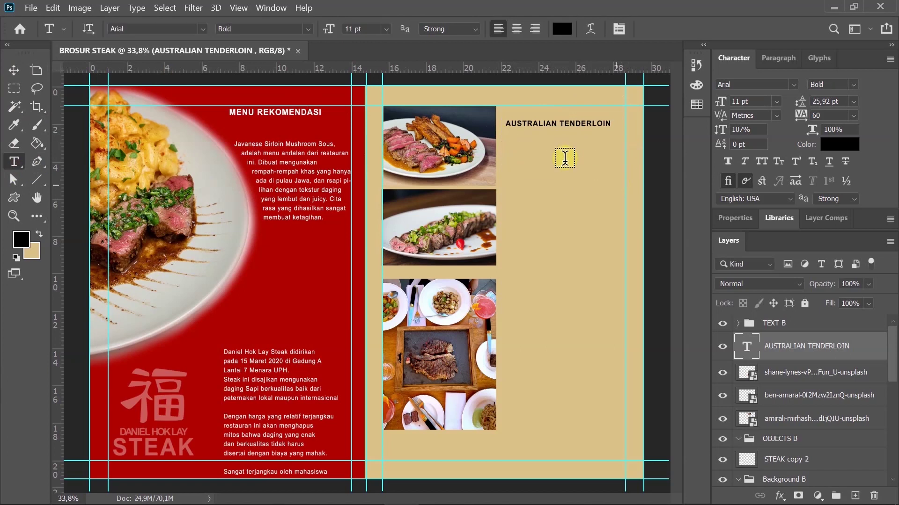
# - Create a separate text box under the heading reading "Daging pilihan dari negeri kangguru ini disajikan dengan saus anggur dan truffle"
pyautogui.moveTo(504, 142); pyautogui.dragTo(617, 185)
pyautogui.write('Daging pilihan dari negeri')
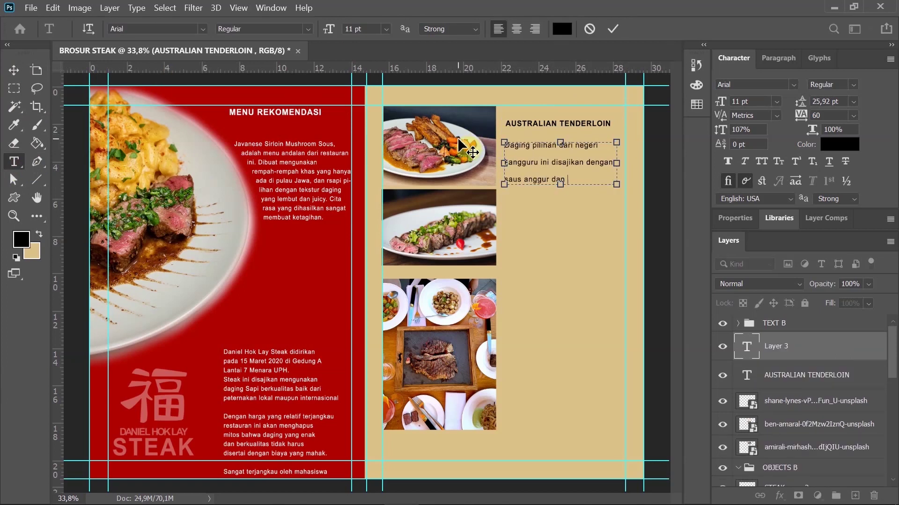
pyautogui.write('truffle')
# - Set the tenderloin description's leading to 16,92 pt and move the text up close beneath its heading
pyautogui.hotkey('ctrl', 'a')
pyautogui.moveTo(800, 102); pyautogui.dragTo(795, 104)
pyautogui.click(13, 70)
pyautogui.moveTo(571, 158); pyautogui.dragTo(571, 149)
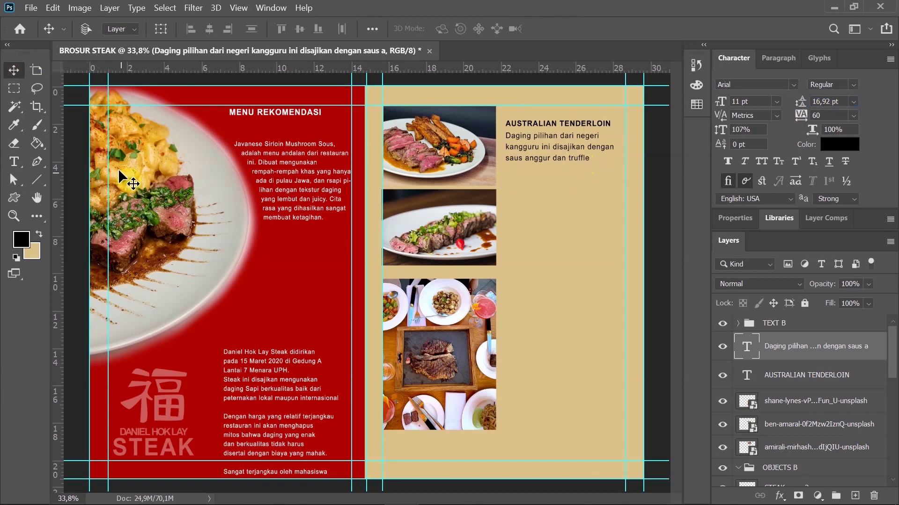
# - Add the price "IDR 350 K" in Bold Italic and position it just below the tenderloin description
pyautogui.press('t')
pyautogui.click(513, 174)
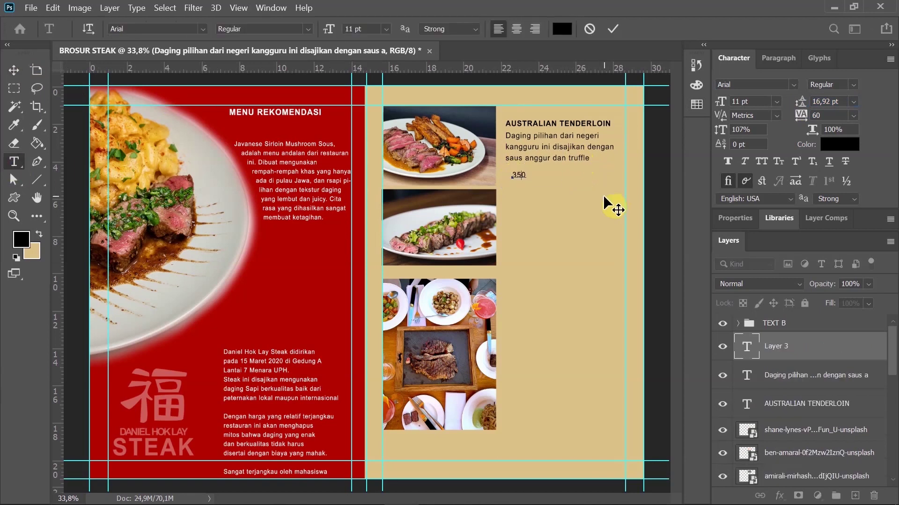
pyautogui.write('350 K')
pyautogui.press('Home')
pyautogui.write('IDR')
pyautogui.moveTo(550, 175); pyautogui.dragTo(122, 183)
pyautogui.click(308, 29)
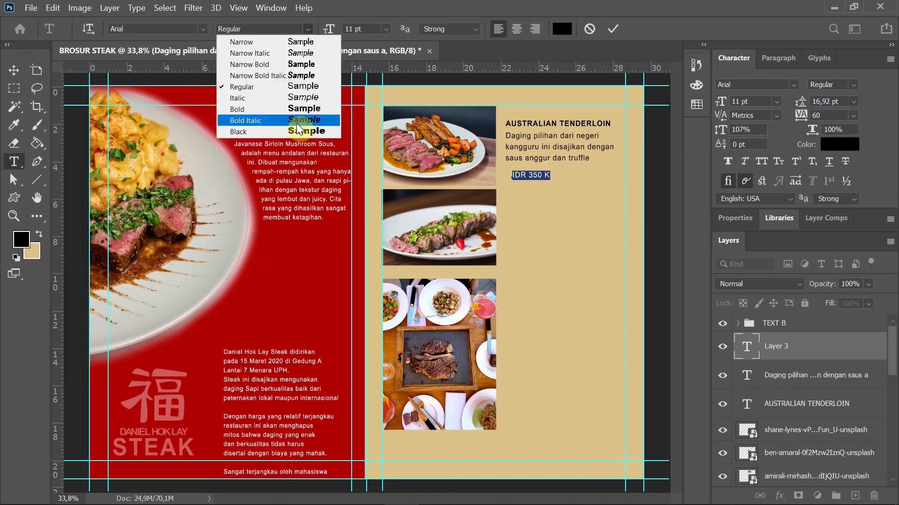
pyautogui.click(301, 120)
pyautogui.click(14, 70)
pyautogui.moveTo(527, 172); pyautogui.dragTo(529, 172)
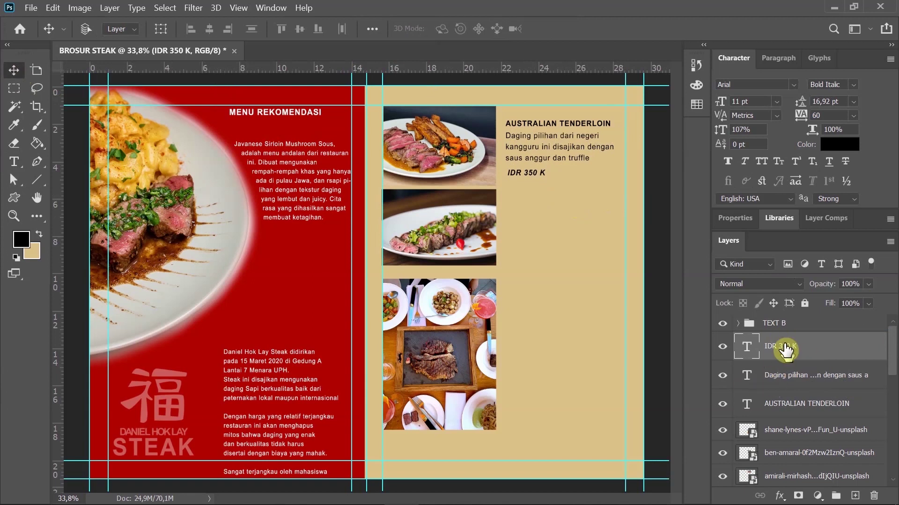
# - Check the price, description and heading text layers by hiding them and showing them again
pyautogui.click(744, 369)
pyautogui.click(779, 403)
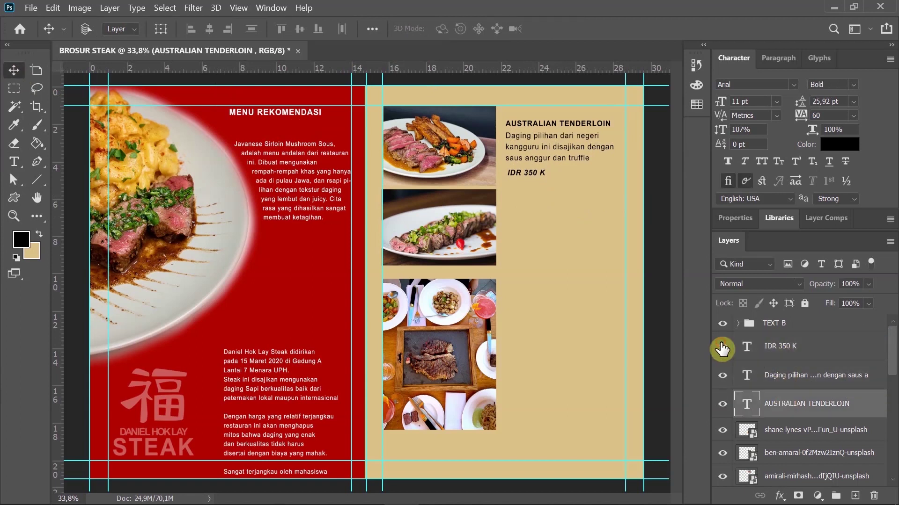
pyautogui.click(722, 346)
pyautogui.click(723, 406)
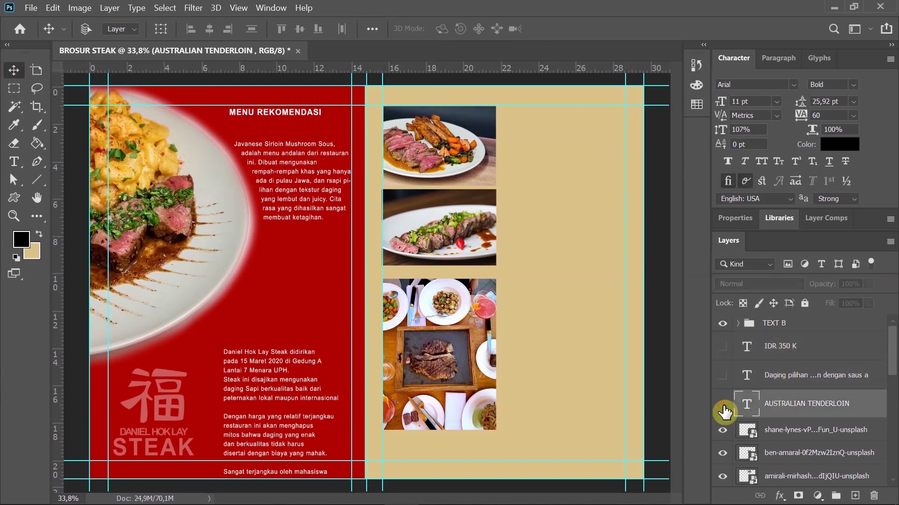
pyautogui.click(722, 405)
pyautogui.click(722, 375)
pyautogui.click(723, 347)
# - Duplicate the tenderloin heading, description and price layers together and move the copies down beside the second steak photo
pyautogui.click(799, 350)
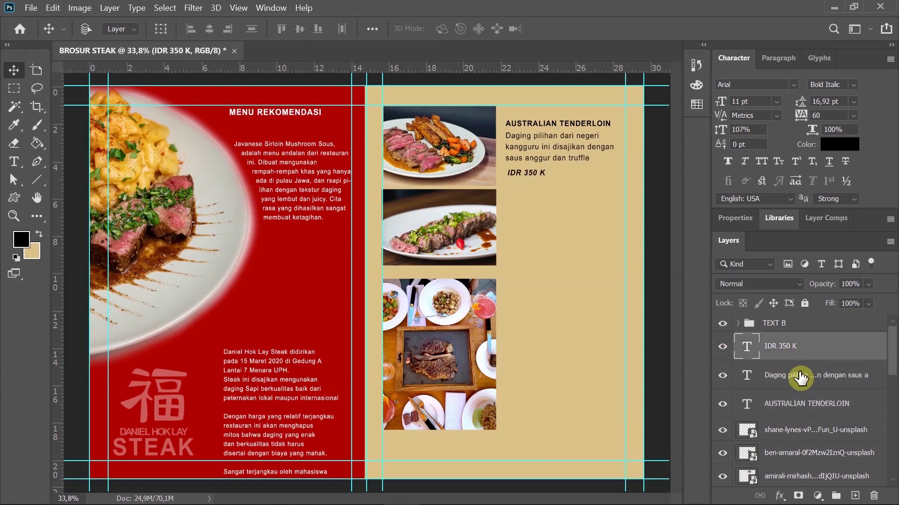
pyautogui.keyDown('shift'); pyautogui.click(798, 374); pyautogui.keyUp('shift')
pyautogui.keyDown('shift'); pyautogui.click(803, 411); pyautogui.keyUp('shift')
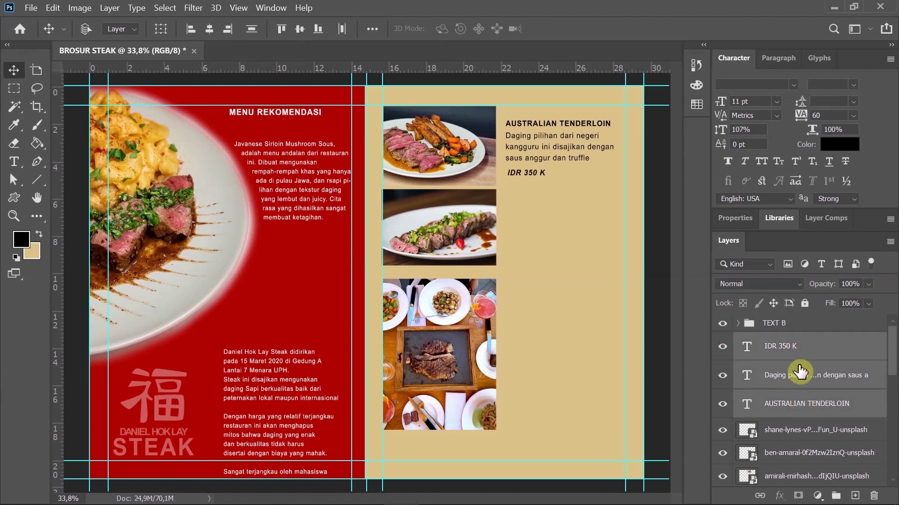
pyautogui.moveTo(802, 375); pyautogui.dragTo(858, 495)
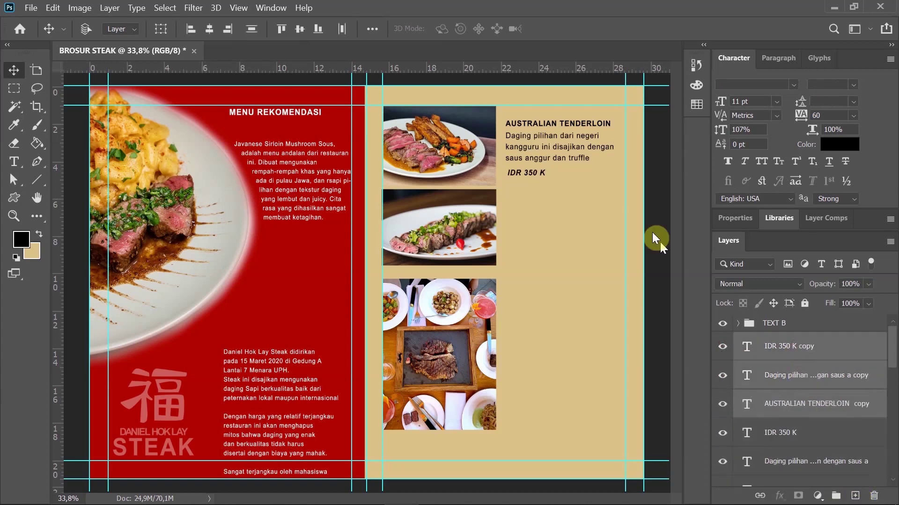
pyautogui.moveTo(564, 177); pyautogui.dragTo(562, 221)
# - Replace the copied heading beside the second photo with WAGYU SIRLOIN
pyautogui.click(14, 162)
pyautogui.click(612, 204)
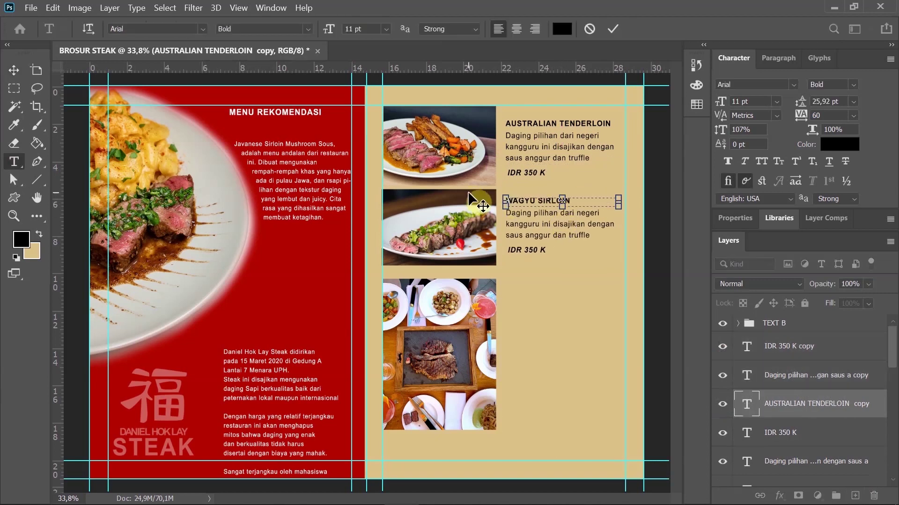
pyautogui.click(14, 70)
# - Replace the description under WAGYU SIRLOIN with "Diimpor langsung dari Korea, menu ini disajikan bersama saus mushroom dan soju"
pyautogui.click(14, 162)
pyautogui.click(537, 227)
pyautogui.hotkey('ctrl', 'a')
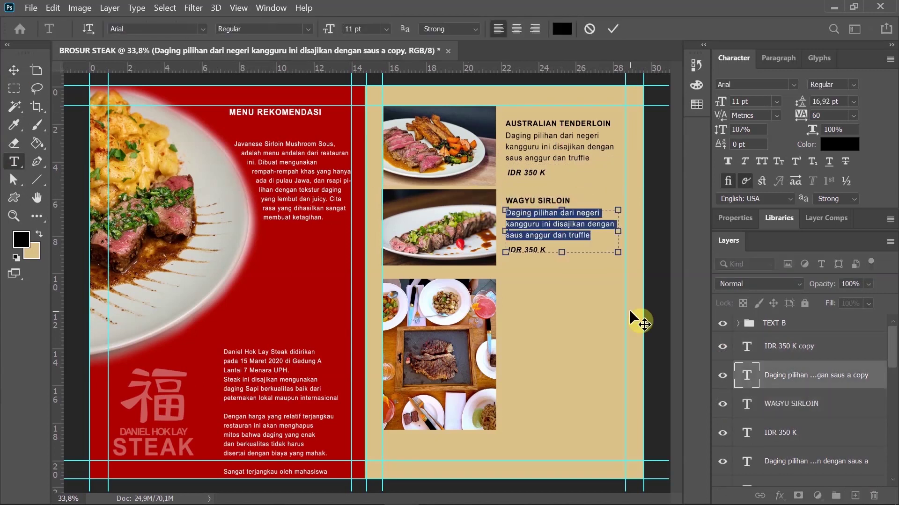
pyautogui.write('Diimpor langsung dari Korea,')
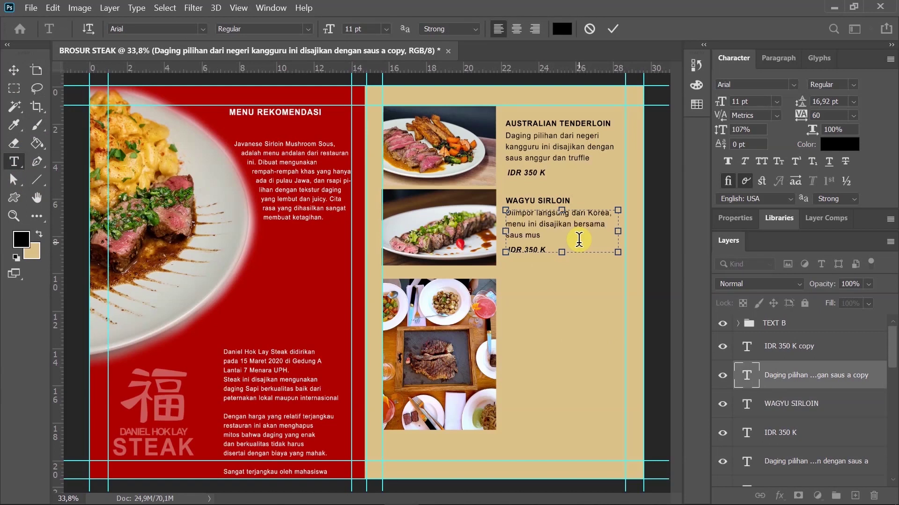
pyautogui.write('soju')
pyautogui.click(14, 71)
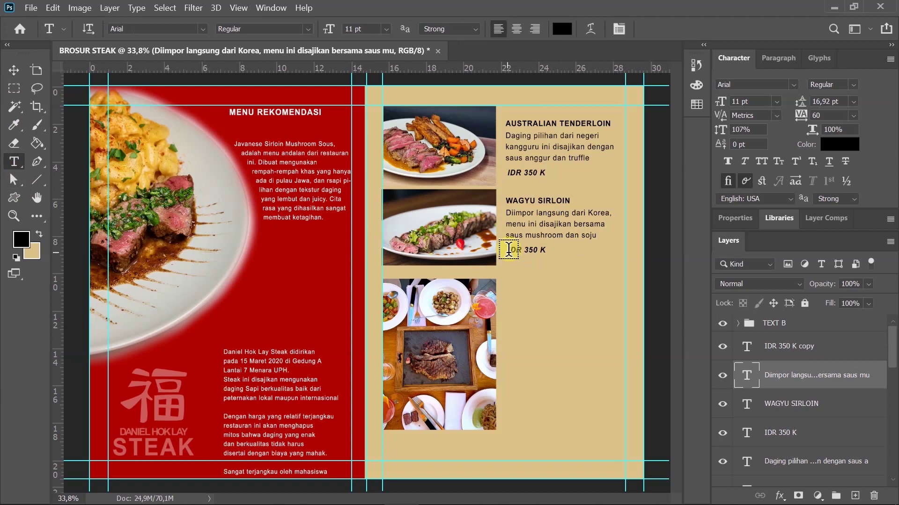
# - Duplicate the WAGYU SIRLOIN heading, description and price layers and move the copies down beside the overhead table photo
pyautogui.click(519, 250)
pyautogui.keyDown('shift'); pyautogui.click(816, 408); pyautogui.keyUp('shift')
pyautogui.hotkey('ctrl', 'j')
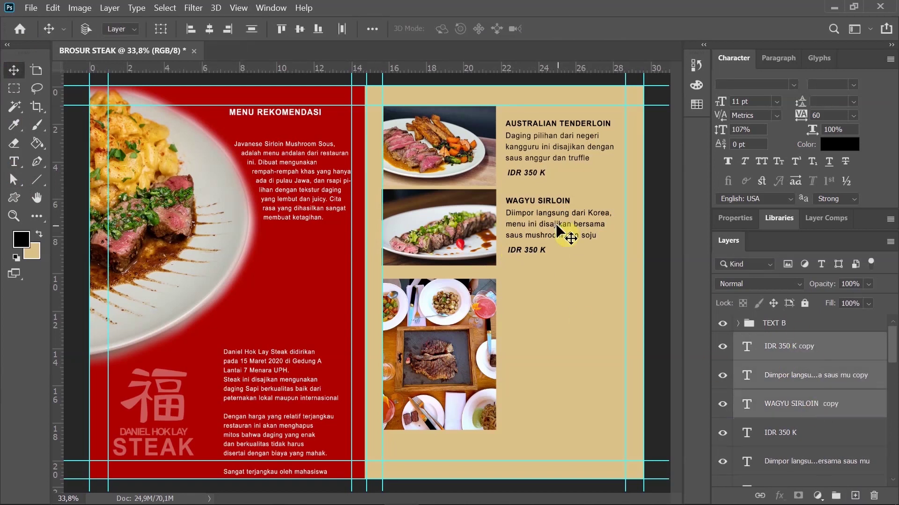
pyautogui.moveTo(565, 227); pyautogui.dragTo(560, 307)
# - Replace the copied heading beside the overhead table photo with COUPLE PACKAGE
pyautogui.click(15, 162)
pyautogui.click(586, 319)
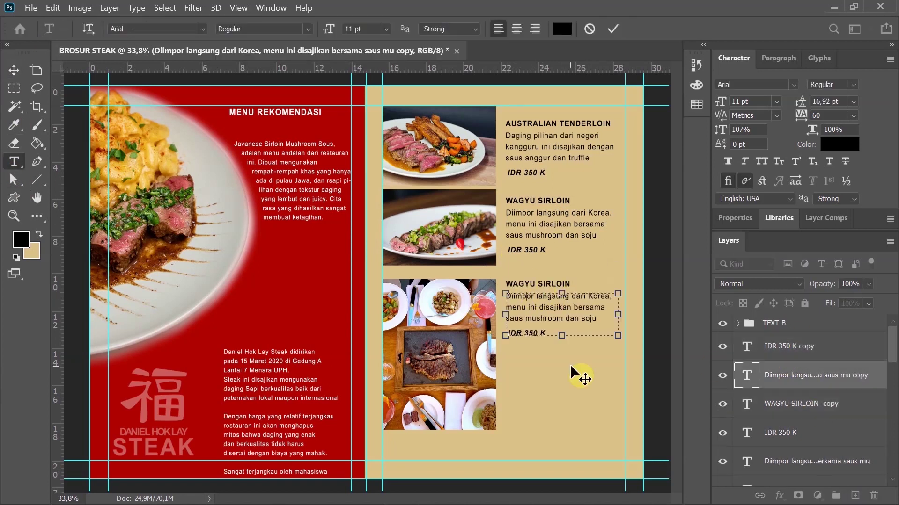
pyautogui.click(795, 404)
pyautogui.tripleClick(540, 284)
pyautogui.write('COUPLE PACKAGE')
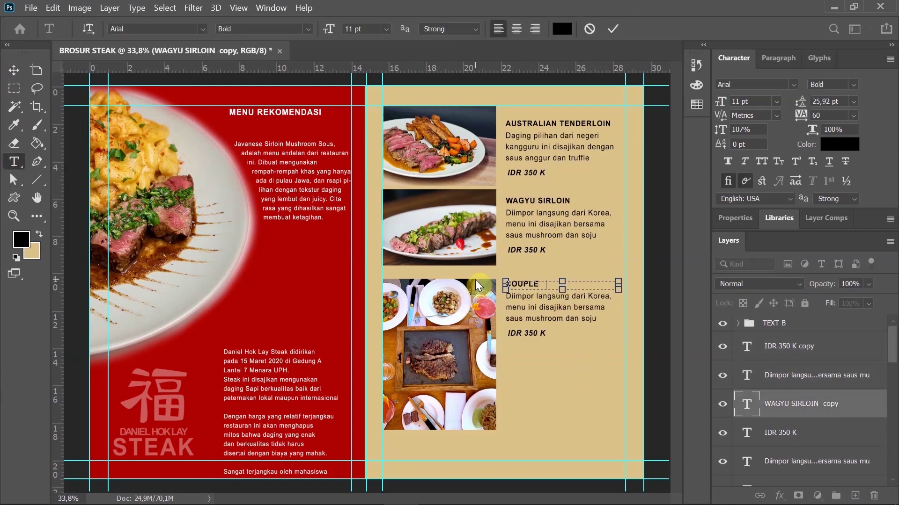
pyautogui.click(802, 431)
pyautogui.click(13, 71)
pyautogui.moveTo(522, 330); pyautogui.dragTo(526, 365)
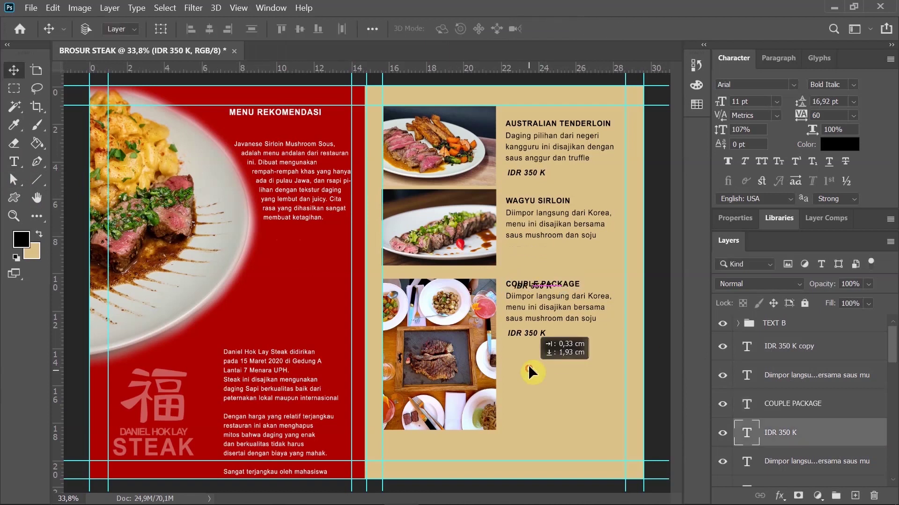
pyautogui.hotkey('ctrl', 'z')
# - Lower the COUPLE PACKAGE price toward the bottom of its photo and change it to "IDR 750 K"
pyautogui.click(783, 345)
pyautogui.moveTo(539, 335); pyautogui.dragTo(523, 399)
pyautogui.click(14, 162)
pyautogui.write('7')
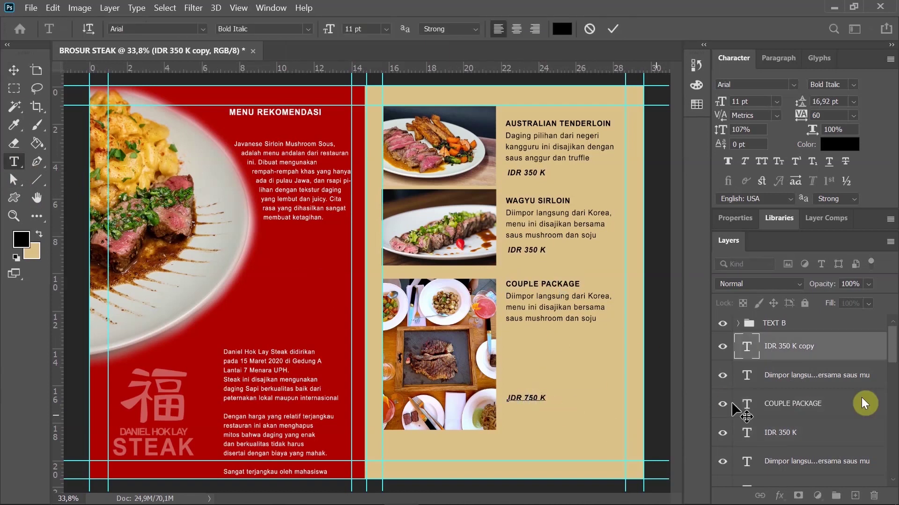
# - Replace the COUPLE PACKAGE description with "Paket makan bagi pasangan, terdiri dari :" plus tendeloin steak @ 250 gr, clamp, wine and Salad items, and extend its text box
pyautogui.click(817, 380)
pyautogui.click(528, 309)
pyautogui.hotkey('ctrl', 'a')
pyautogui.write('Paket')
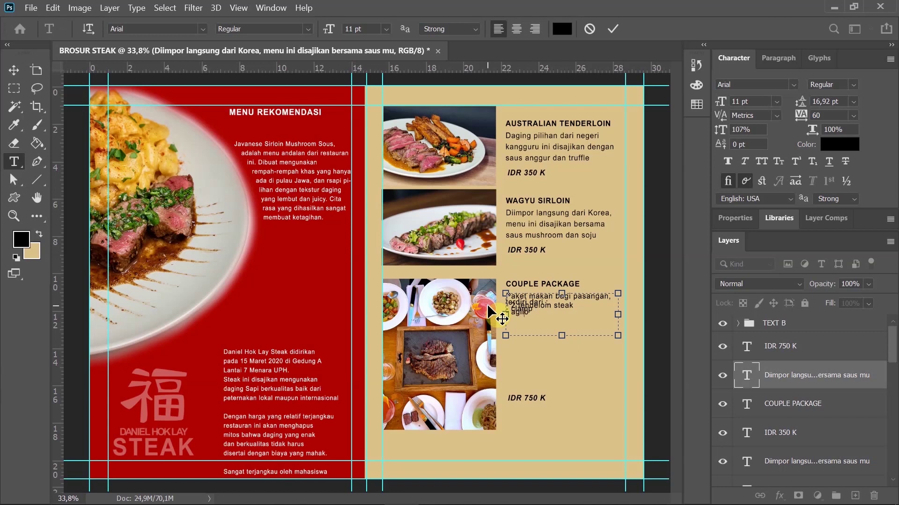
pyautogui.moveTo(561, 335); pyautogui.dragTo(561, 374)
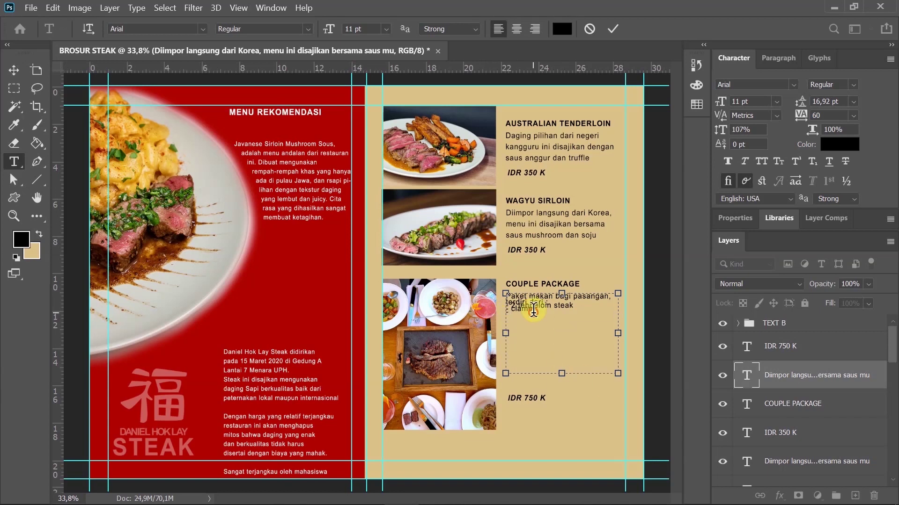
pyautogui.write('wine')
pyautogui.write('250 gr')
# - Set the line spacing of the COUPLE PACKAGE description to 25,92 pt and shorten its text box
pyautogui.moveTo(536, 314); pyautogui.dragTo(497, 295)
pyautogui.moveTo(799, 102); pyautogui.dragTo(805, 103)
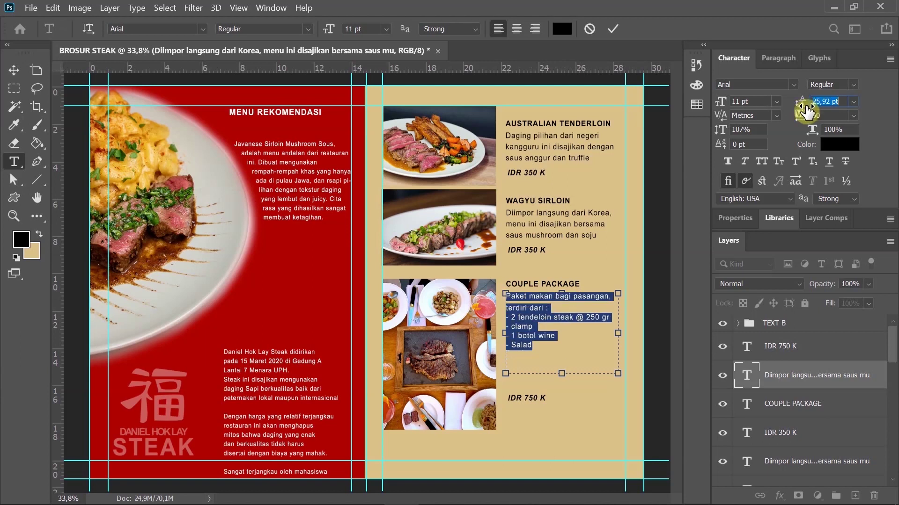
pyautogui.moveTo(562, 374); pyautogui.dragTo(564, 359)
# - Move the COUPLE PACKAGE price up under its description and change it to "IDR 750 K (Daging lokal)" and "IDR 950 K (Daging Import)" on two lines
pyautogui.click(14, 71)
pyautogui.moveTo(533, 399); pyautogui.dragTo(533, 366)
pyautogui.click(14, 161)
pyautogui.click(528, 366)
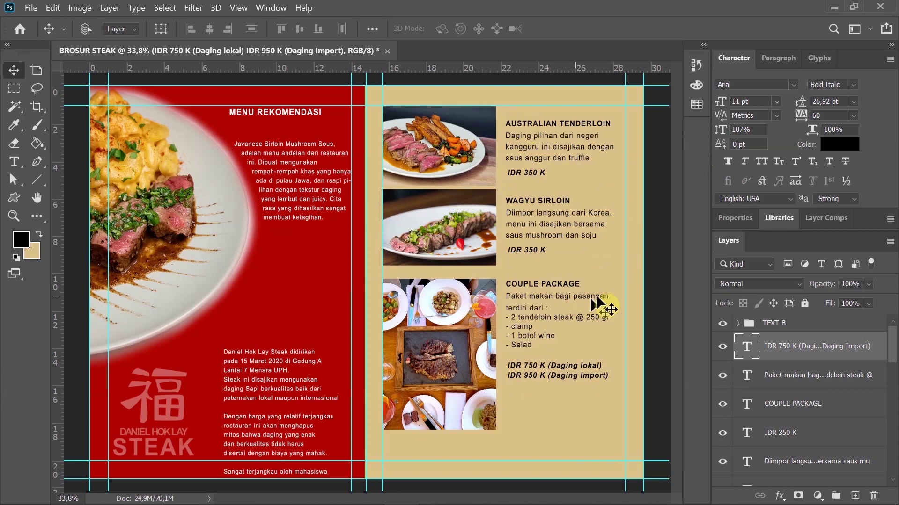
# - Place the zGeax2IzgVw-unsplash steak photo as an embedded image directly above the Background layer in the Background B group
pyautogui.scroll(-3, 804, 372)
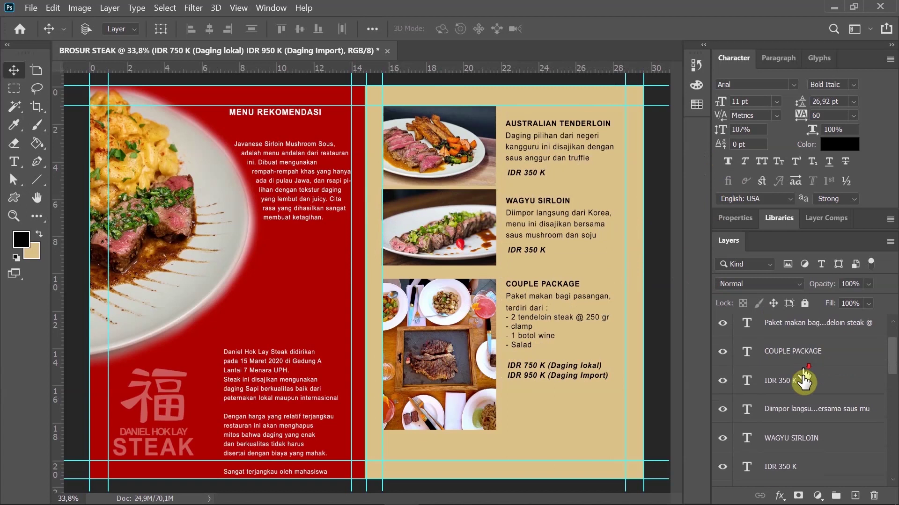
pyautogui.scroll(-8, 806, 444)
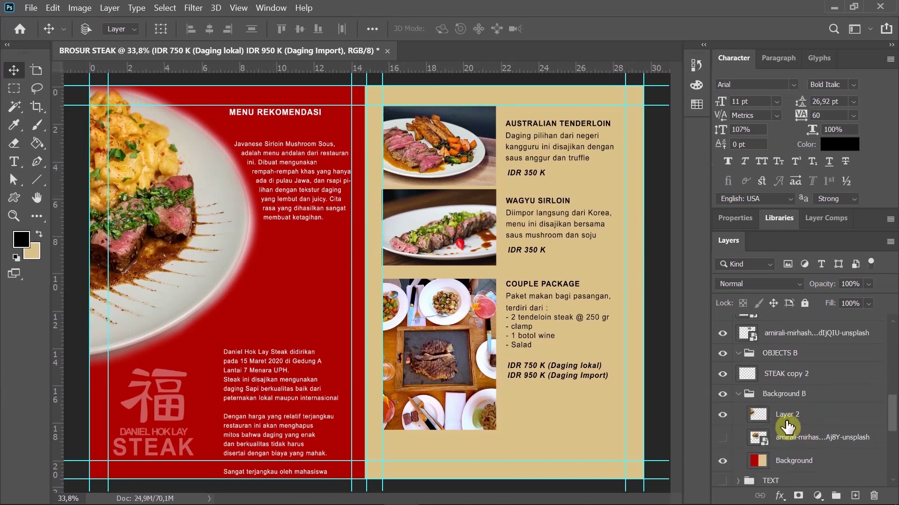
pyautogui.click(802, 422)
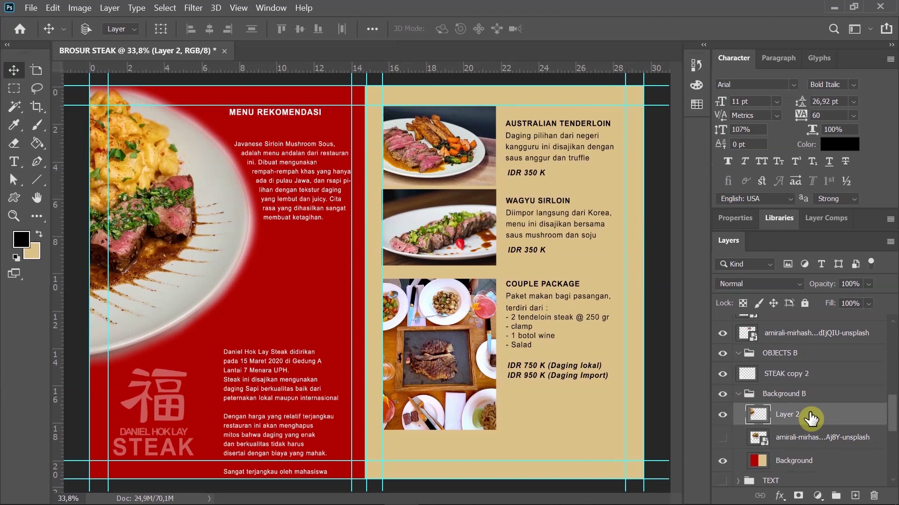
pyautogui.click(822, 461)
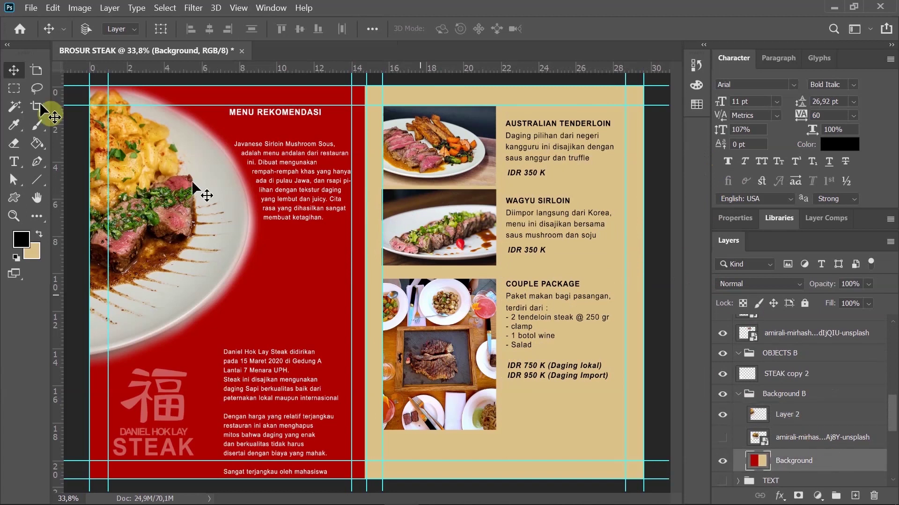
pyautogui.click(31, 9)
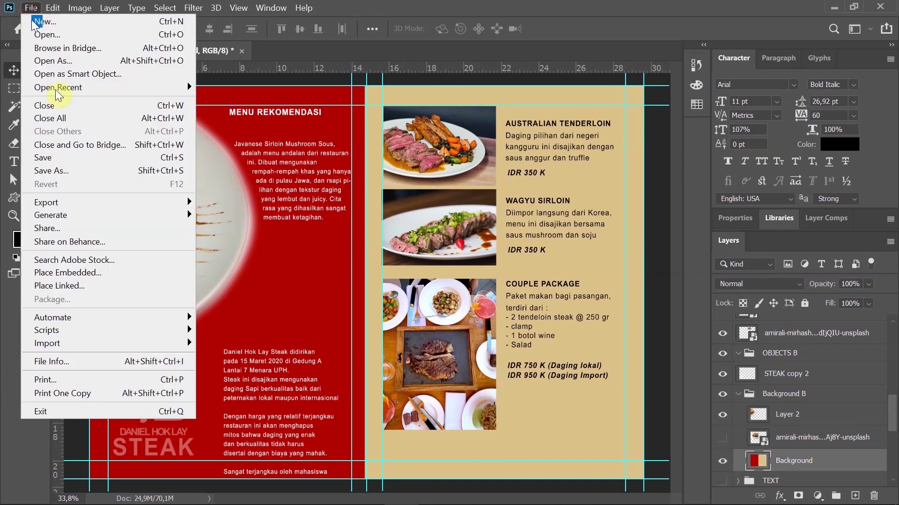
pyautogui.click(89, 271)
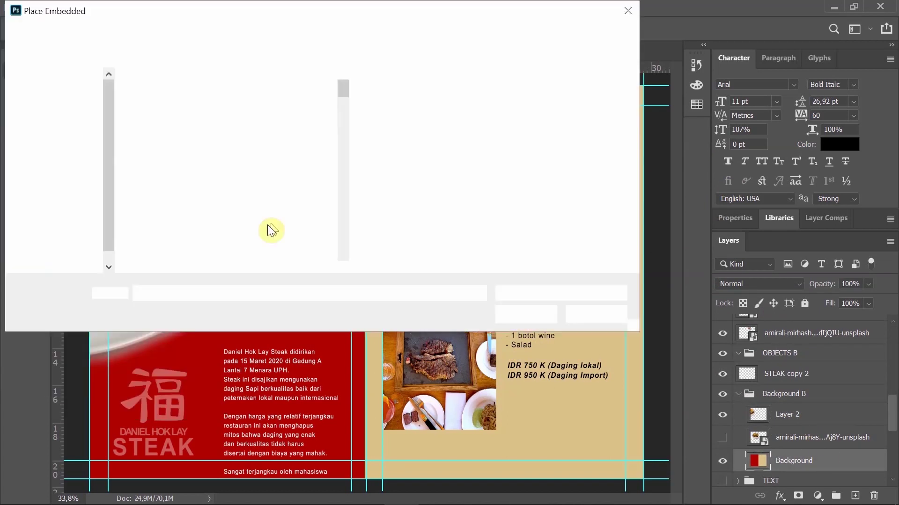
pyautogui.moveTo(343, 94); pyautogui.dragTo(346, 137)
pyautogui.click(276, 171)
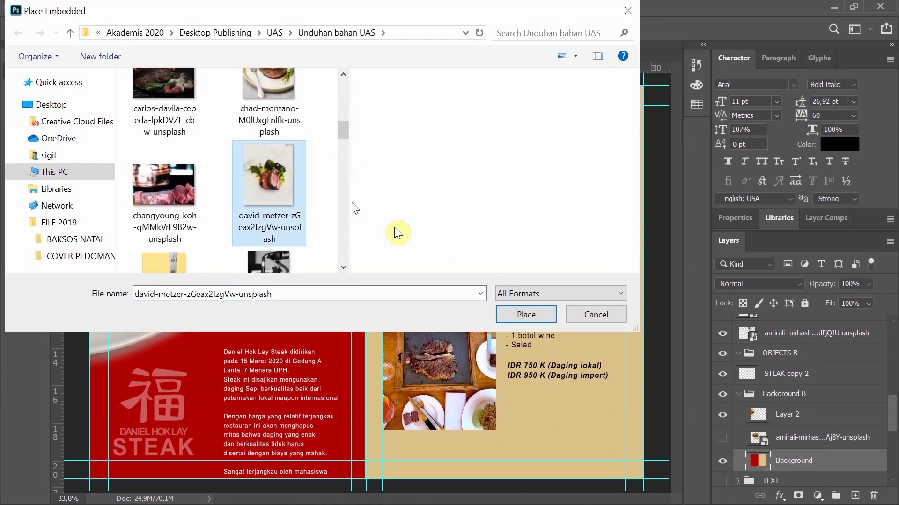
pyautogui.click(531, 318)
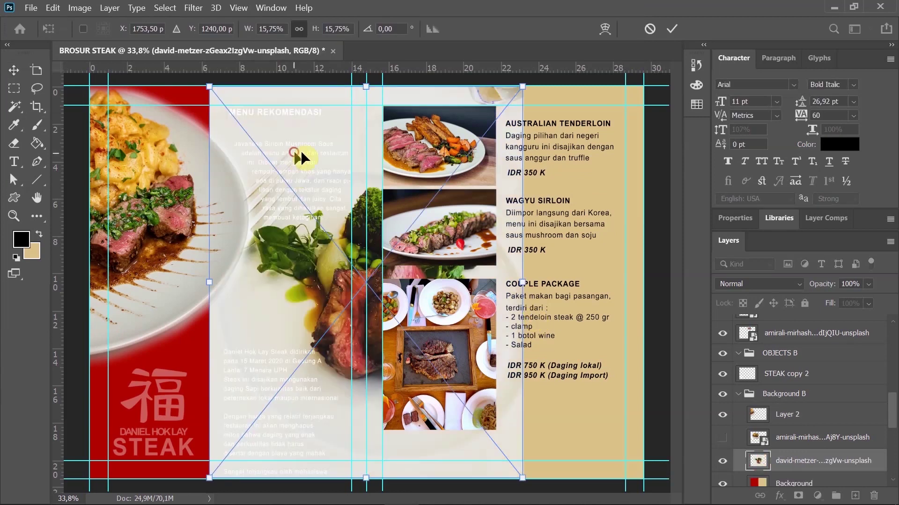
# - Move the placed steak photo over the tan page, lower its opacity to 16% and commit the placement
pyautogui.moveTo(300, 150); pyautogui.dragTo(456, 159)
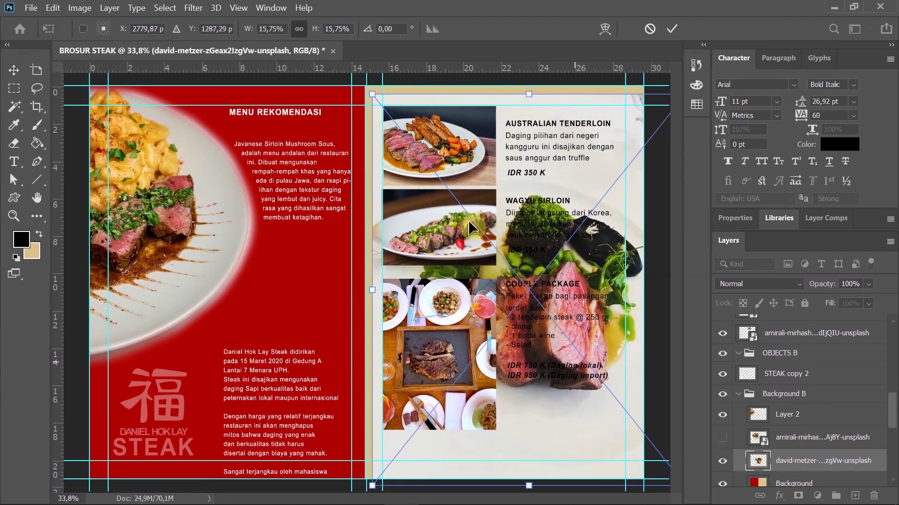
pyautogui.moveTo(501, 130); pyautogui.dragTo(498, 123)
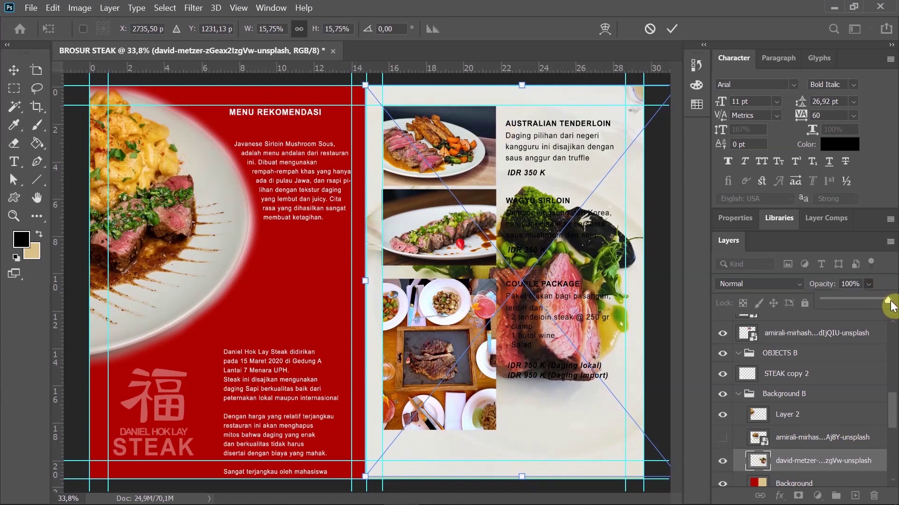
pyautogui.moveTo(874, 305); pyautogui.dragTo(834, 306)
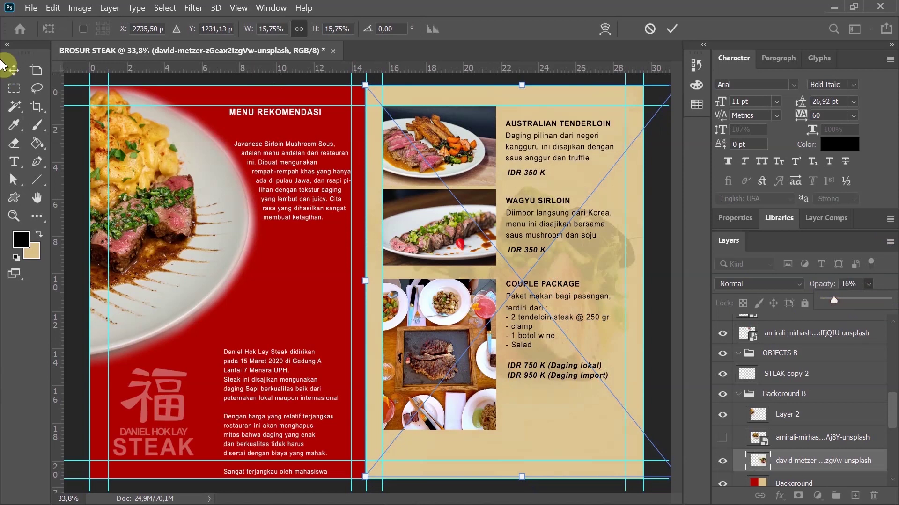
pyautogui.click(14, 70)
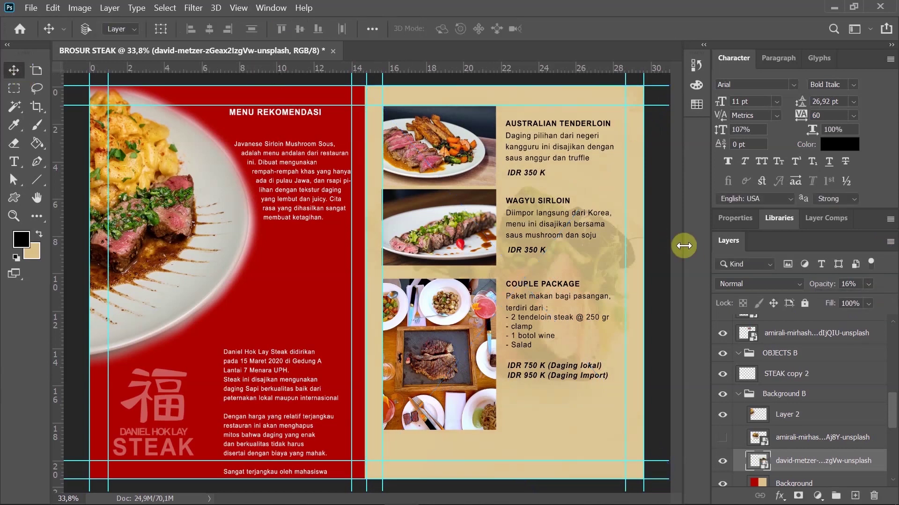
# - Collapse the Background B and OBJECTS B groups and move all the tan page's heading, description and price layers into the TEXT B group
pyautogui.click(738, 396)
pyautogui.click(738, 354)
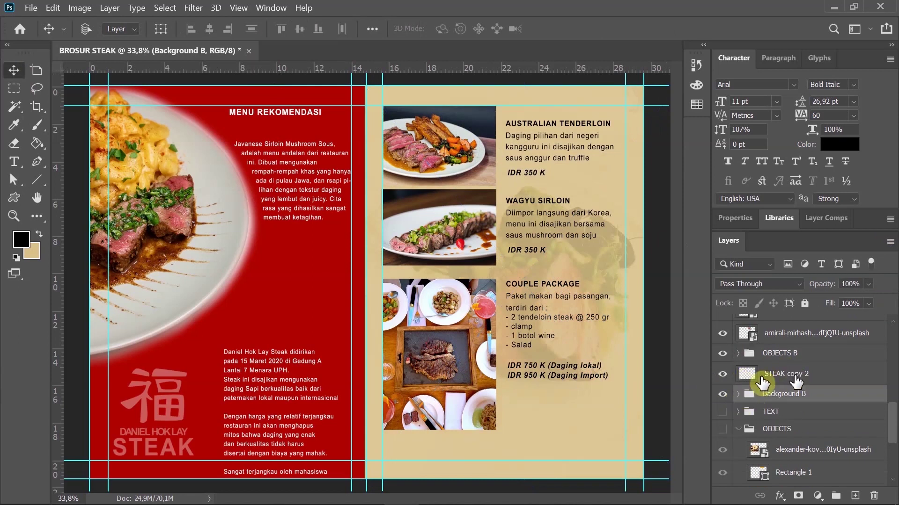
pyautogui.scroll(4, 749, 370)
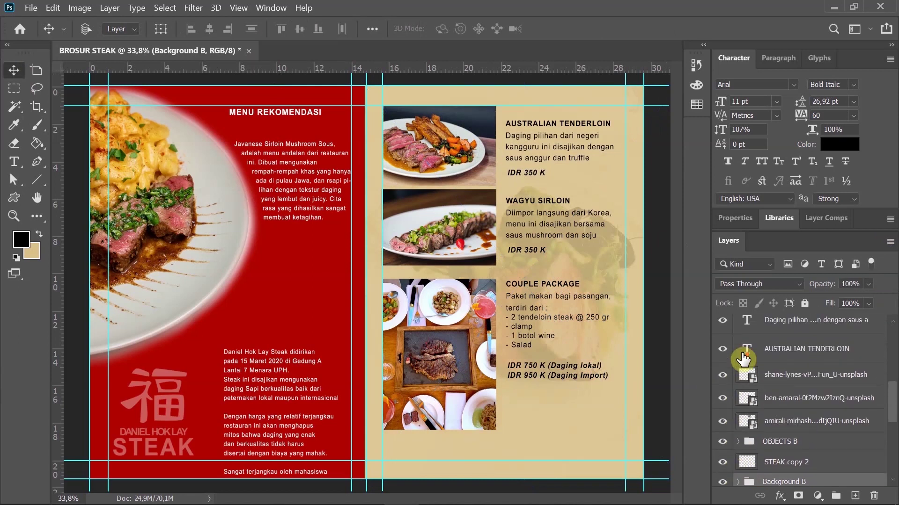
pyautogui.scroll(5, 743, 360)
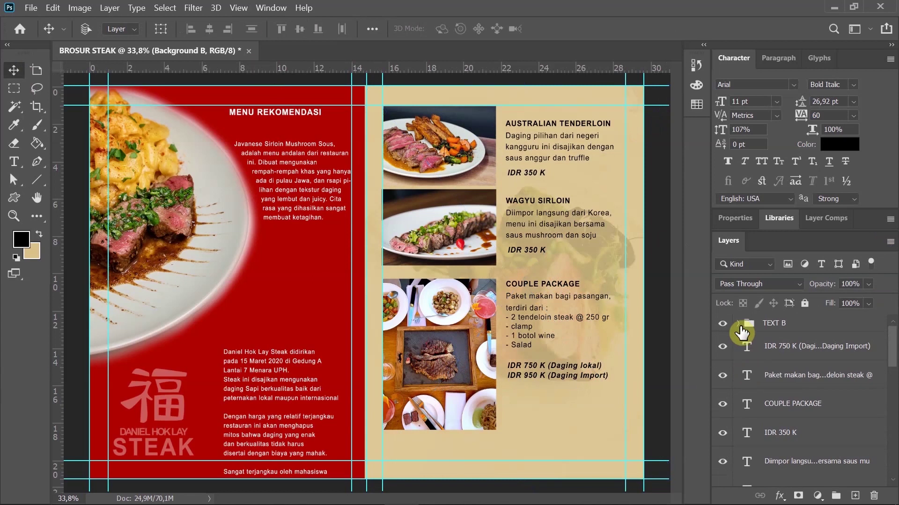
pyautogui.click(739, 323)
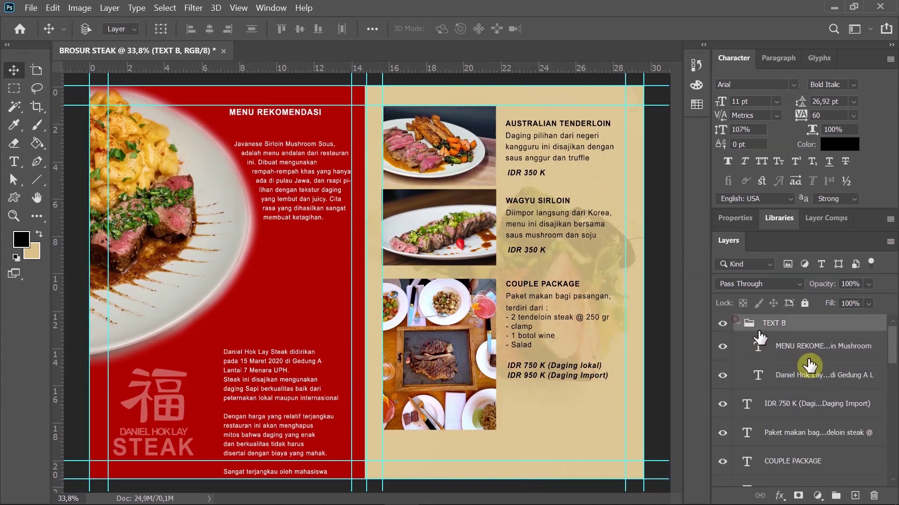
pyautogui.click(781, 410)
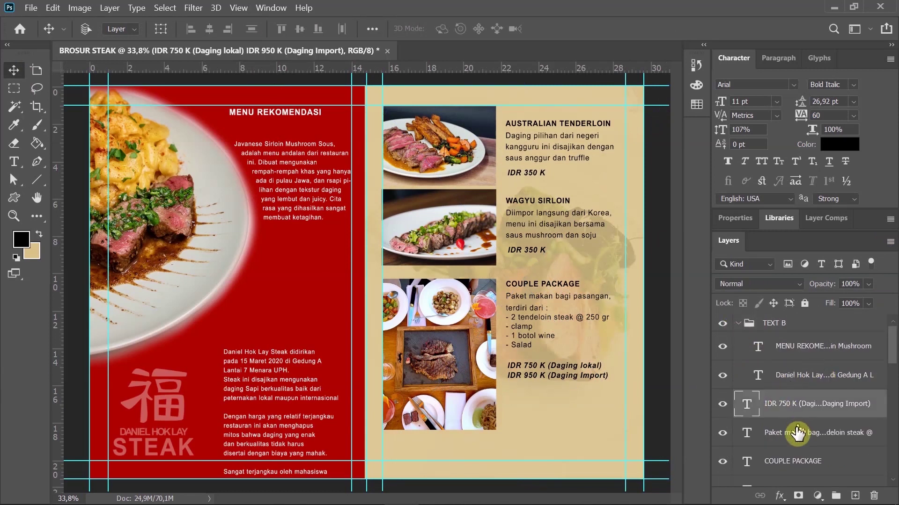
pyautogui.scroll(-3, 795, 428)
pyautogui.scroll(-9, 795, 434)
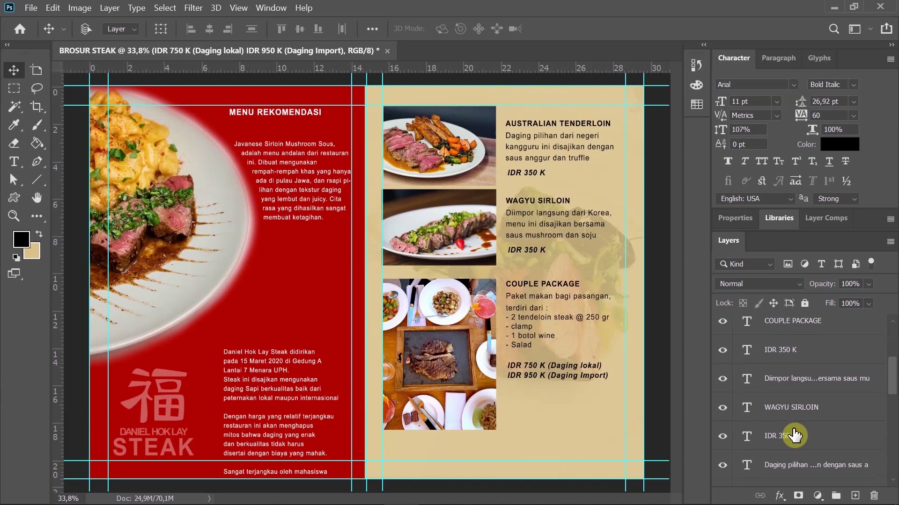
pyautogui.scroll(1, 793, 440)
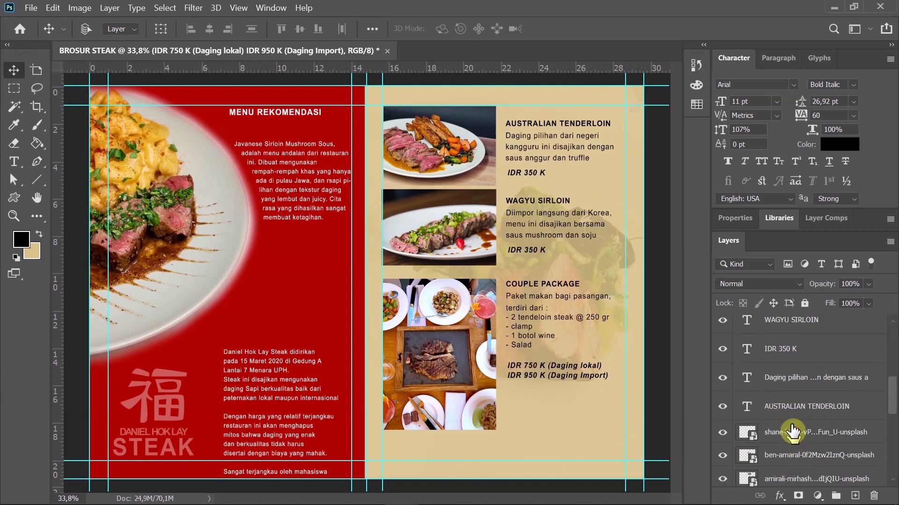
pyautogui.keyDown('shift'); pyautogui.click(792, 398); pyautogui.keyUp('shift')
pyautogui.scroll(3, 793, 411)
pyautogui.scroll(3, 792, 416)
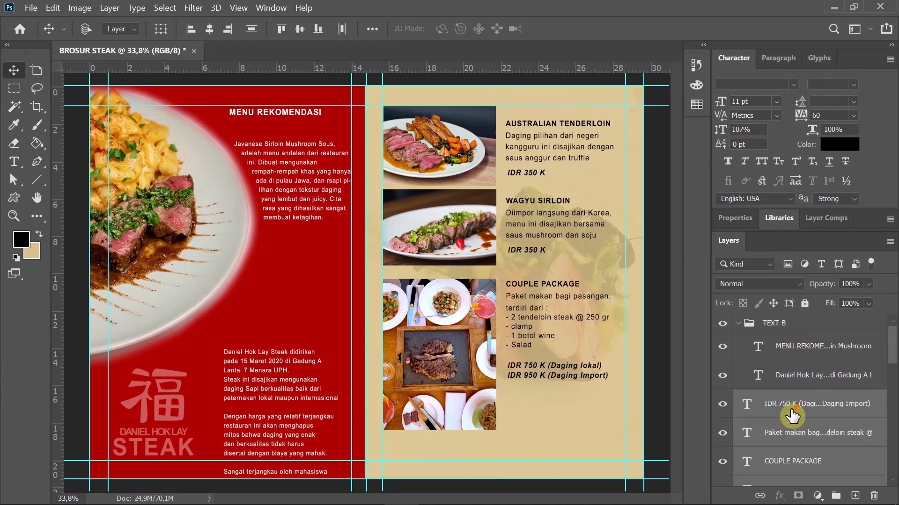
pyautogui.moveTo(749, 401); pyautogui.dragTo(799, 329)
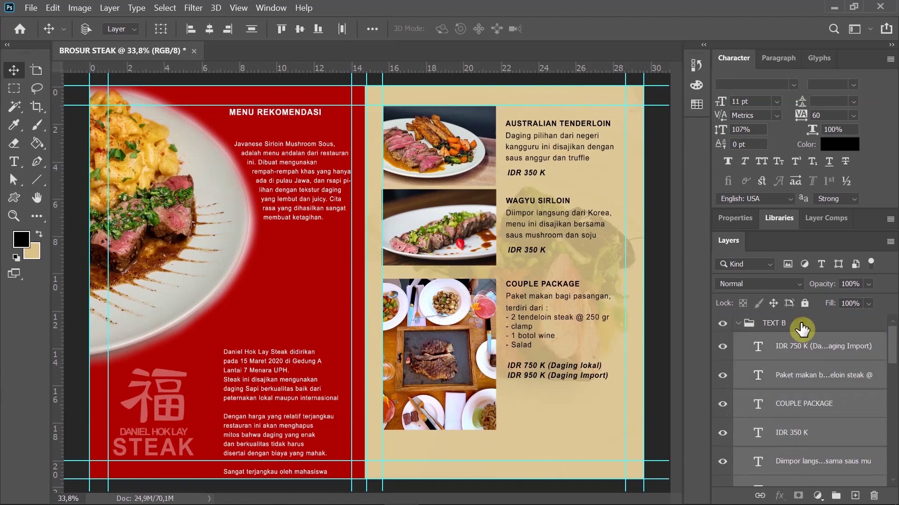
pyautogui.click(740, 324)
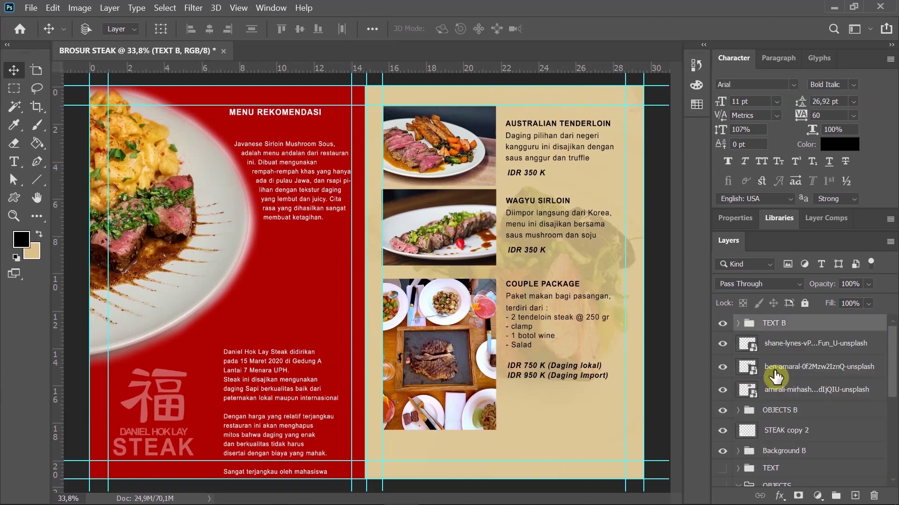
# - Move the three menu photo layers of the tan page into the OBJECTS B group
pyautogui.click(785, 343)
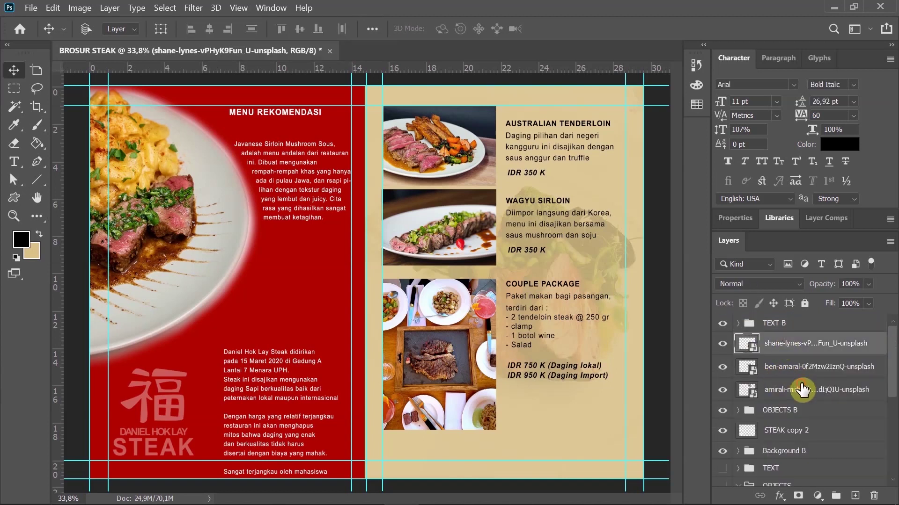
pyautogui.keyDown('shift'); pyautogui.click(798, 384); pyautogui.keyUp('shift')
pyautogui.moveTo(798, 383); pyautogui.dragTo(793, 414)
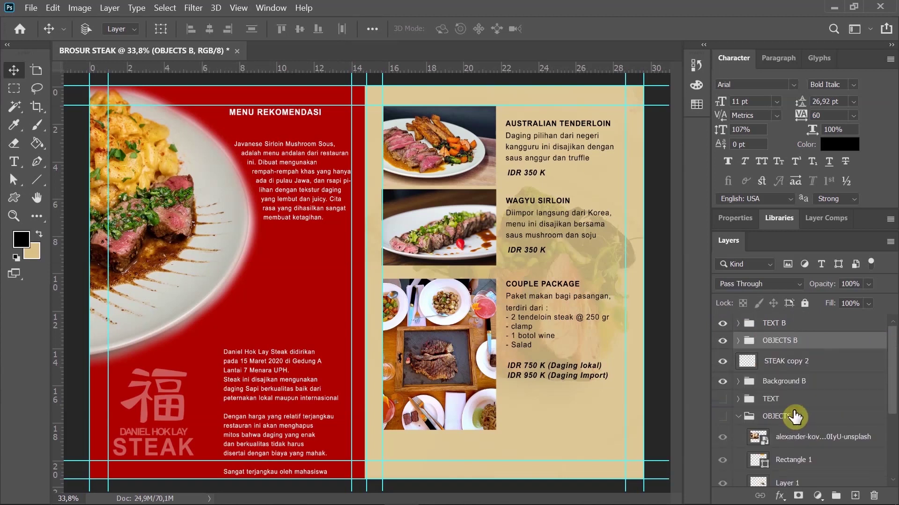
# - Identify the STEAK copy 2 logo layer, move it into the OBJECTS B group and collapse the OBJECTS group
pyautogui.click(770, 361)
pyautogui.click(723, 362)
pyautogui.click(723, 362)
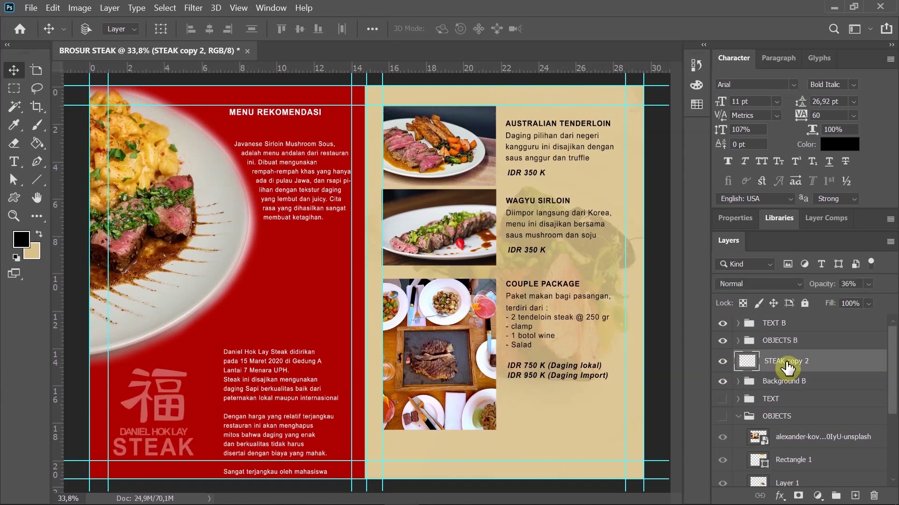
pyautogui.moveTo(788, 367); pyautogui.dragTo(787, 350)
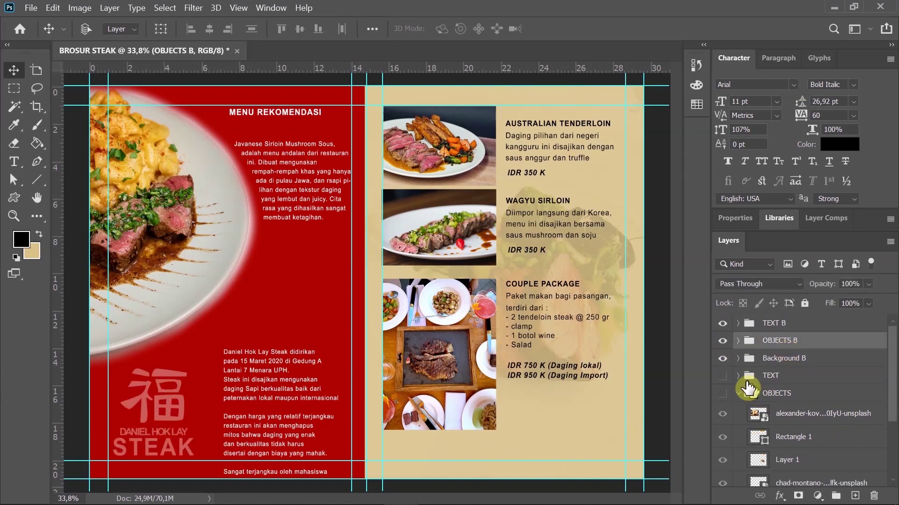
pyautogui.click(738, 394)
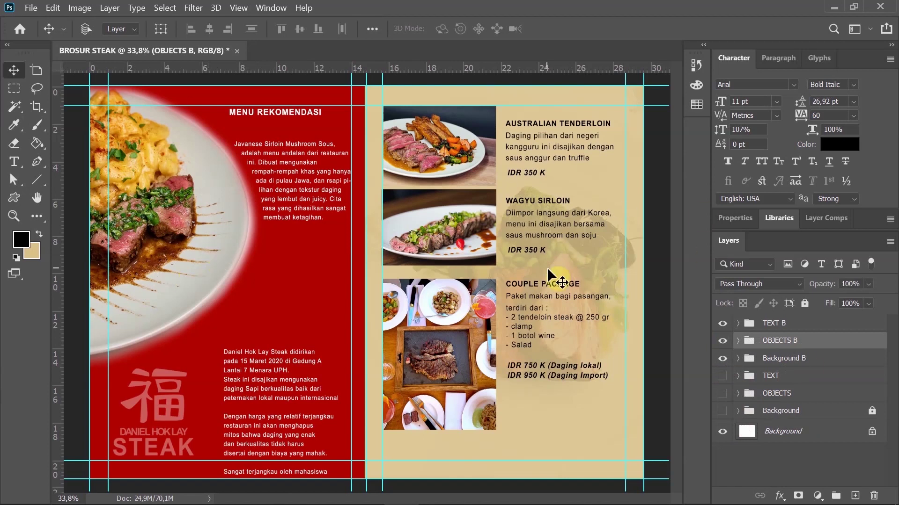
# - Hide the TEXT B, OBJECTS B and Background B groups and show the first side's Background, OBJECTS and TEXT groups
pyautogui.click(723, 323)
pyautogui.click(723, 340)
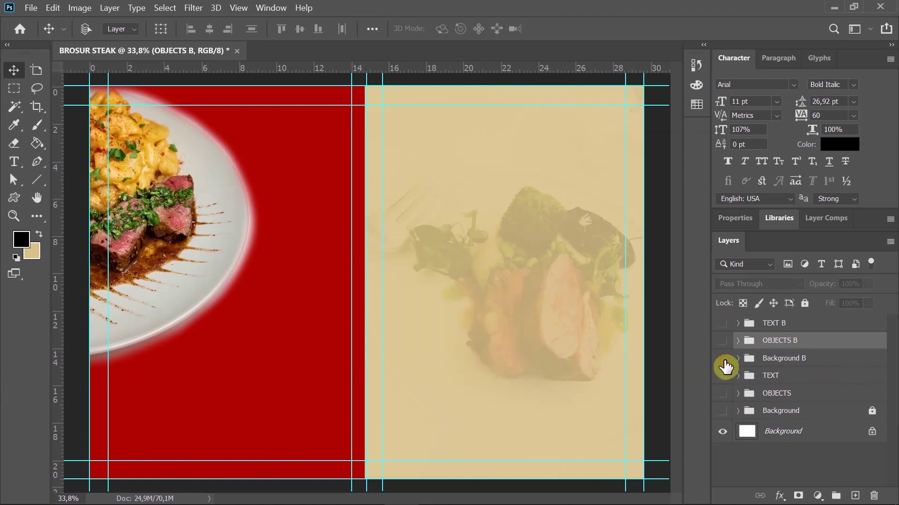
pyautogui.click(724, 361)
pyautogui.click(723, 411)
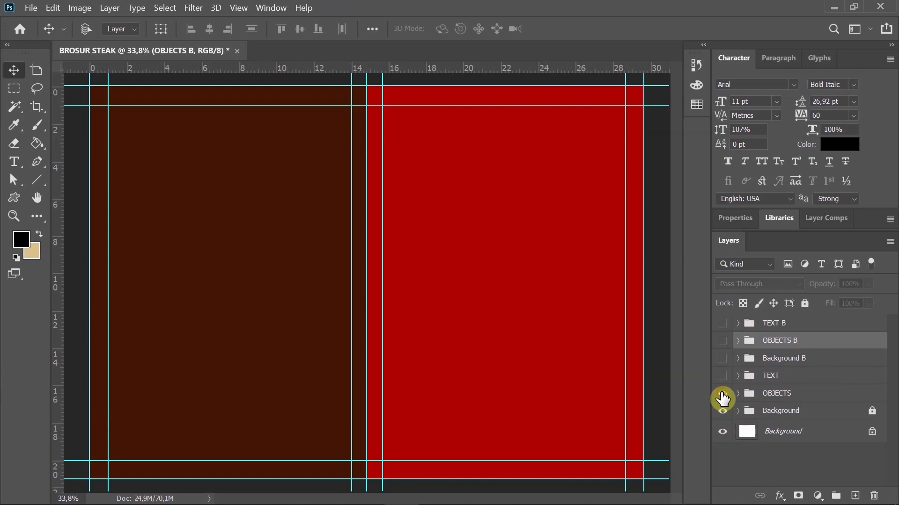
pyautogui.click(723, 393)
pyautogui.click(722, 376)
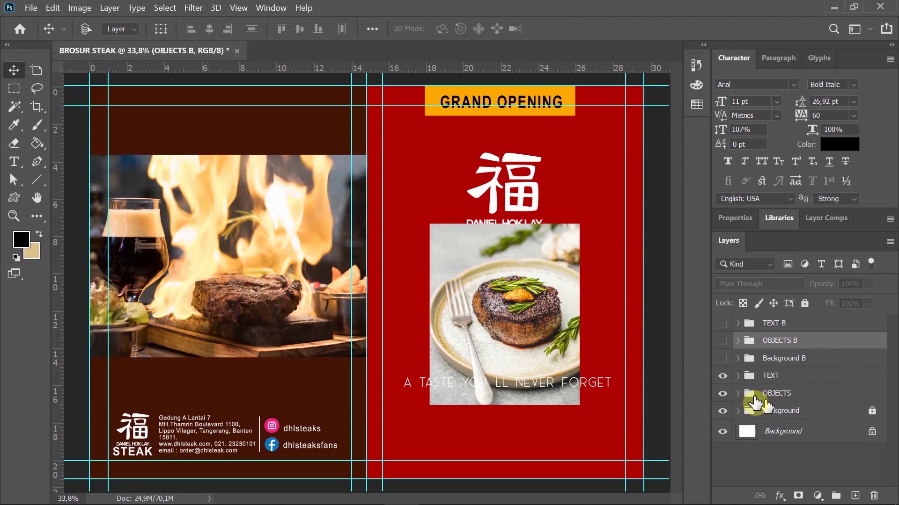
# - Identify the uncropped plated-steak photo layer covering the logo in the OBJECTS group and delete it
pyautogui.click(781, 397)
pyautogui.click(738, 393)
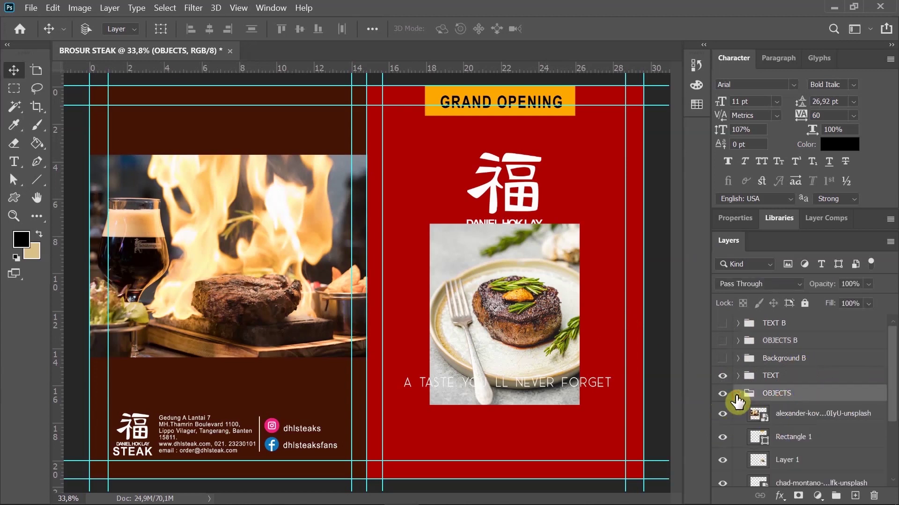
pyautogui.click(809, 418)
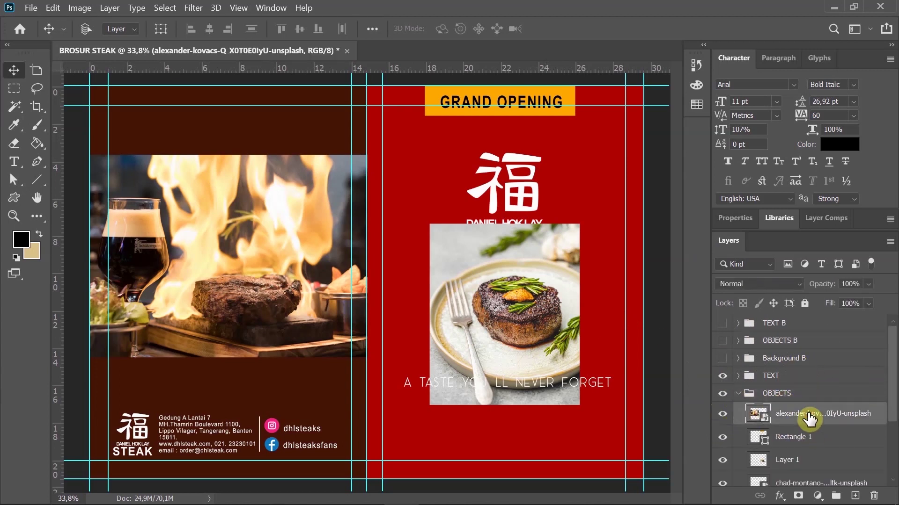
pyautogui.click(723, 414)
pyautogui.click(723, 414)
pyautogui.click(723, 438)
pyautogui.click(724, 438)
pyautogui.scroll(-3, 725, 441)
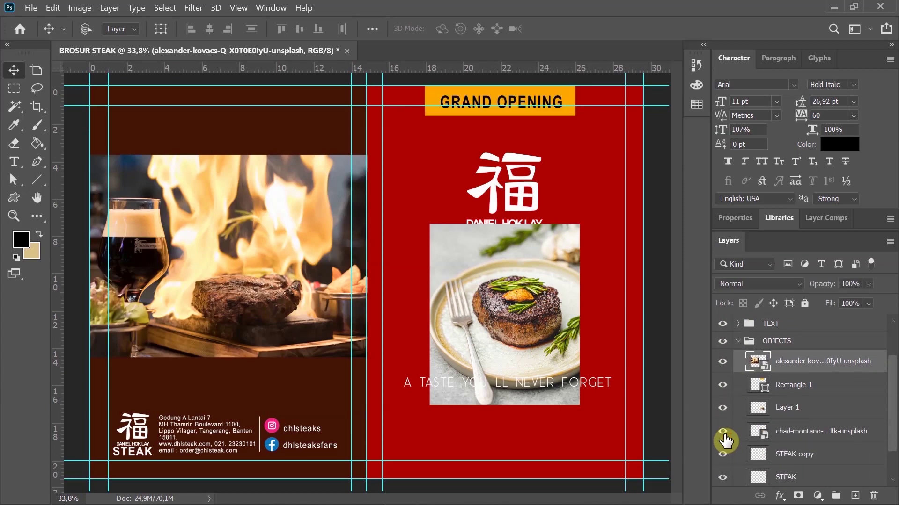
pyautogui.click(722, 433)
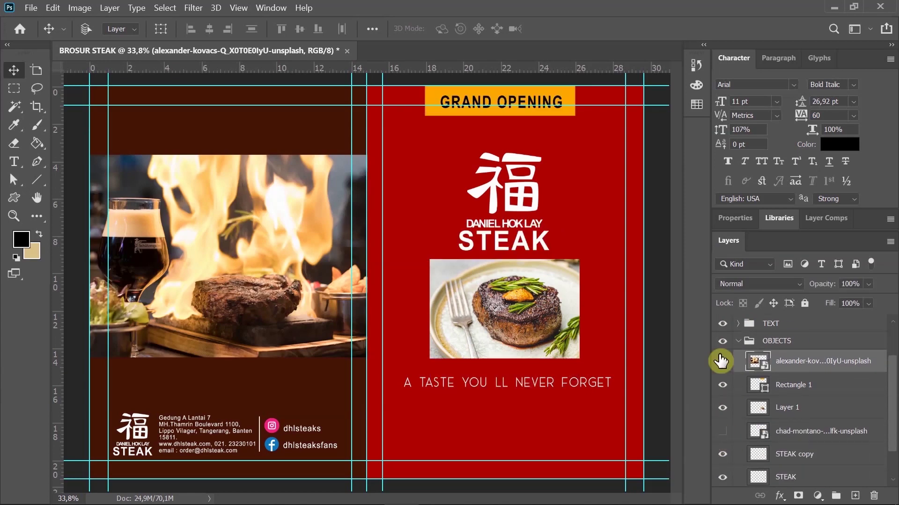
pyautogui.click(814, 442)
pyautogui.moveTo(791, 434); pyautogui.dragTo(873, 496)
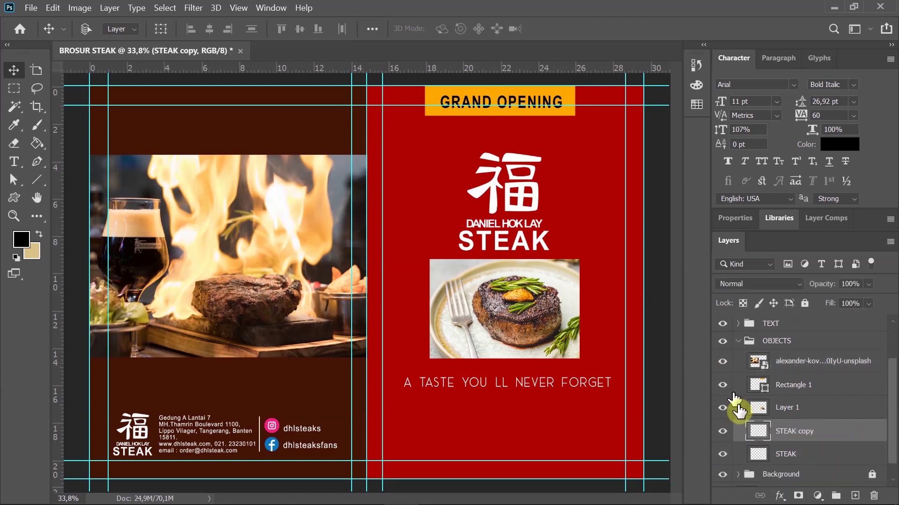
pyautogui.scroll(2, 730, 360)
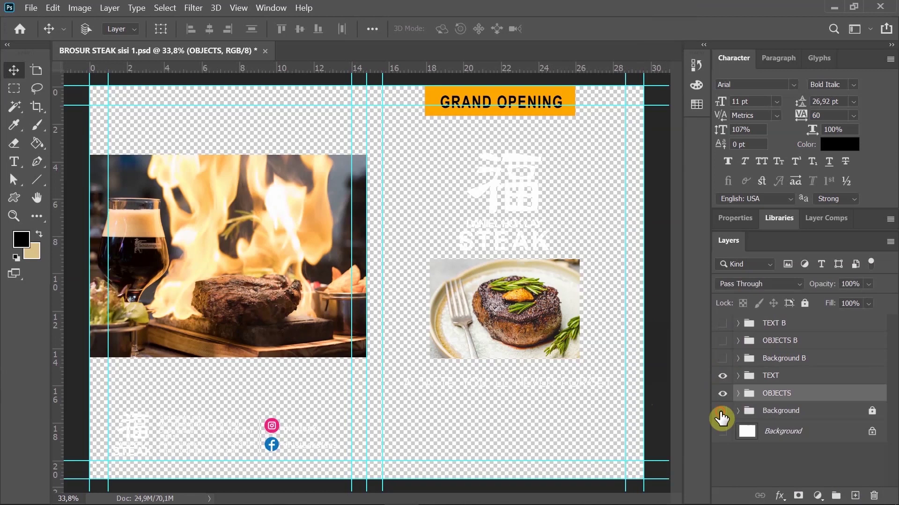
# - Show the Background group and save the first side as a JPEG named BROSUR STEAK sisi 1 at quality 12
pyautogui.click(722, 411)
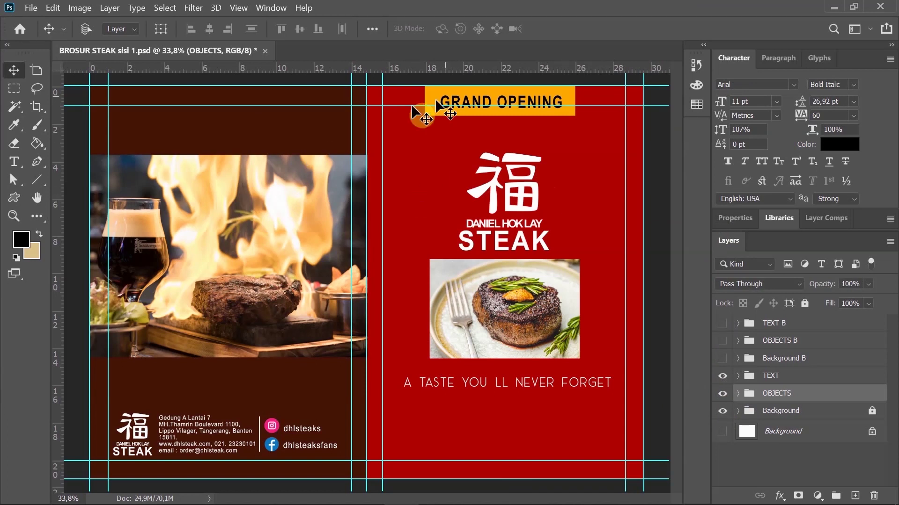
pyautogui.click(31, 9)
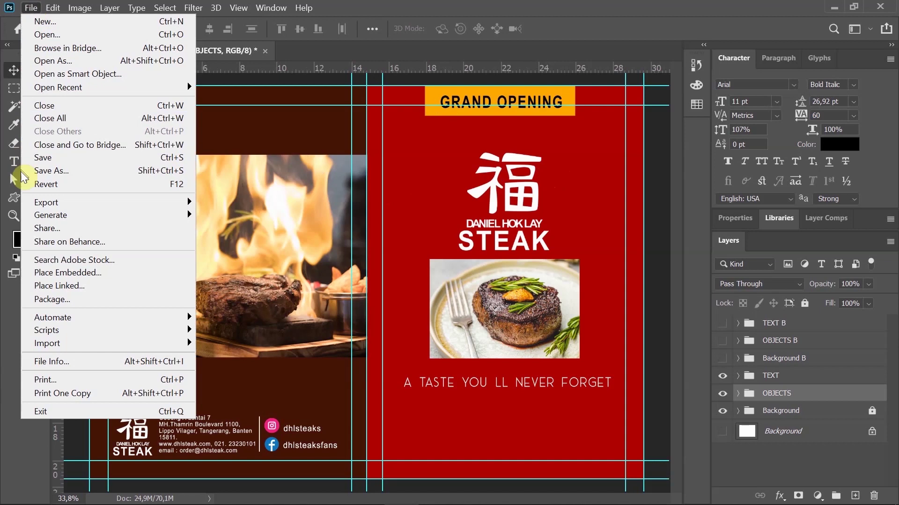
pyautogui.moveTo(34, 206)
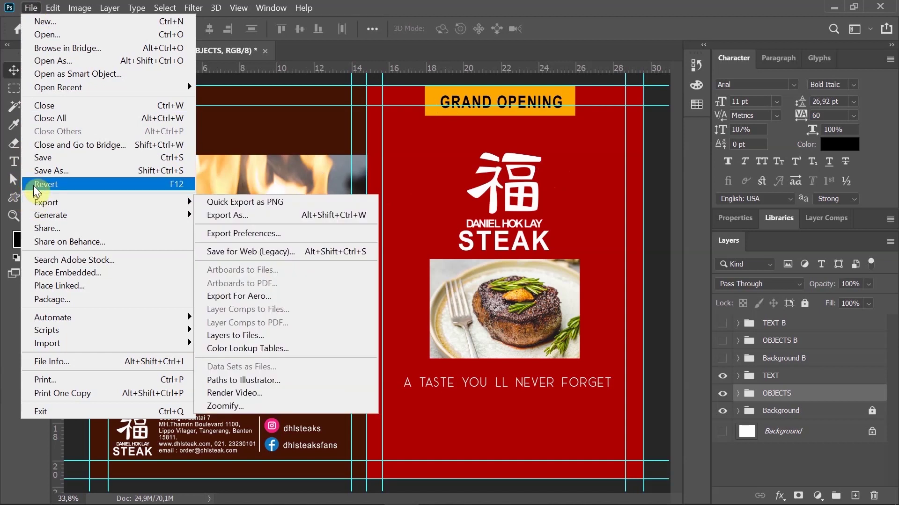
pyautogui.click(38, 170)
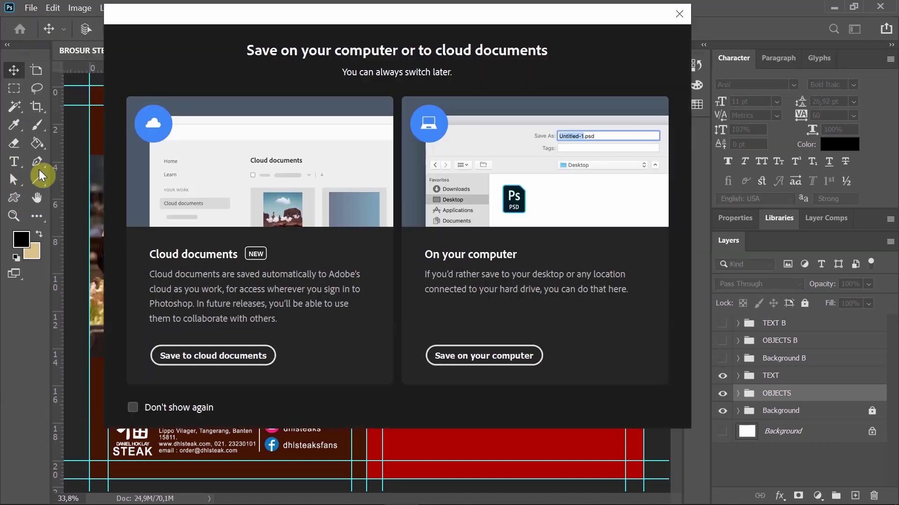
pyautogui.click(526, 354)
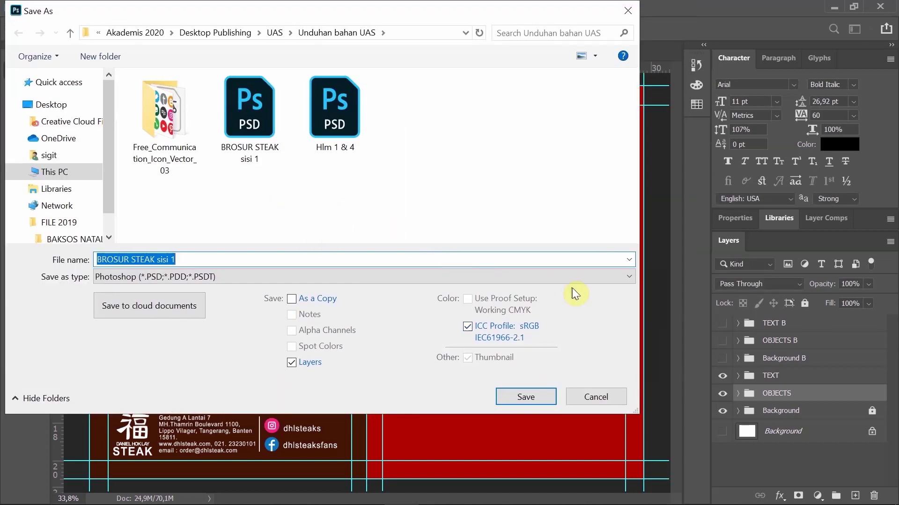
pyautogui.click(597, 275)
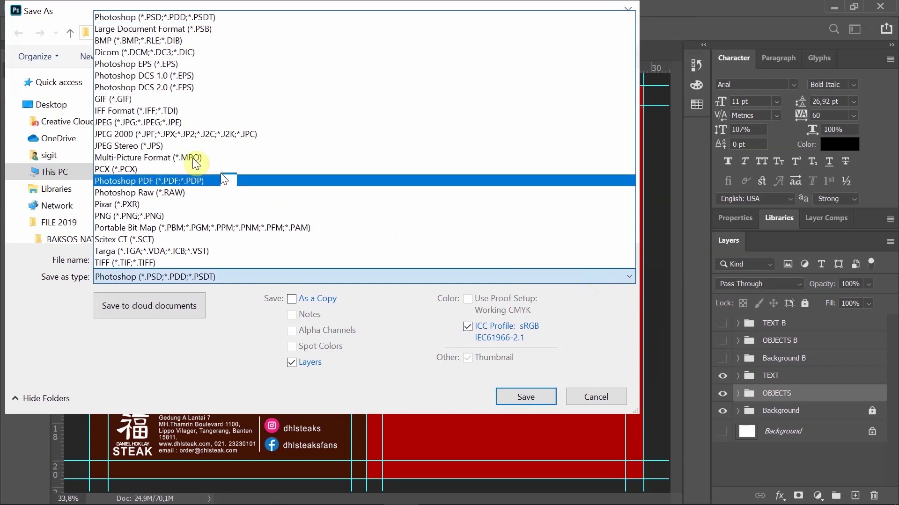
pyautogui.click(159, 123)
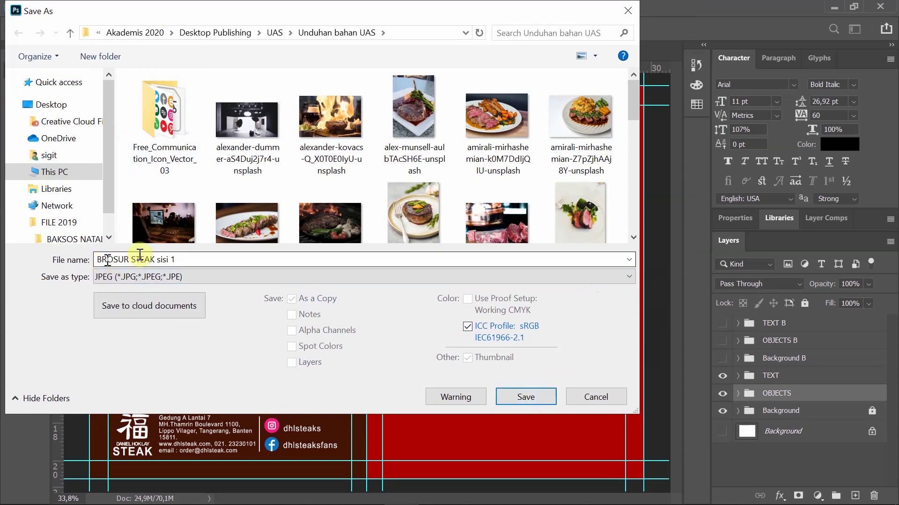
pyautogui.click(538, 399)
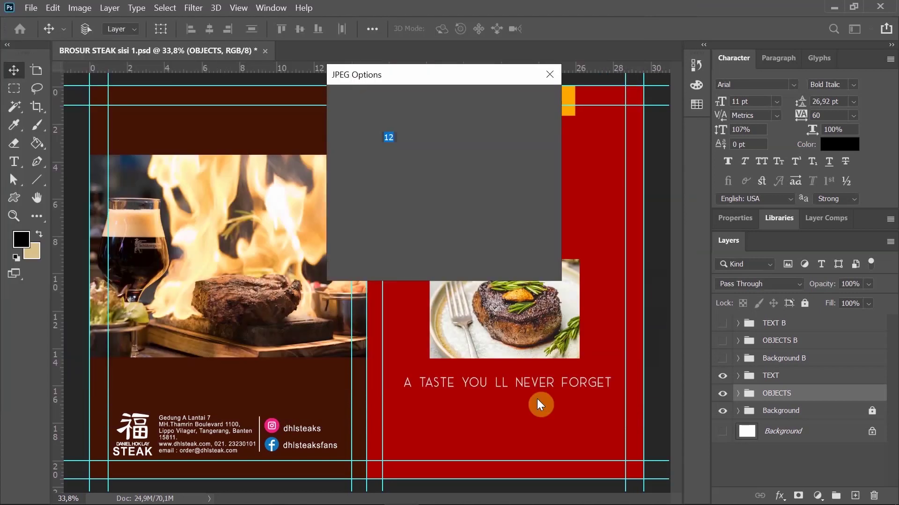
pyautogui.click(526, 101)
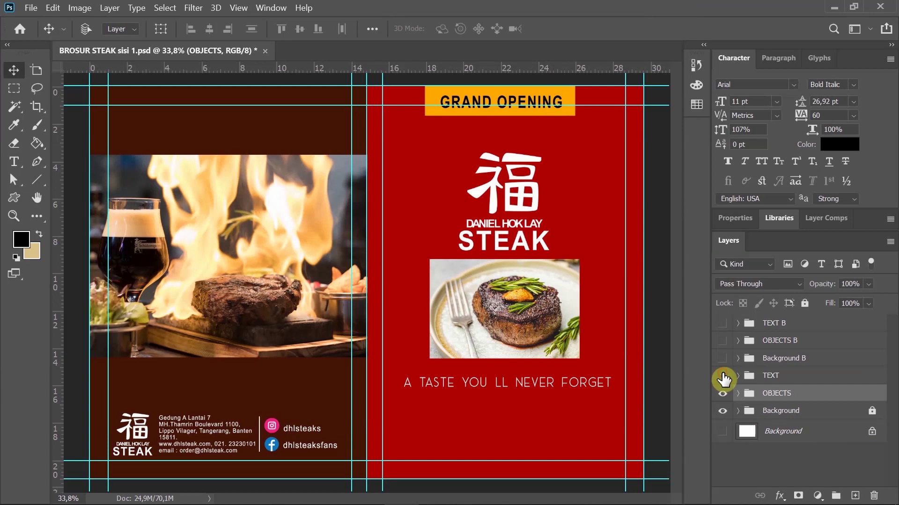
# - Hide the TEXT, OBJECTS and Background groups and show the second side's Background B, OBJECTS B and TEXT B groups
pyautogui.click(722, 375)
pyautogui.click(722, 394)
pyautogui.click(723, 412)
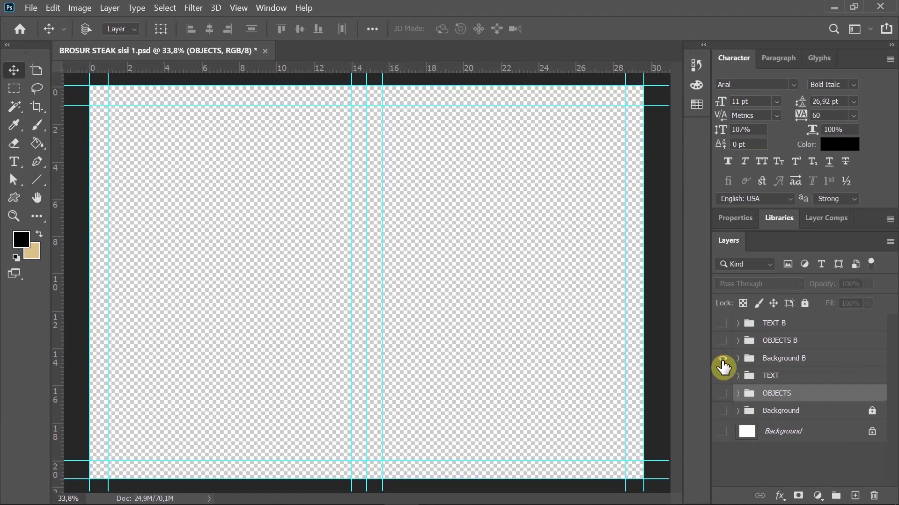
pyautogui.click(723, 359)
pyautogui.click(722, 341)
pyautogui.click(723, 323)
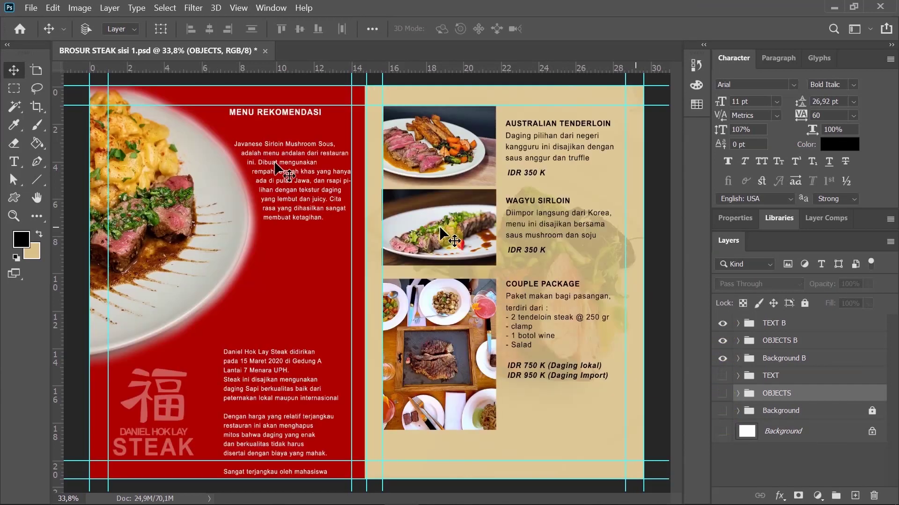
# - Move the restaurant history paragraph in the TEXT B group up and slightly right on the red page
pyautogui.click(28, 7)
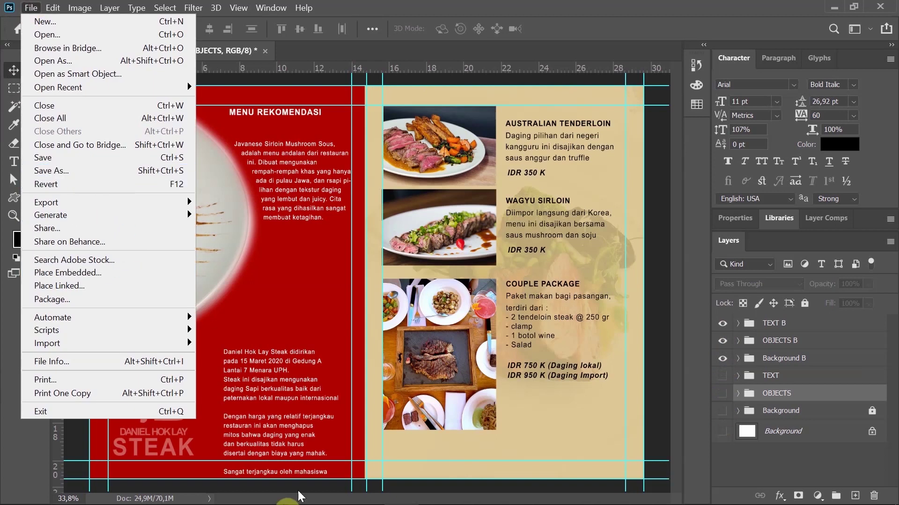
pyautogui.click(287, 369)
pyautogui.click(737, 323)
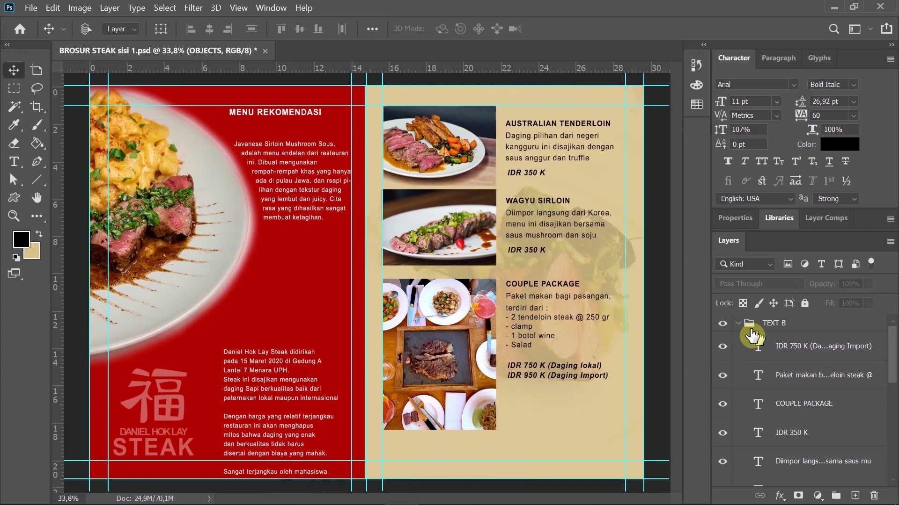
pyautogui.scroll(-5, 817, 405)
pyautogui.scroll(-2, 805, 411)
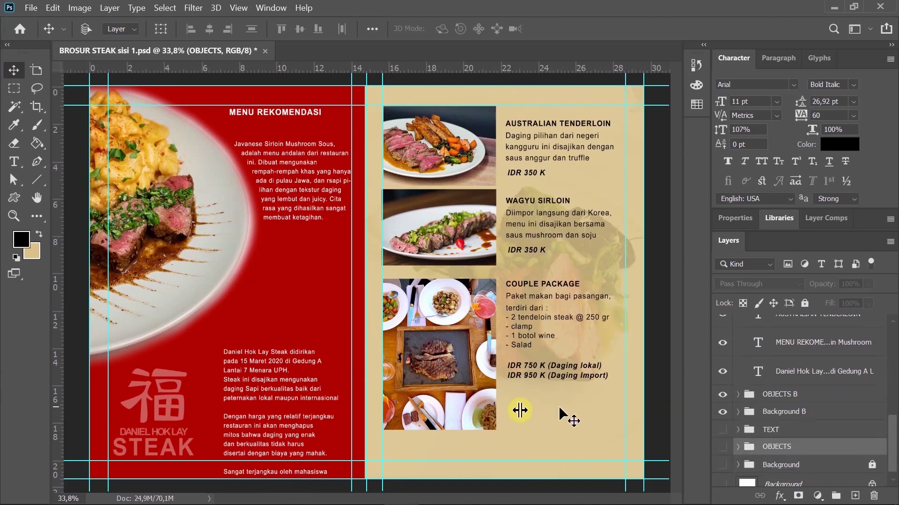
pyautogui.scroll(-1, 795, 398)
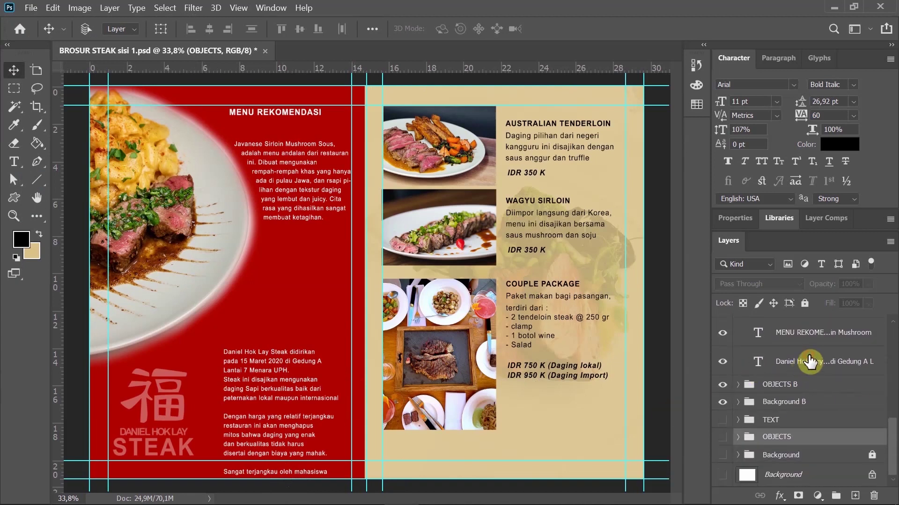
pyautogui.click(788, 370)
pyautogui.moveTo(288, 367); pyautogui.dragTo(292, 344)
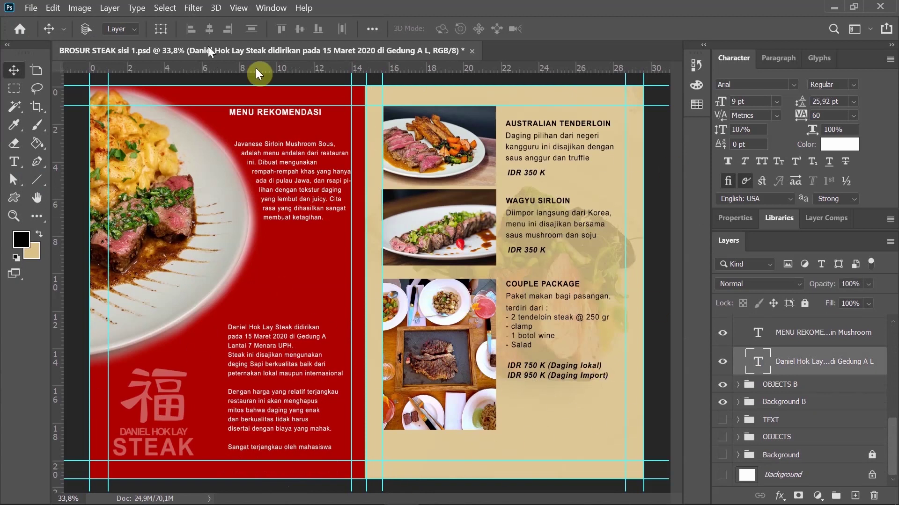
# - Save the second side as a JPEG named BROSUR STEAK sisi 2 at quality 12
pyautogui.click(33, 10)
pyautogui.moveTo(77, 207)
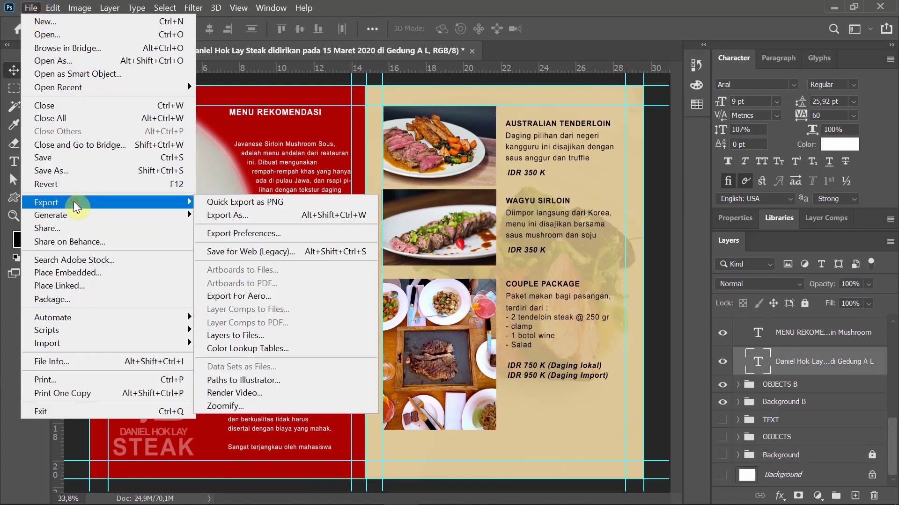
pyautogui.click(63, 172)
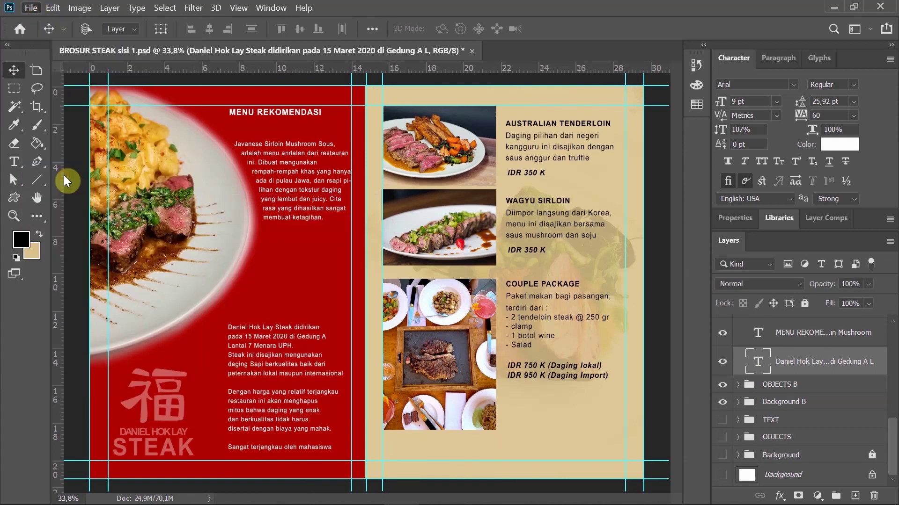
pyautogui.click(495, 359)
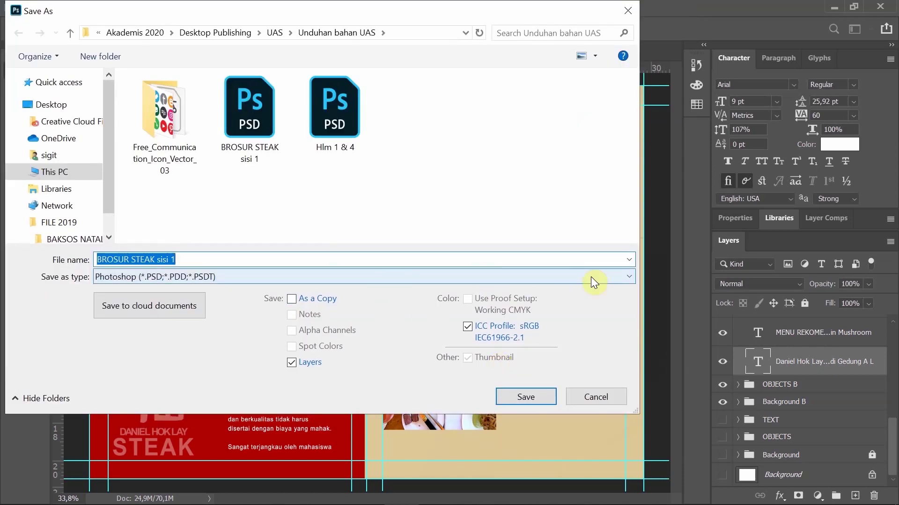
pyautogui.click(565, 277)
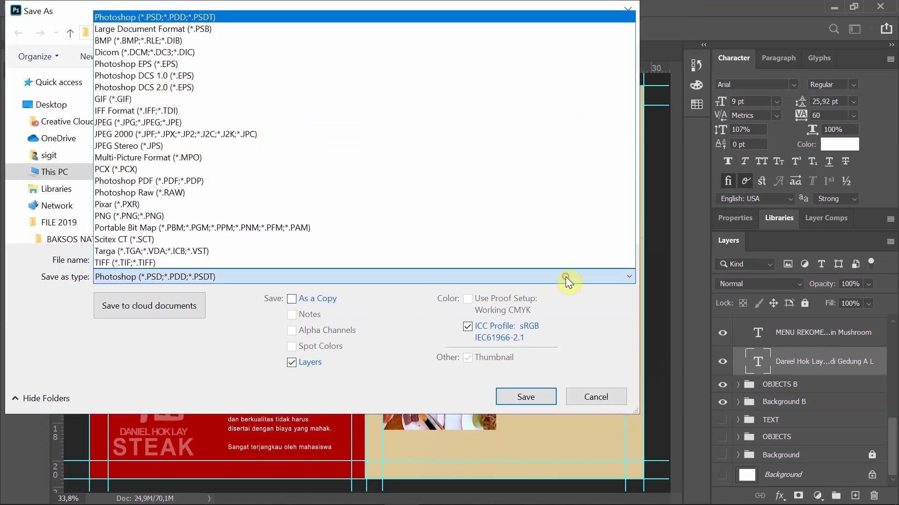
pyautogui.click(125, 120)
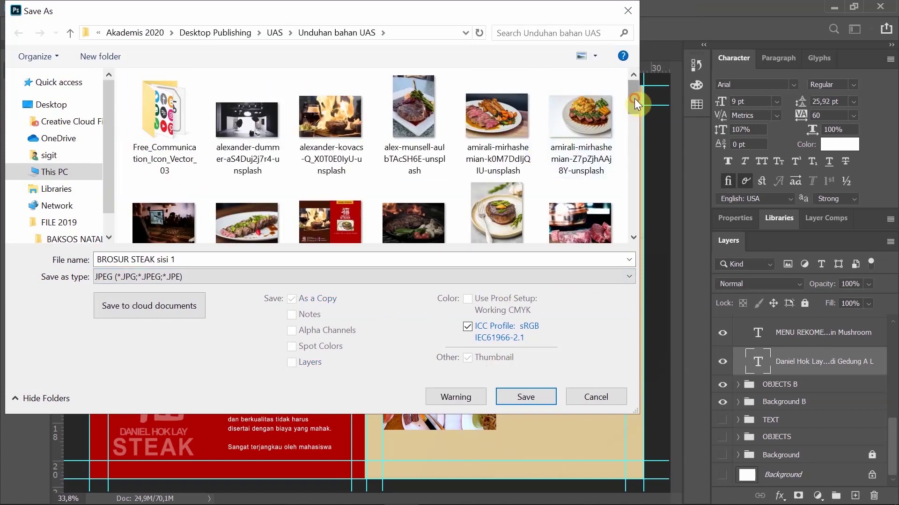
pyautogui.moveTo(634, 99); pyautogui.dragTo(599, 120)
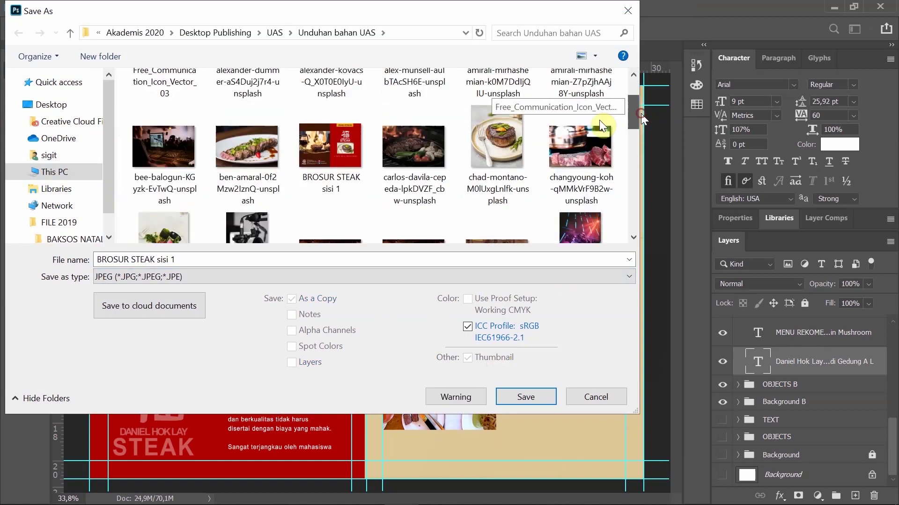
pyautogui.click(344, 153)
pyautogui.doubleClick(191, 261)
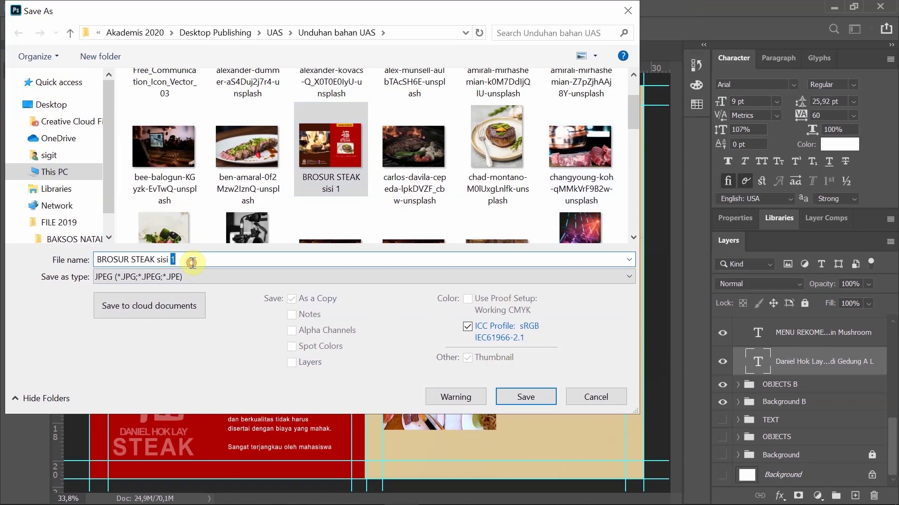
pyautogui.write('2')
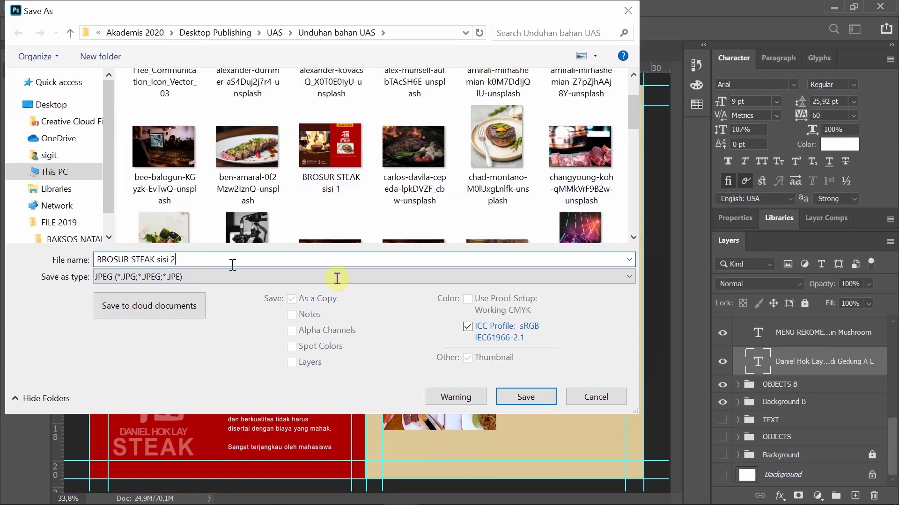
pyautogui.click(545, 396)
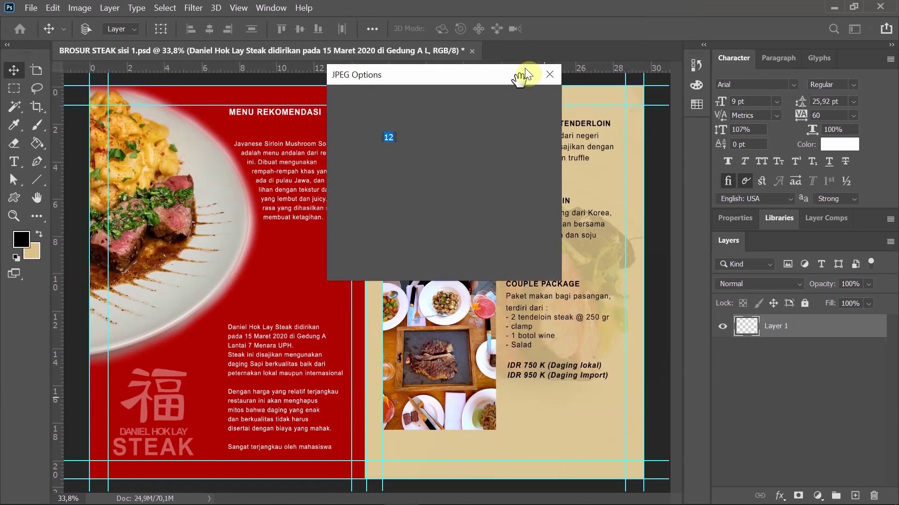
pyautogui.click(532, 98)
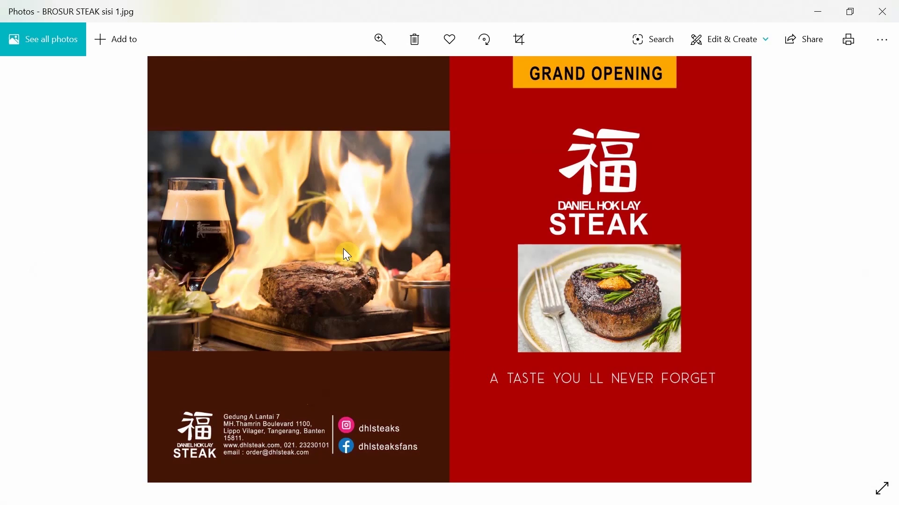
# - Review the exported BROSUR STEAK sisi 2 image in Photos and minimize the viewer
pyautogui.press('Right')
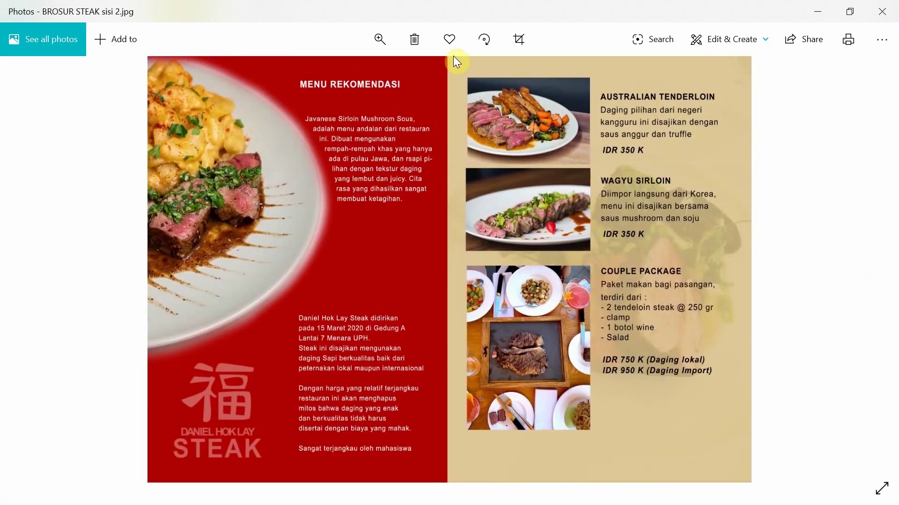
pyautogui.click(502, 444)
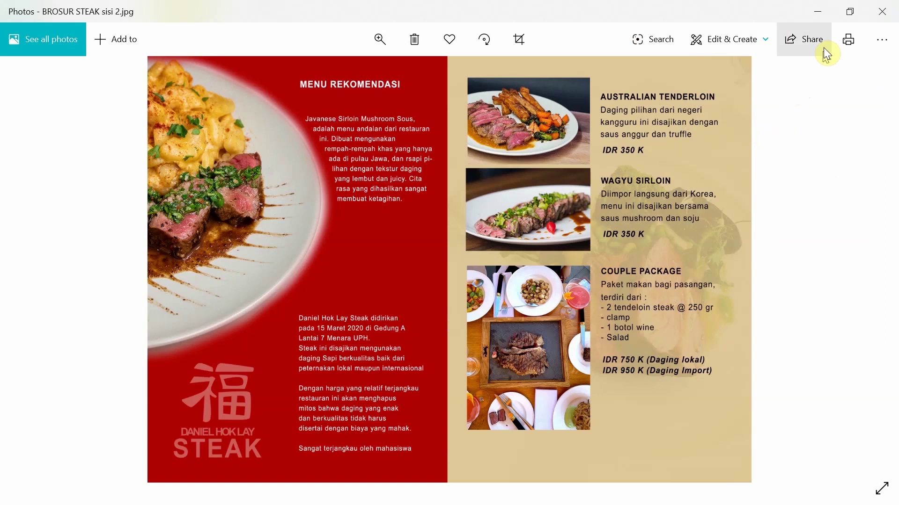
pyautogui.click(818, 15)
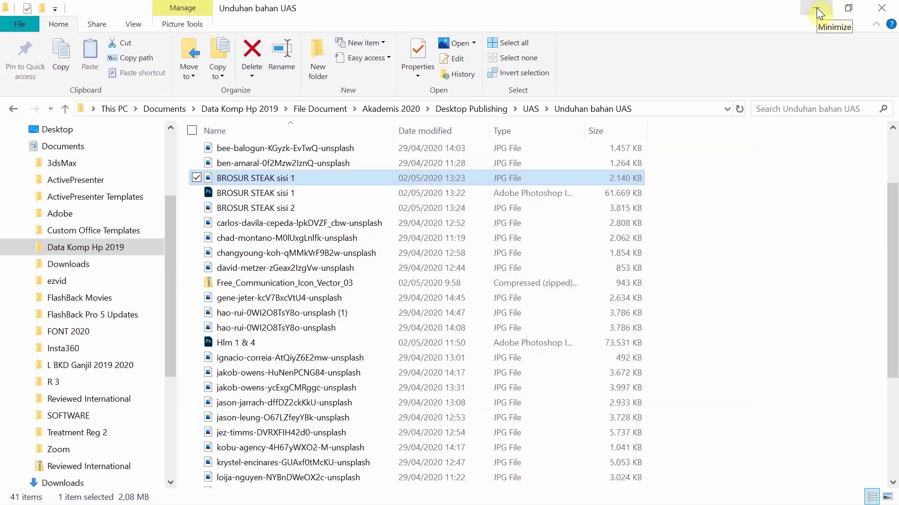
# - Minimize the file window, switch to Word and create a new blank document
pyautogui.click(819, 14)
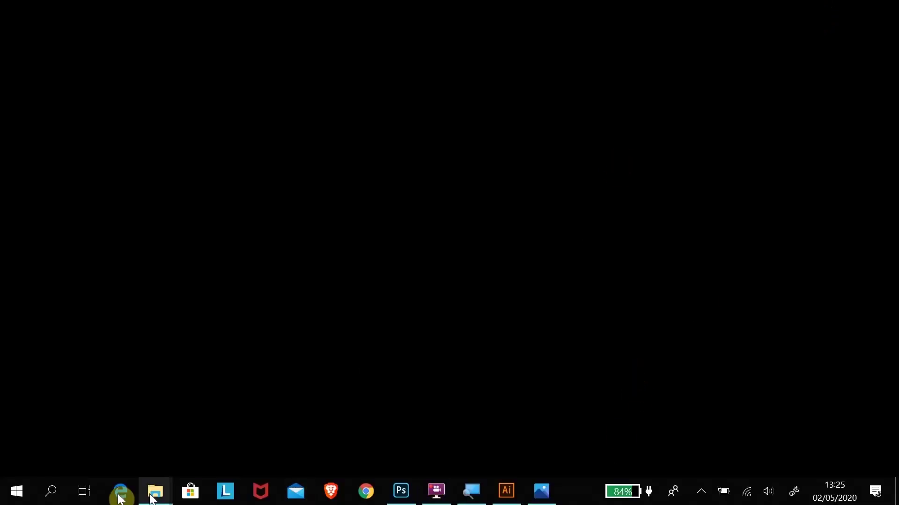
pyautogui.click(16, 492)
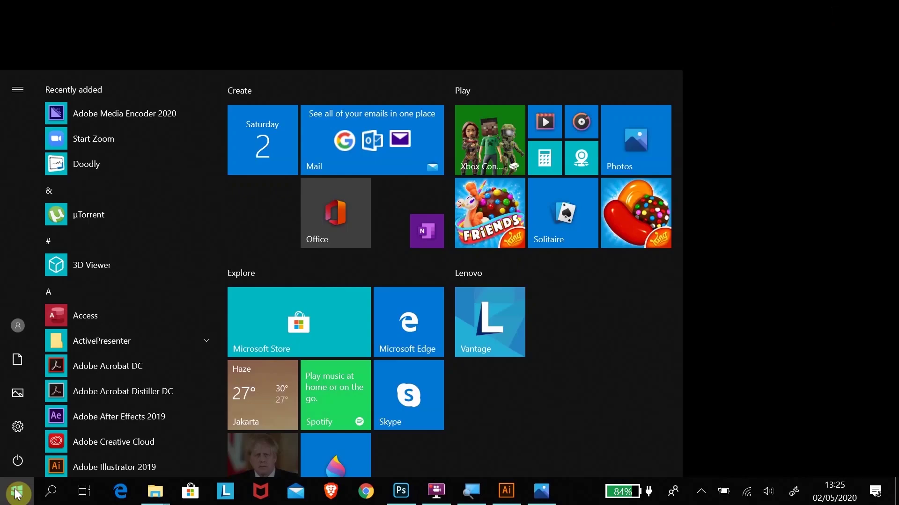
pyautogui.click(52, 492)
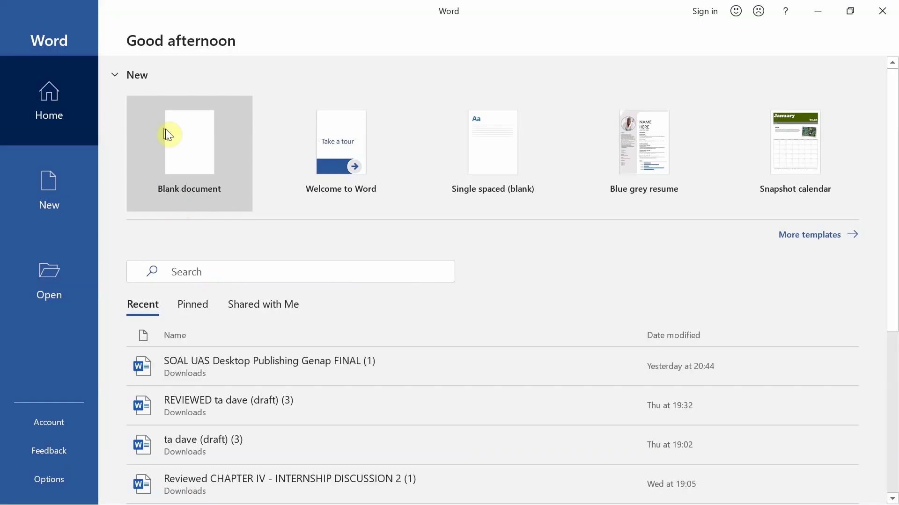
pyautogui.click(187, 137)
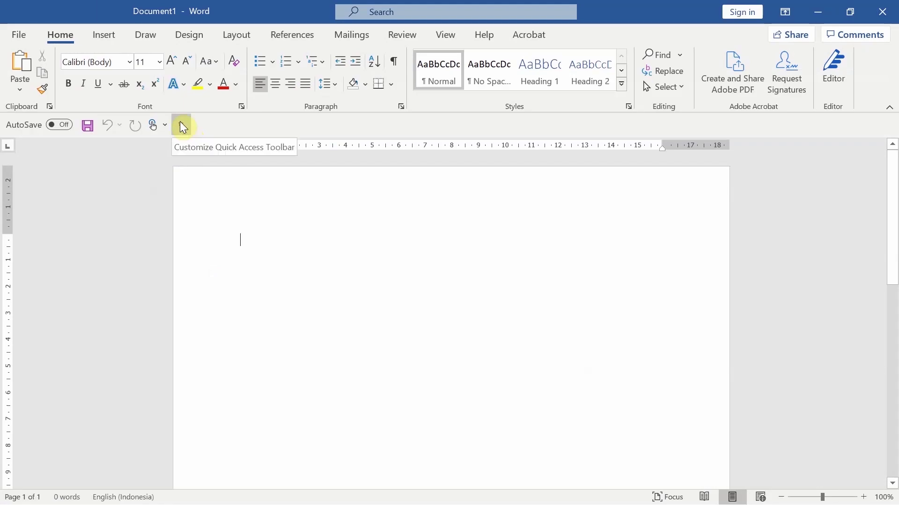
# - Change the blank document's page orientation to Landscape
pyautogui.click(234, 37)
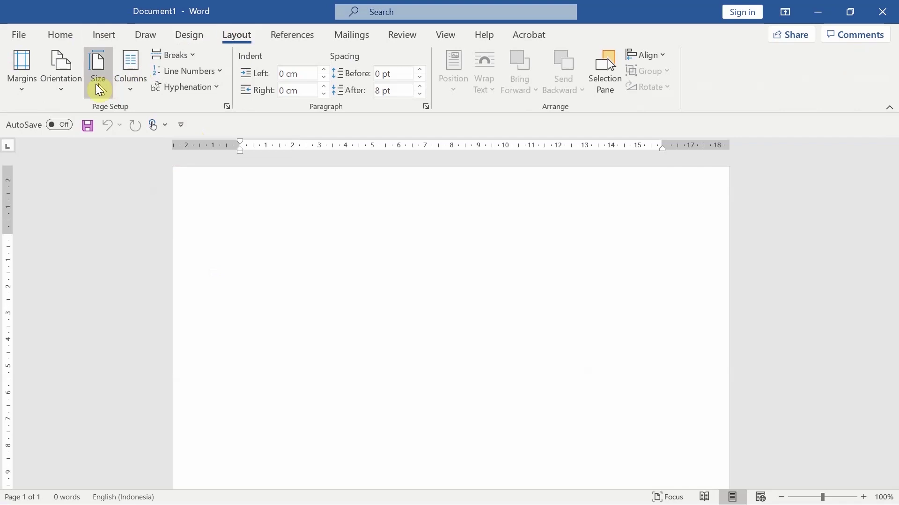
pyautogui.click(64, 74)
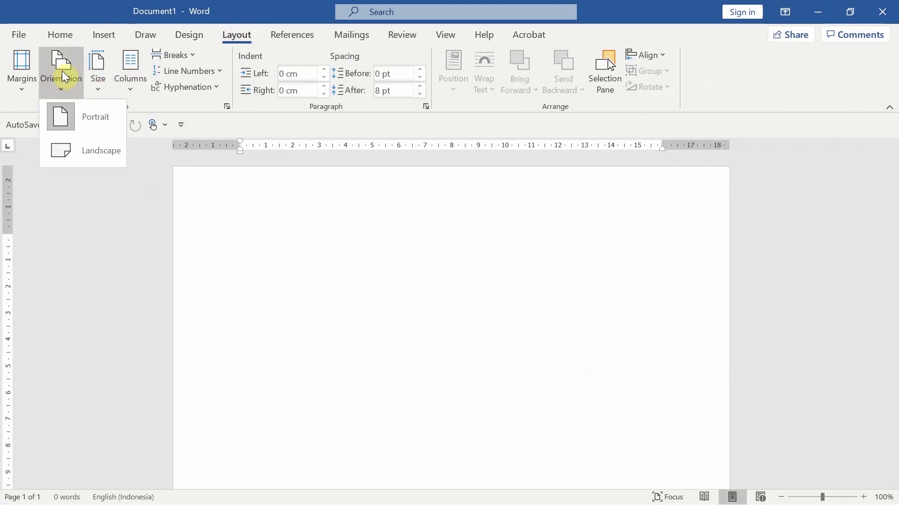
pyautogui.click(82, 159)
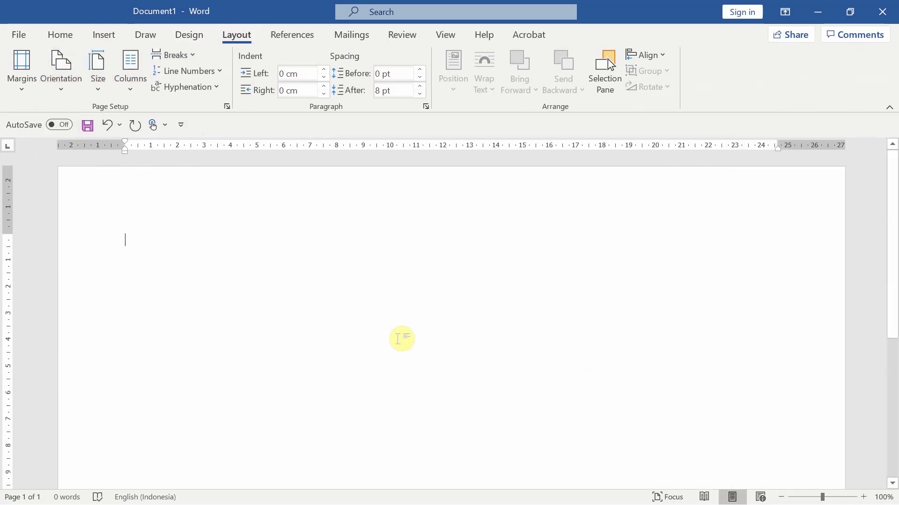
pyautogui.click(399, 339)
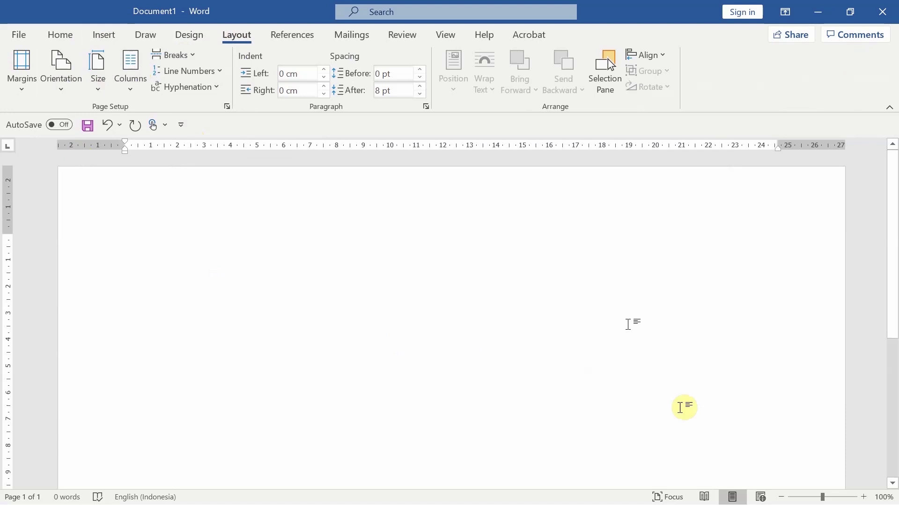
# - Add empty paragraphs to the landscape document until it extends onto a second page
pyautogui.moveTo(824, 499); pyautogui.dragTo(798, 496)
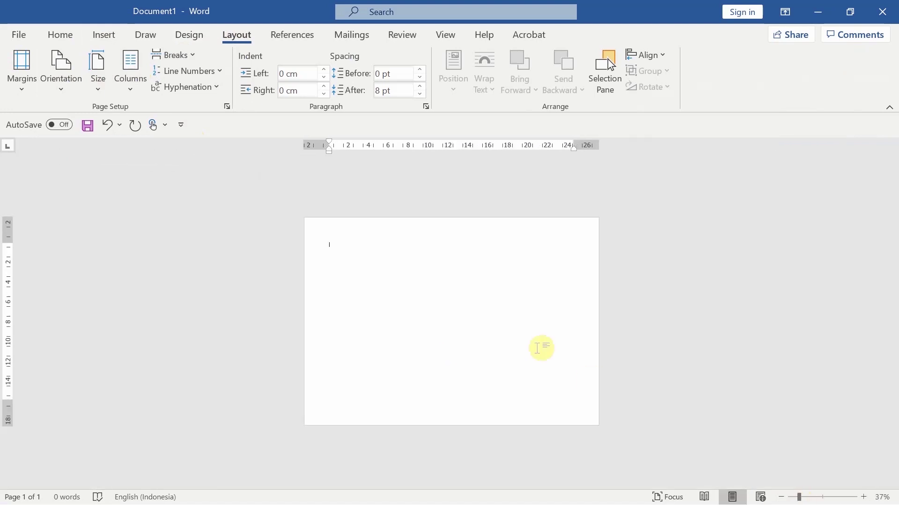
pyautogui.press('Return')
pyautogui.press('Return')
pyautogui.press('Return')
pyautogui.press('Return')
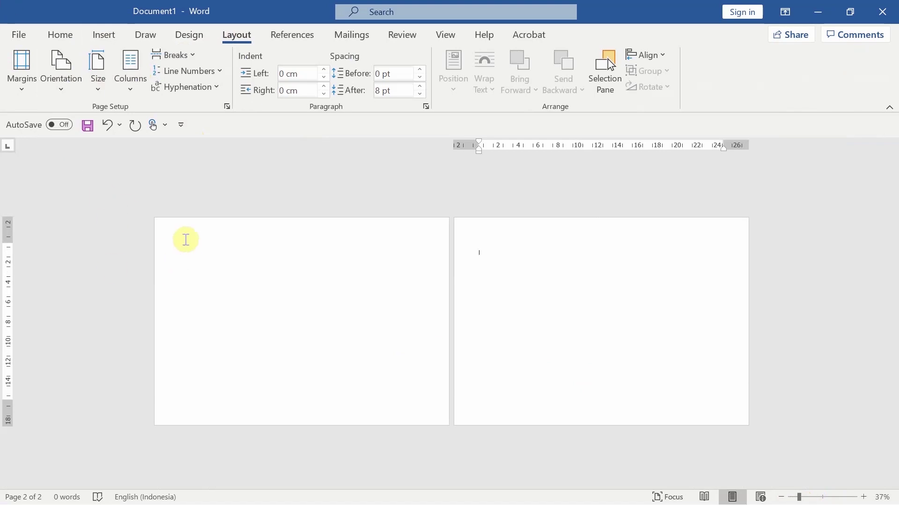
# - Insert the picture BROSUR STEAK sisi 1 from the Unduhan bahan UAS folder on the first page
pyautogui.click(185, 239)
pyautogui.click(101, 33)
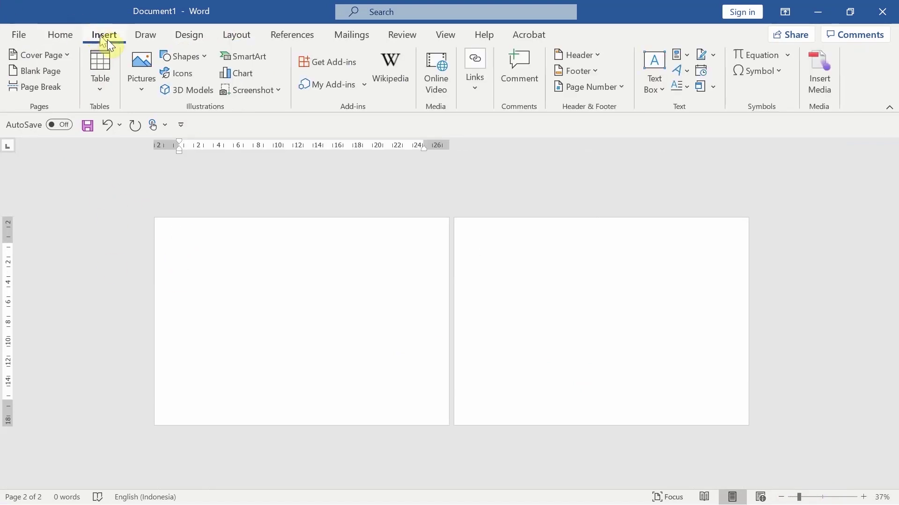
pyautogui.click(140, 62)
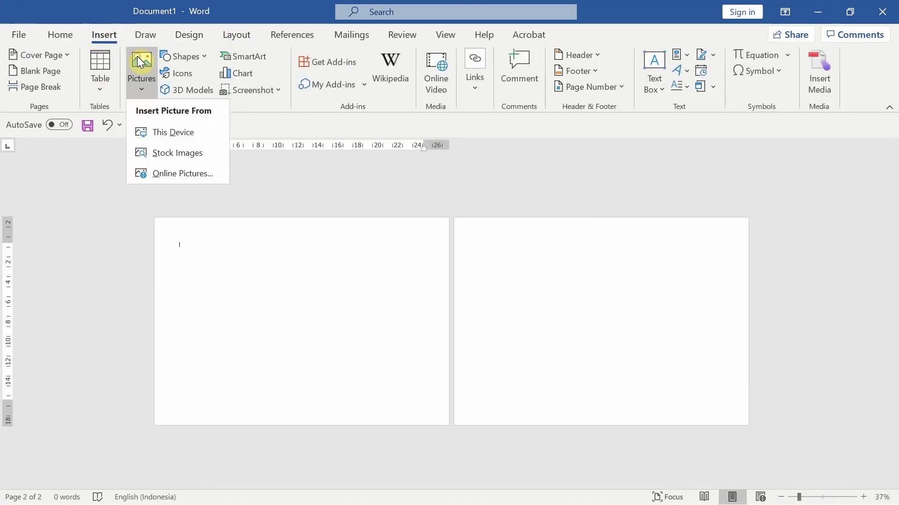
pyautogui.click(176, 137)
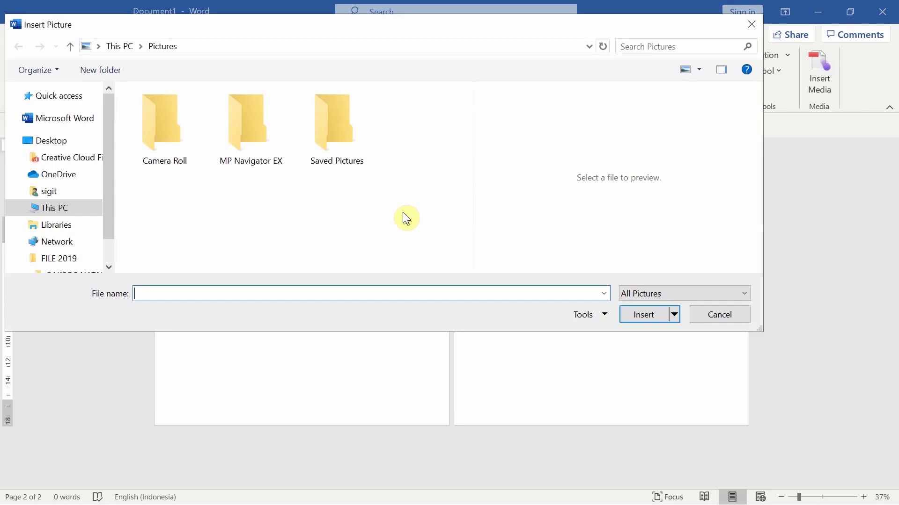
pyautogui.click(59, 211)
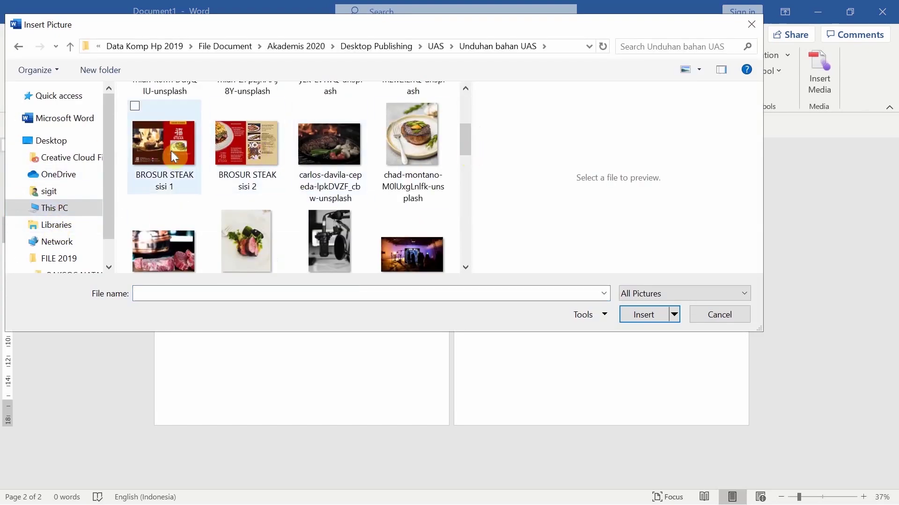
pyautogui.click(171, 152)
pyautogui.click(643, 315)
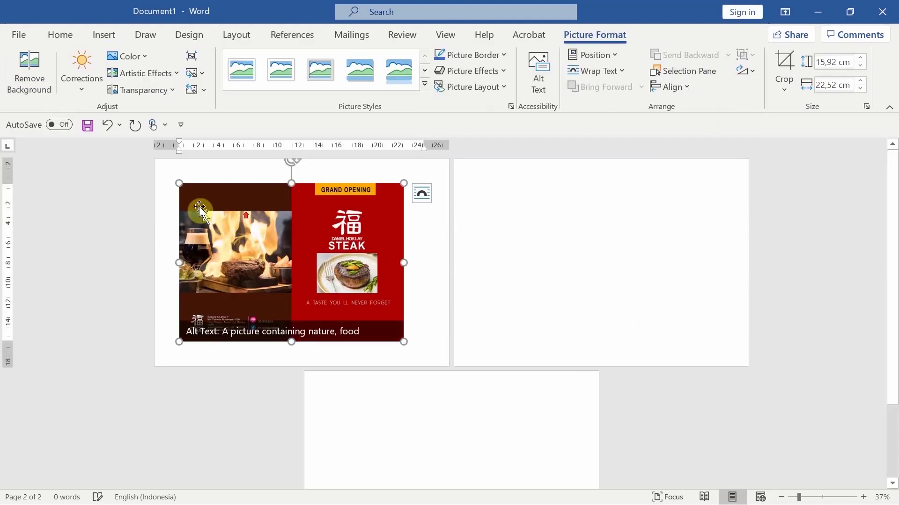
# - Enlarge the first brochure picture to about 17 by 24.05 cm and set its text wrapping to Behind Text
pyautogui.moveTo(172, 177)
pyautogui.mouseDown()
pyautogui.moveTo(158, 165)
pyautogui.moveTo(177, 175)
pyautogui.mouseUp()
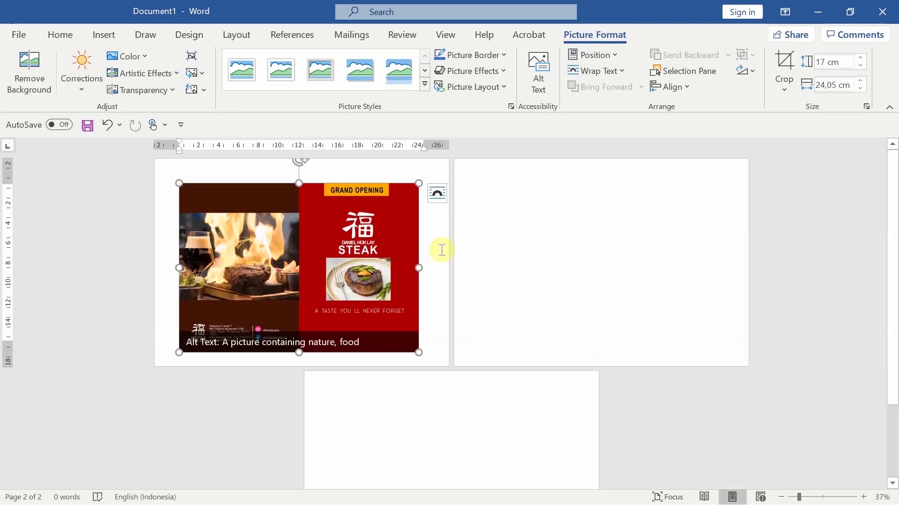
pyautogui.click(538, 275)
pyautogui.click(325, 208)
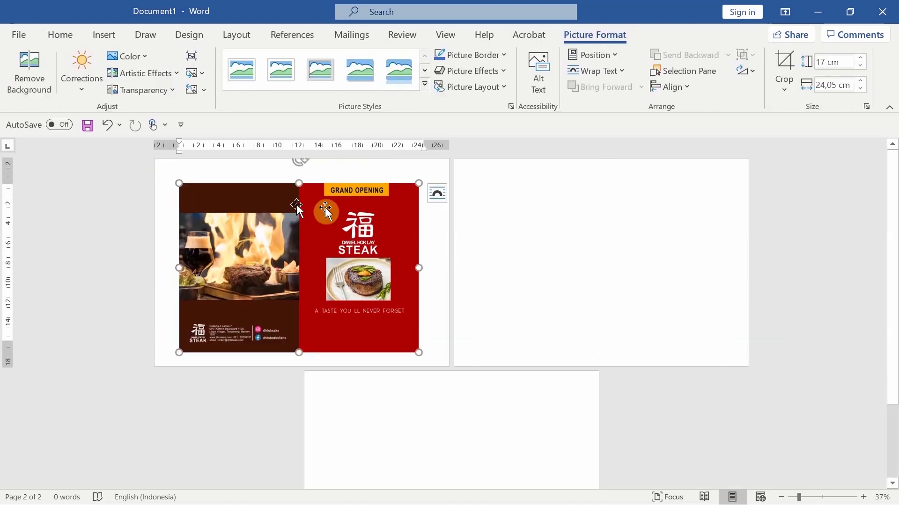
pyautogui.rightClick(350, 219)
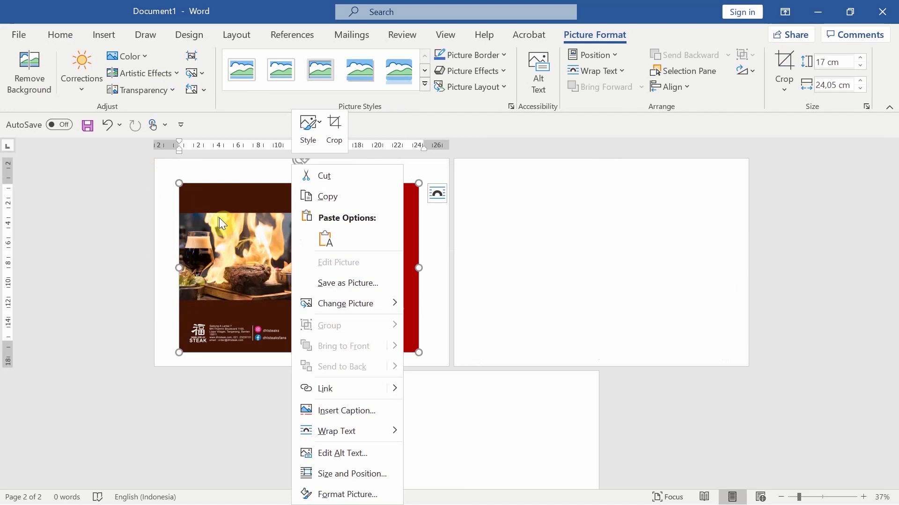
pyautogui.moveTo(347, 436)
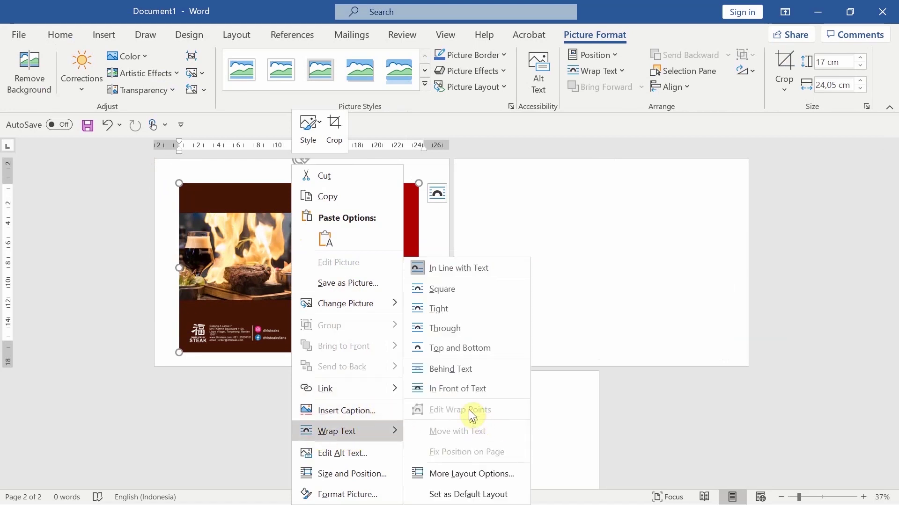
pyautogui.click(450, 369)
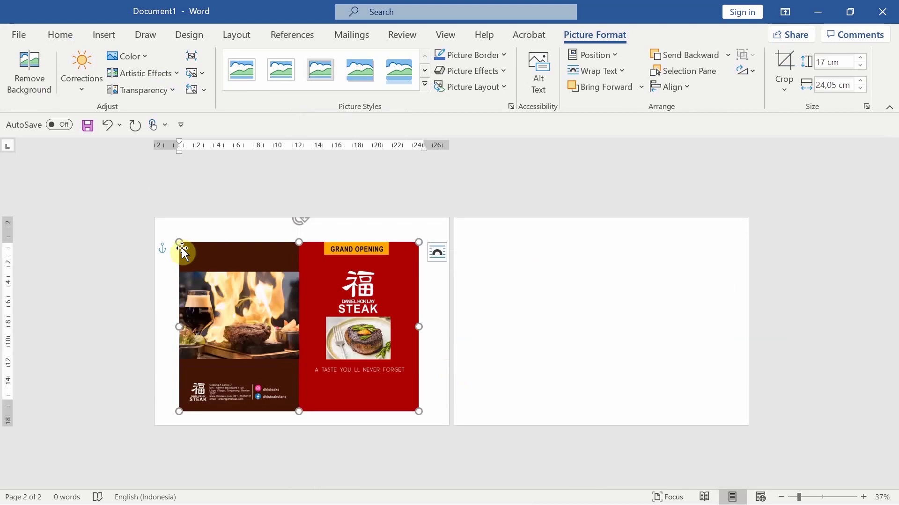
# - Stretch the BROSUR STEAK sisi 1 picture to cover the whole first page, about 21.02 by 29.74 cm
pyautogui.moveTo(179, 242); pyautogui.dragTo(156, 229)
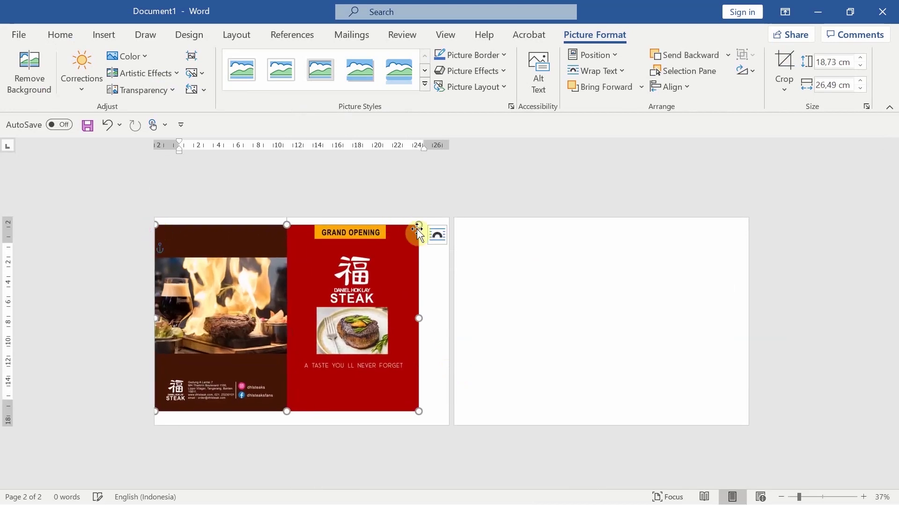
pyautogui.moveTo(418, 225)
pyautogui.mouseDown()
pyautogui.moveTo(445, 222)
pyautogui.moveTo(426, 233)
pyautogui.mouseUp()
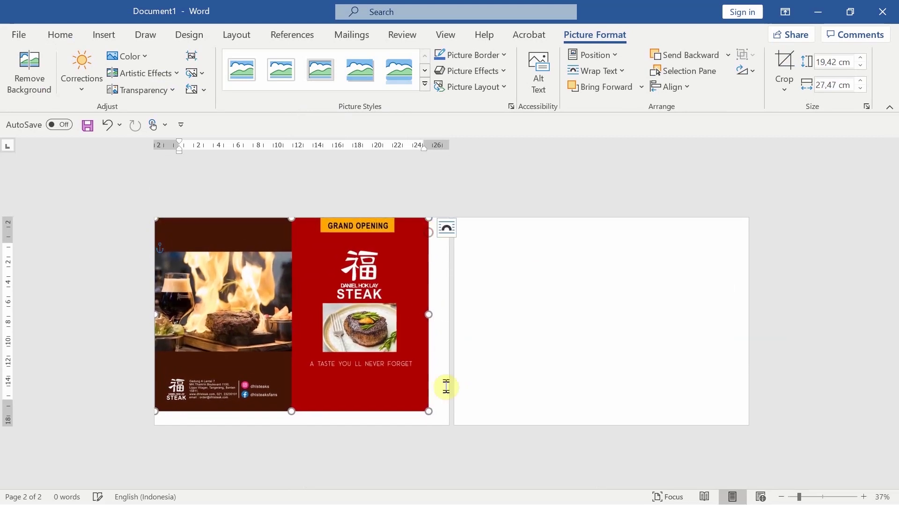
pyautogui.moveTo(428, 411); pyautogui.dragTo(449, 424)
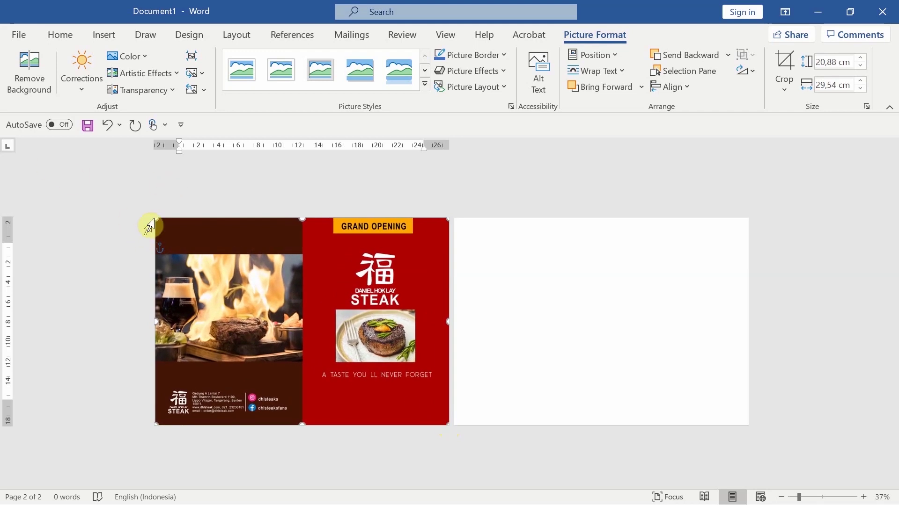
pyautogui.moveTo(156, 217); pyautogui.dragTo(154, 216)
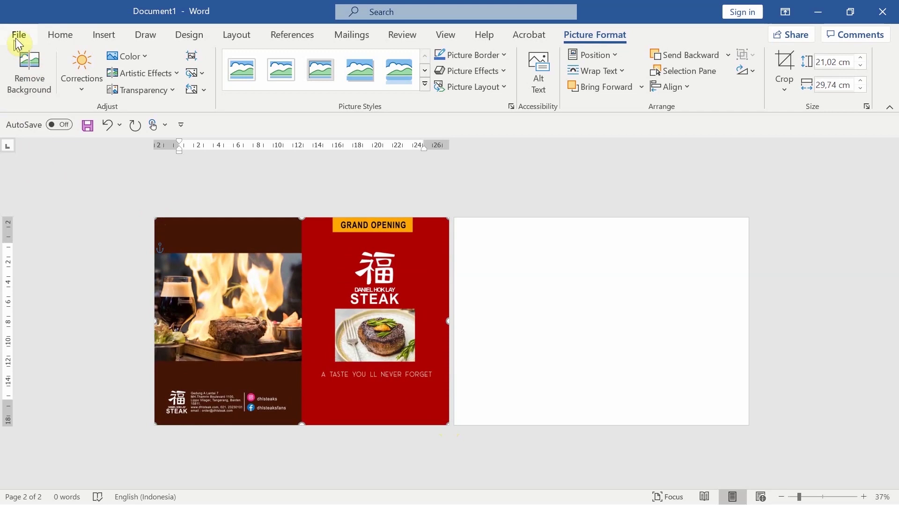
# - Insert the picture BROSUR STEAK sisi 2 from the same folder on the second page
pyautogui.click(511, 341)
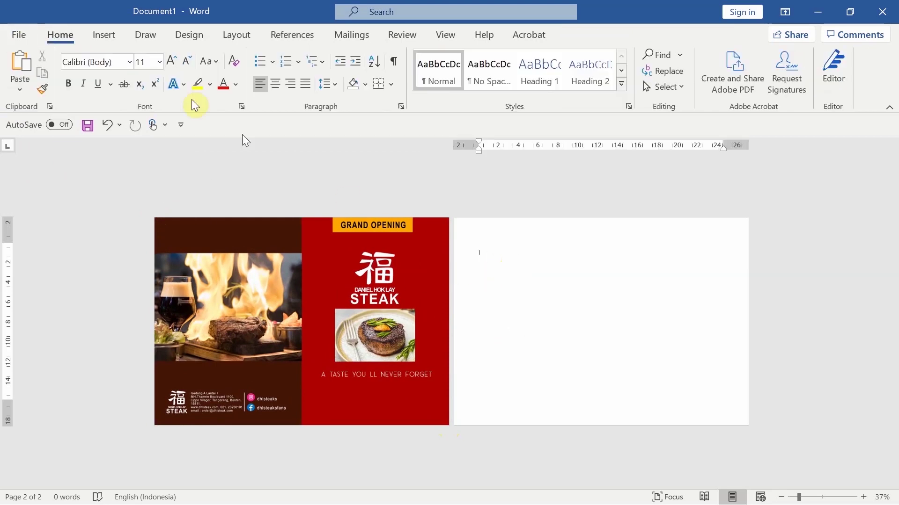
pyautogui.click(104, 38)
pyautogui.click(140, 65)
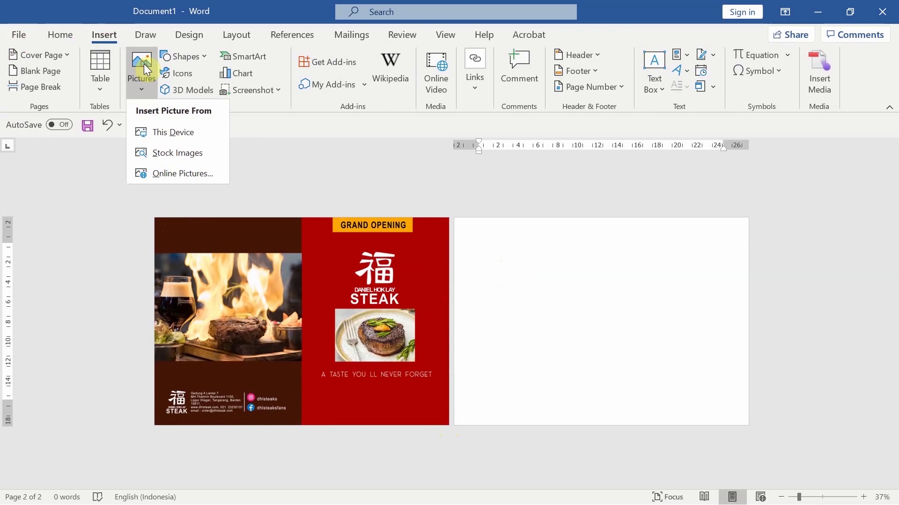
pyautogui.click(184, 136)
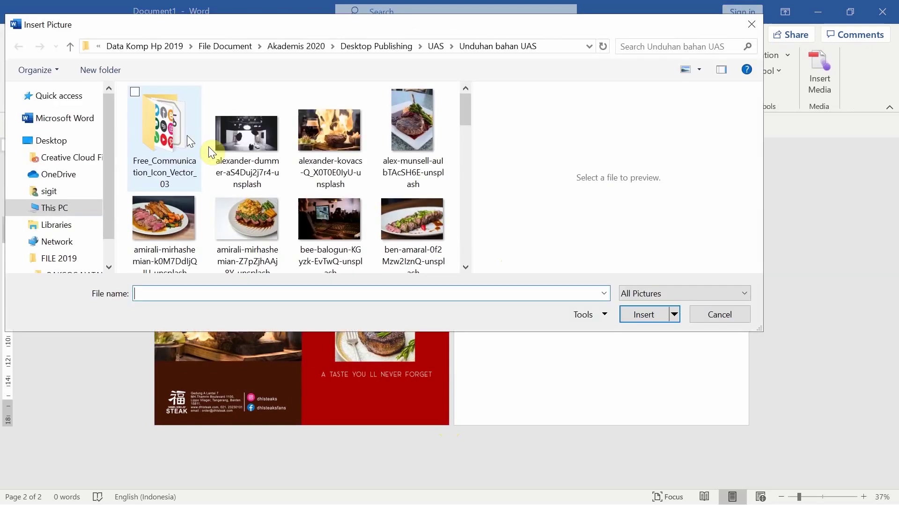
pyautogui.moveTo(466, 113); pyautogui.dragTo(467, 131)
pyautogui.click(240, 192)
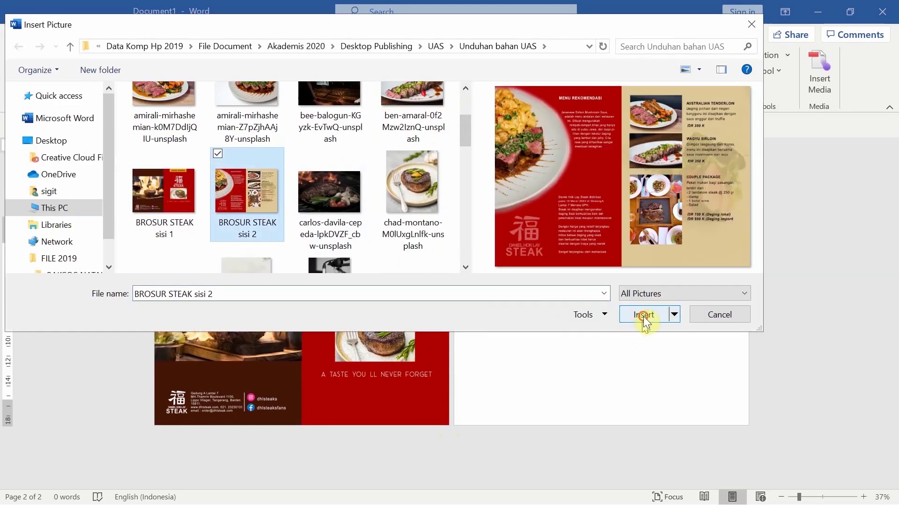
pyautogui.click(644, 316)
# - Set the text wrapping of the BROSUR STEAK sisi 2 picture to Behind Text
pyautogui.moveTo(437, 323); pyautogui.dragTo(555, 262)
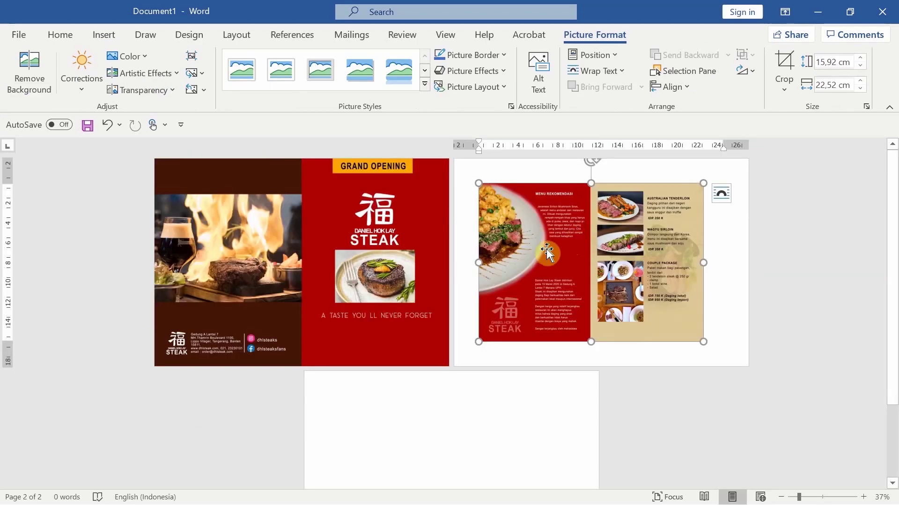
pyautogui.rightClick(550, 243)
pyautogui.moveTo(619, 435)
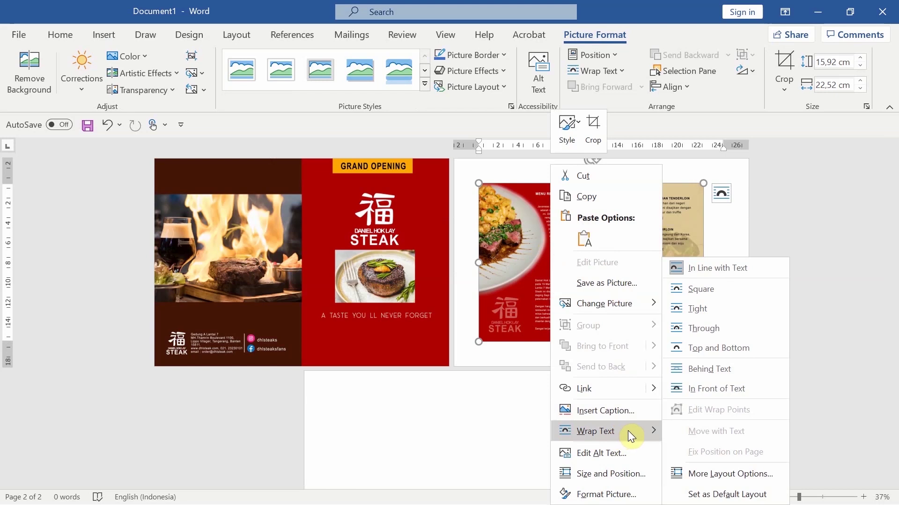
pyautogui.click(688, 386)
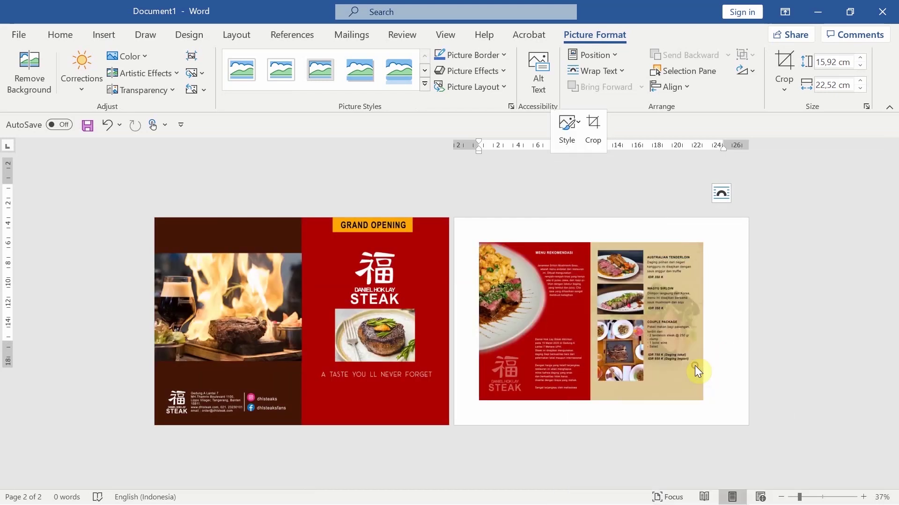
# - Move and enlarge the BROSUR STEAK sisi 2 picture to fill the second page, about 20.93 by 29.61 cm
pyautogui.moveTo(478, 242); pyautogui.dragTo(464, 225)
pyautogui.moveTo(710, 401); pyautogui.dragTo(747, 421)
pyautogui.moveTo(455, 220); pyautogui.dragTo(485, 240)
pyautogui.moveTo(560, 263); pyautogui.dragTo(529, 241)
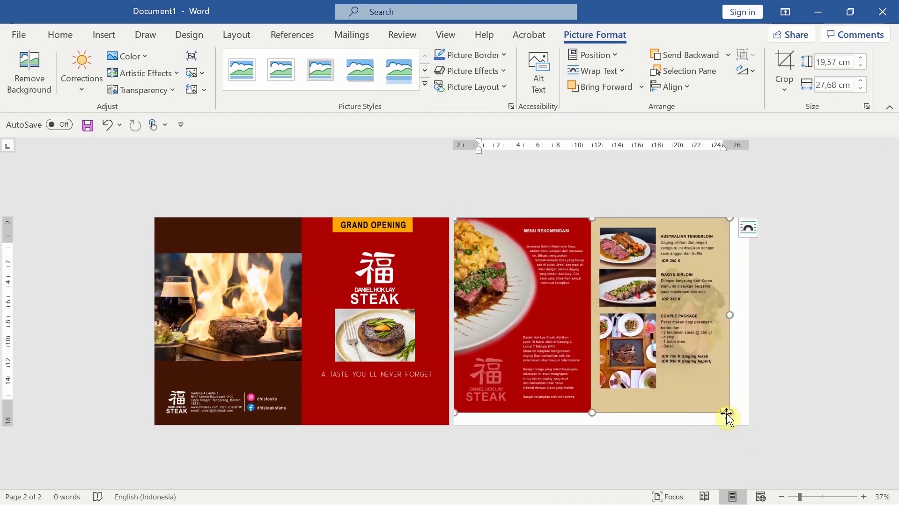
pyautogui.moveTo(728, 412); pyautogui.dragTo(742, 426)
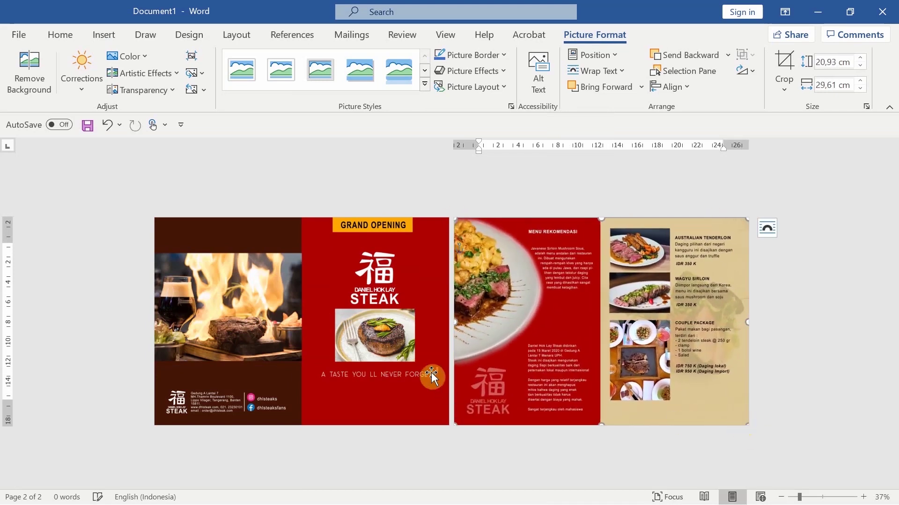
pyautogui.click(512, 490)
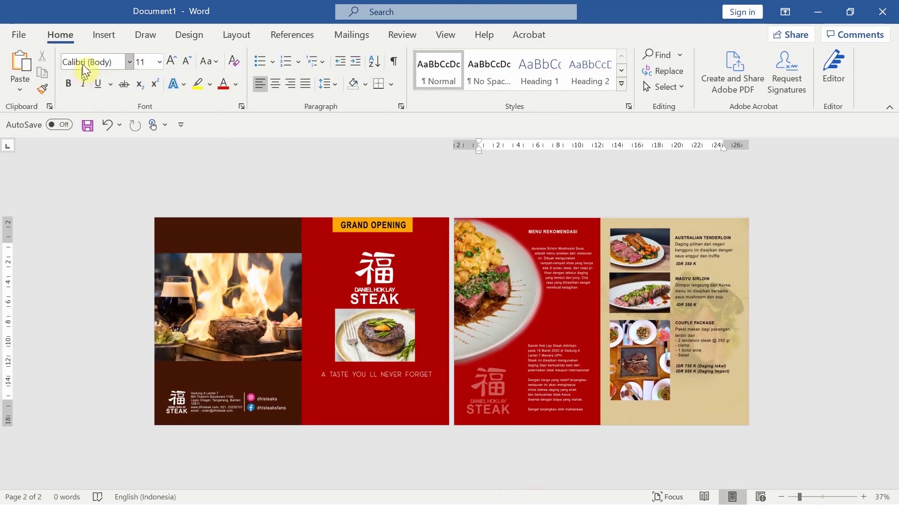
# - Start saving a copy of the document and go to Documents > Data Komp Hp 2019 > File Document > Akademis 2020 > Desktop Publishing > UAS
pyautogui.click(21, 33)
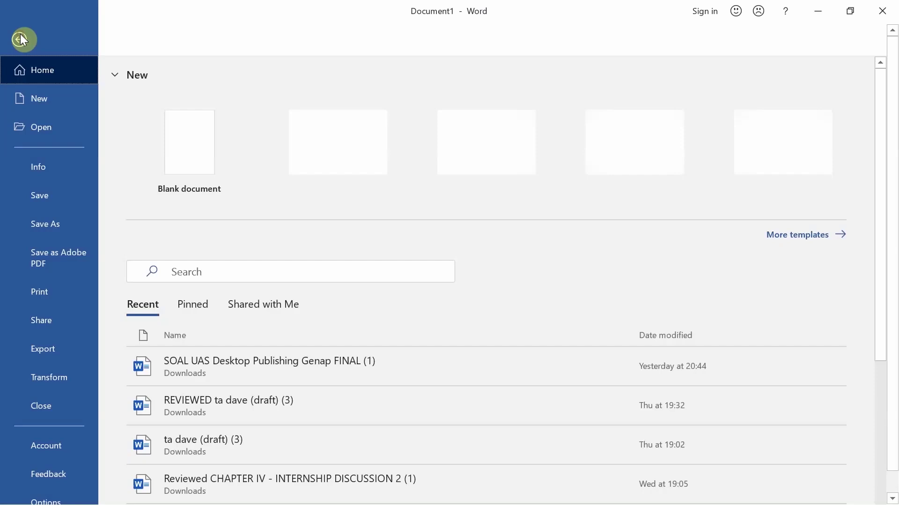
pyautogui.click(46, 224)
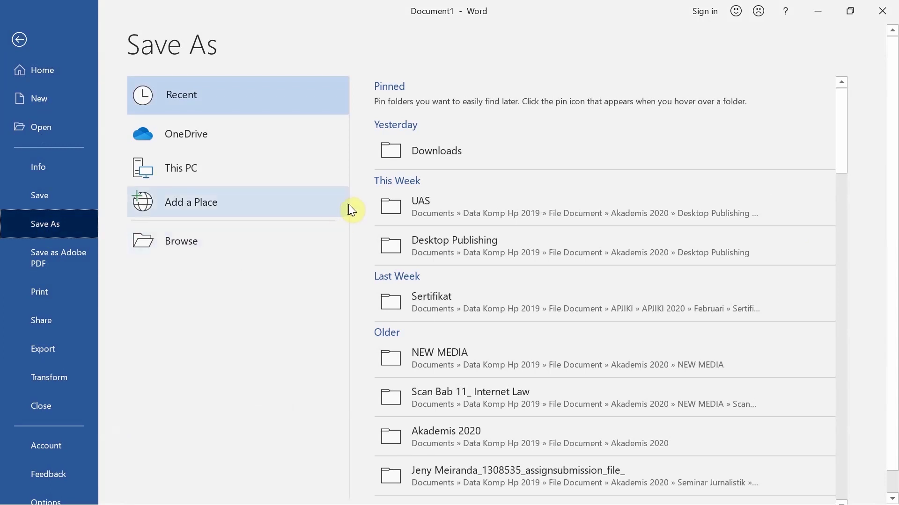
pyautogui.click(174, 236)
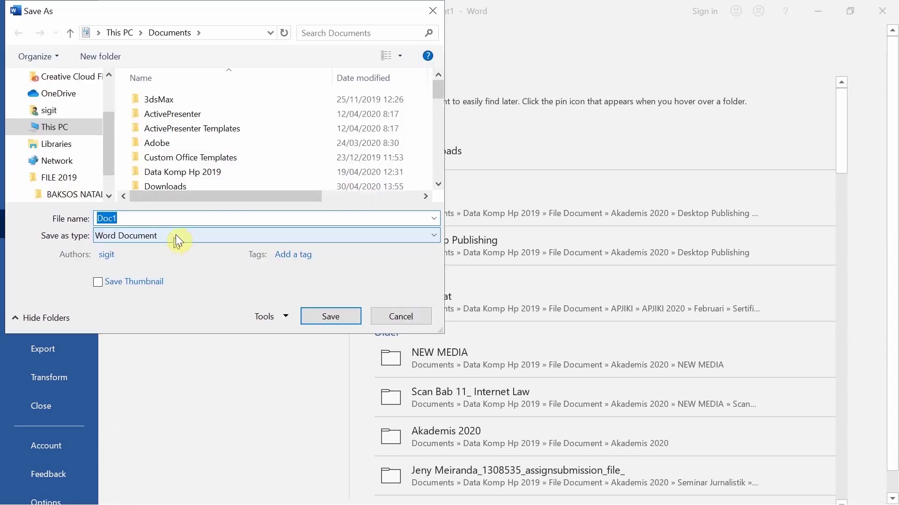
pyautogui.doubleClick(170, 172)
pyautogui.doubleClick(163, 113)
pyautogui.doubleClick(186, 142)
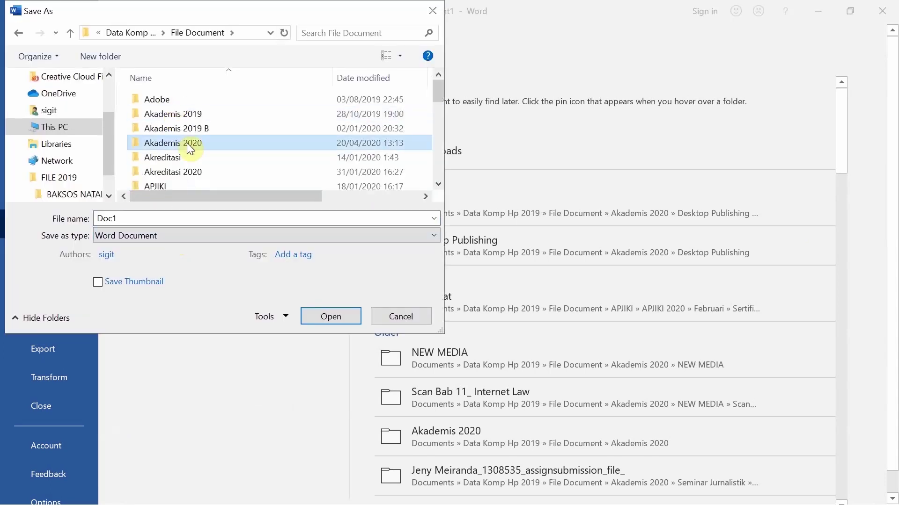
pyautogui.doubleClick(168, 128)
pyautogui.doubleClick(167, 162)
# - Save the document in the UAS folder as a PDF named "Brosur dua lipatan sisi 1 & 2"
pyautogui.click(431, 236)
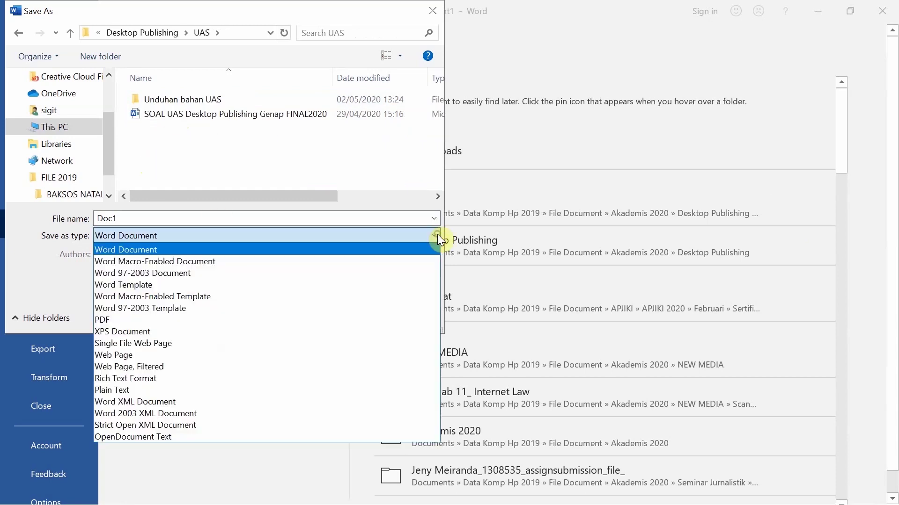
pyautogui.click(107, 319)
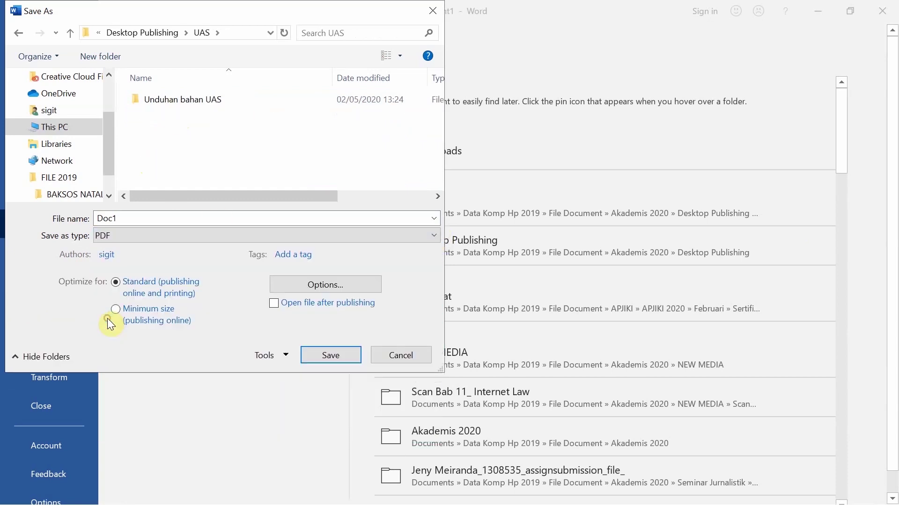
pyautogui.doubleClick(128, 216)
pyautogui.write('Brosur dua lipatan sisi 1 & 2')
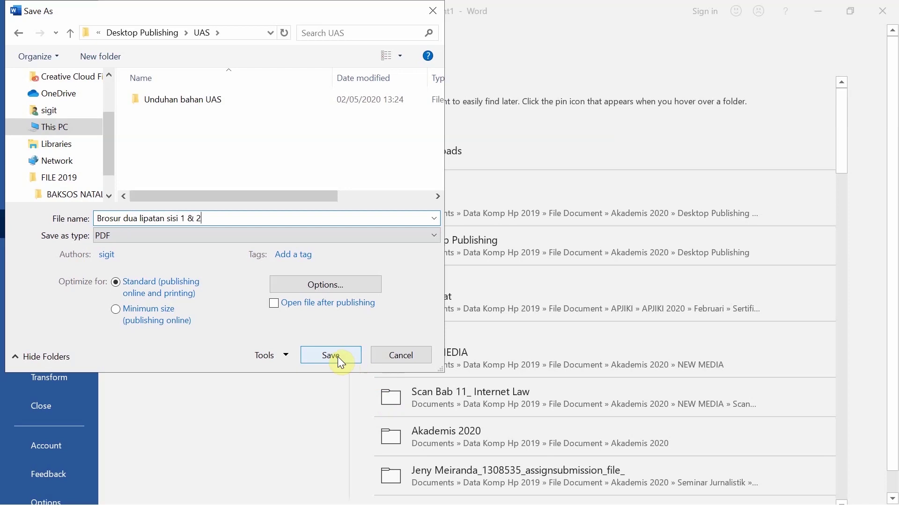
pyautogui.click(338, 358)
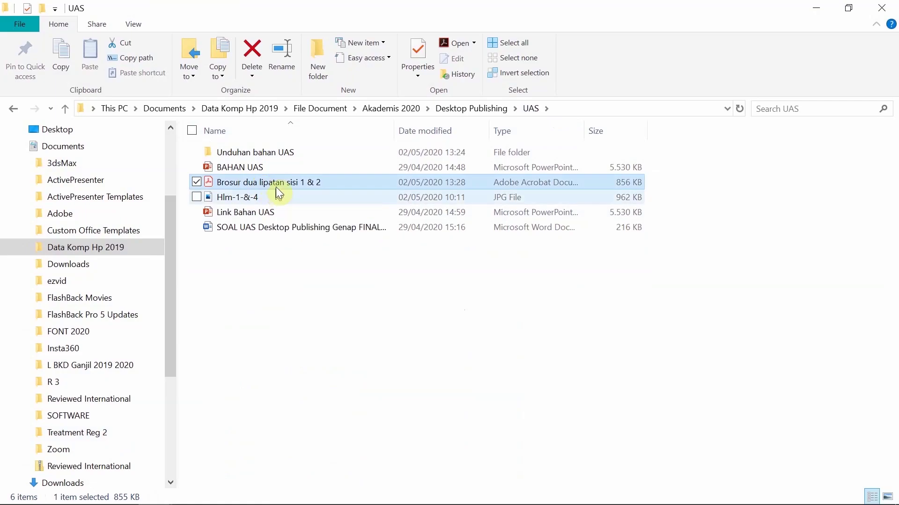
# - Open the PDF "Brosur dua lipatan sisi 1 & 2" from the UAS folder in Adobe Acrobat DC
pyautogui.rightClick(254, 187)
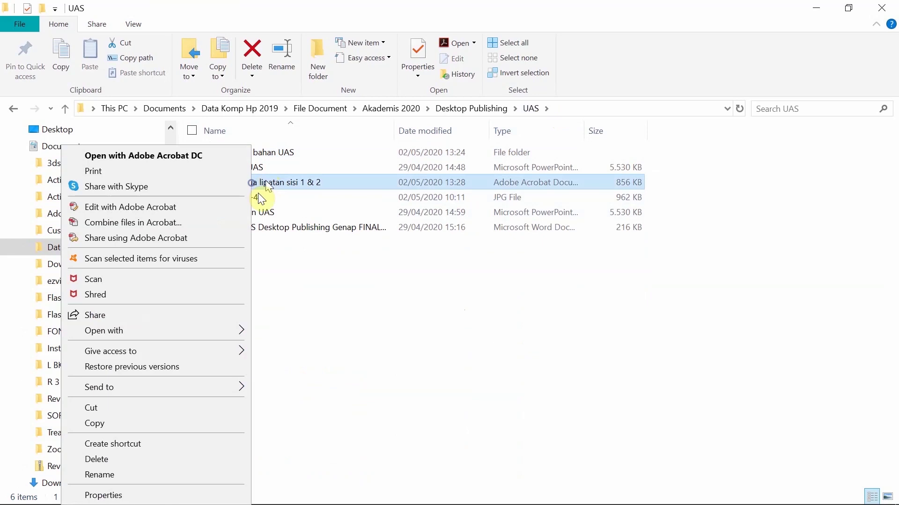
pyautogui.moveTo(131, 331)
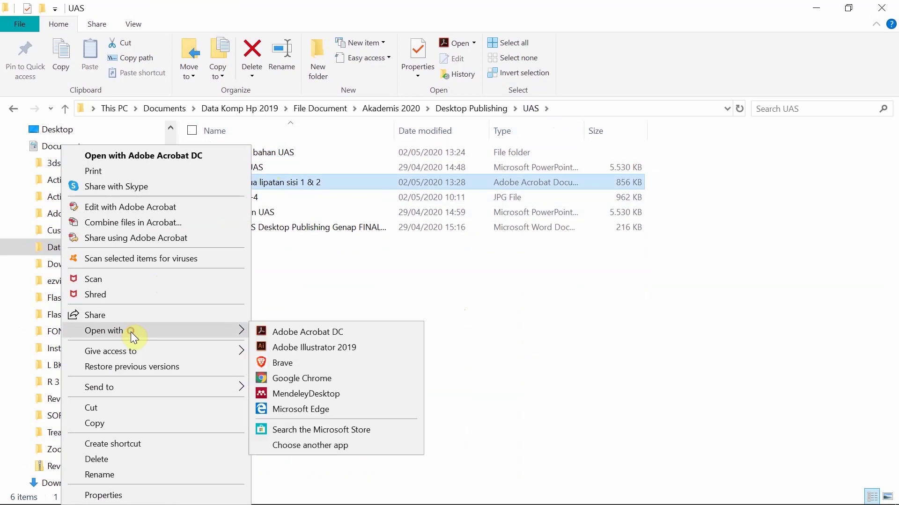
pyautogui.click(286, 333)
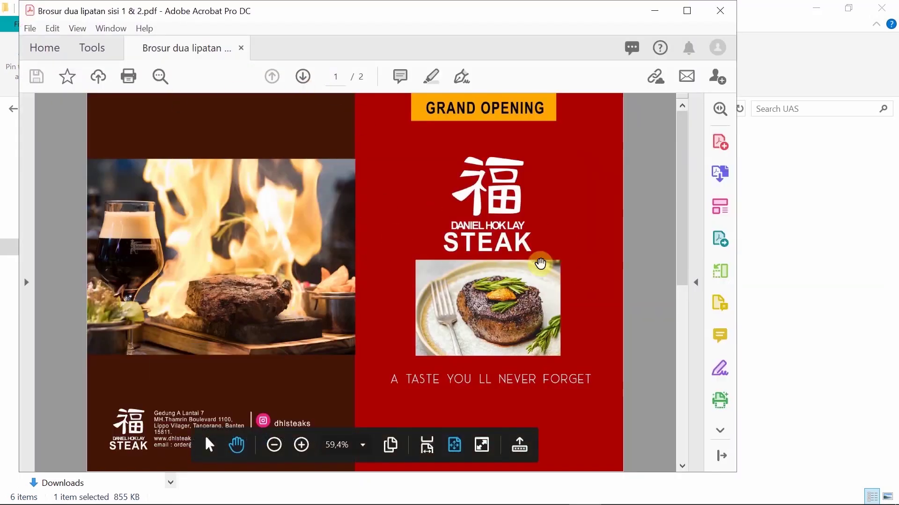
# - Examine both pages of the brochure PDF, comparing the cover side with the menu side
pyautogui.scroll(-3, 538, 261)
pyautogui.scroll(3, 437, 208)
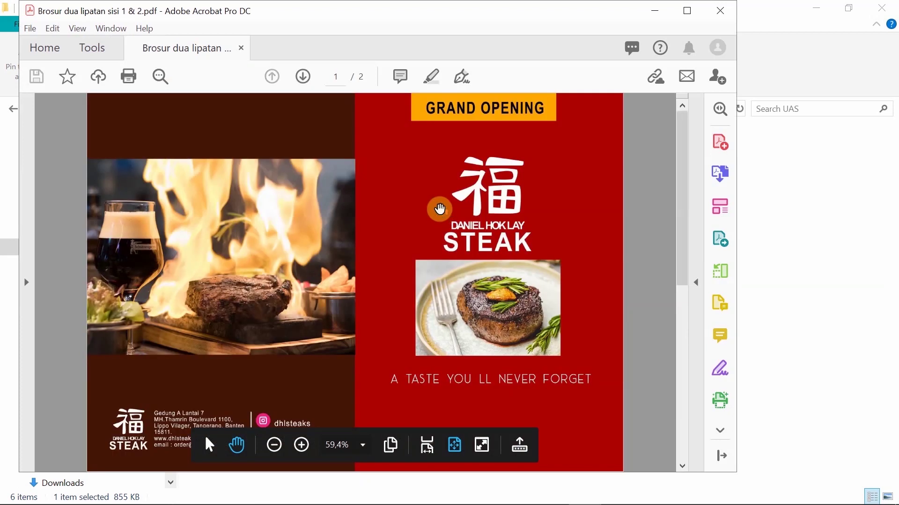
pyautogui.scroll(-3, 441, 204)
pyautogui.scroll(3, 339, 209)
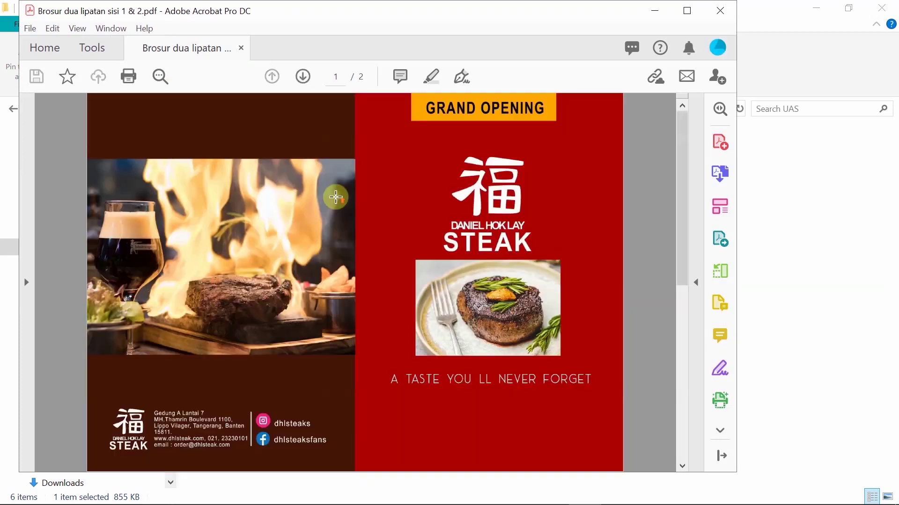
pyautogui.scroll(-3, 334, 201)
pyautogui.scroll(3, 351, 224)
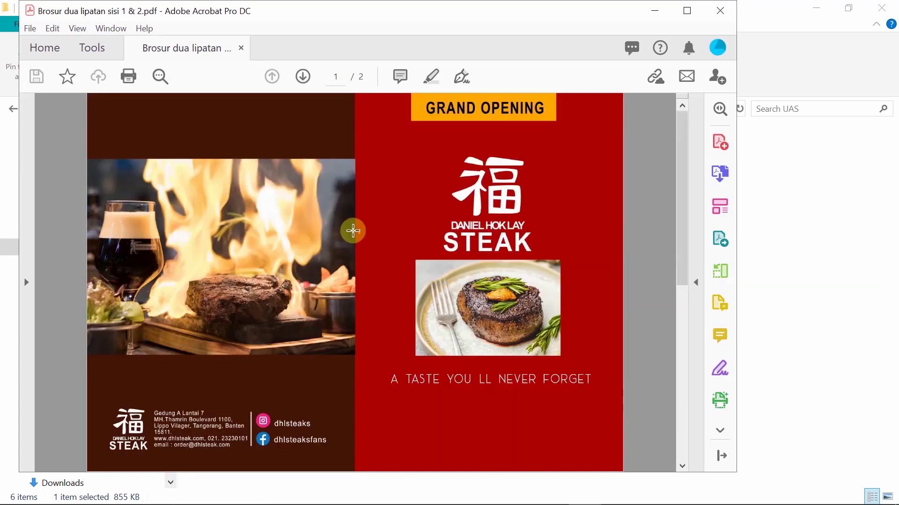
pyautogui.scroll(-3, 360, 234)
pyautogui.scroll(3, 365, 232)
pyautogui.scroll(-2, 365, 232)
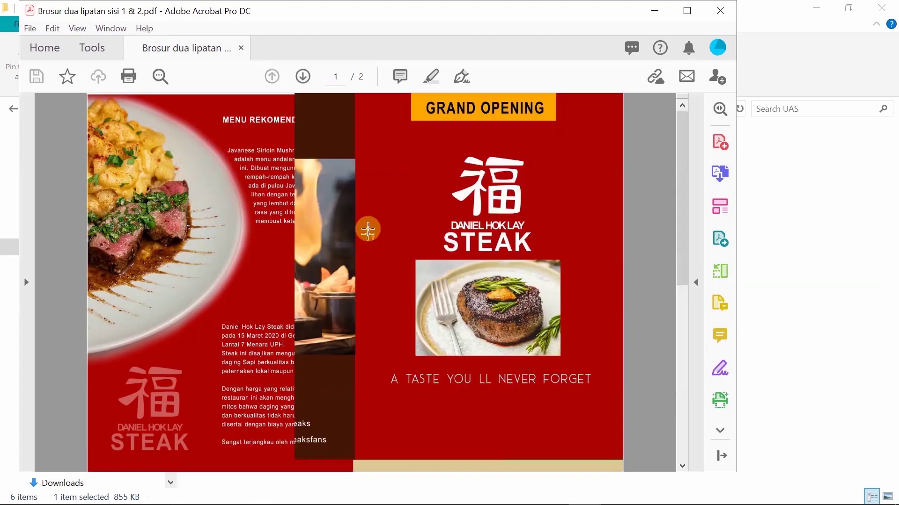
pyautogui.scroll(2, 365, 232)
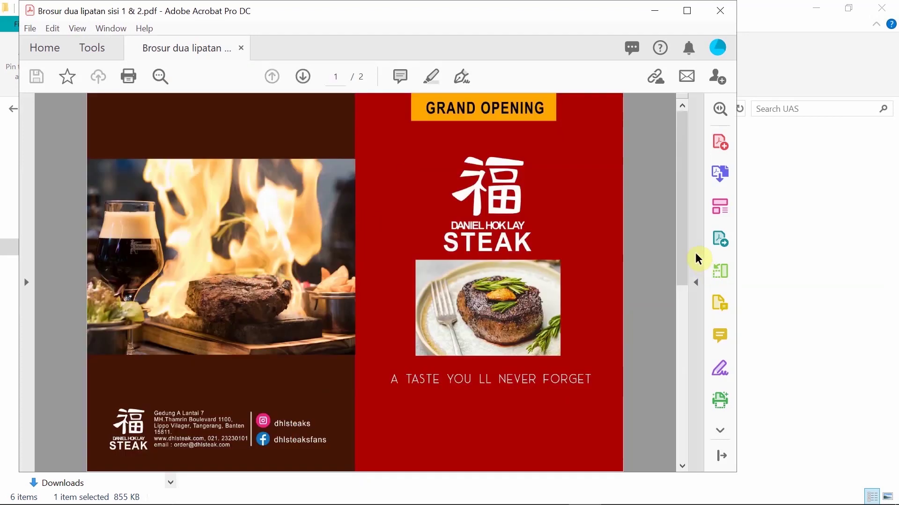
pyautogui.moveTo(684, 241); pyautogui.dragTo(682, 414)
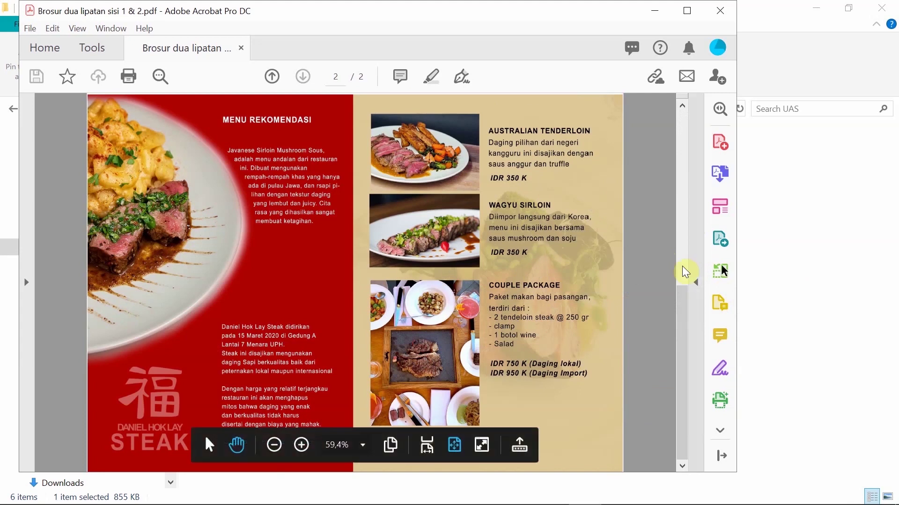